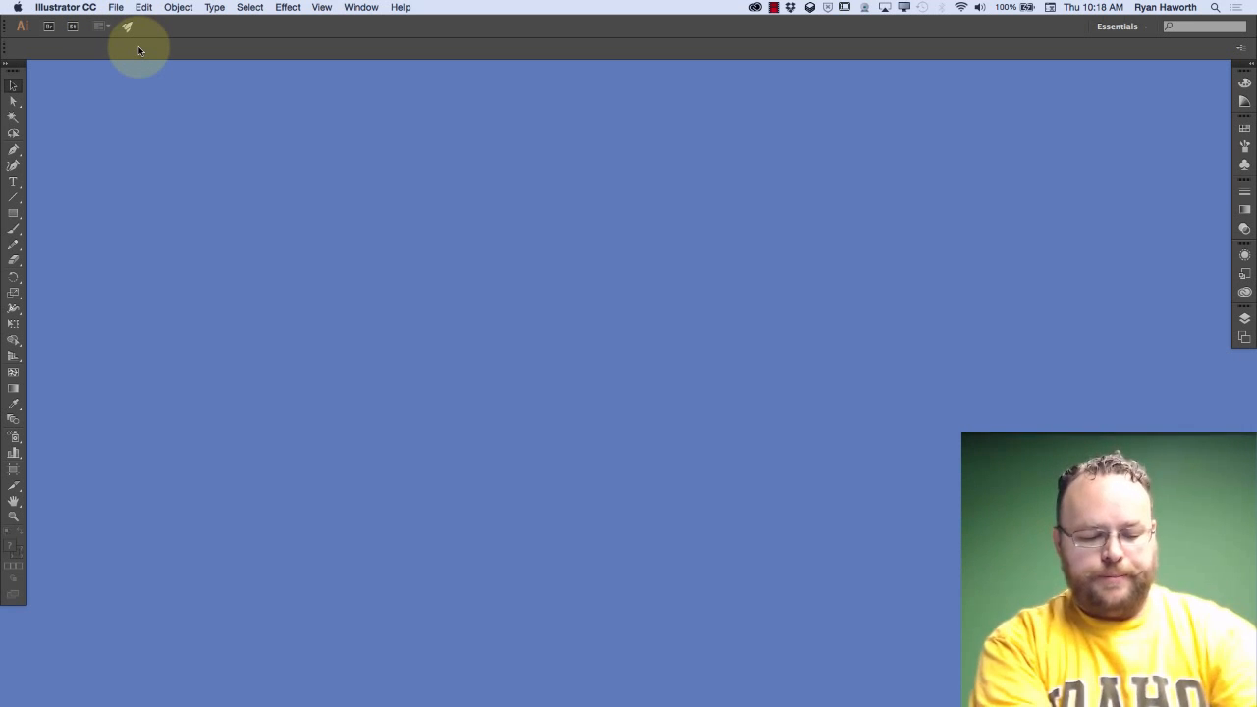
Switch to the other running Illustrator version and look through its application menu
key(super+Tab)
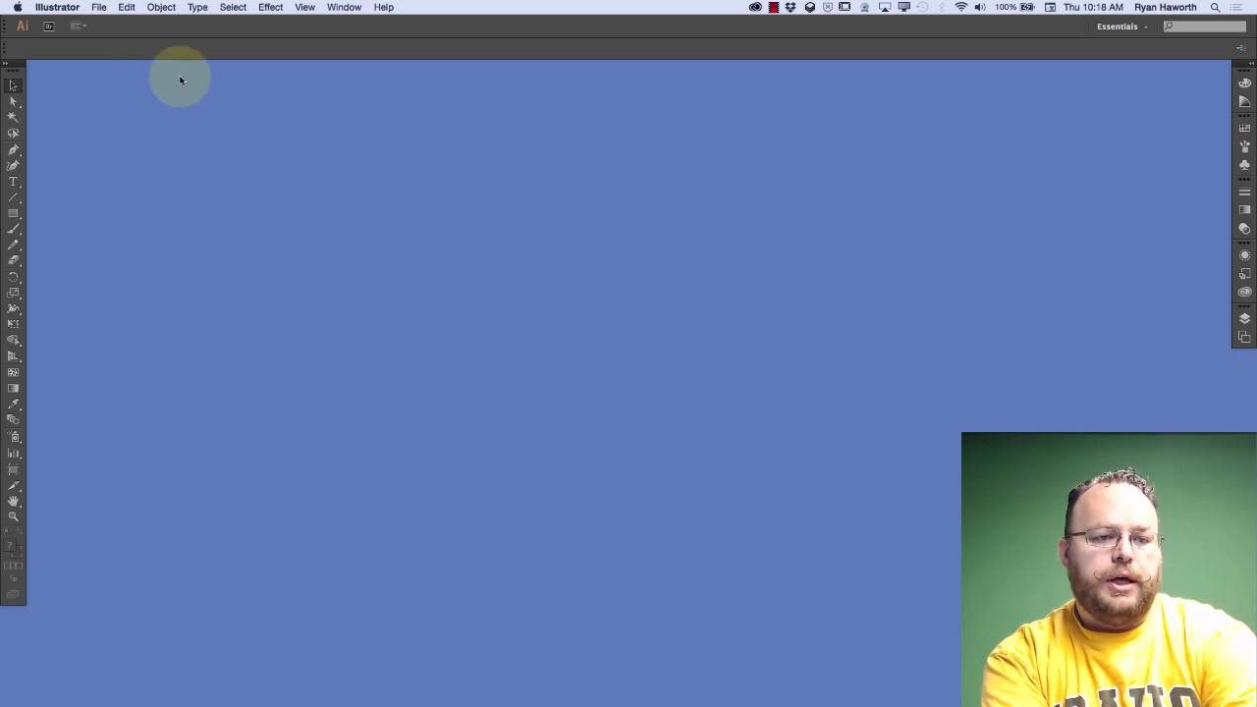
click(18, 7)
click(57, 6)
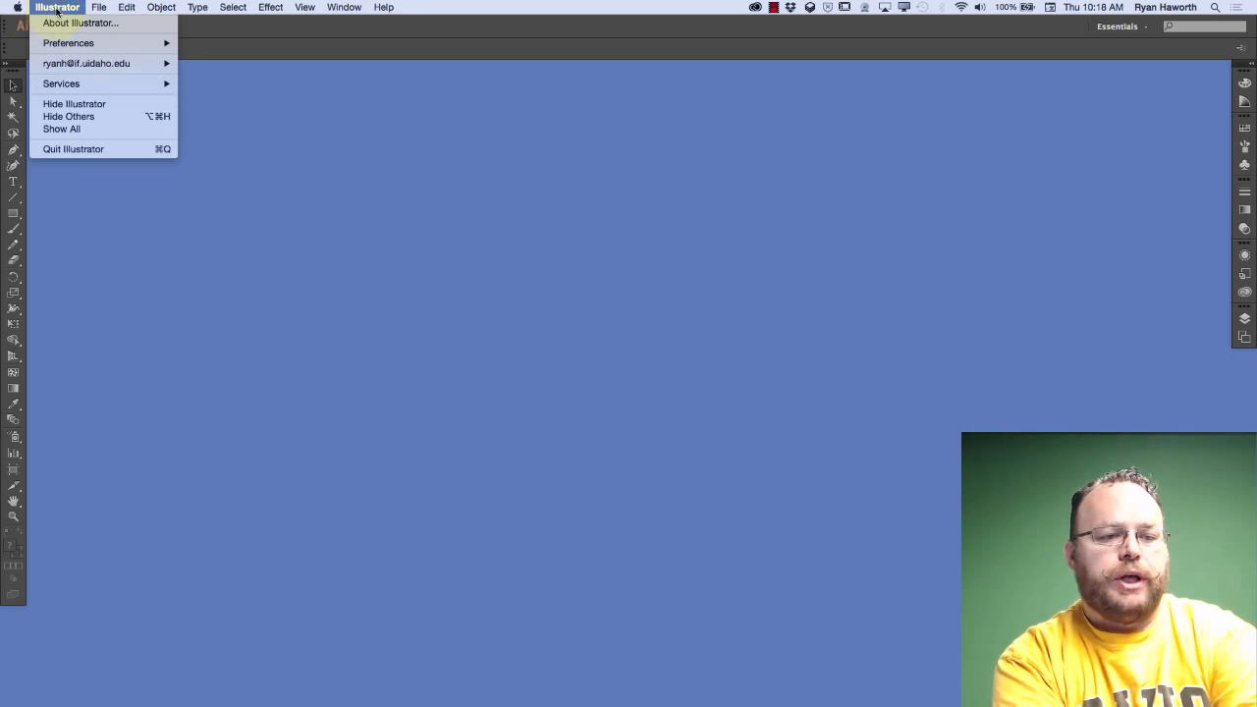
click(56, 9)
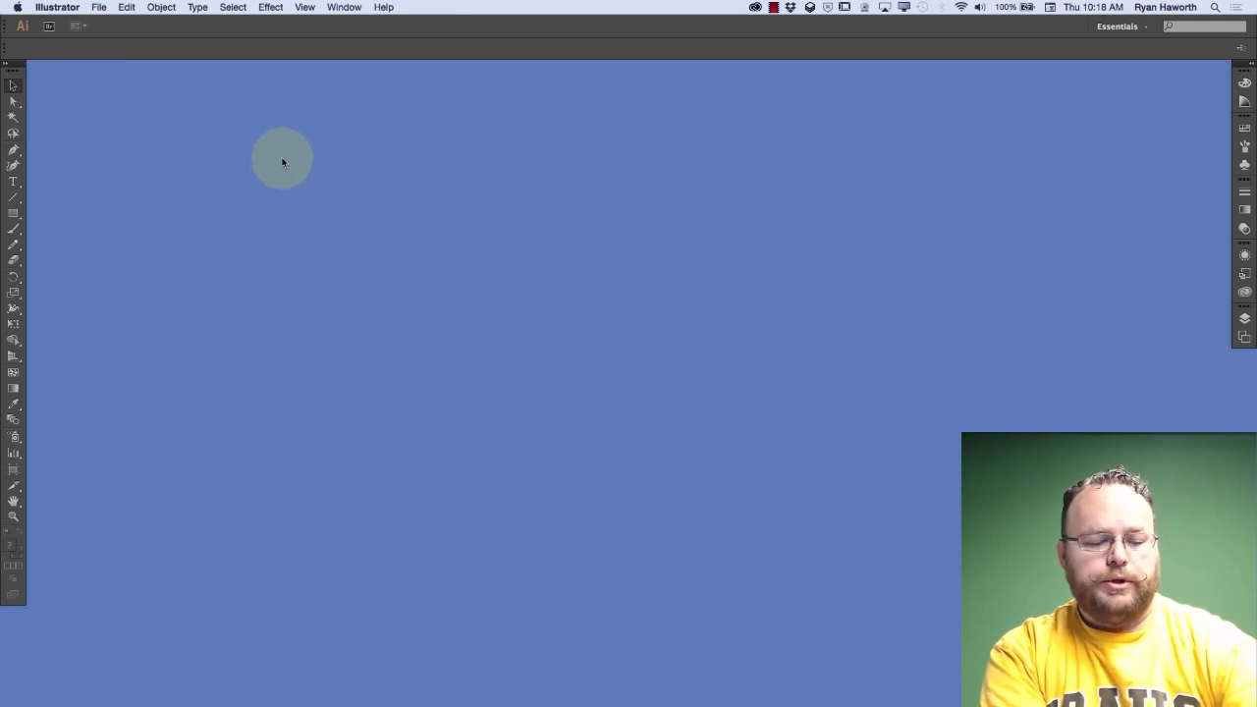
Return to Illustrator CC 2015, review its GPU Performance preferences and close them without saving
key(super+Tab)
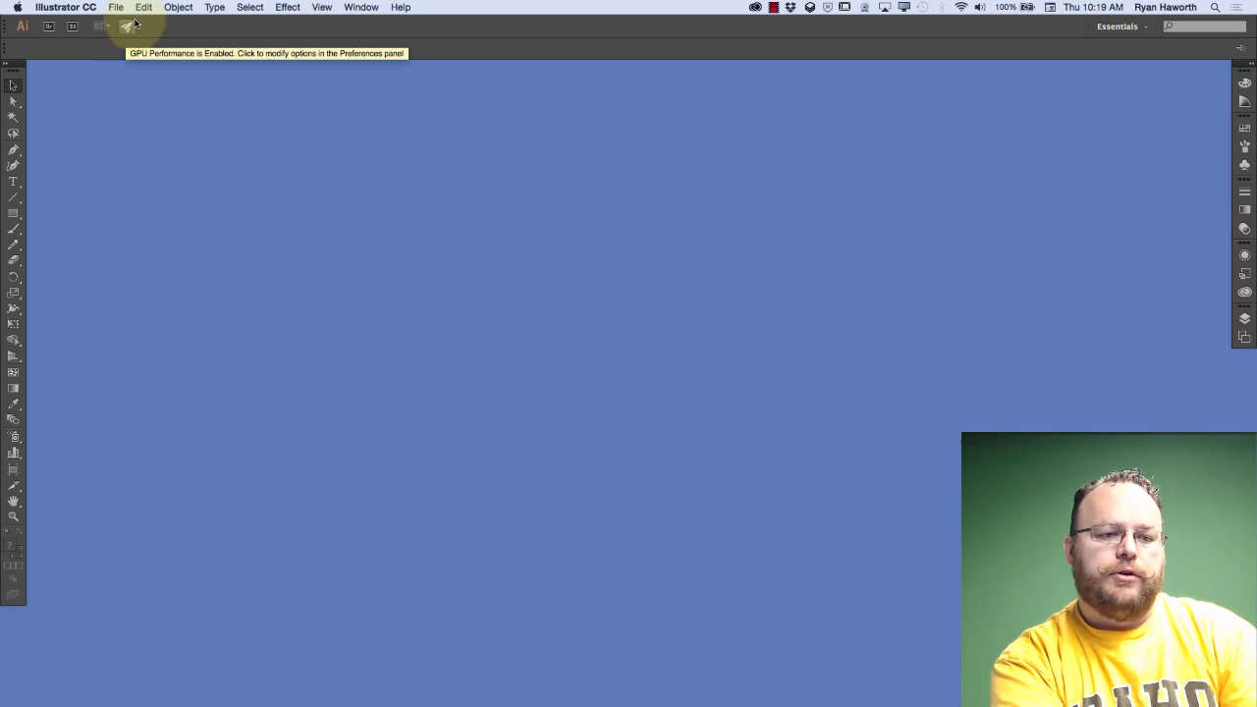
click(126, 27)
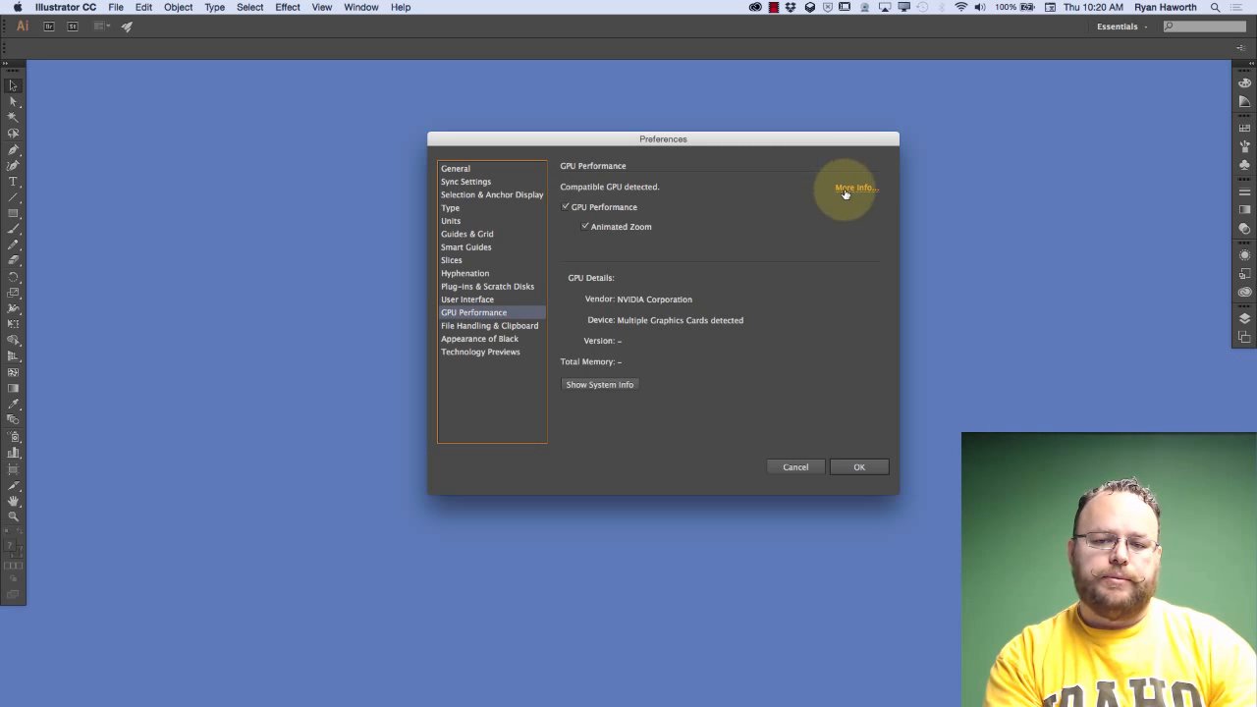
click(795, 466)
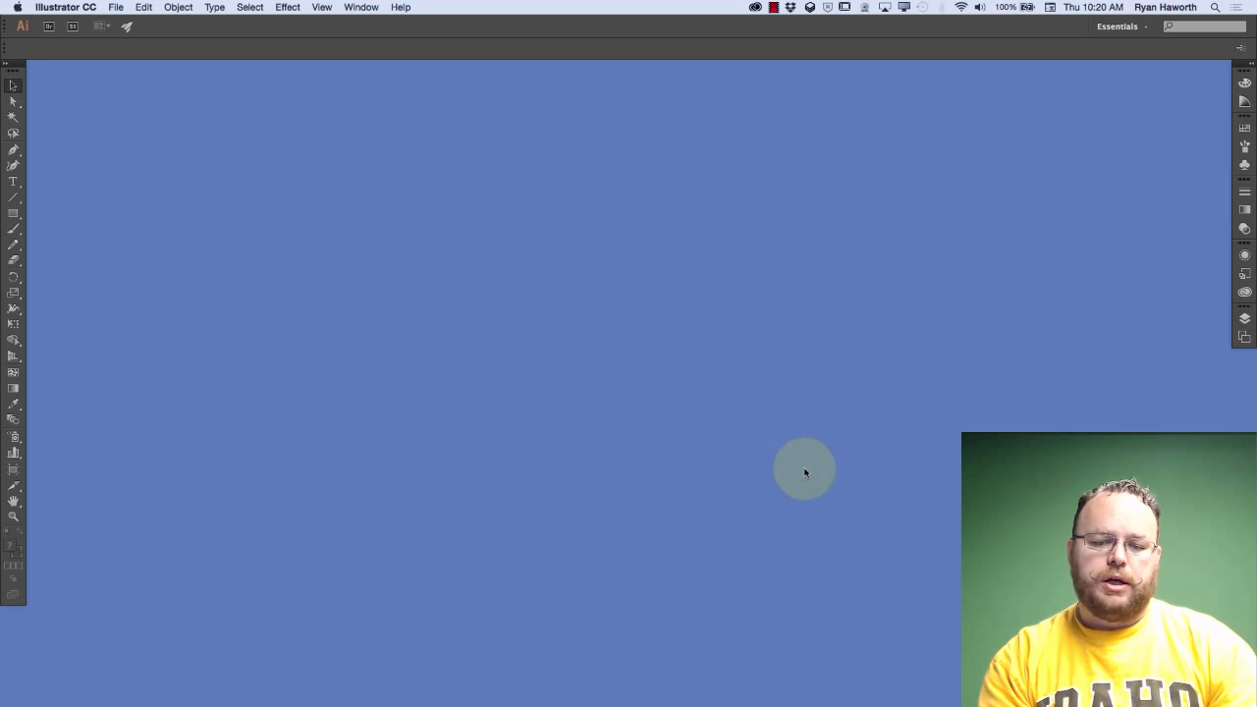
Open the Preferences in both Illustrator versions and place the two windows side by side for comparison
key(super+Tab)
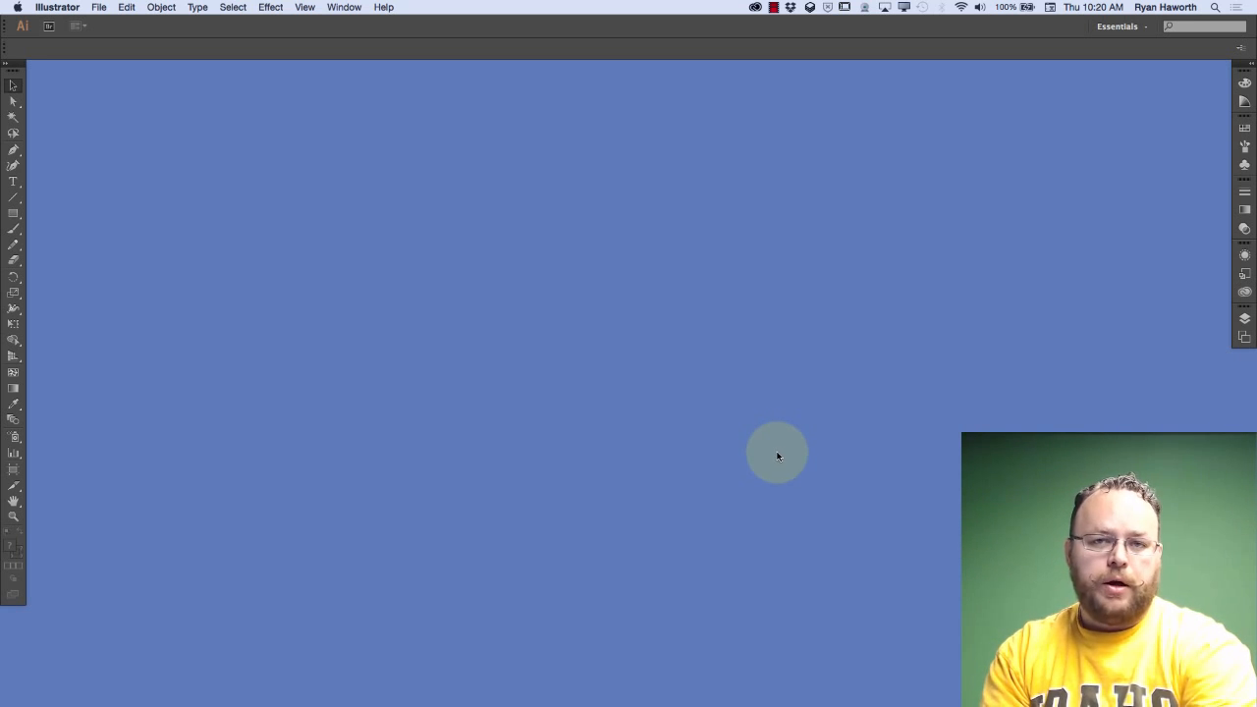
key(super+k)
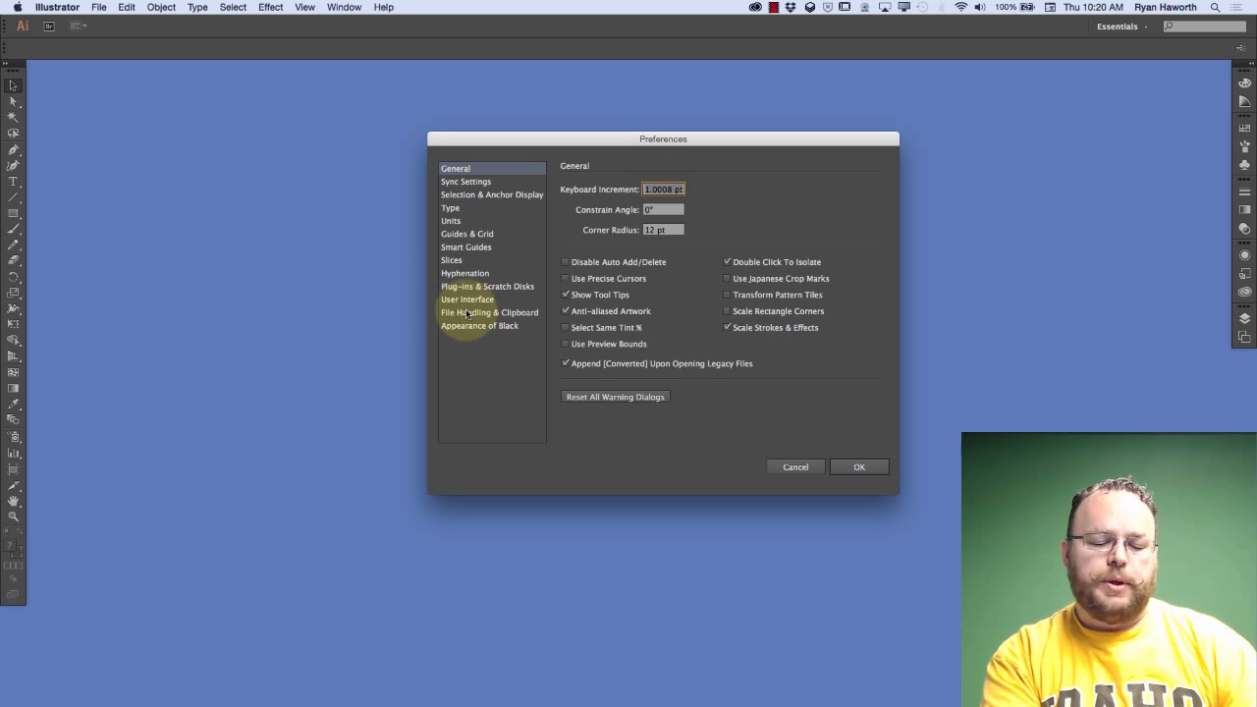
key(super+Tab)
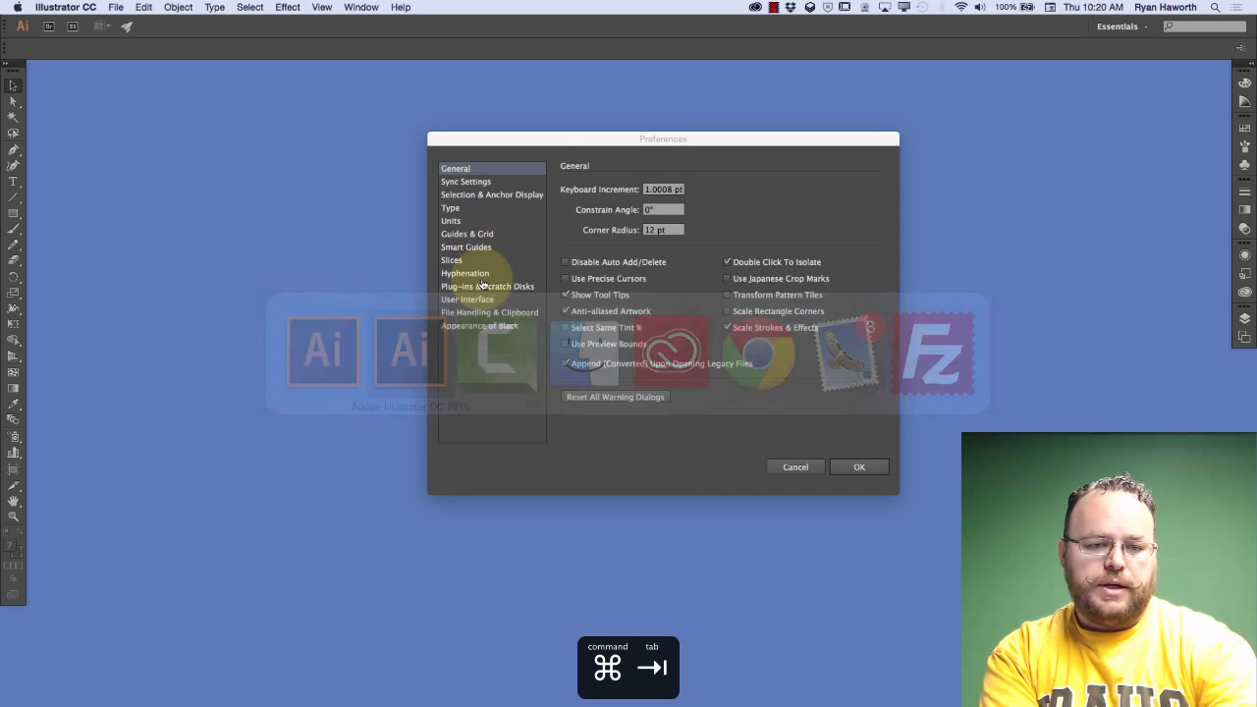
key(super+k)
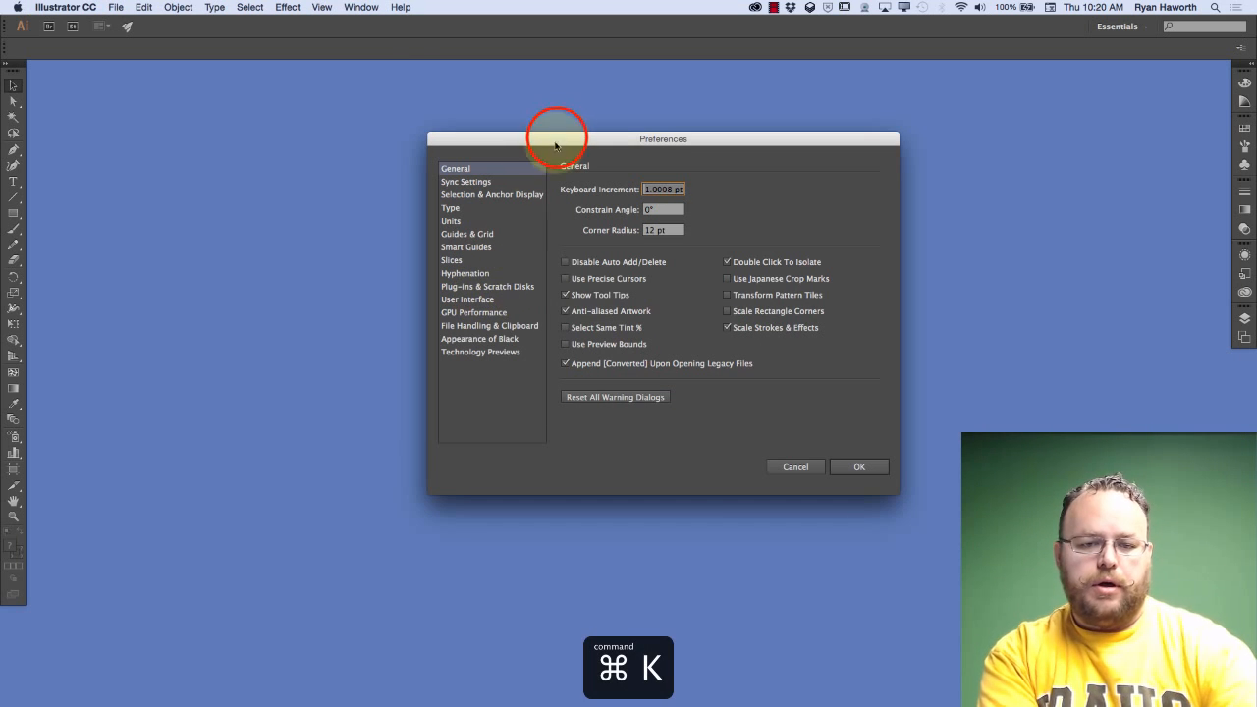
drag(554, 138, 224, 132)
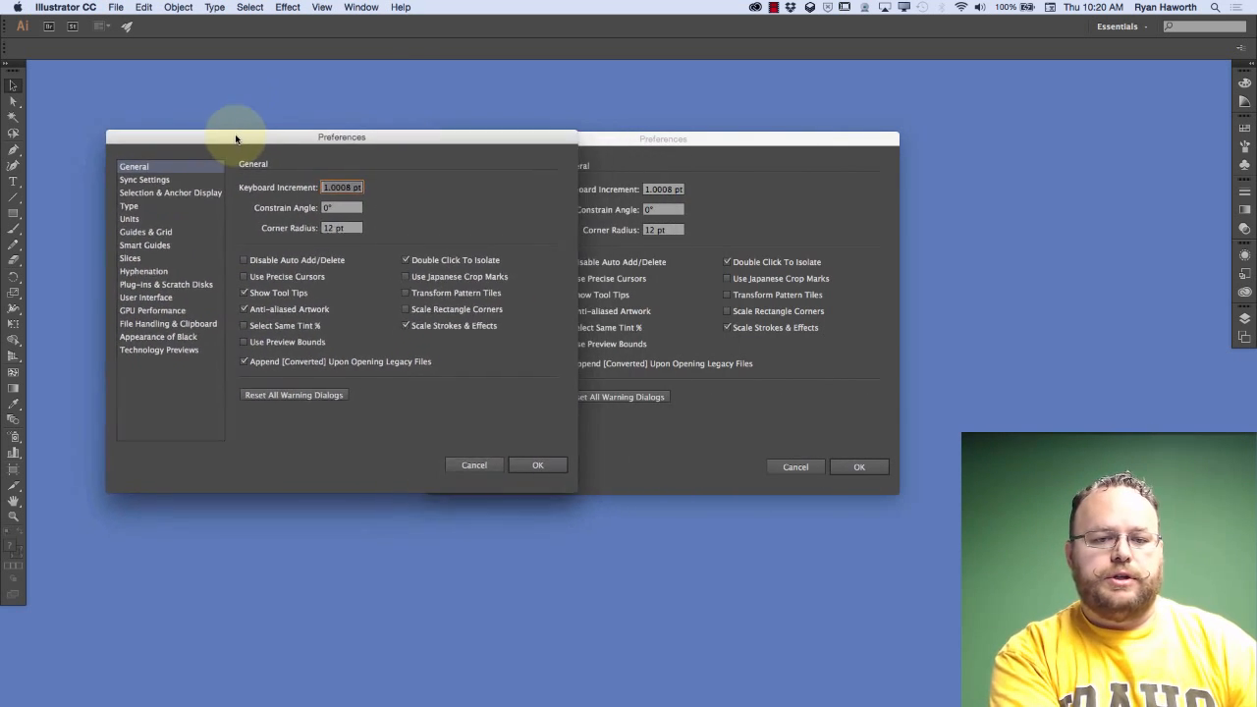
click(625, 138)
drag(629, 141, 780, 132)
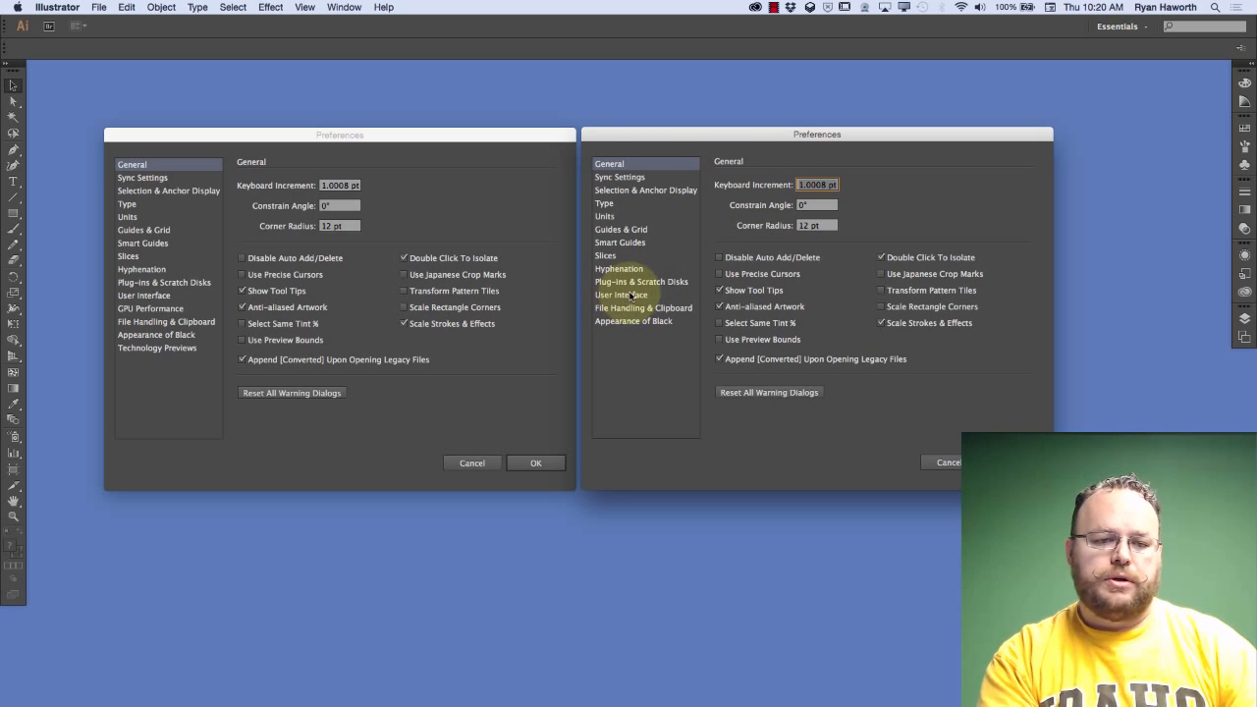
Examine the GPU Performance preferences in Illustrator CC 2015, then cancel both Preferences windows
click(153, 308)
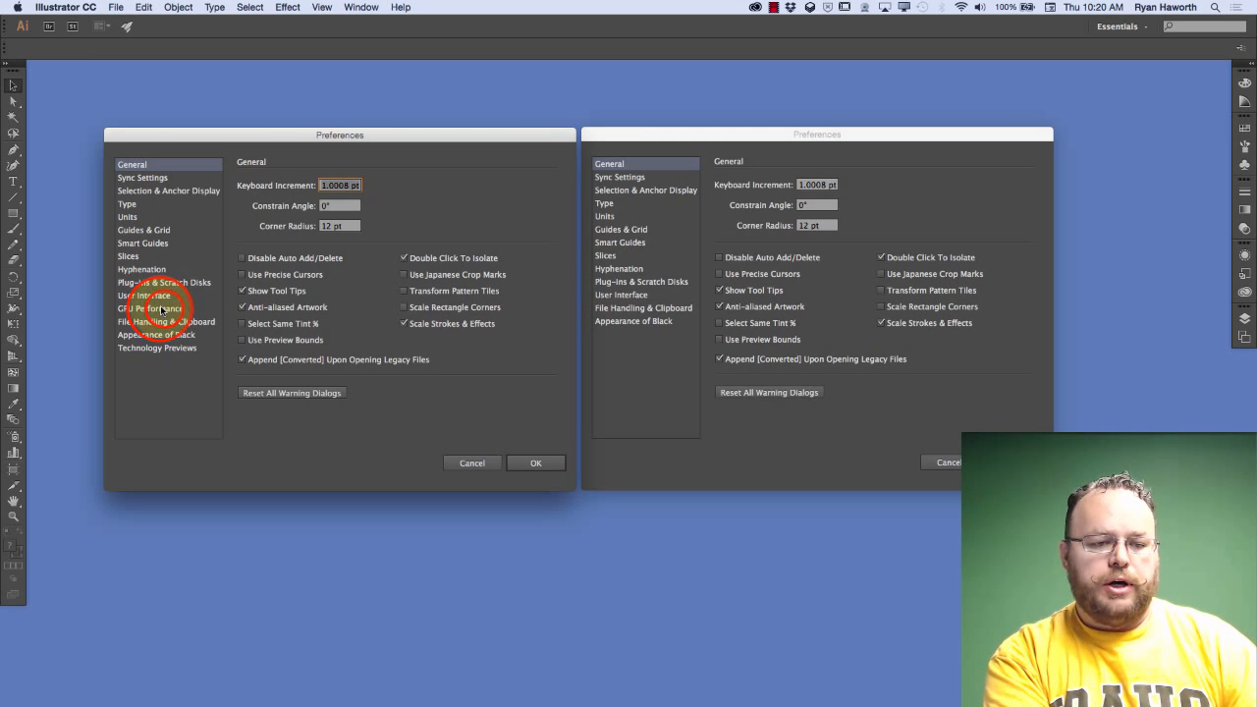
click(152, 308)
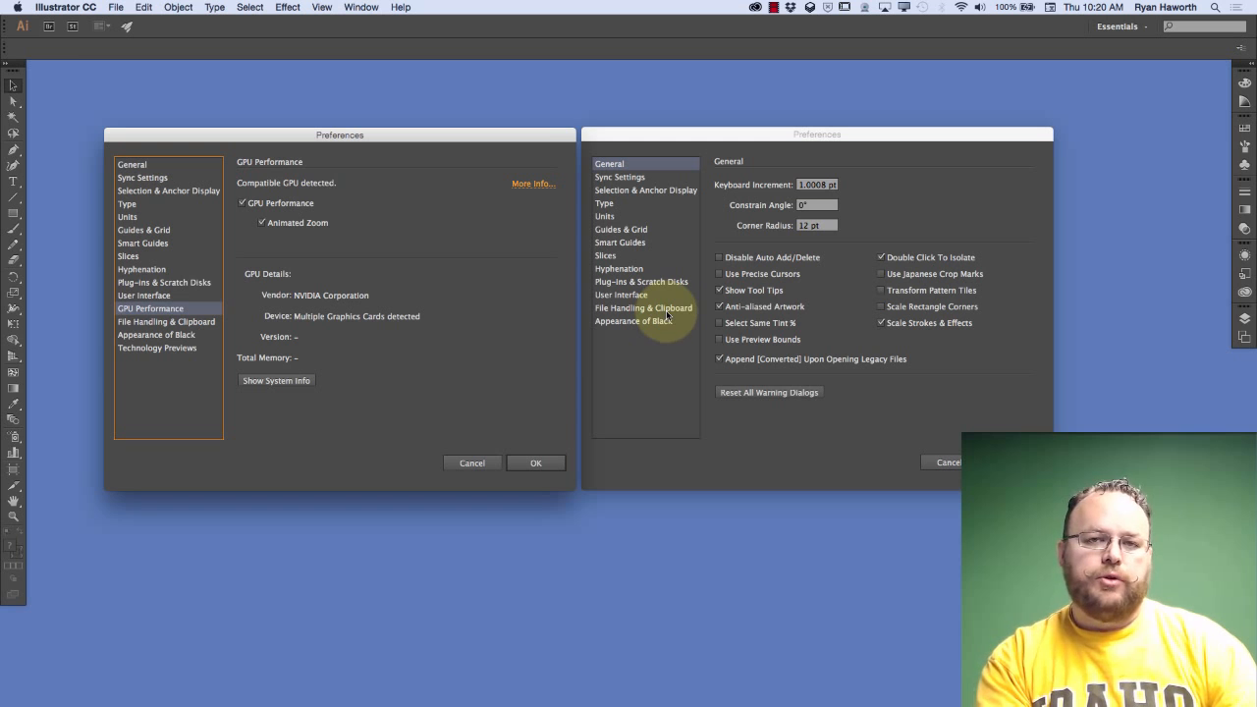
click(948, 464)
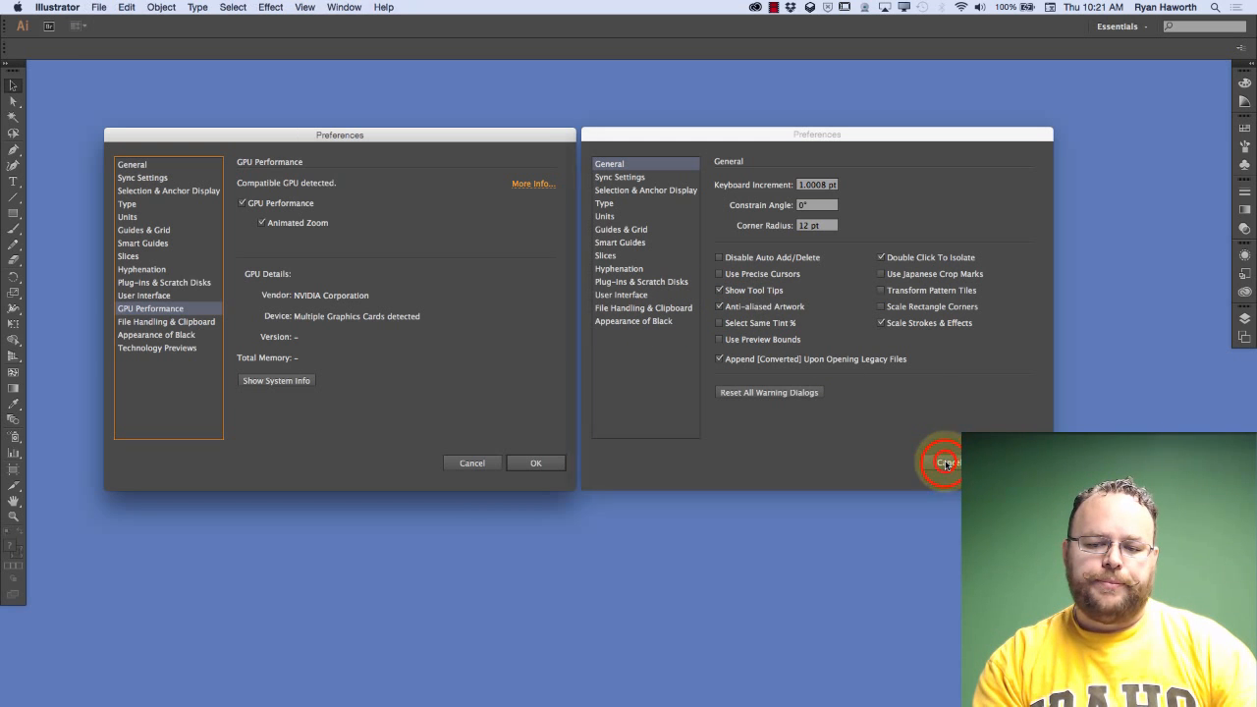
click(467, 462)
click(472, 464)
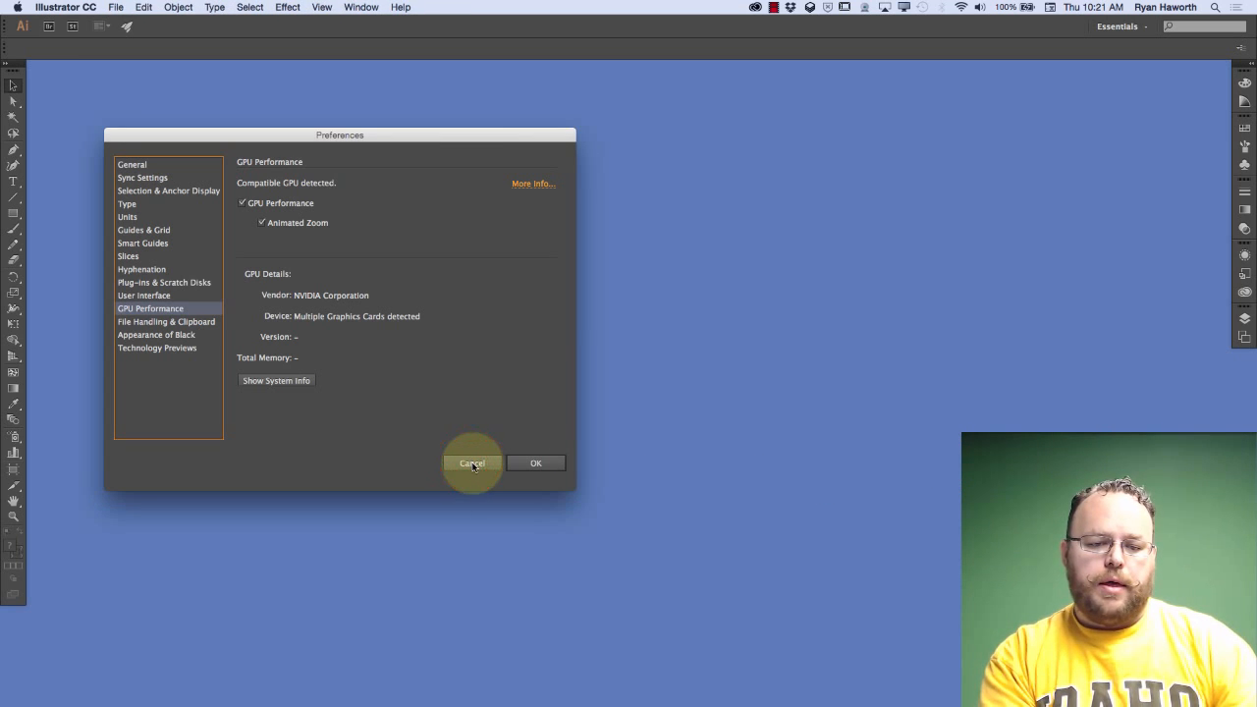
click(471, 463)
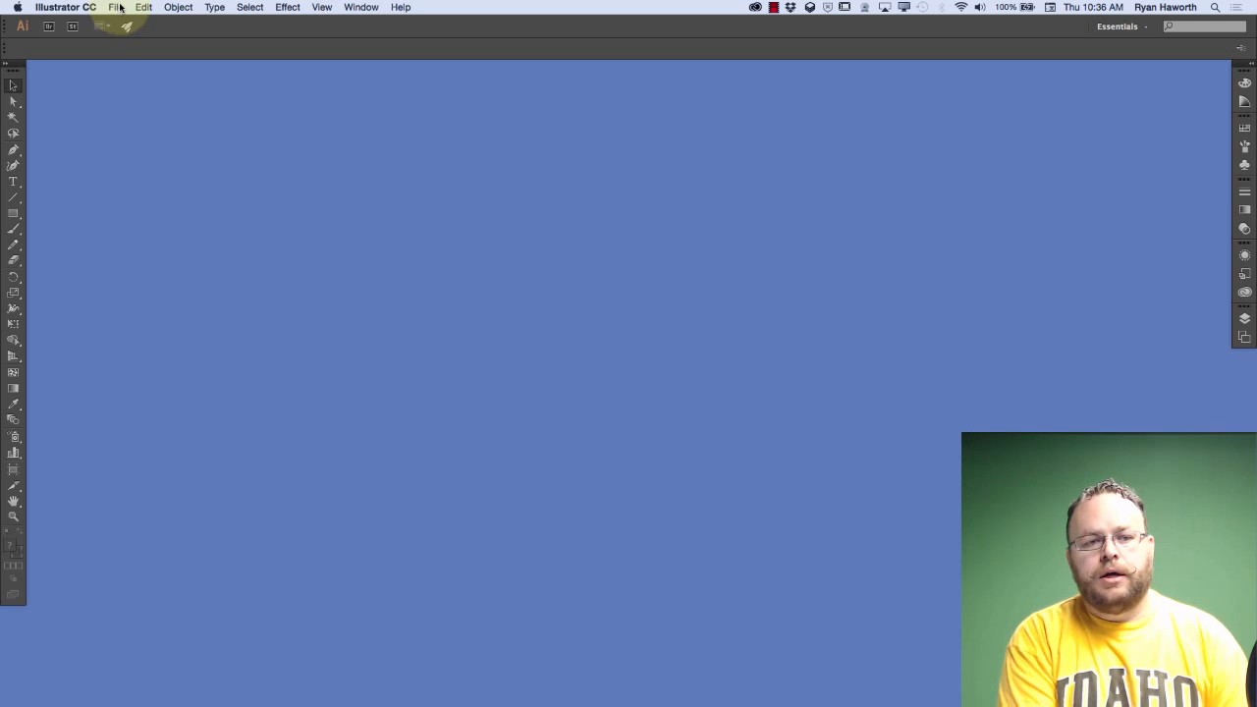
Start a new document and move its settings dialog slightly higher on the screen
click(118, 8)
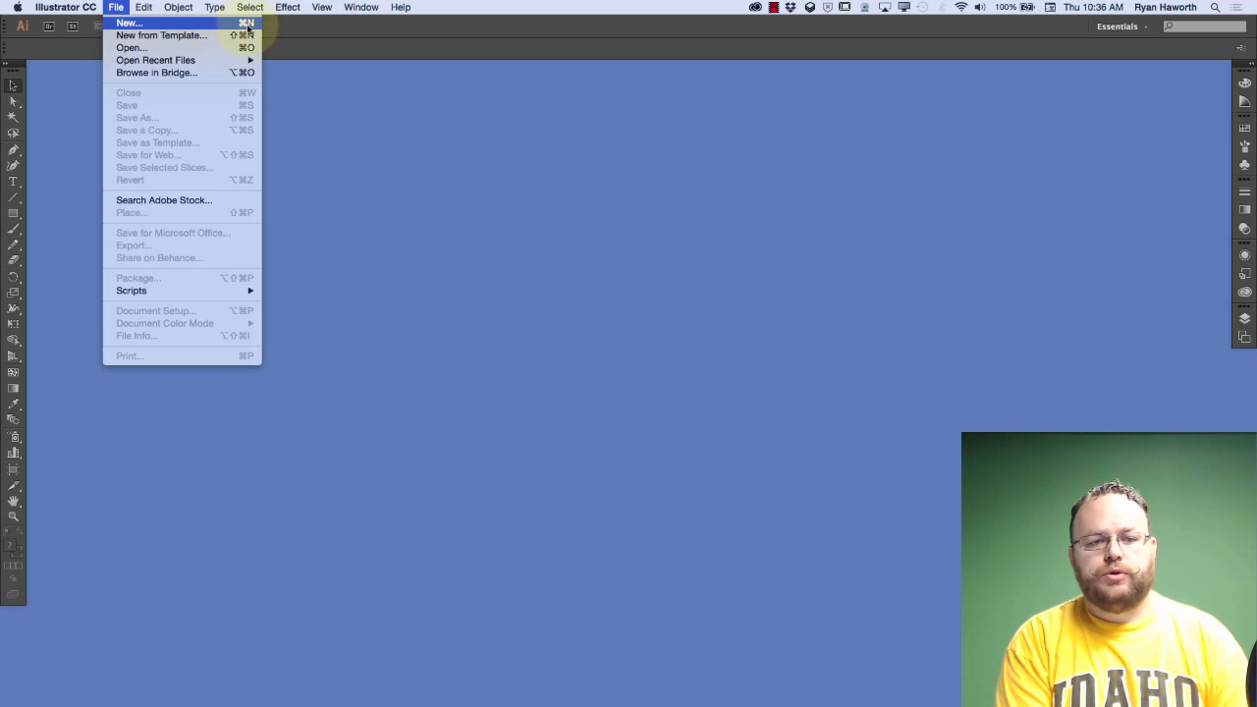
click(251, 24)
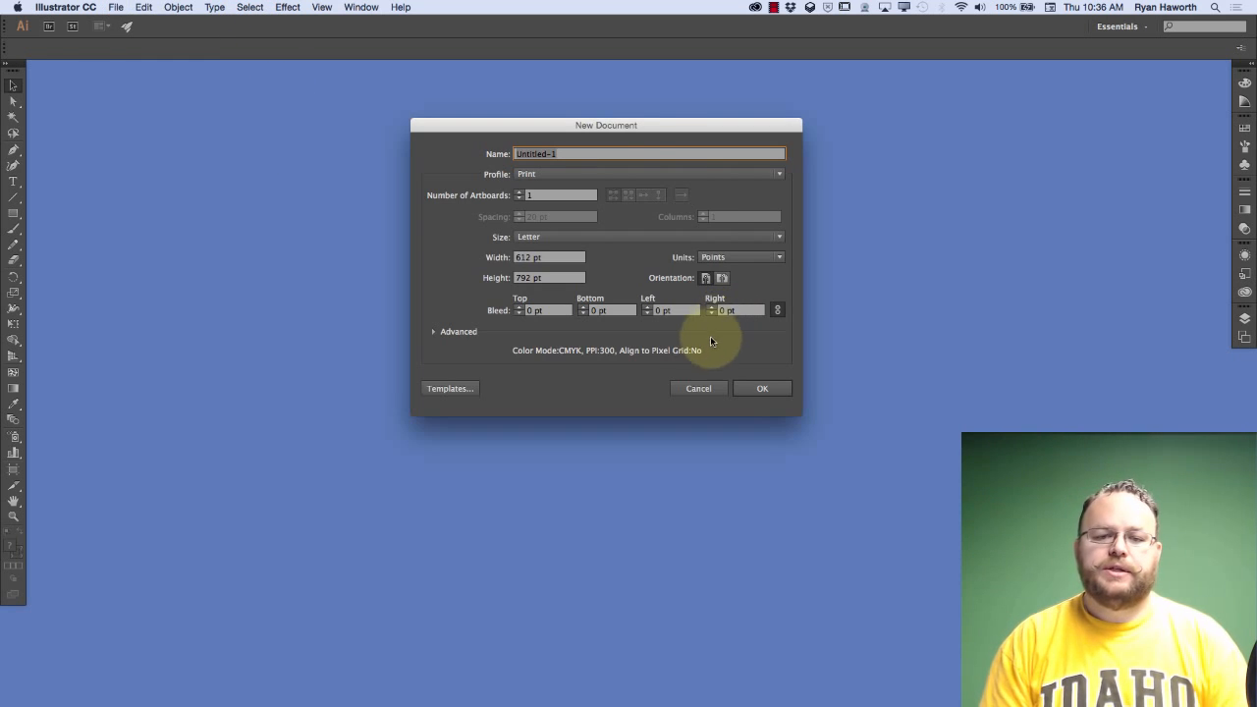
click(645, 125)
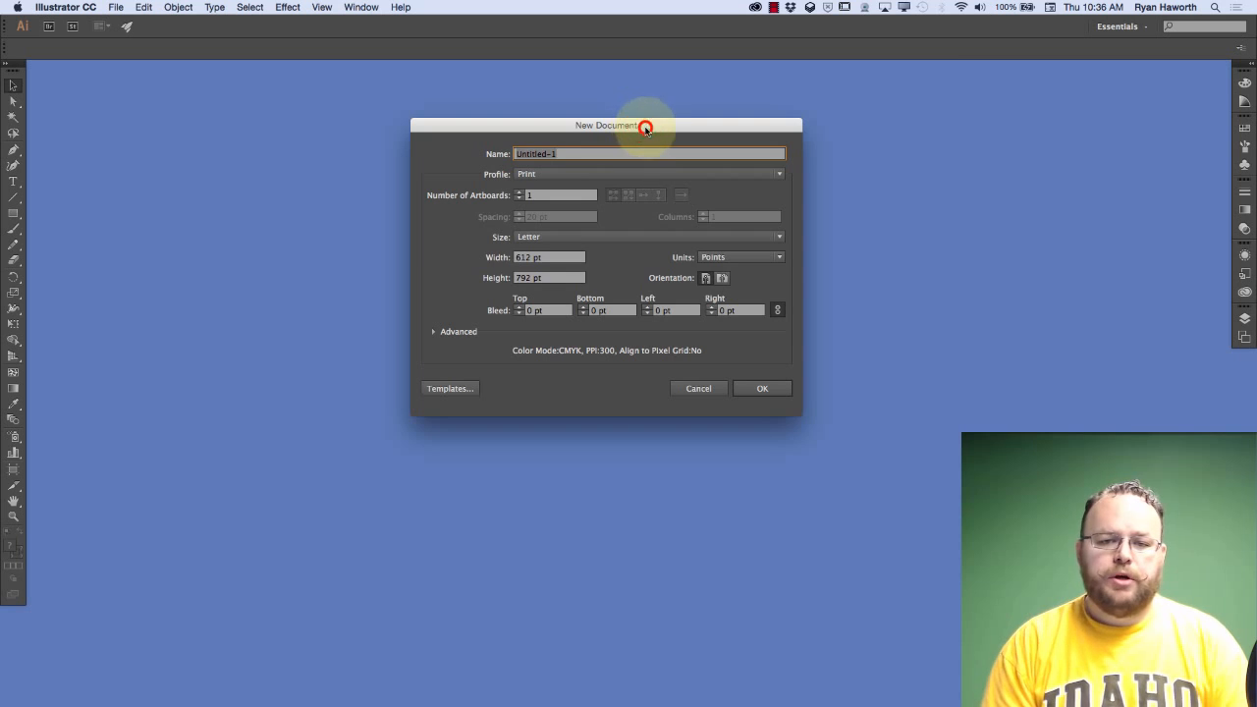
drag(639, 109, 628, 91)
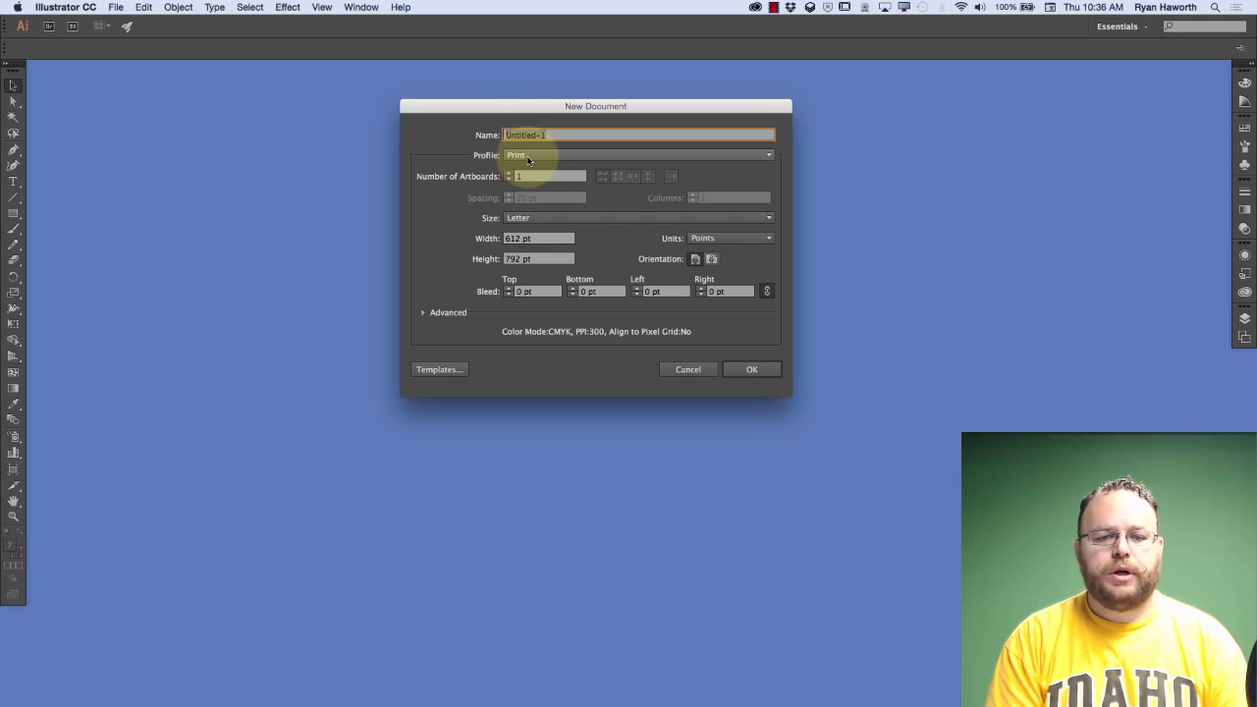
Review the document profiles available for the new document
click(529, 159)
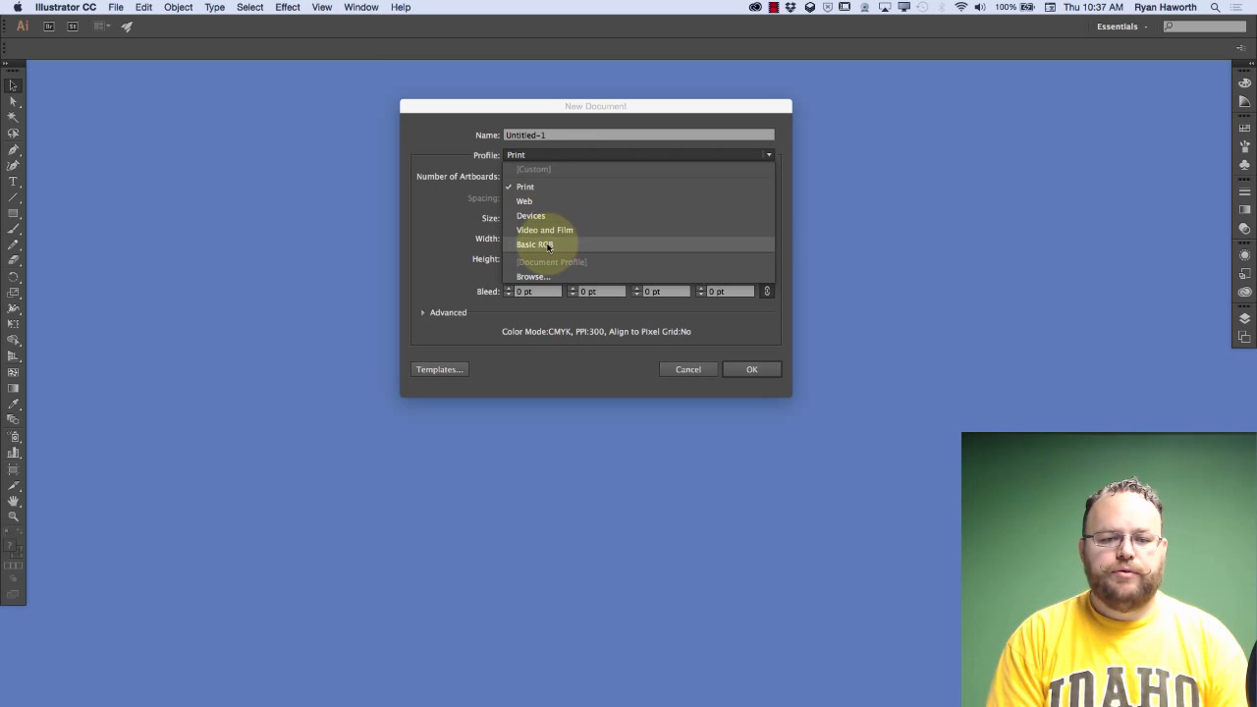
click(480, 161)
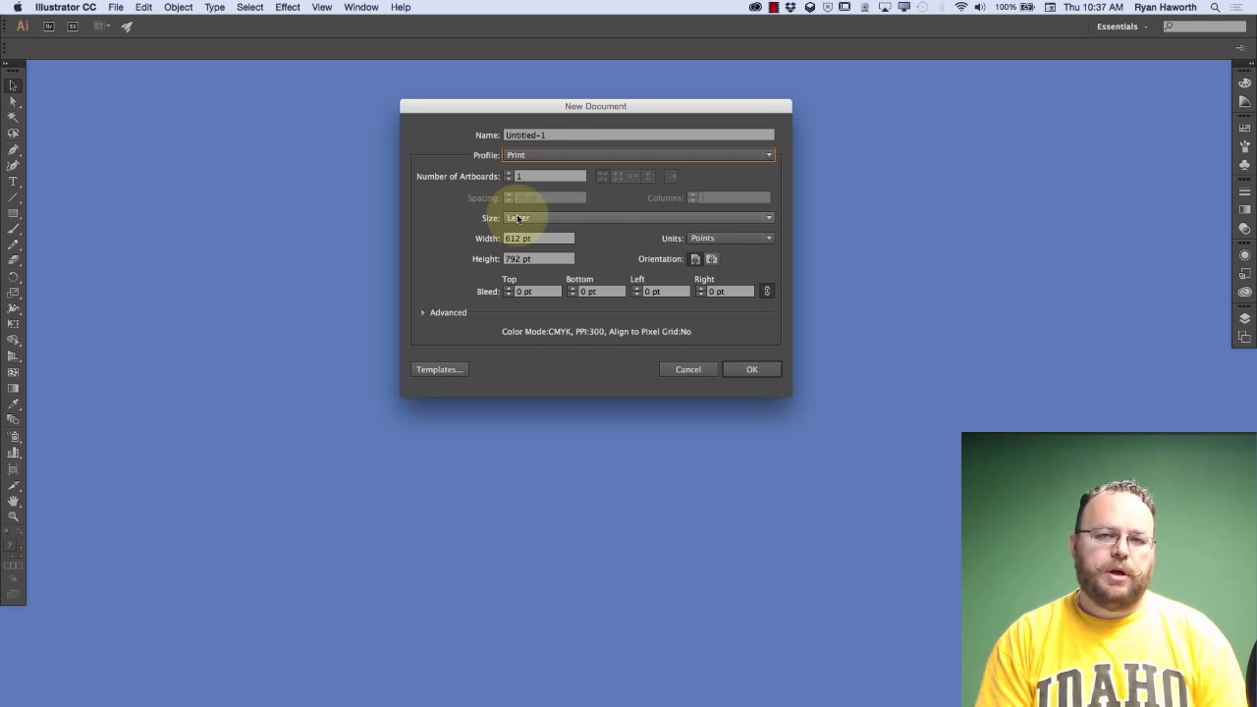
click(538, 156)
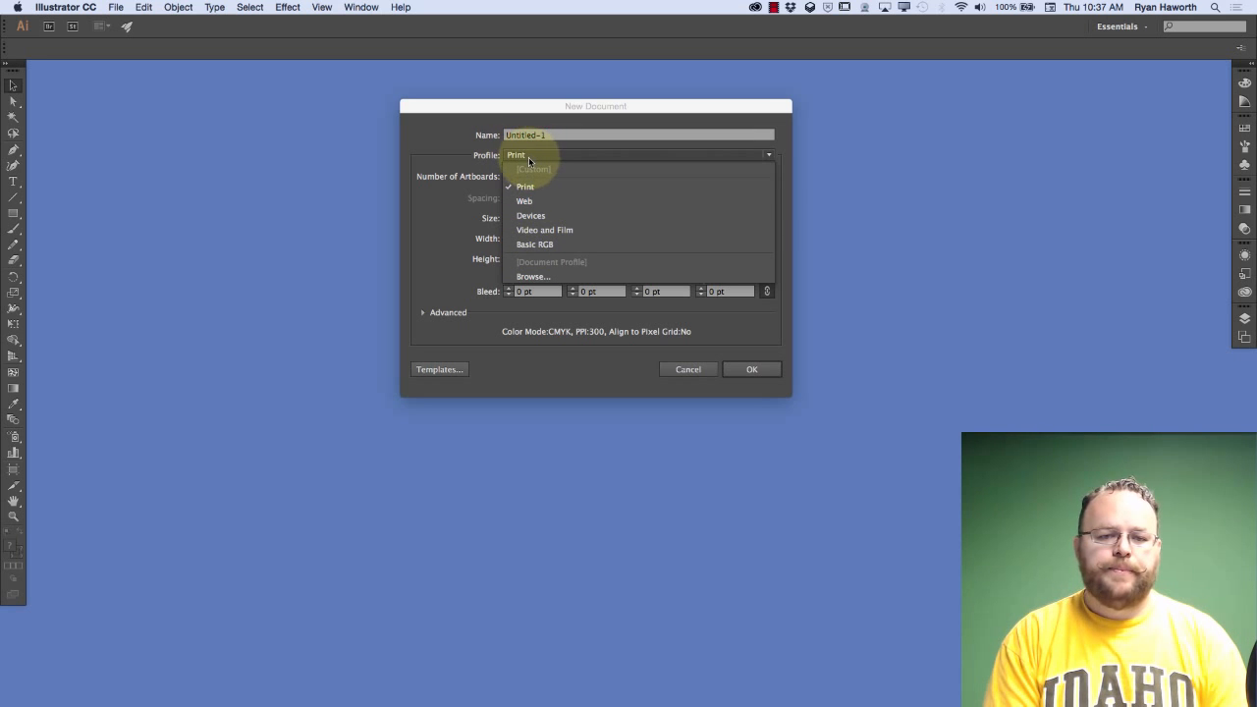
click(536, 156)
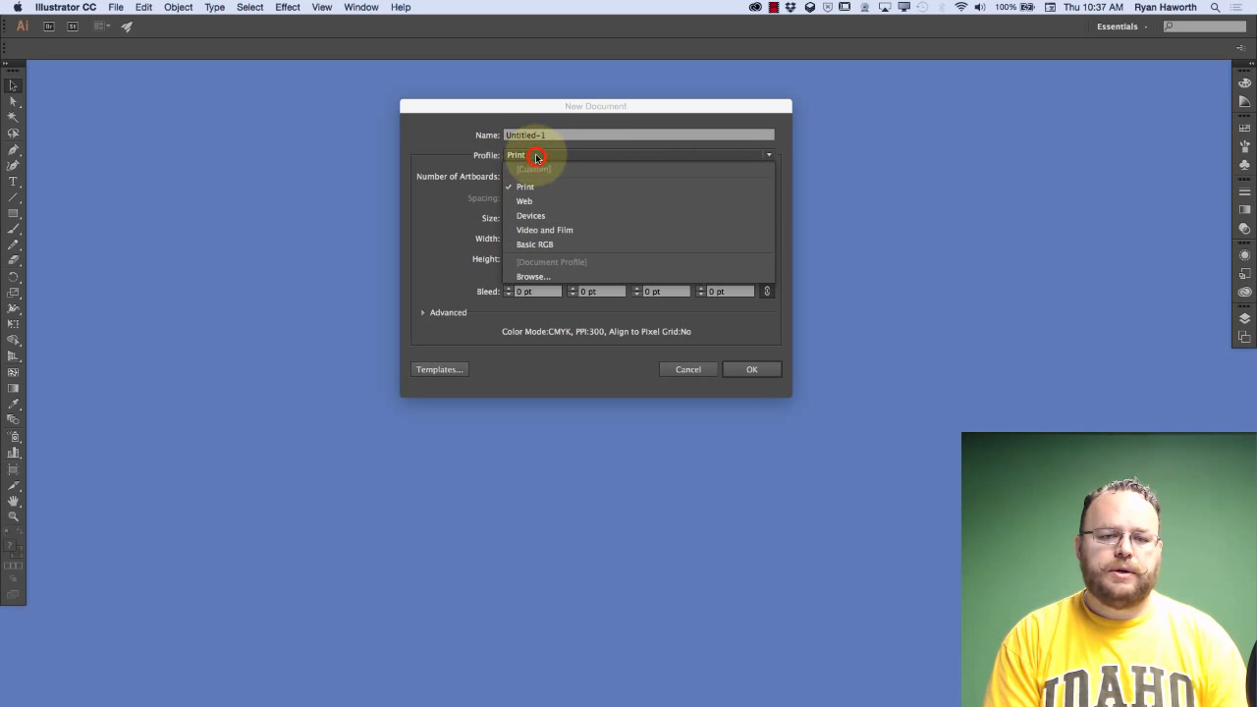
Expand the new document's advanced settings and switch the color mode to RGB and back to CMYK
click(421, 313)
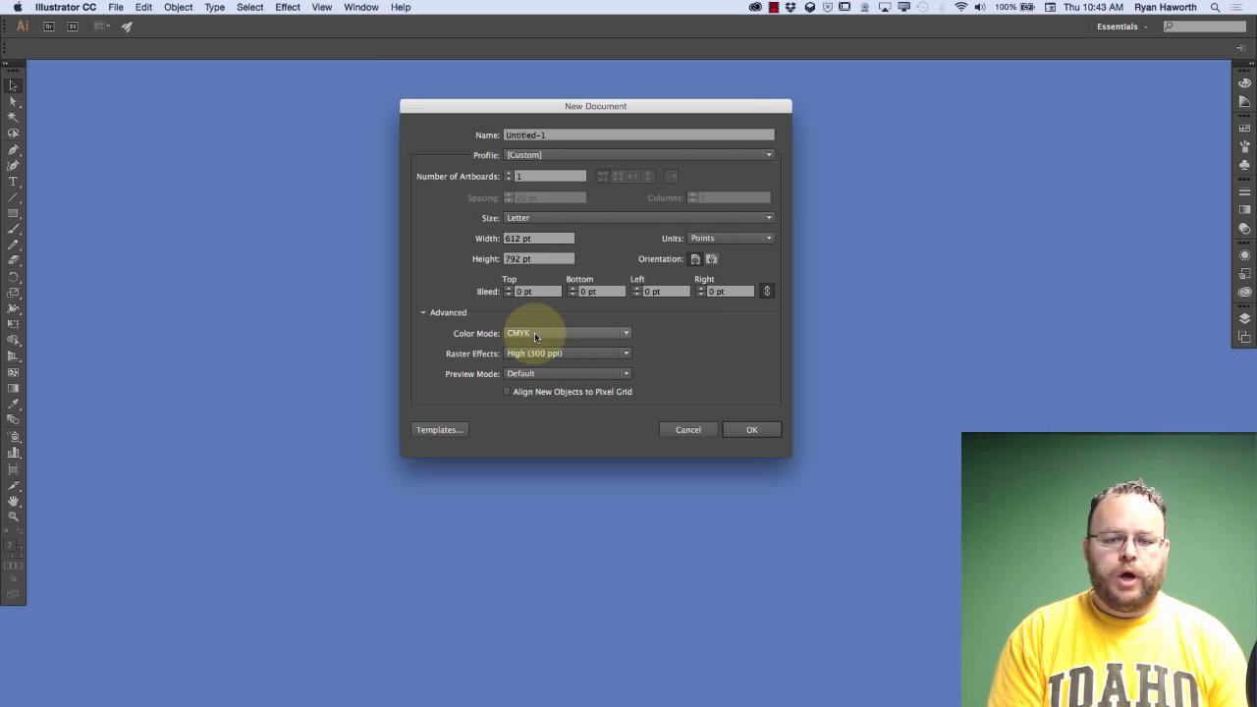
click(625, 336)
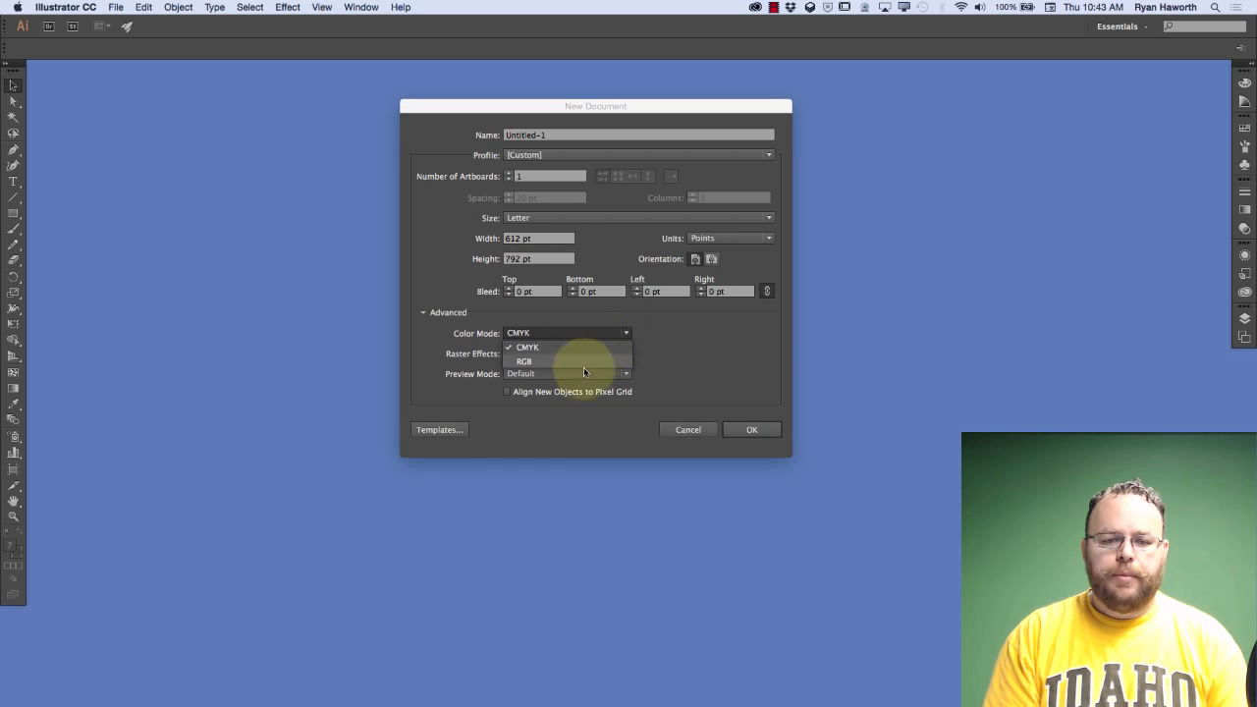
click(597, 361)
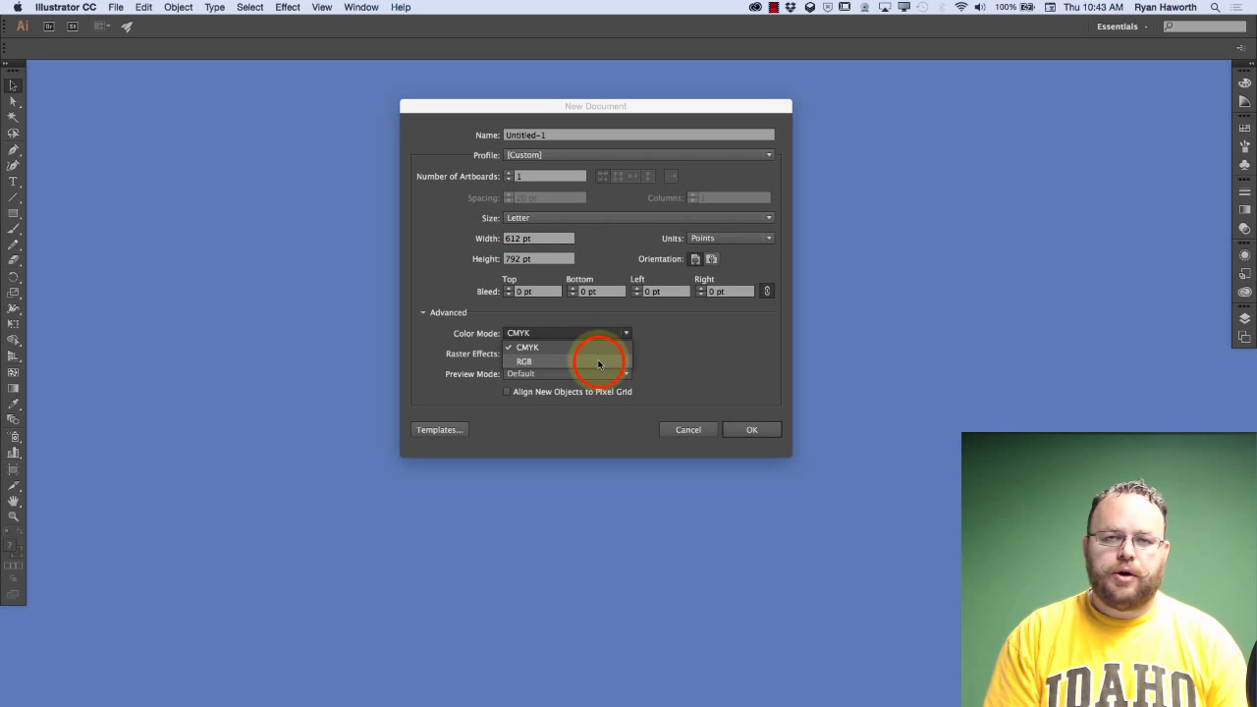
click(607, 338)
click(603, 343)
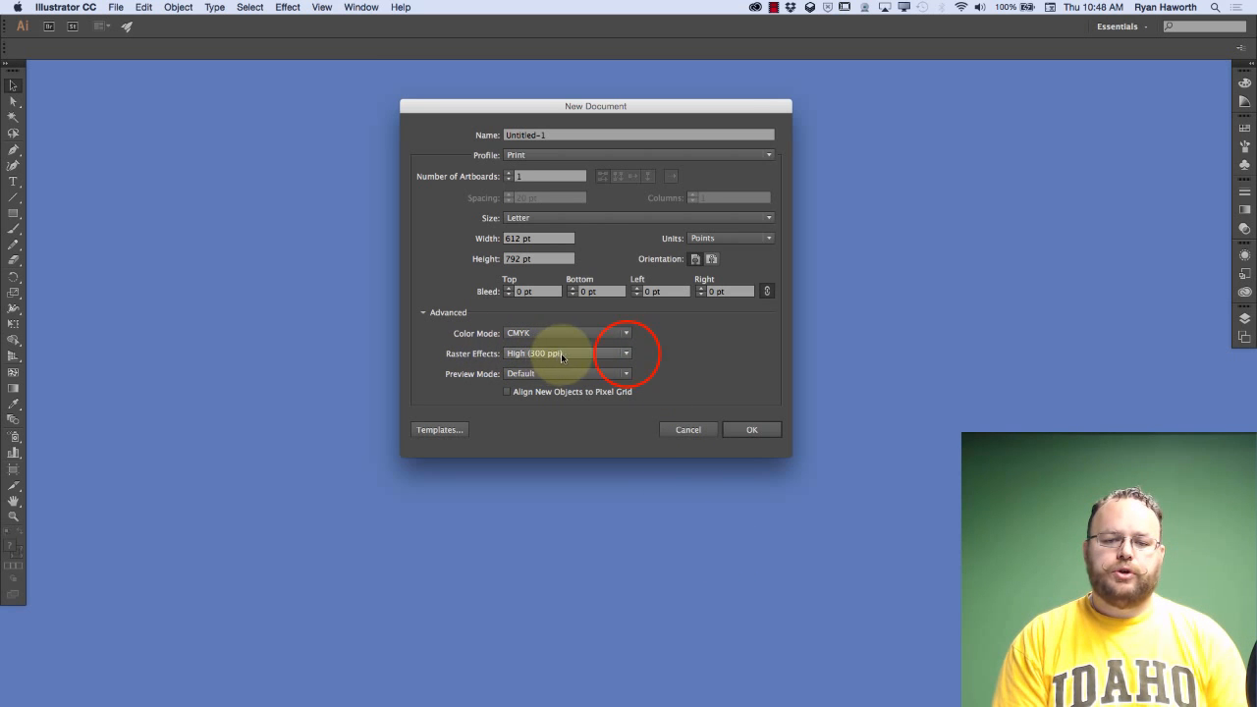
Review the raster effects resolutions offered for the new document
click(633, 355)
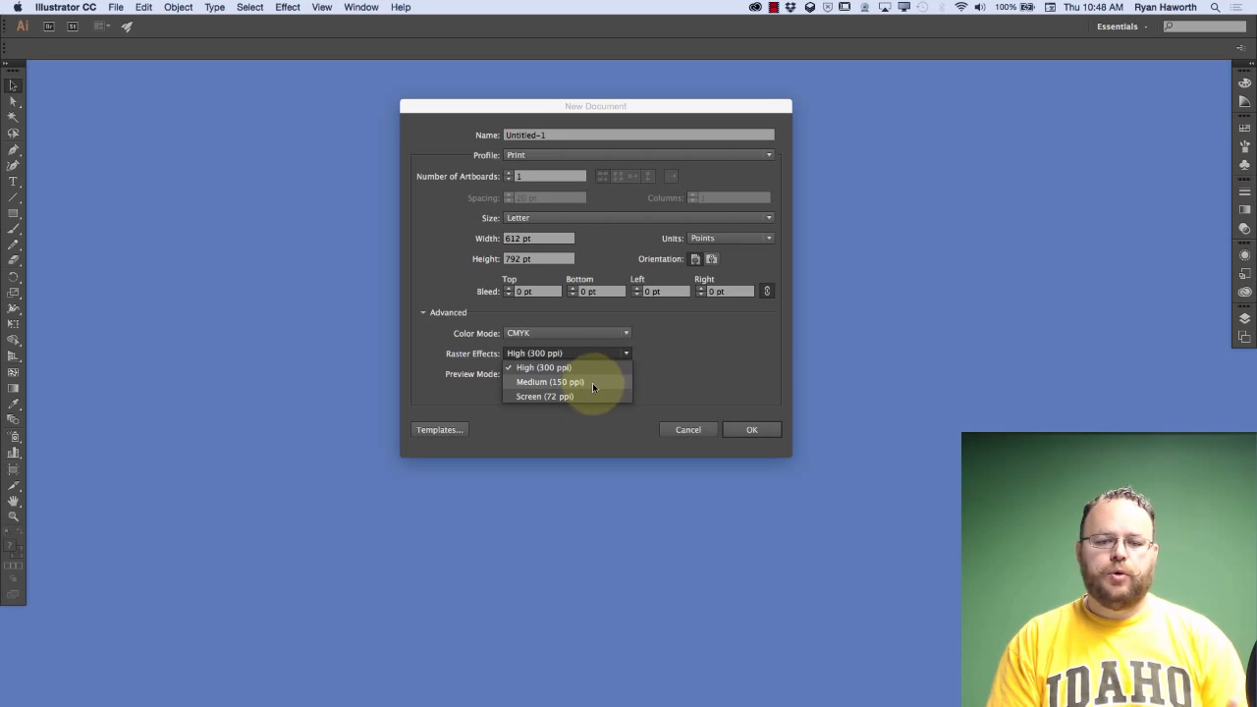
click(647, 356)
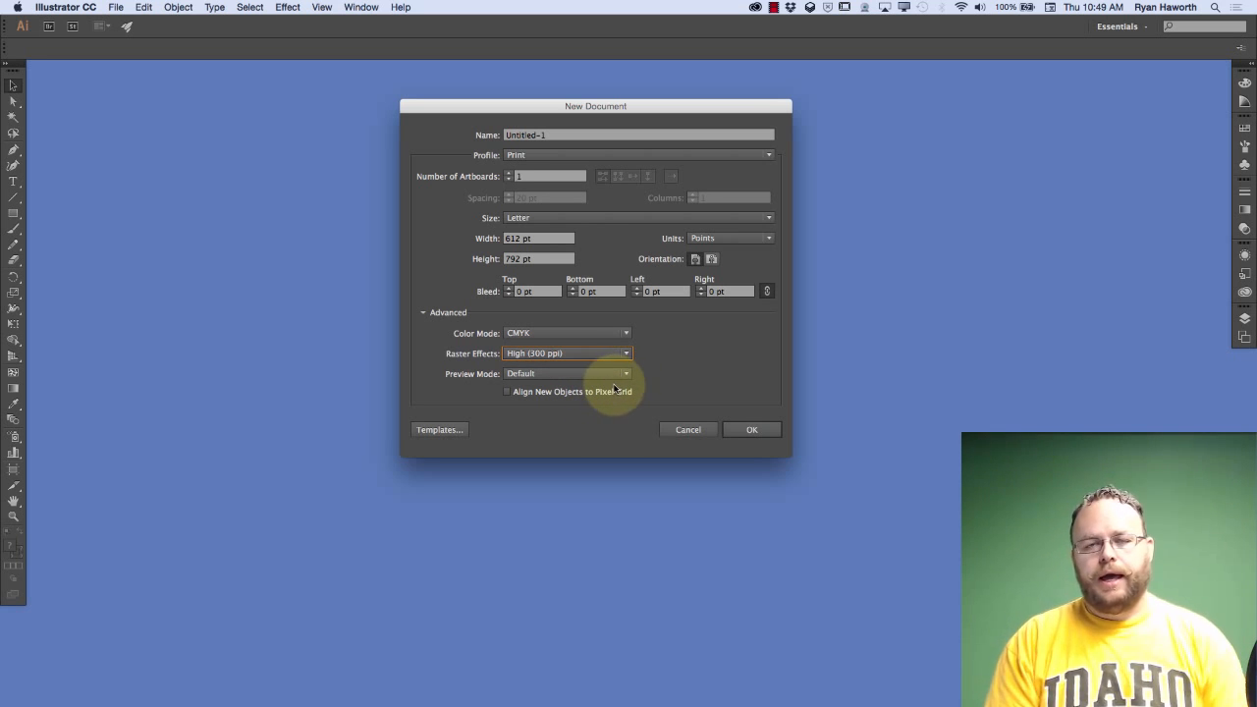
click(674, 350)
click(673, 350)
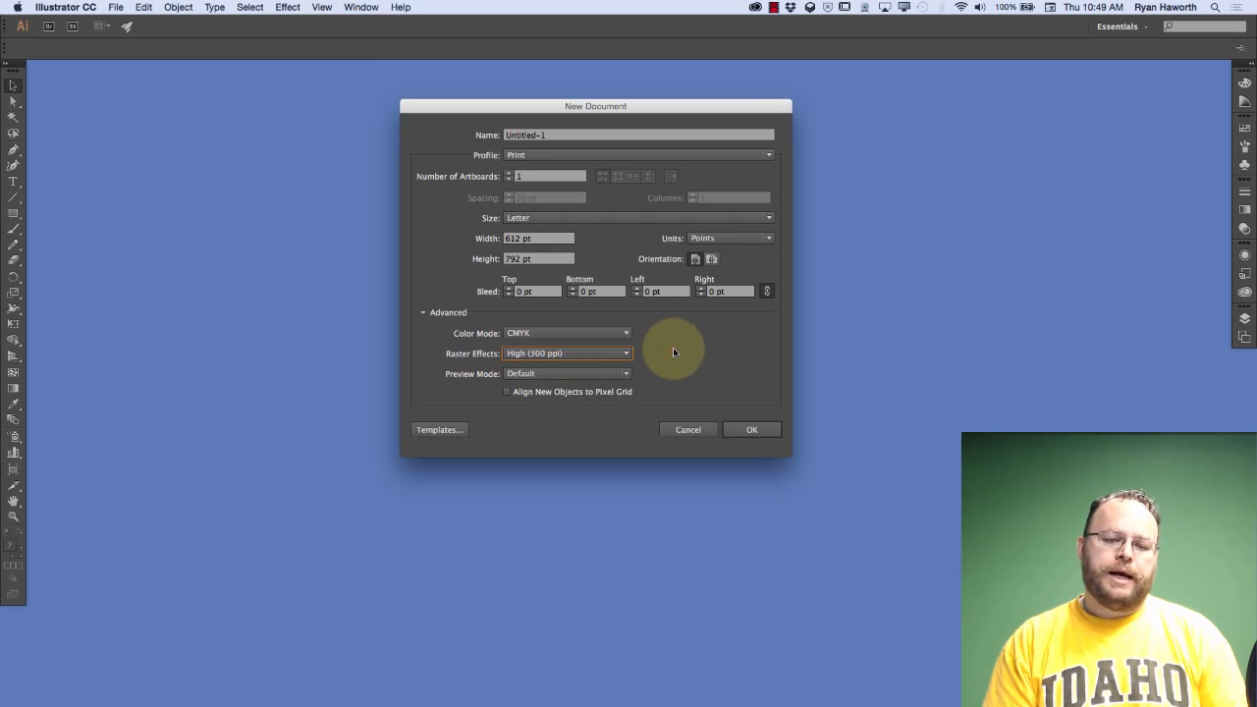
Keep the Print profile selected and review the page sizes offered for the new document
click(535, 157)
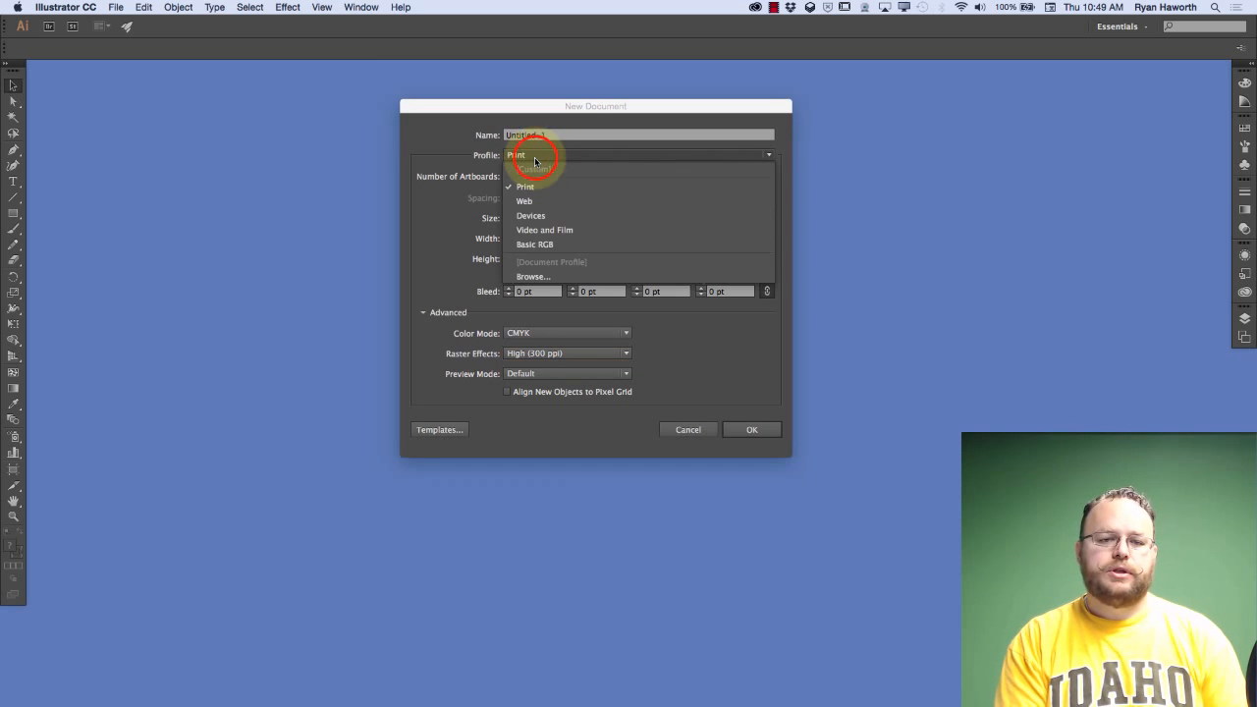
click(531, 185)
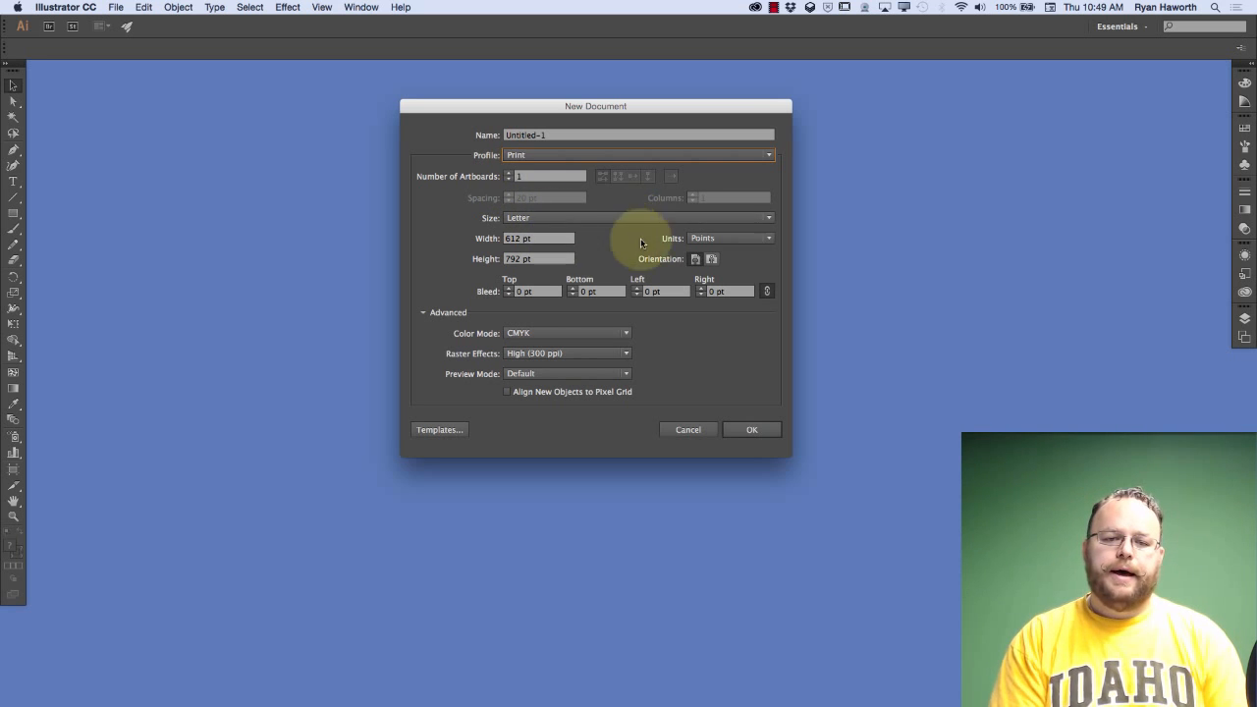
click(577, 218)
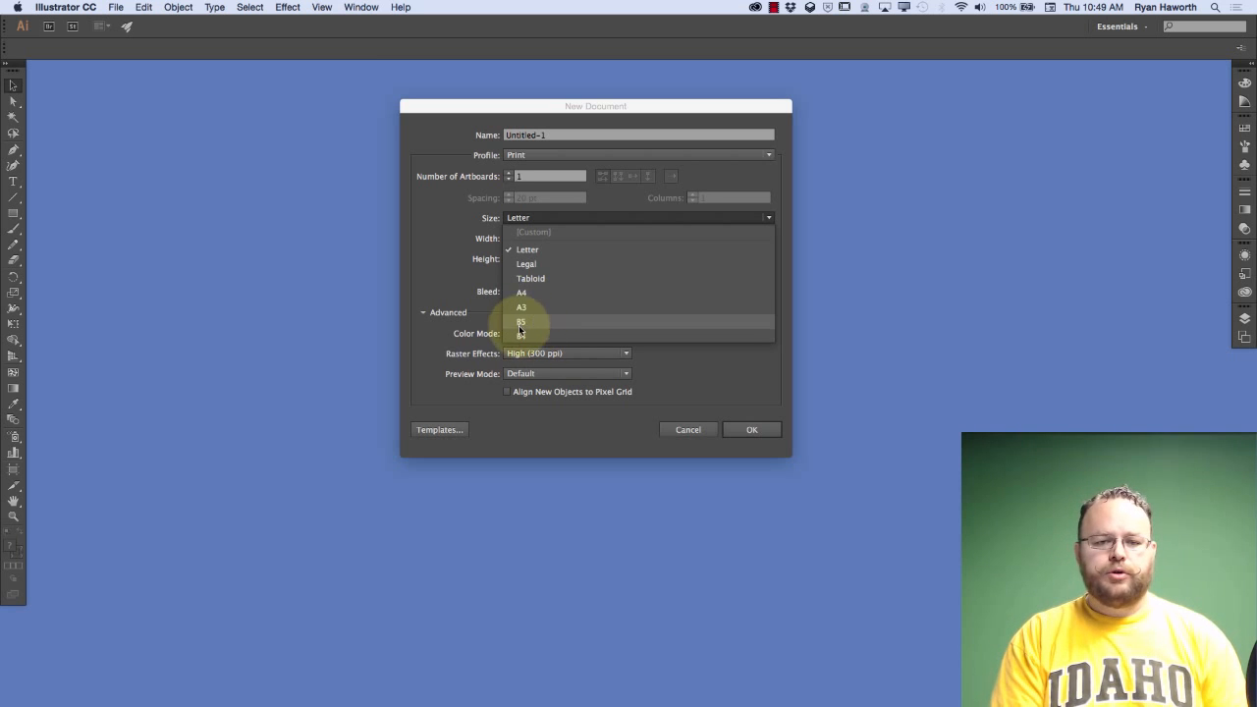
click(484, 277)
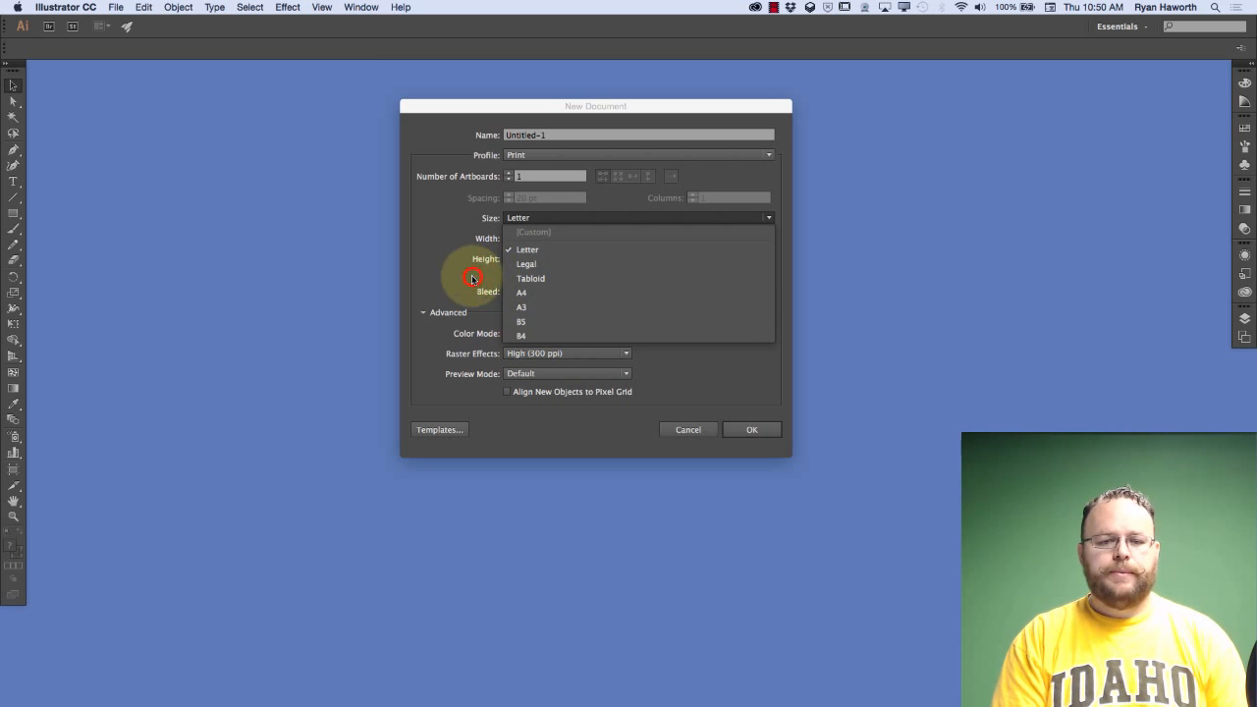
Set the new document's width to 566 pt and review the available measurement units, keeping Points
click(515, 244)
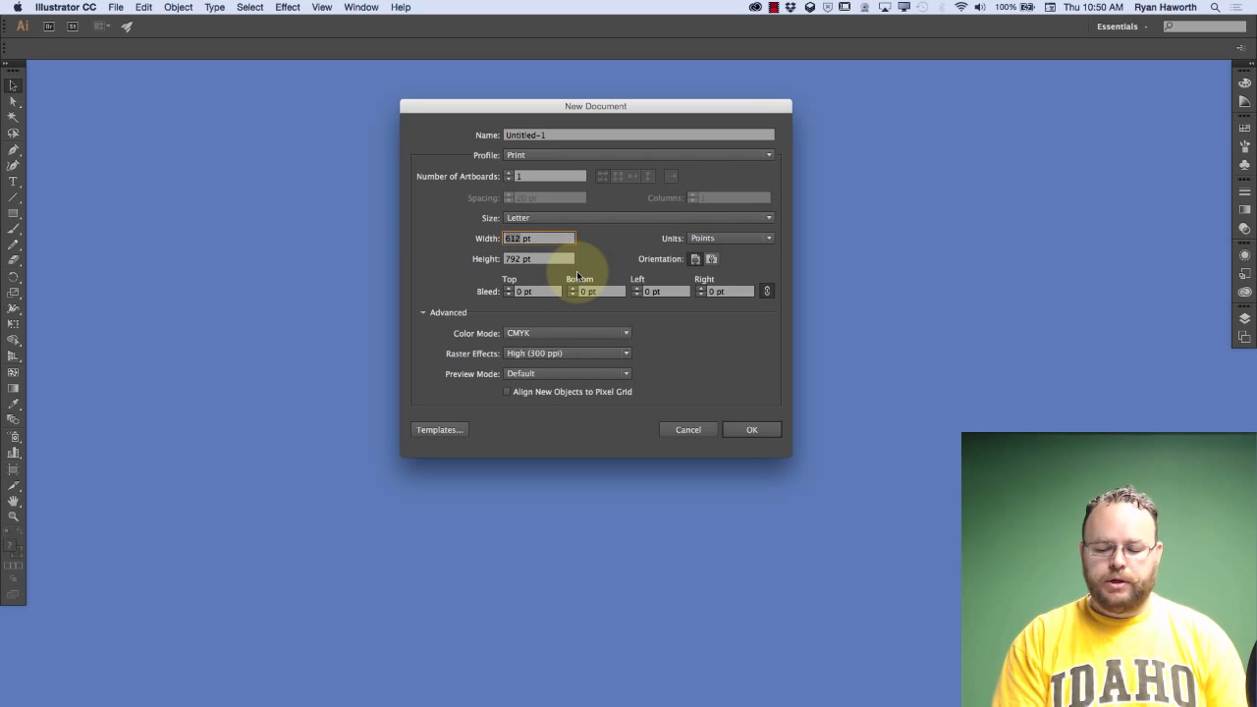
text(566)
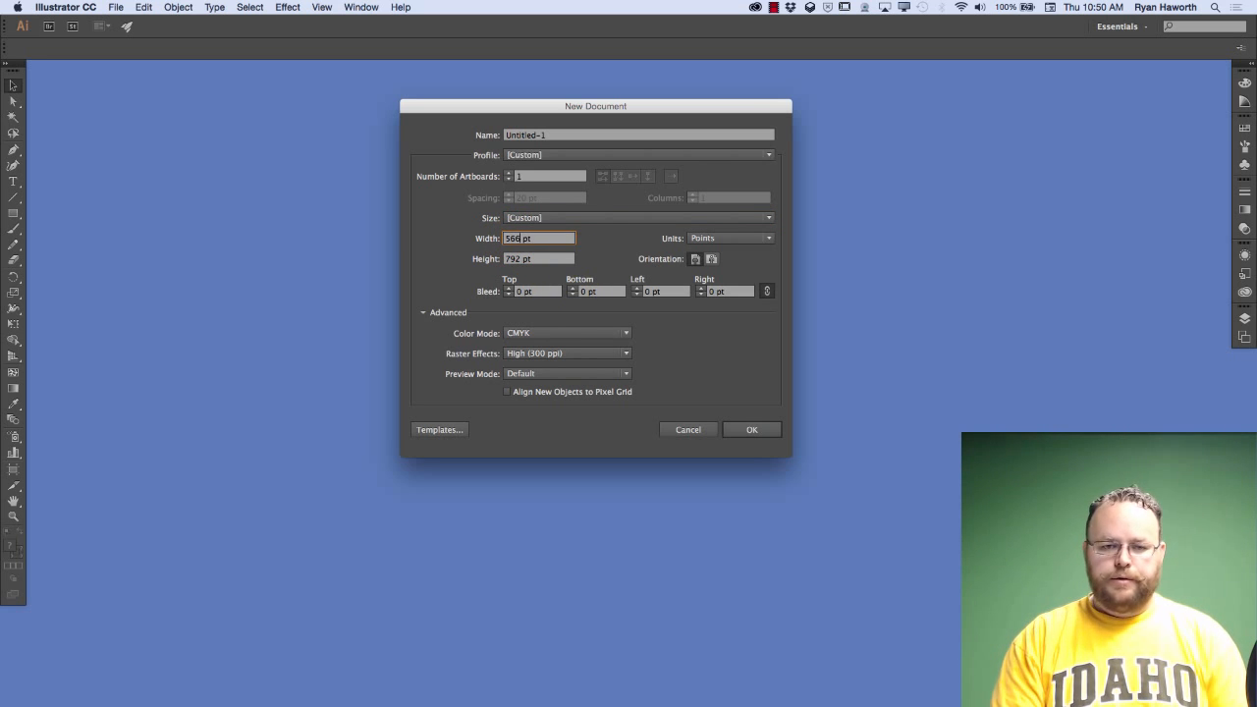
click(732, 241)
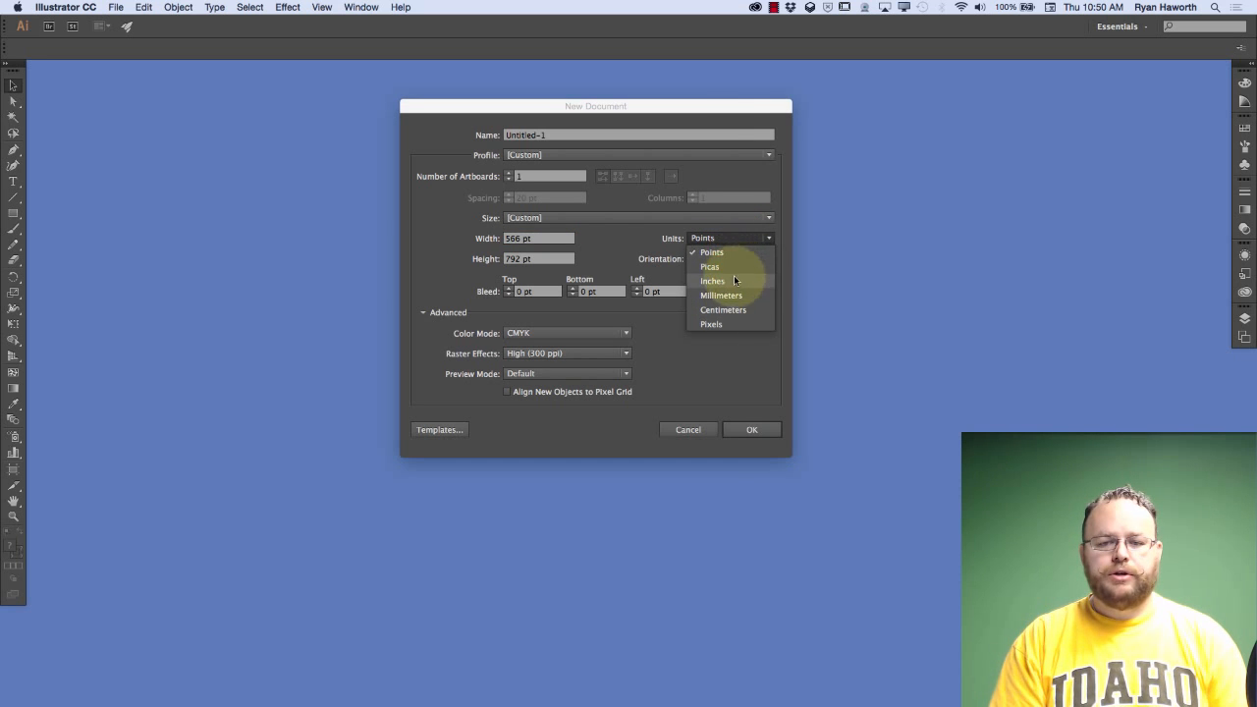
click(739, 240)
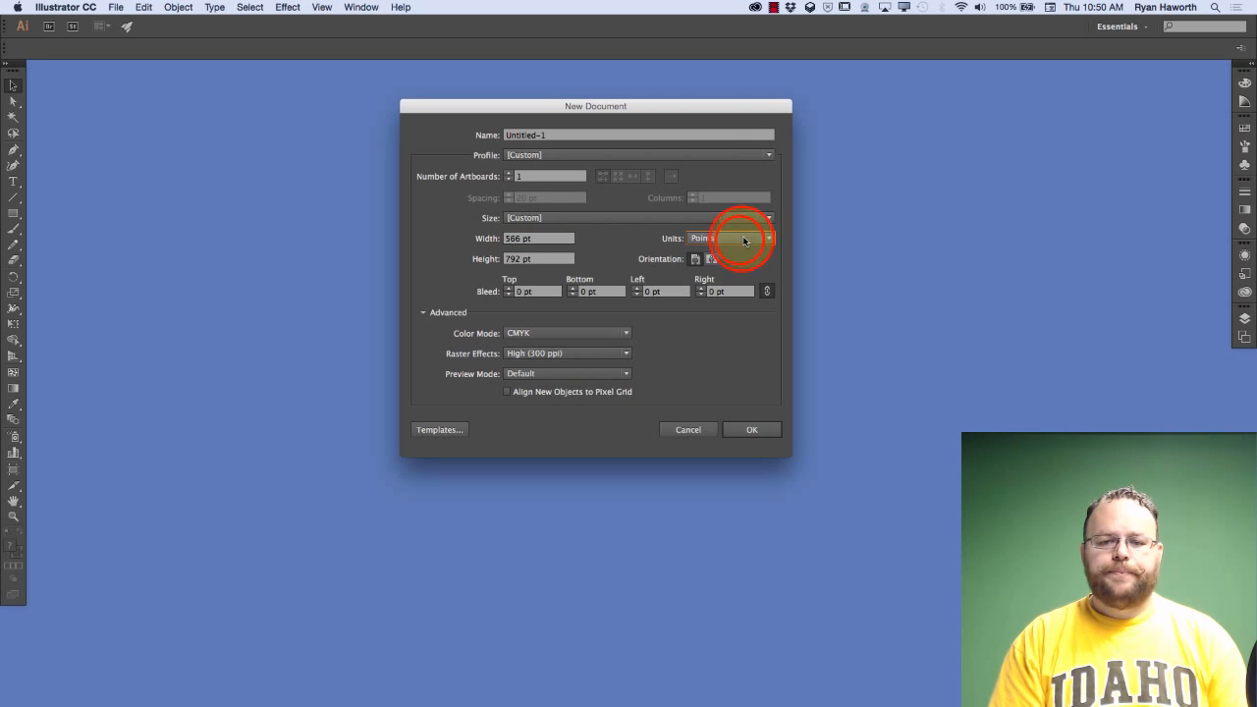
click(740, 239)
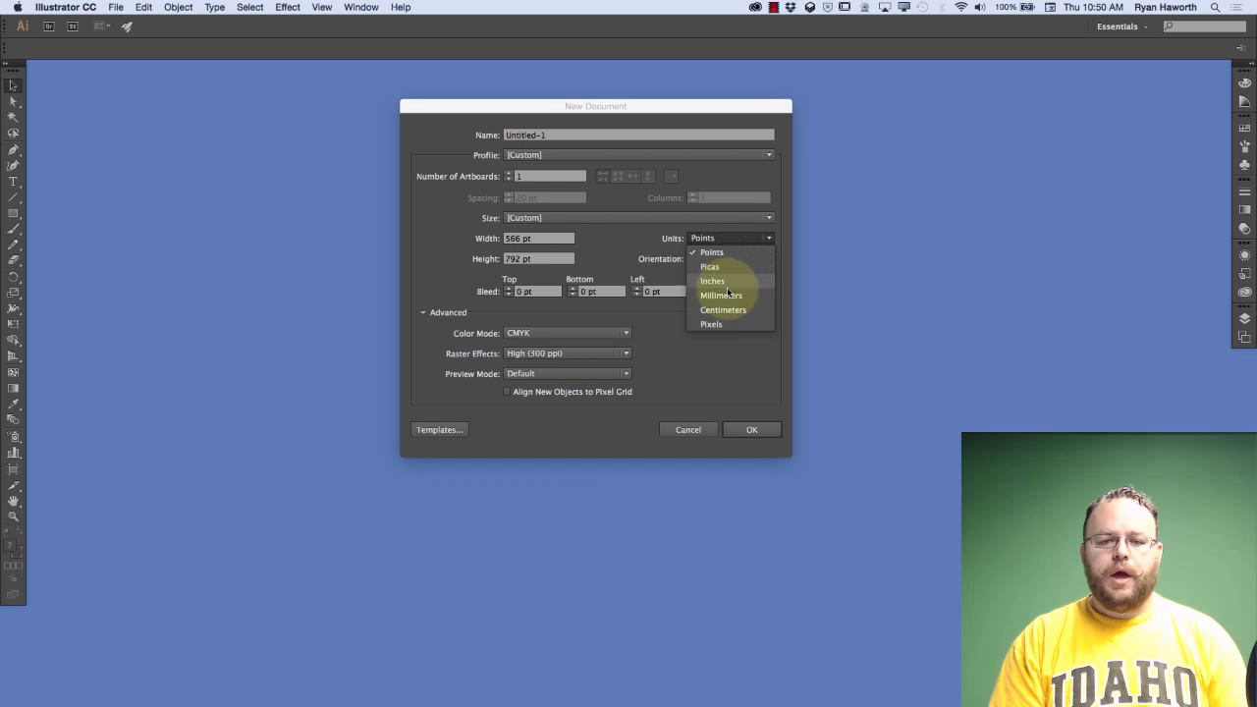
click(744, 239)
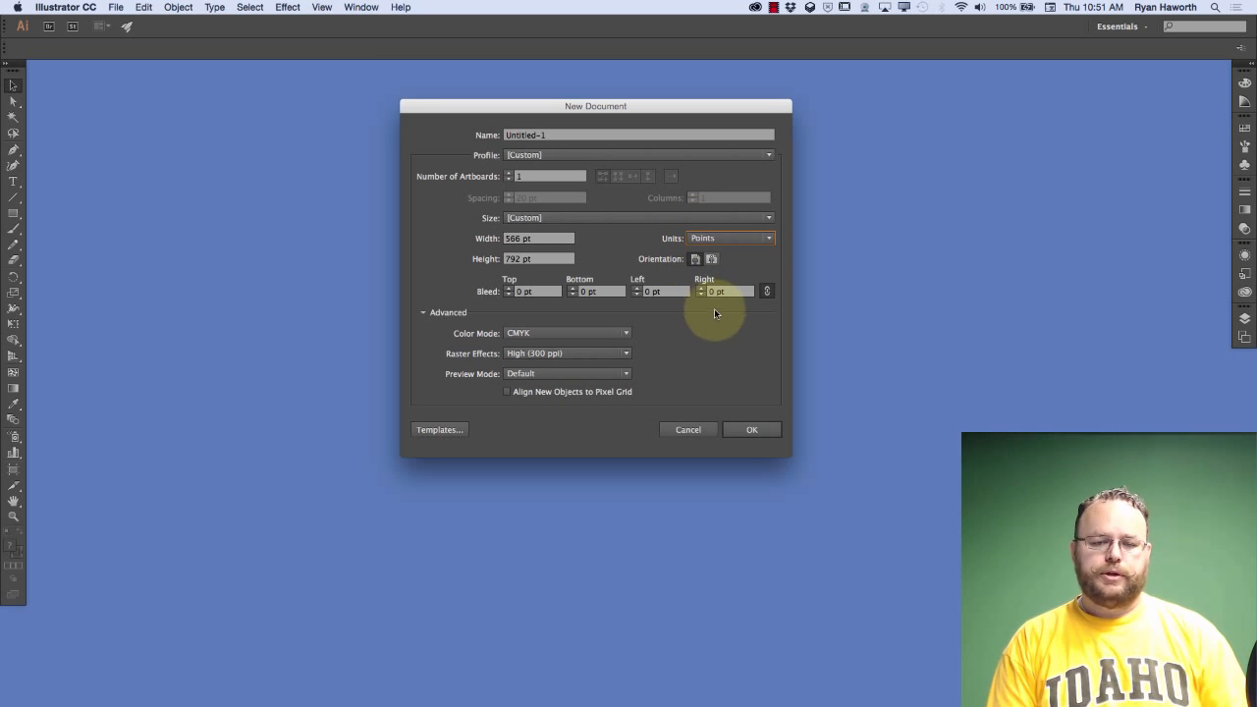
Reset the new document to the Print profile, keeping the Letter size, and switch it to landscape orientation
click(565, 157)
click(551, 184)
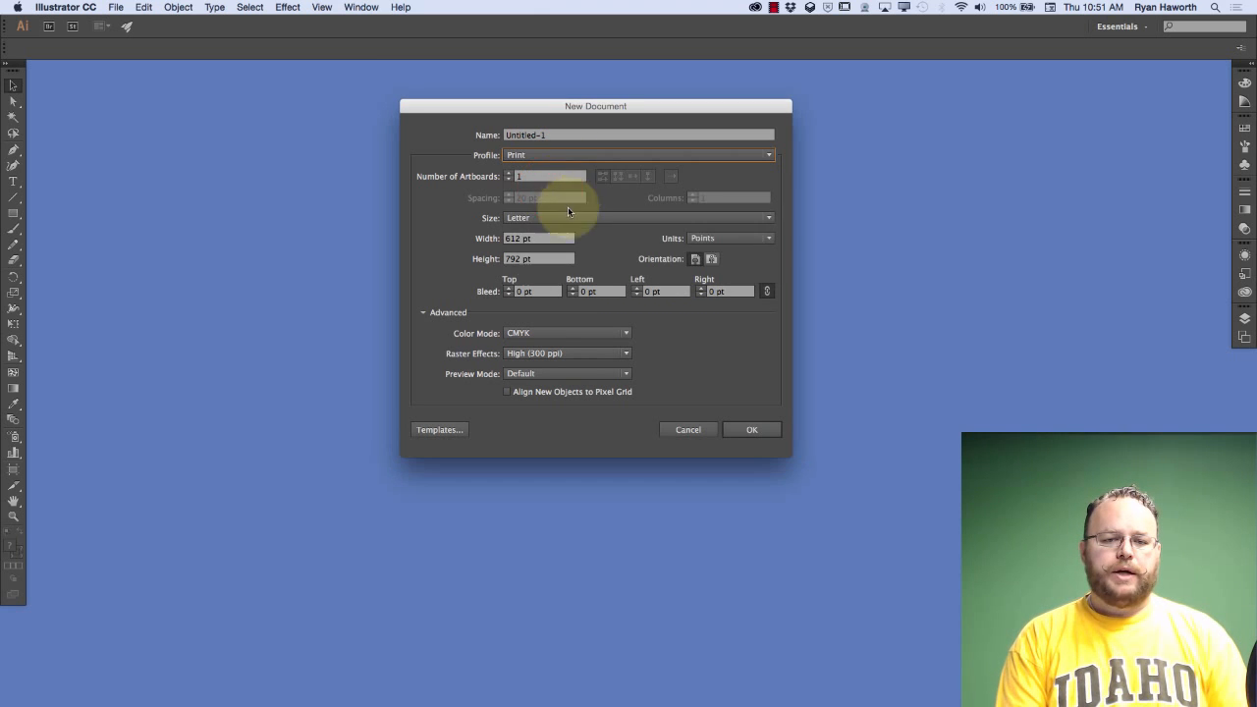
click(549, 218)
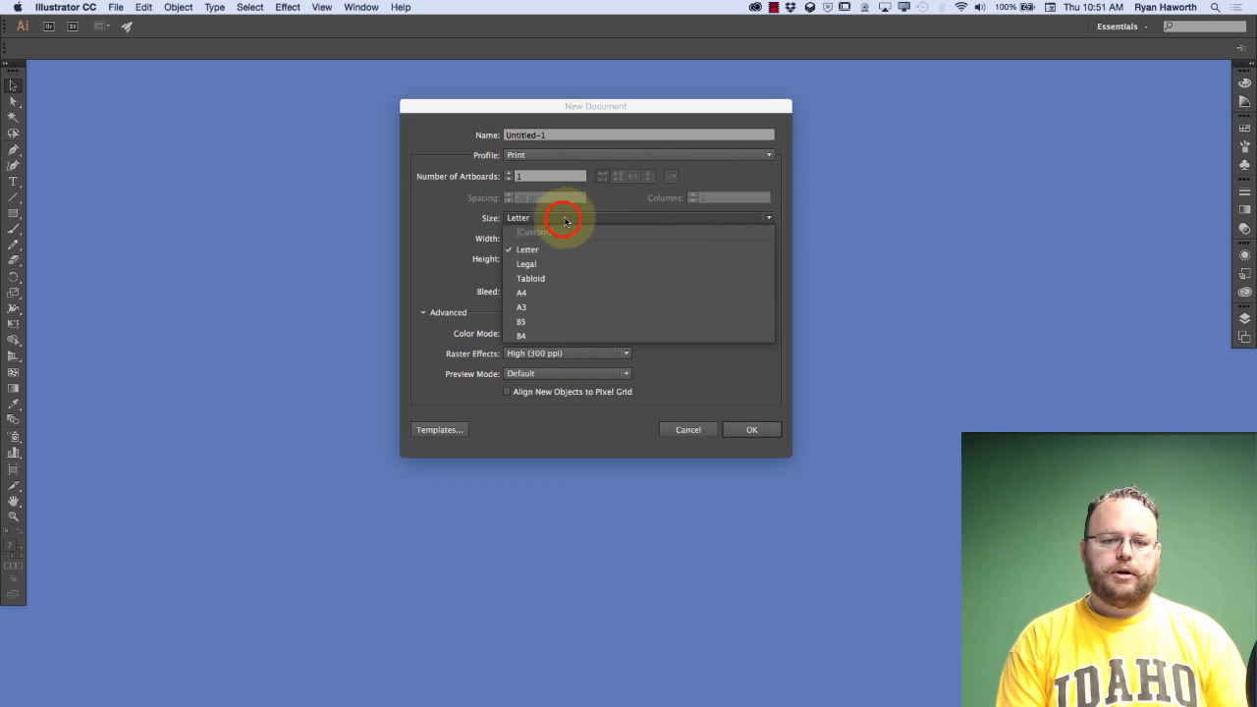
click(571, 218)
click(712, 258)
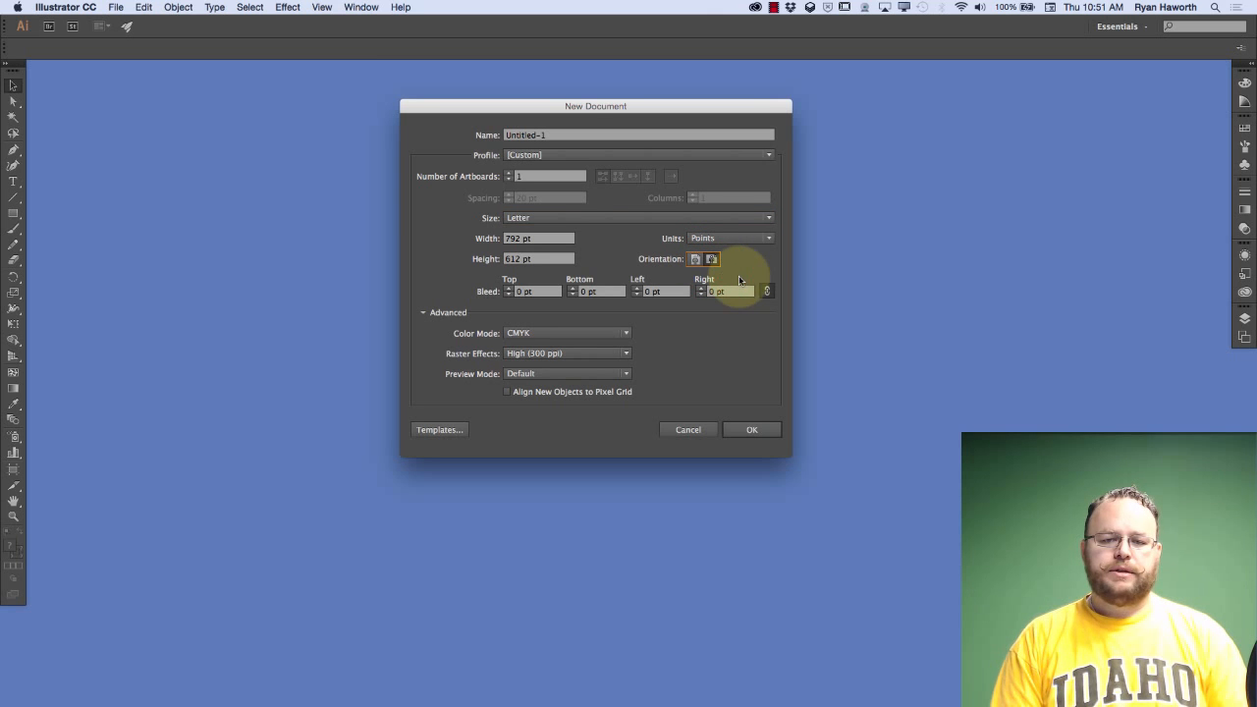
click(752, 432)
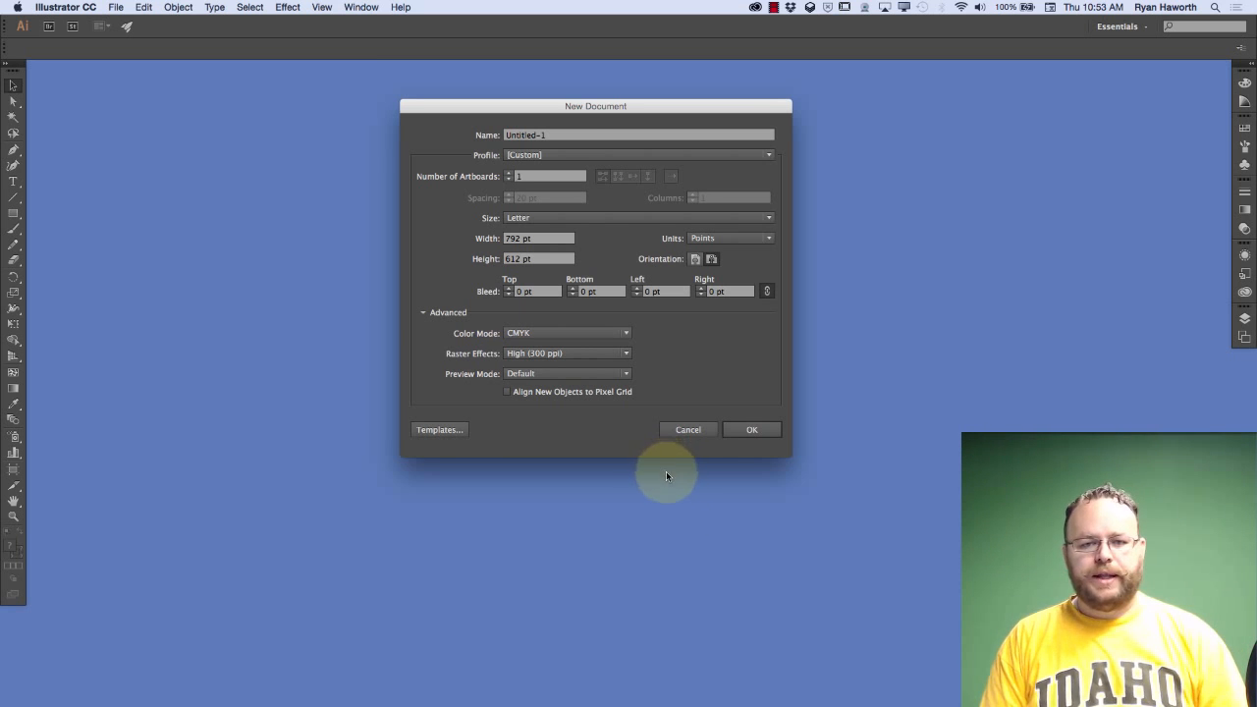
Create the new document from the Print profile in Letter size with landscape orientation
click(569, 154)
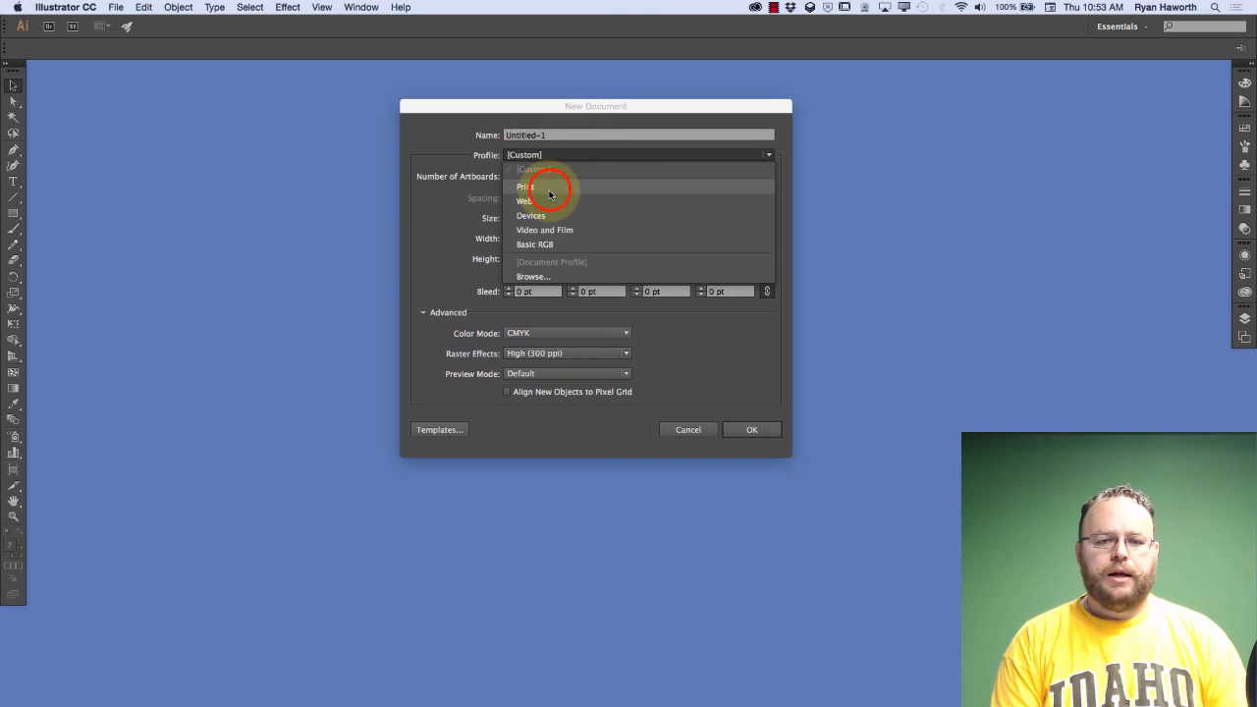
click(549, 194)
click(711, 259)
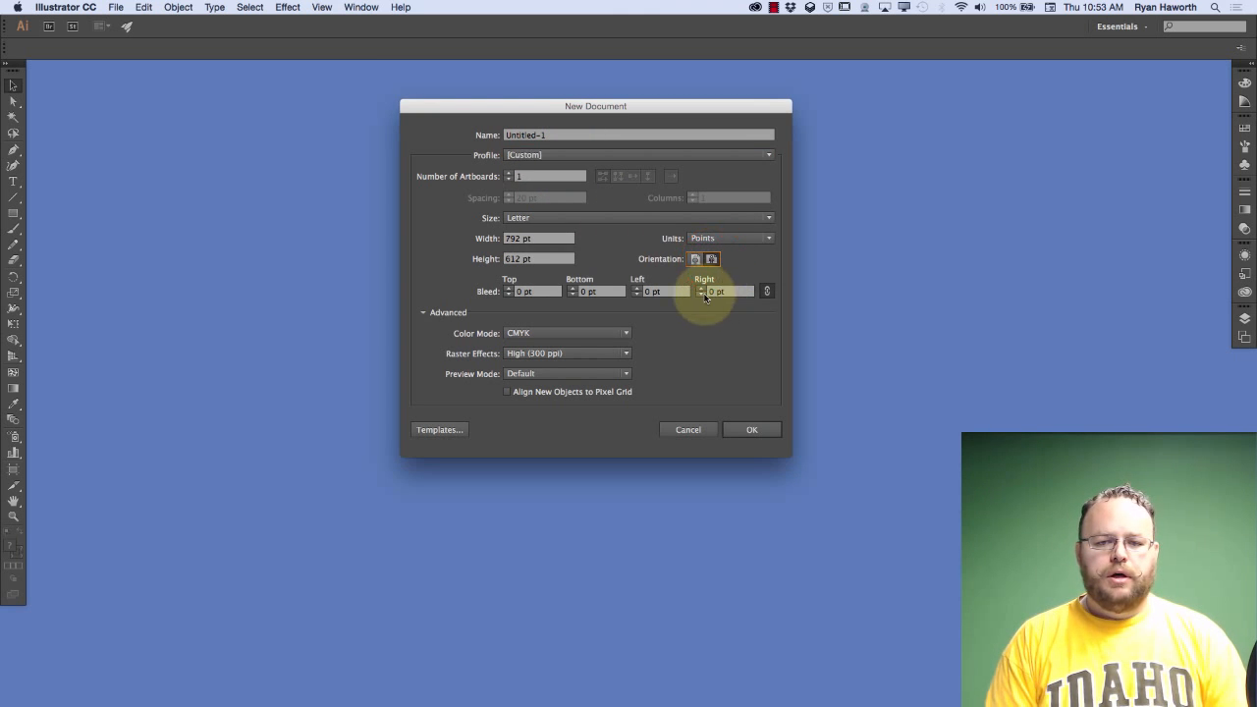
click(746, 429)
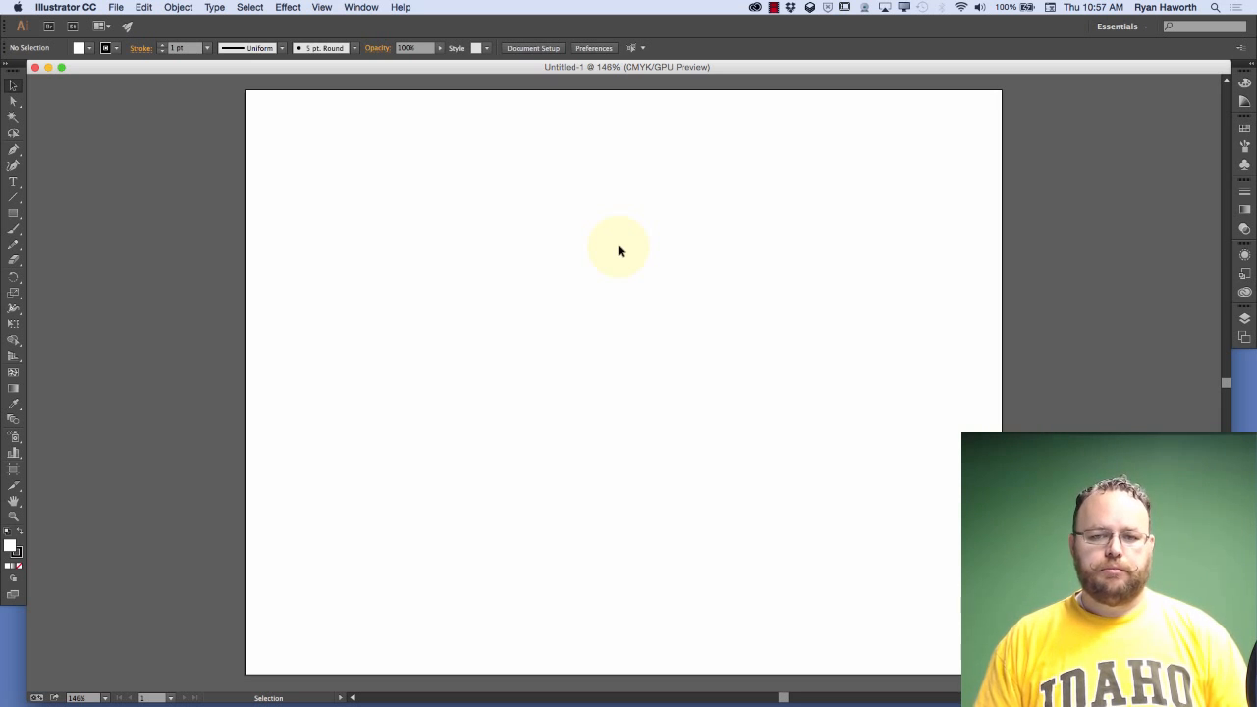
Draw a rectangle about 338 pt wide and 319 pt high near the middle of the artboard
key(m)
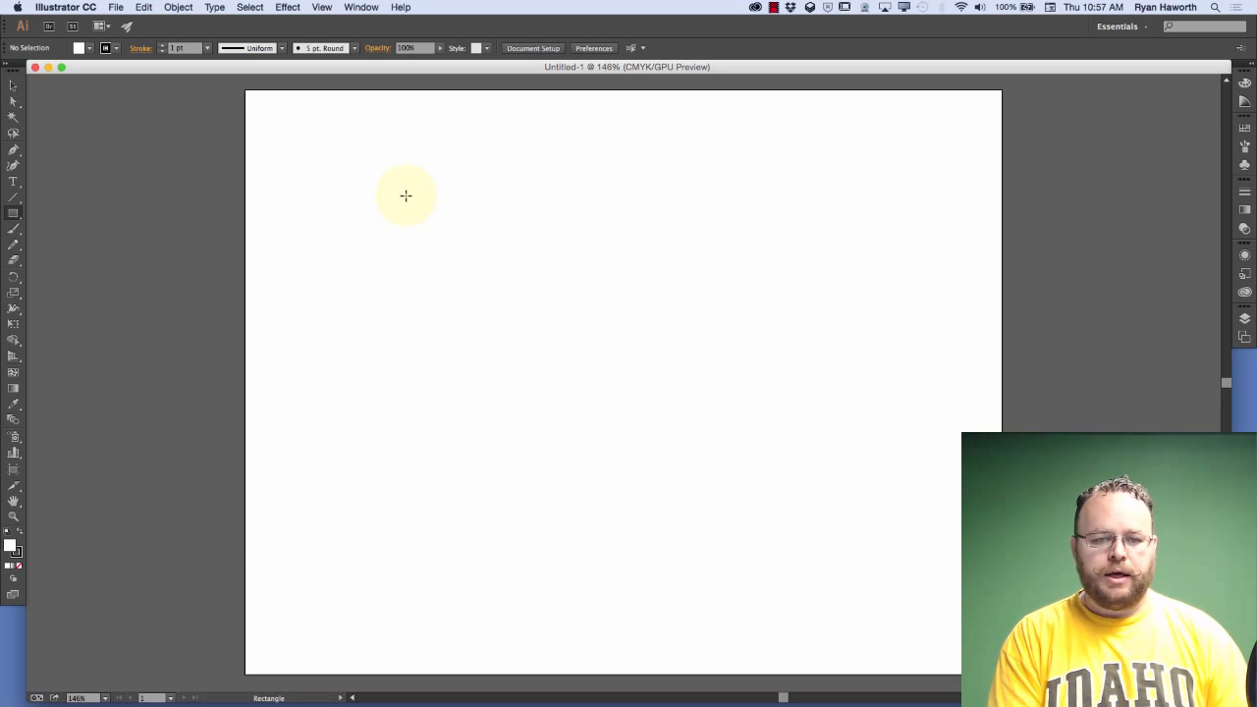
drag(404, 181, 729, 487)
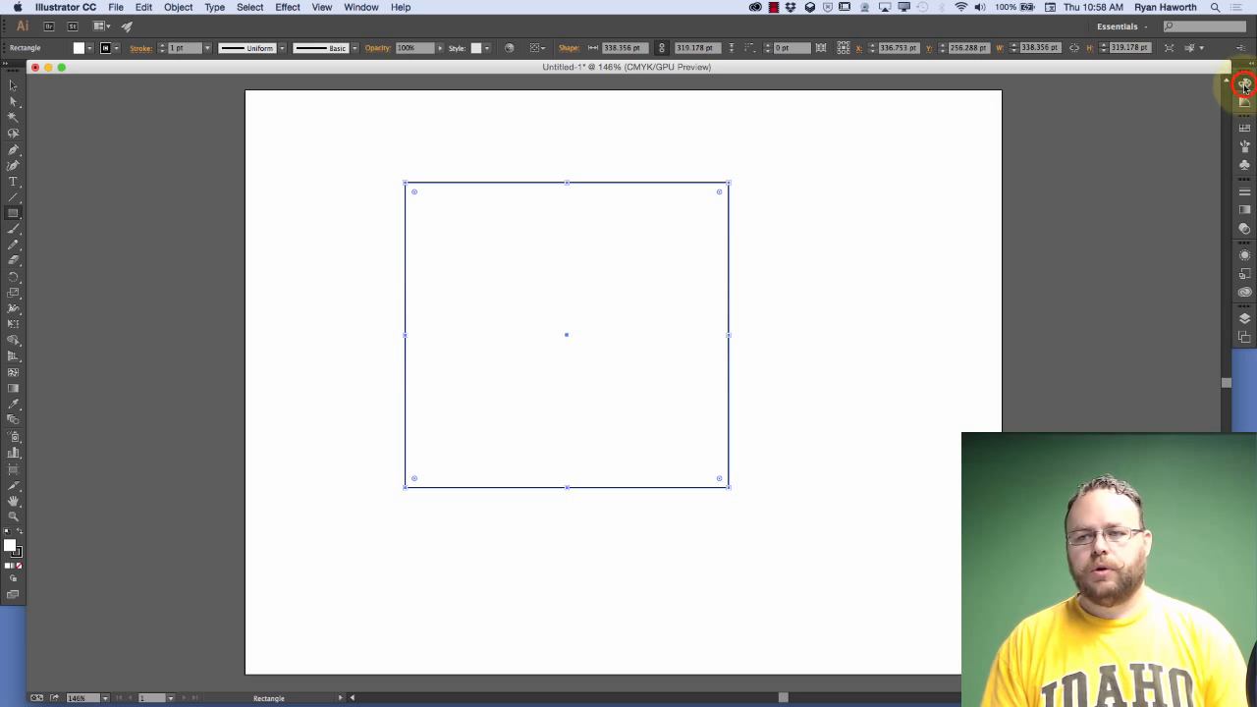
click(1246, 63)
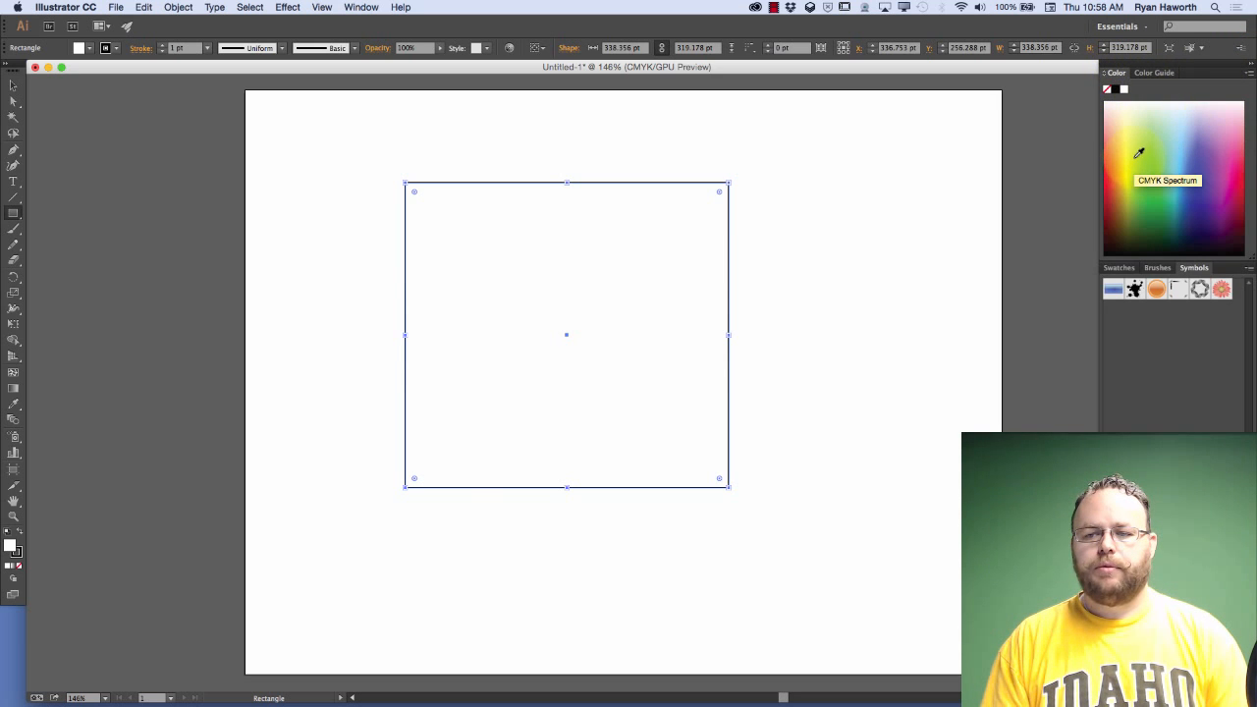
click(1251, 65)
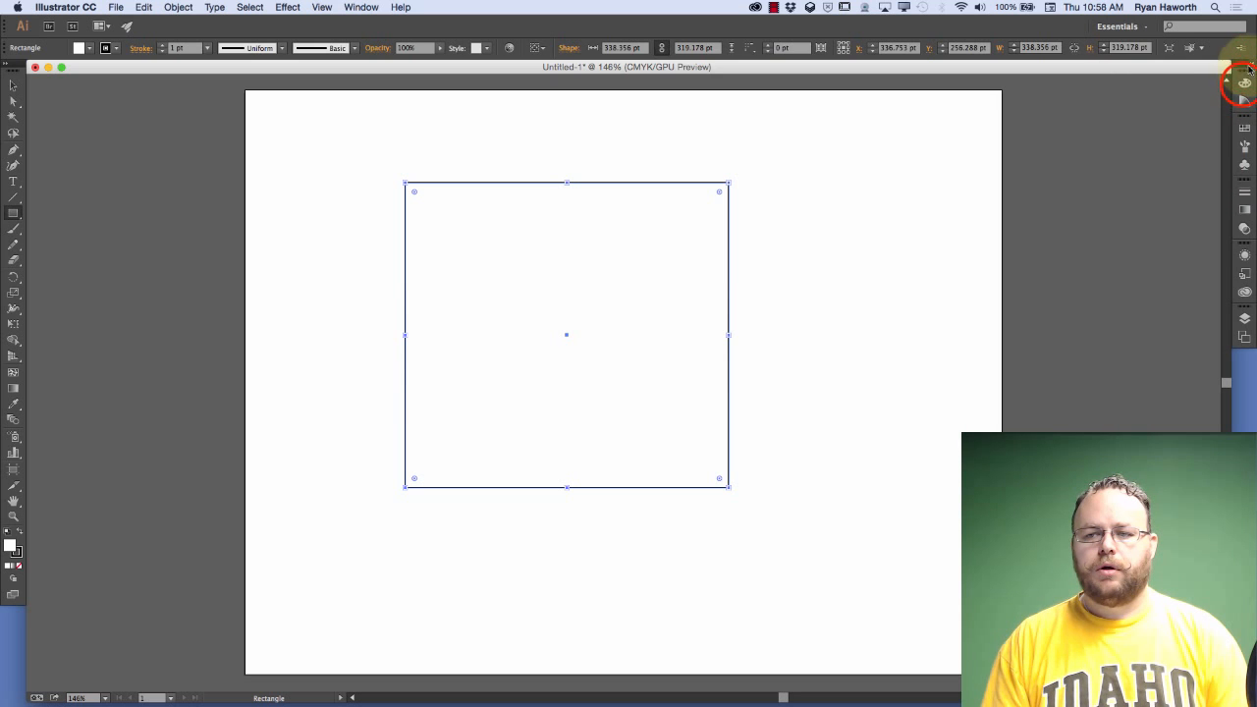
click(1252, 66)
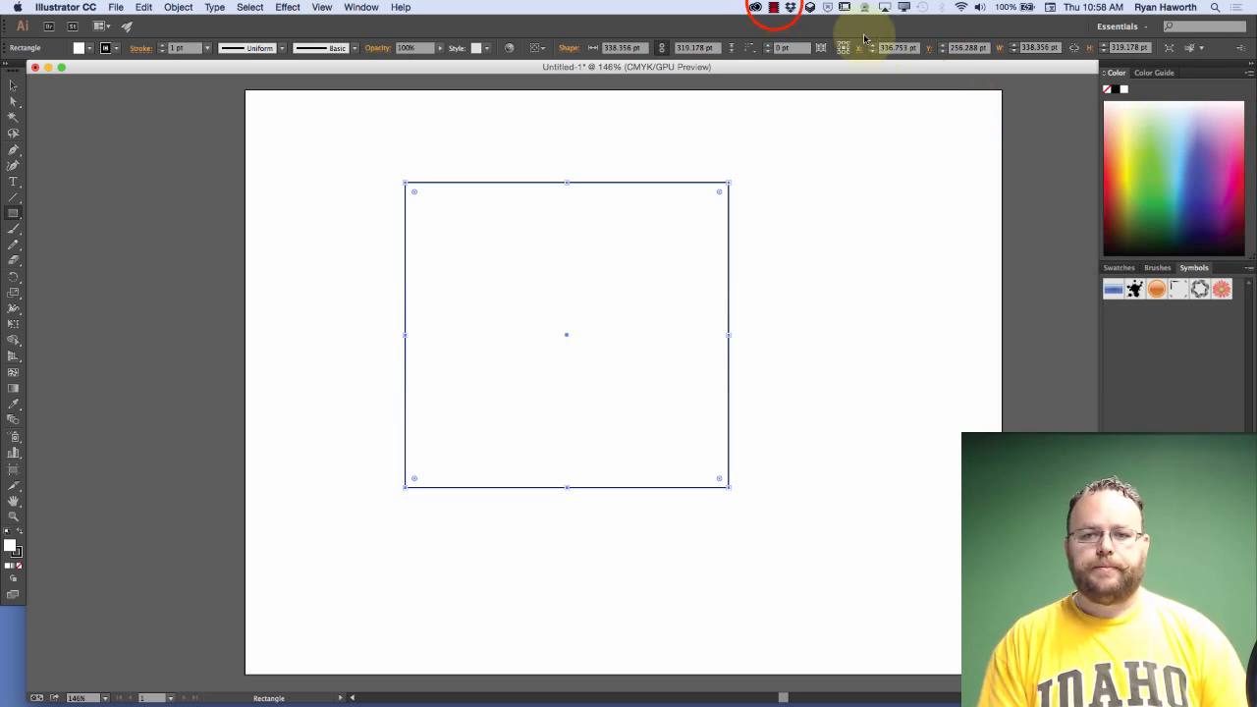
click(774, 6)
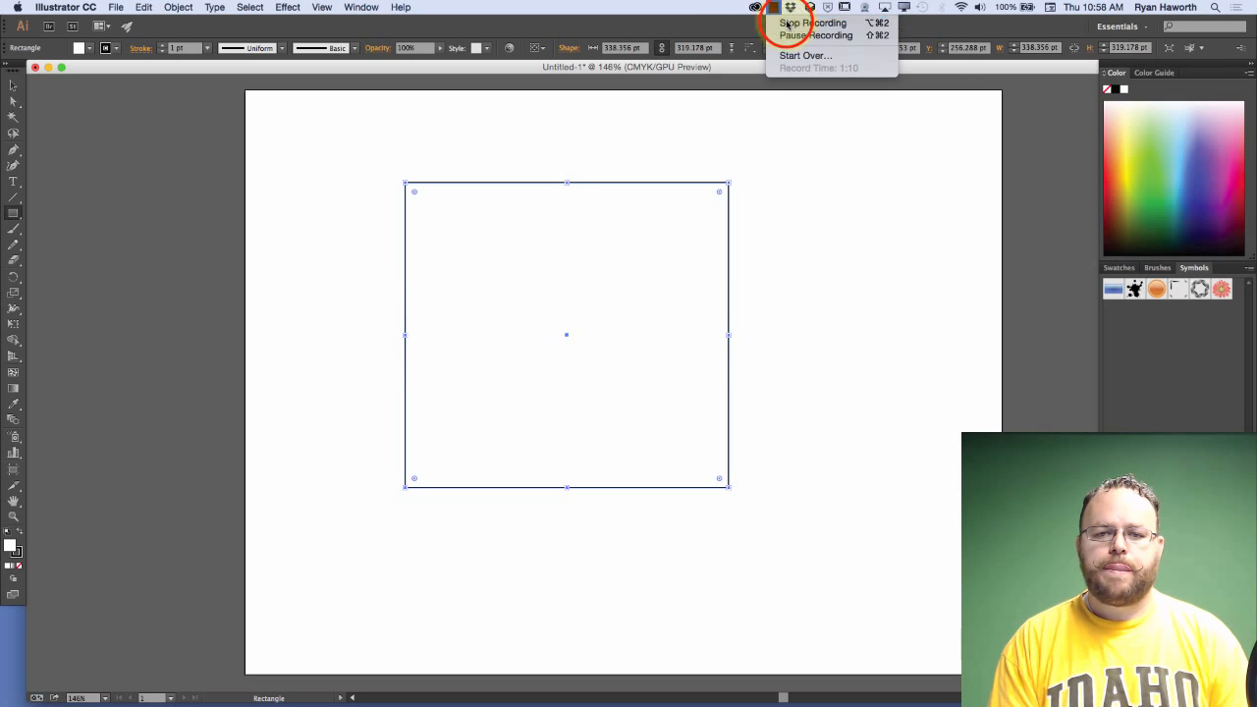
click(788, 24)
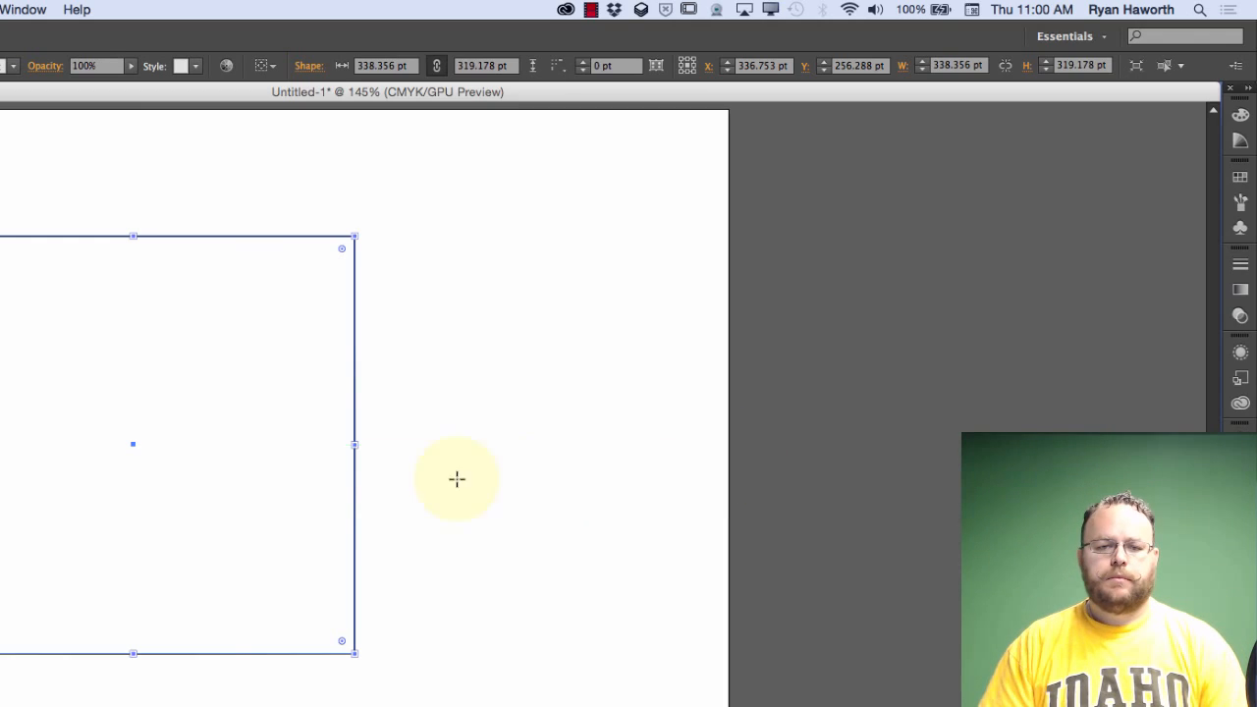
Open the color controls, show the CMYK sliders and enlarge the color spectrum to roughly square proportions
click(1241, 116)
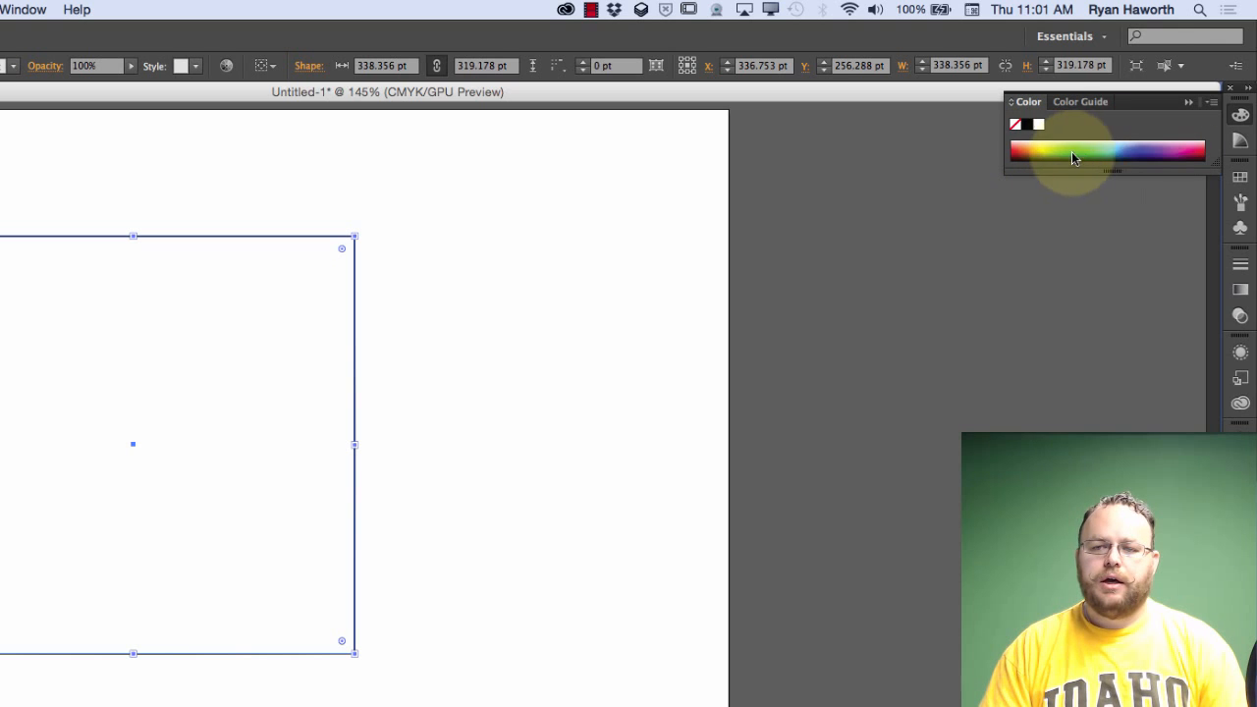
click(1013, 109)
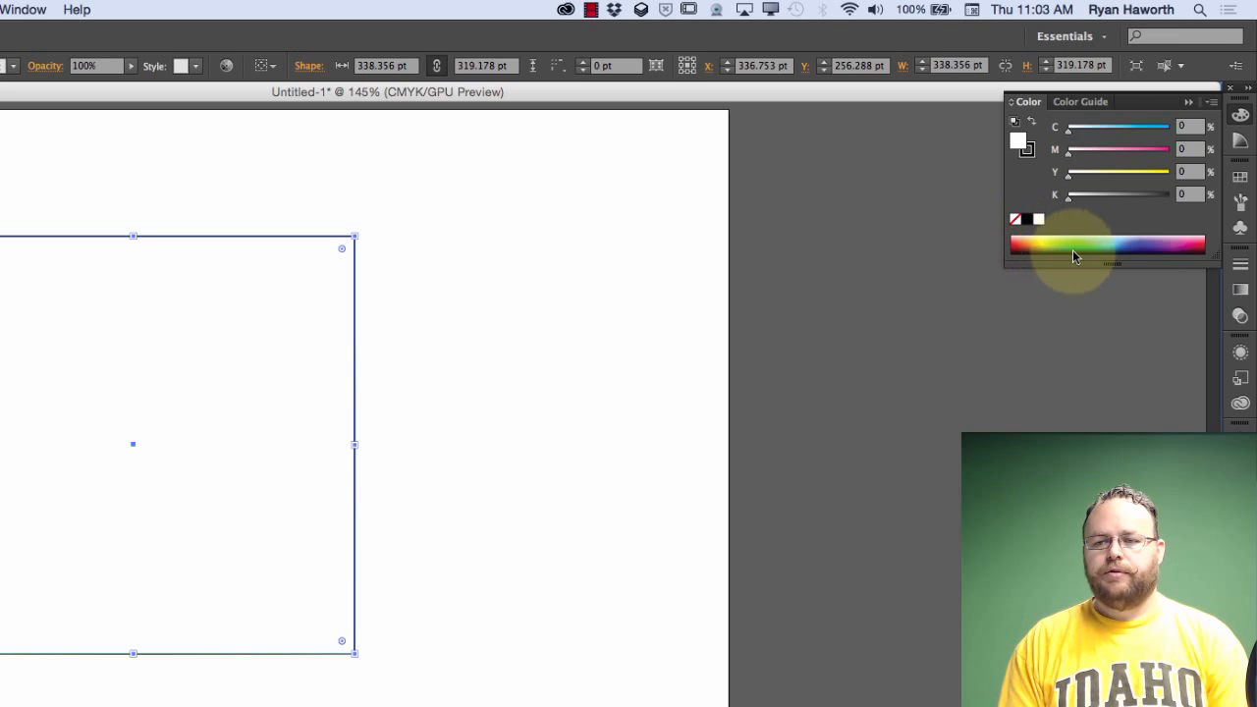
drag(1105, 265, 1108, 359)
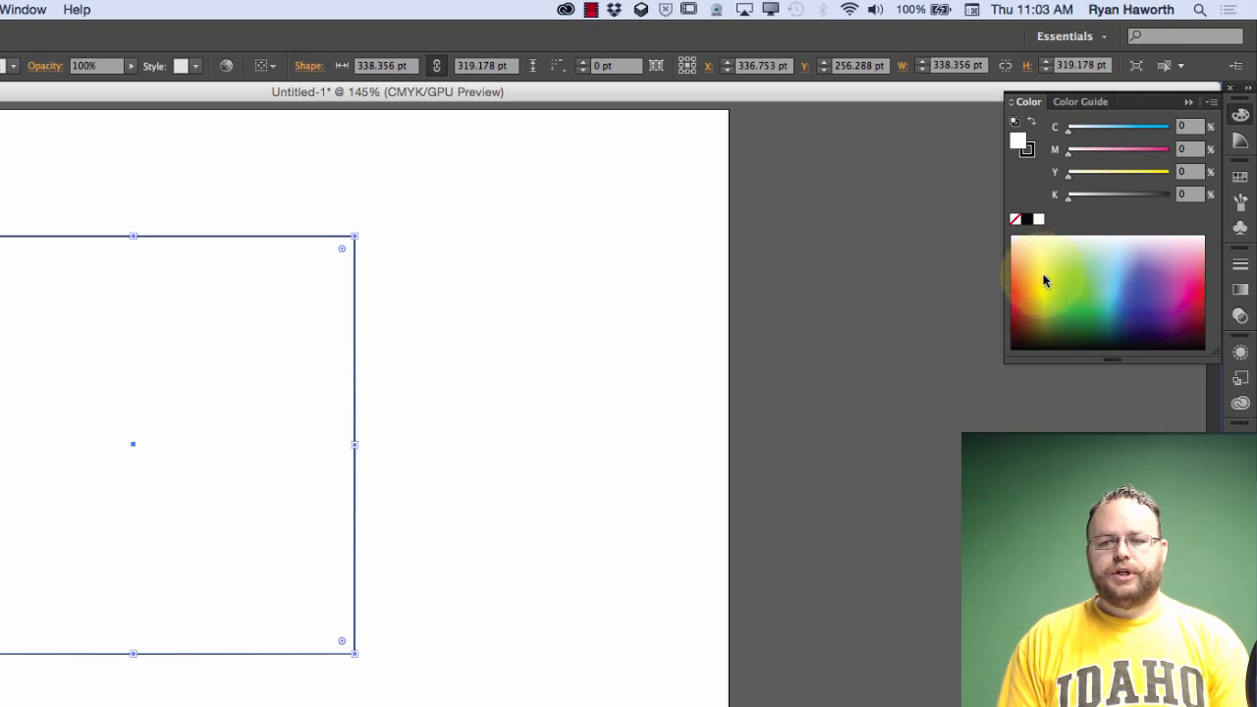
drag(1111, 360, 1111, 413)
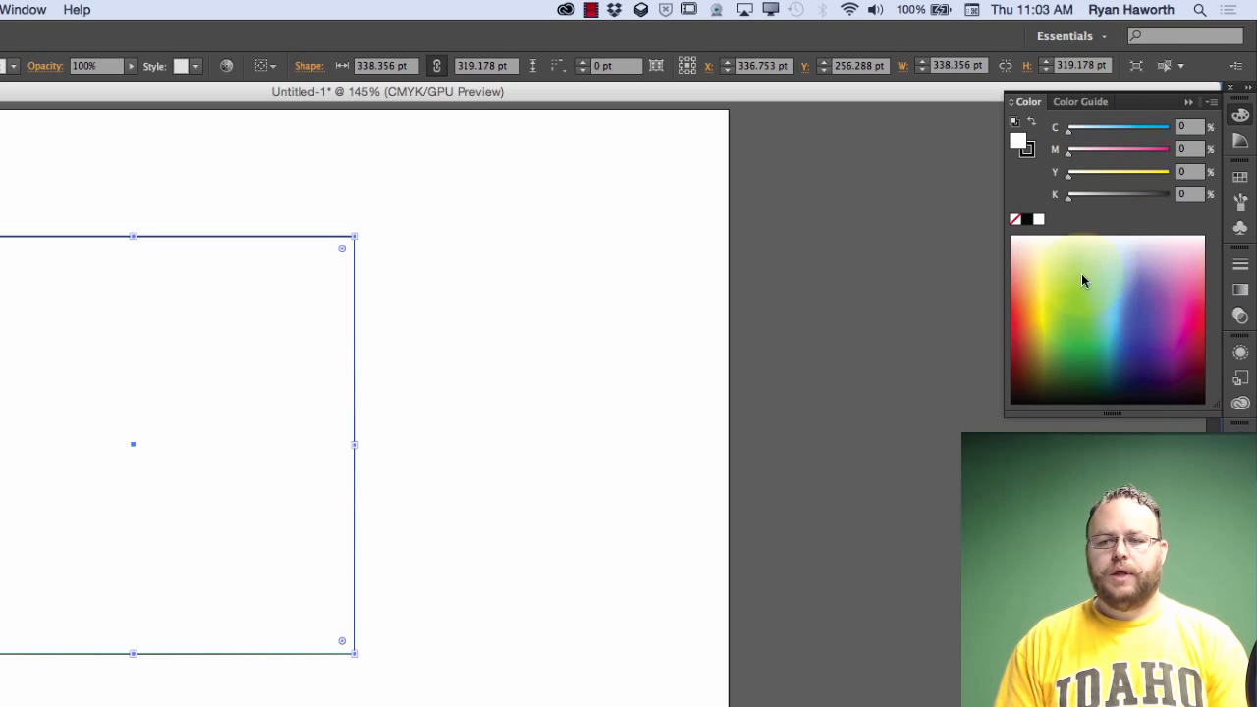
Try orange, green and teal fills on the rectangle by sampling the CMYK spectrum
click(1022, 319)
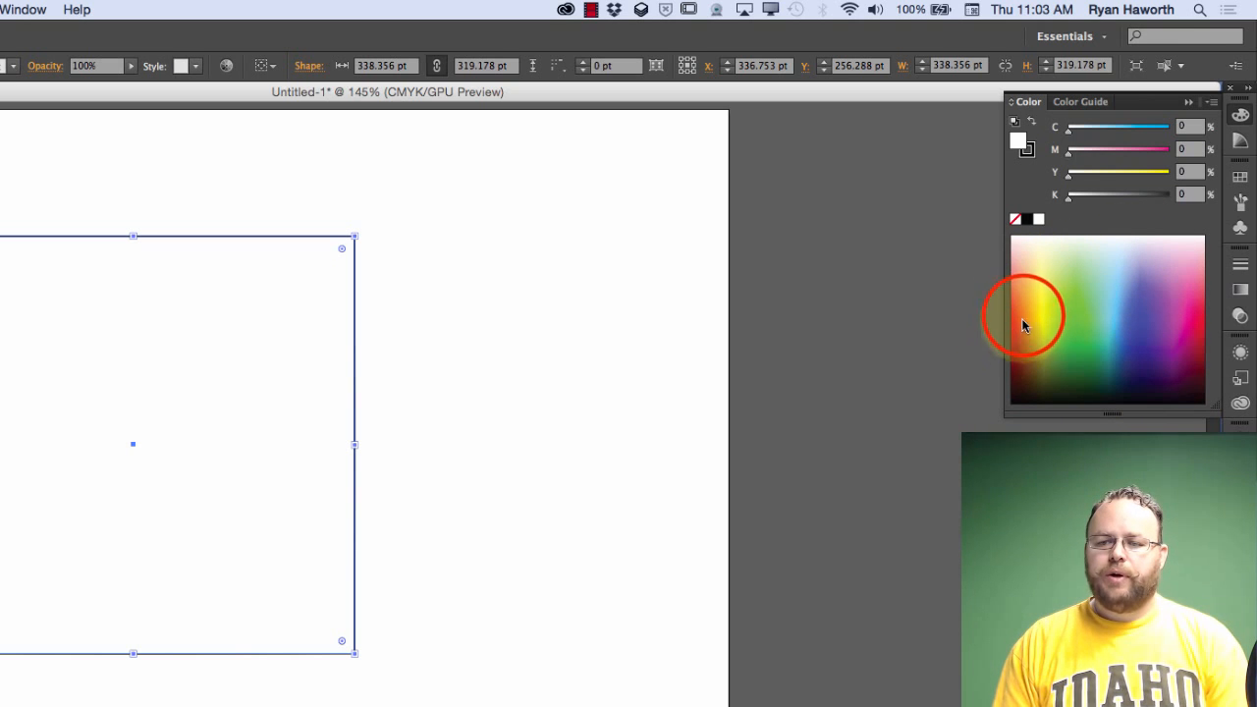
drag(1023, 311, 1032, 295)
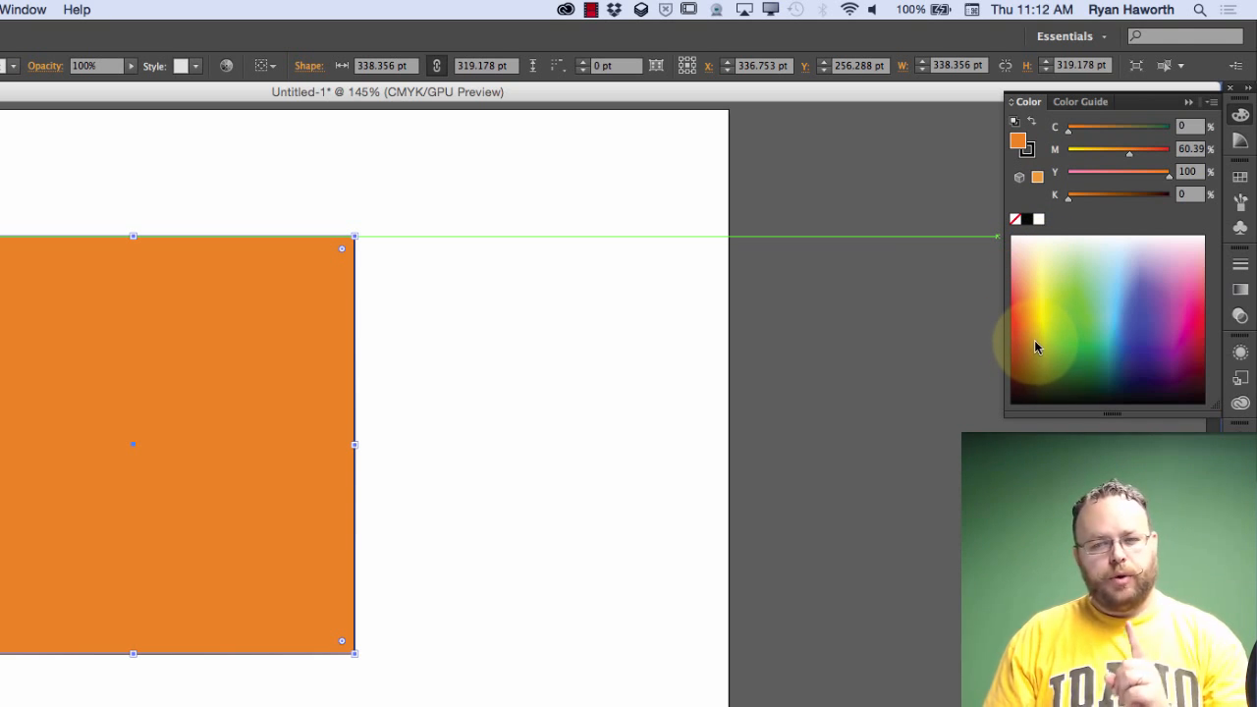
click(1080, 306)
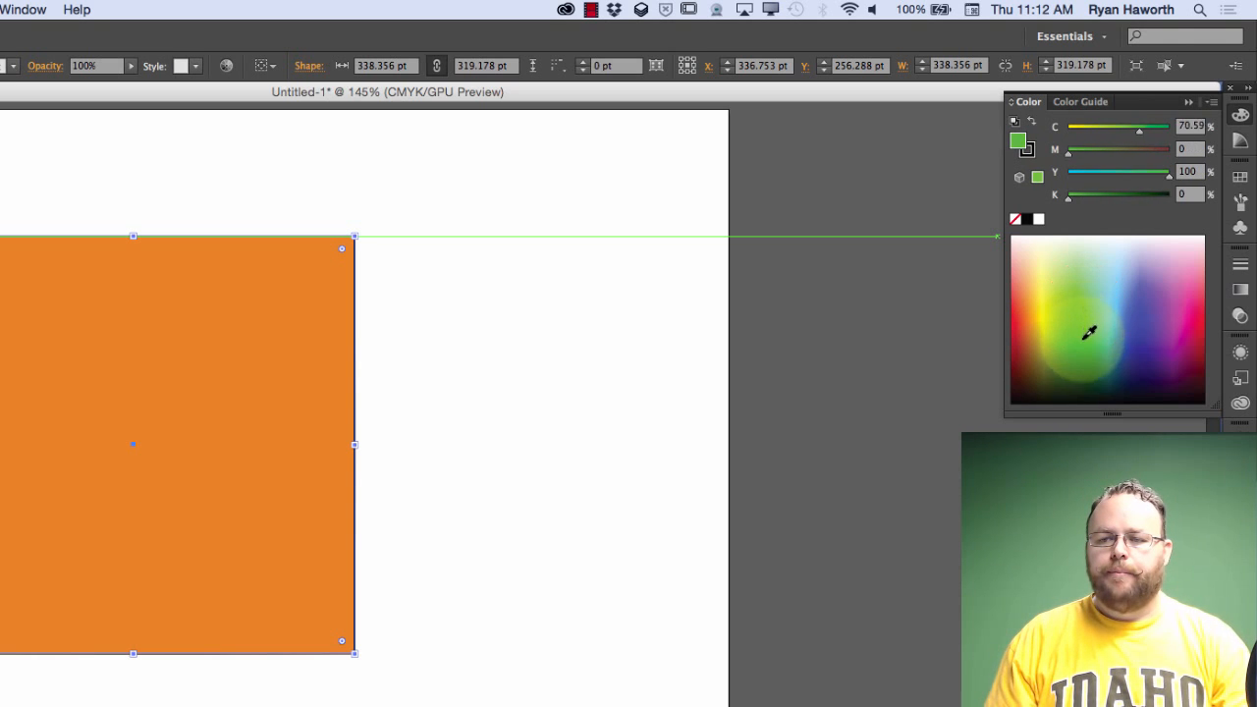
click(1081, 343)
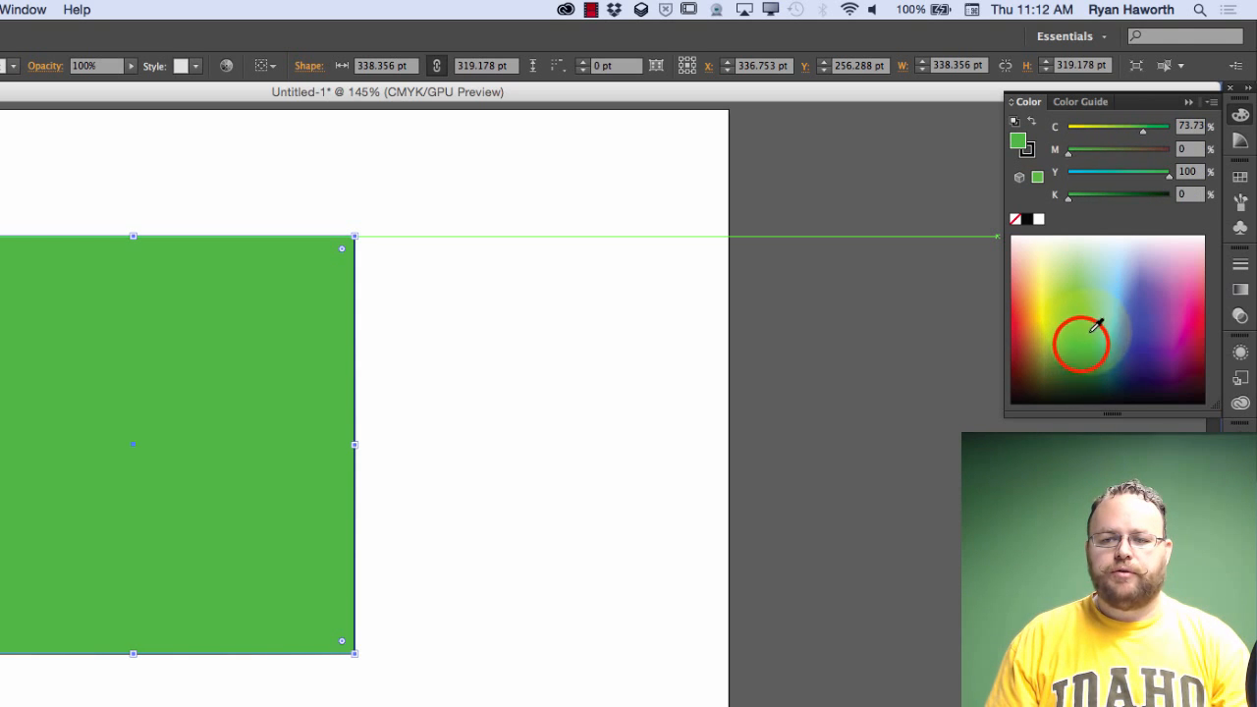
click(1089, 356)
mouse_move(1103, 361)
mouse_down()
mouse_move(1088, 361)
mouse_move(1105, 339)
mouse_up()
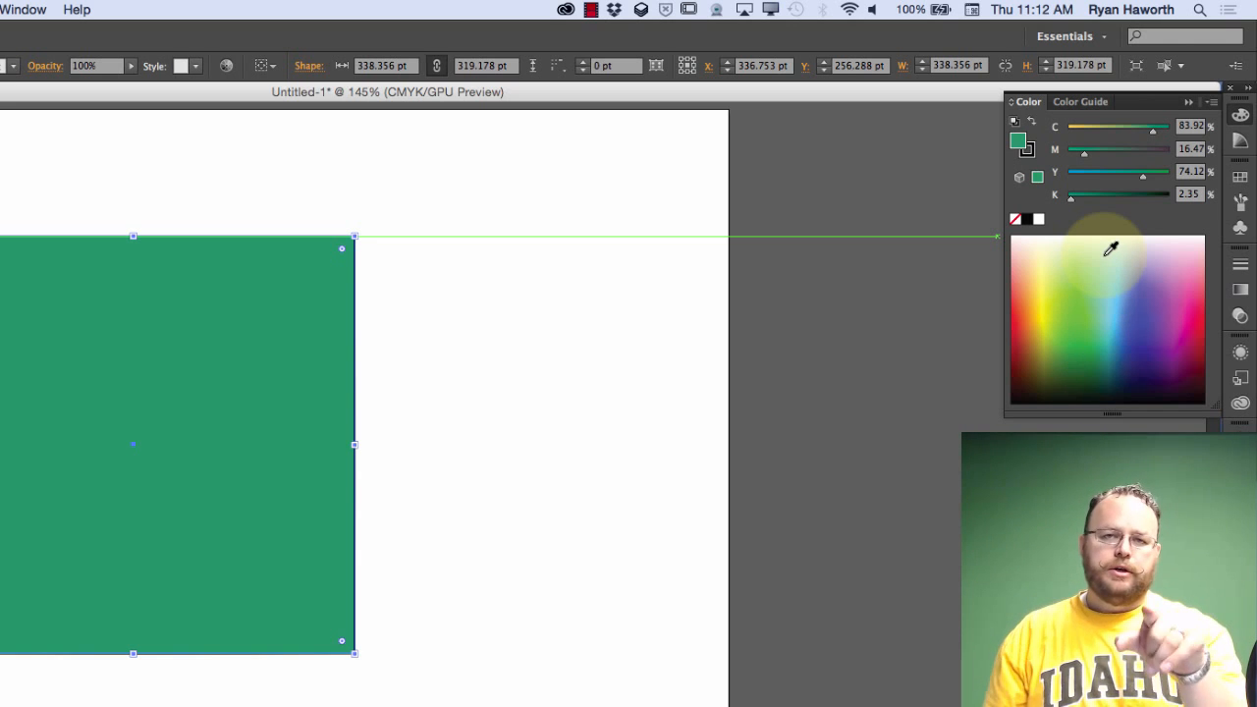
Sample purple and blue tones from the spectrum, leaving the rectangle filled with a blue of about 91% cyan and 83% magenta
drag(1129, 343, 1156, 304)
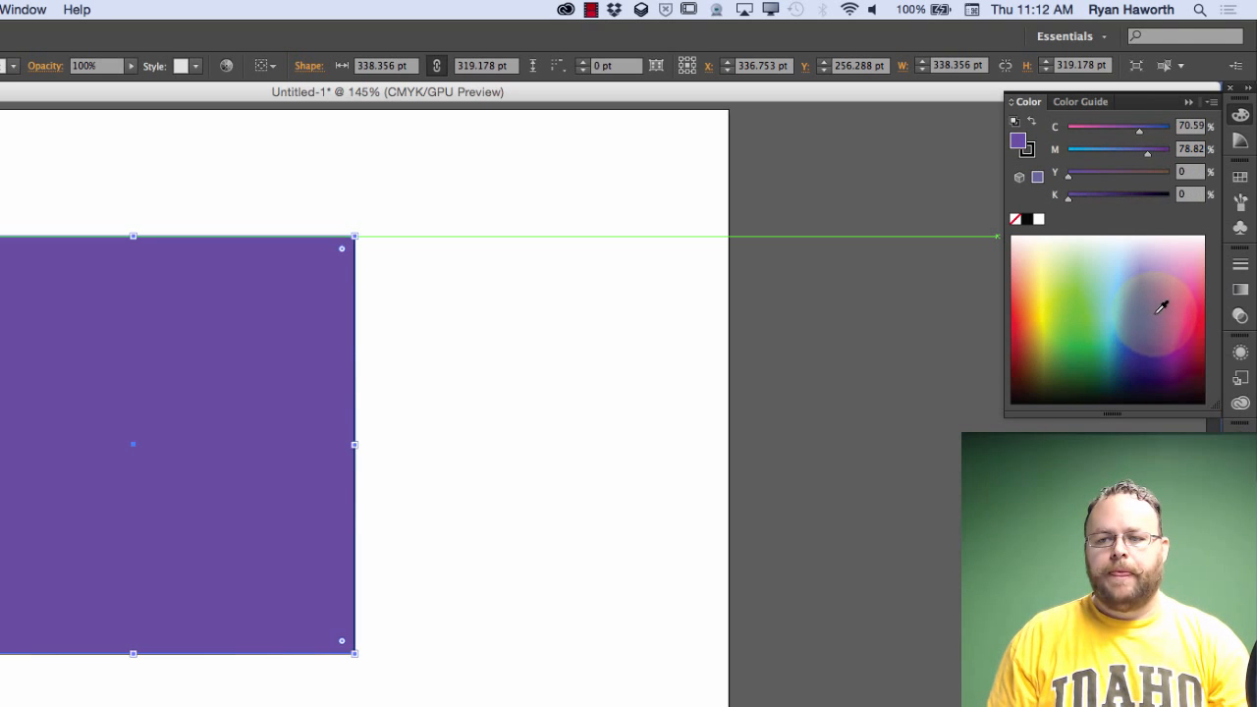
click(1116, 353)
drag(1115, 351, 1140, 328)
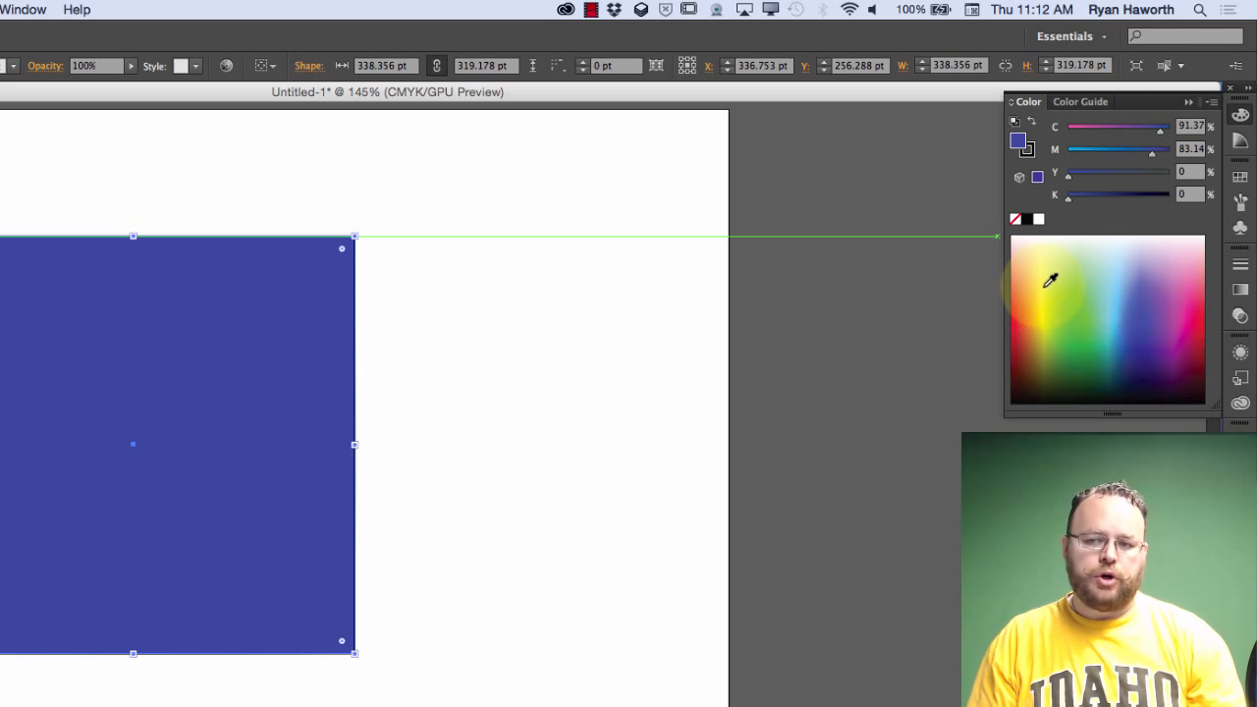
Switch the color controls to RGB and set red, green and blue to 0 for a black rectangle fill
click(1213, 106)
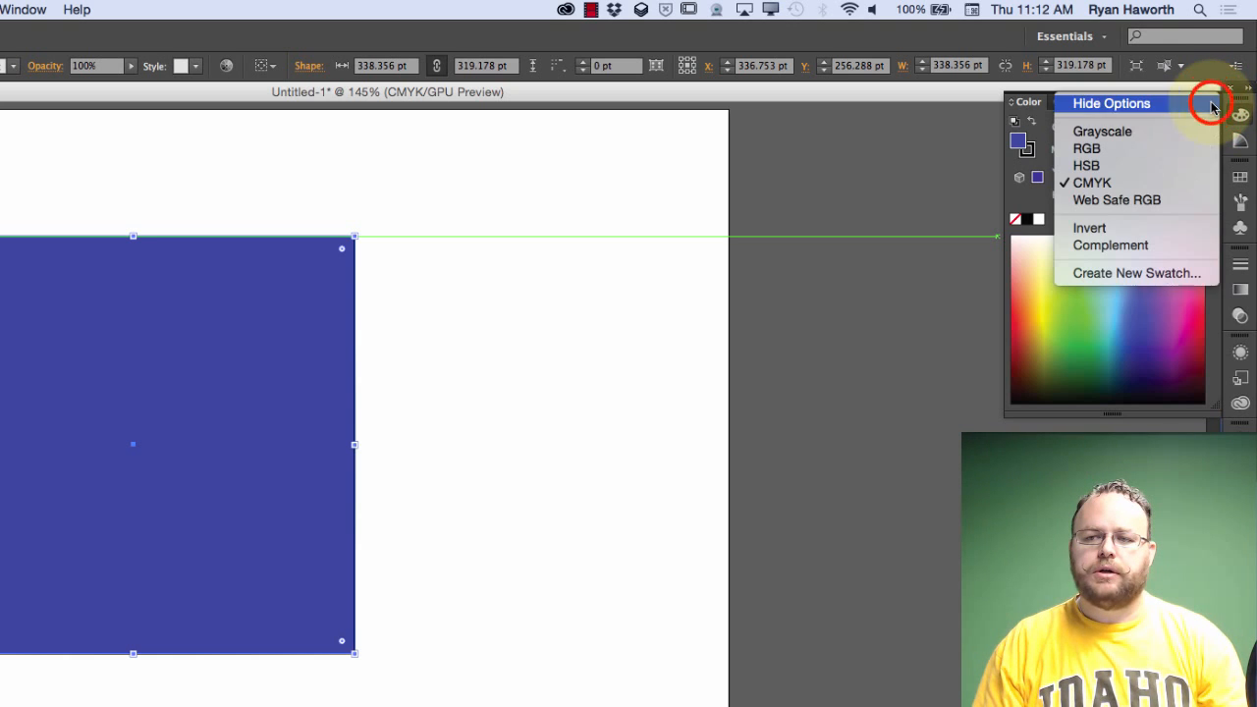
click(1135, 154)
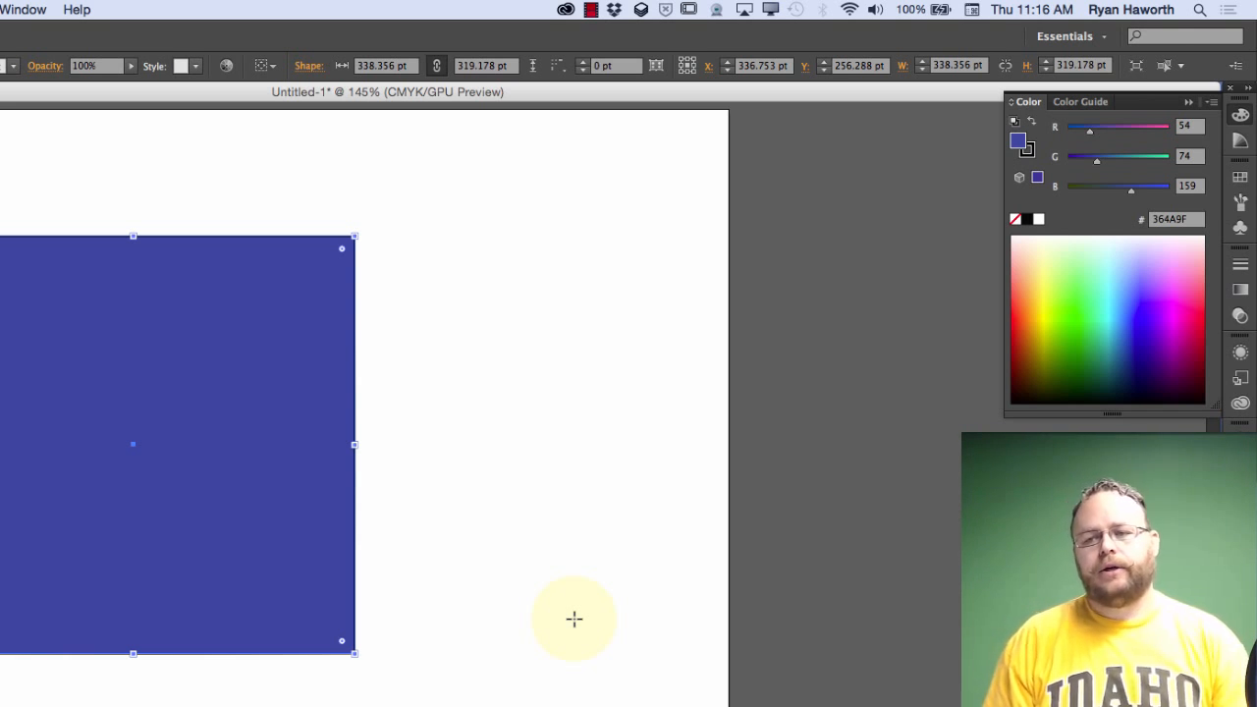
drag(1089, 131, 1056, 164)
drag(1131, 189, 1069, 187)
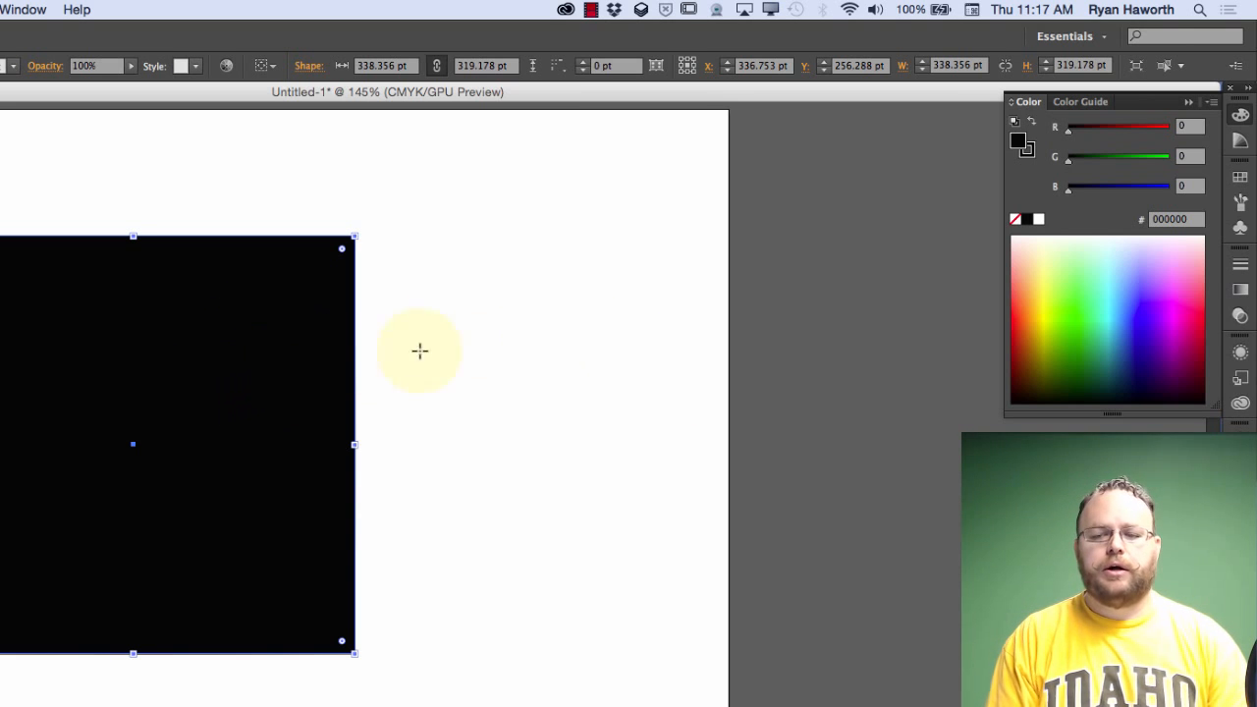
Set red, green and blue to 255 for a white fill, and sample orange FC8500 from the spectrum for the rectangle
drag(1068, 130, 1177, 135)
drag(1068, 165, 1177, 173)
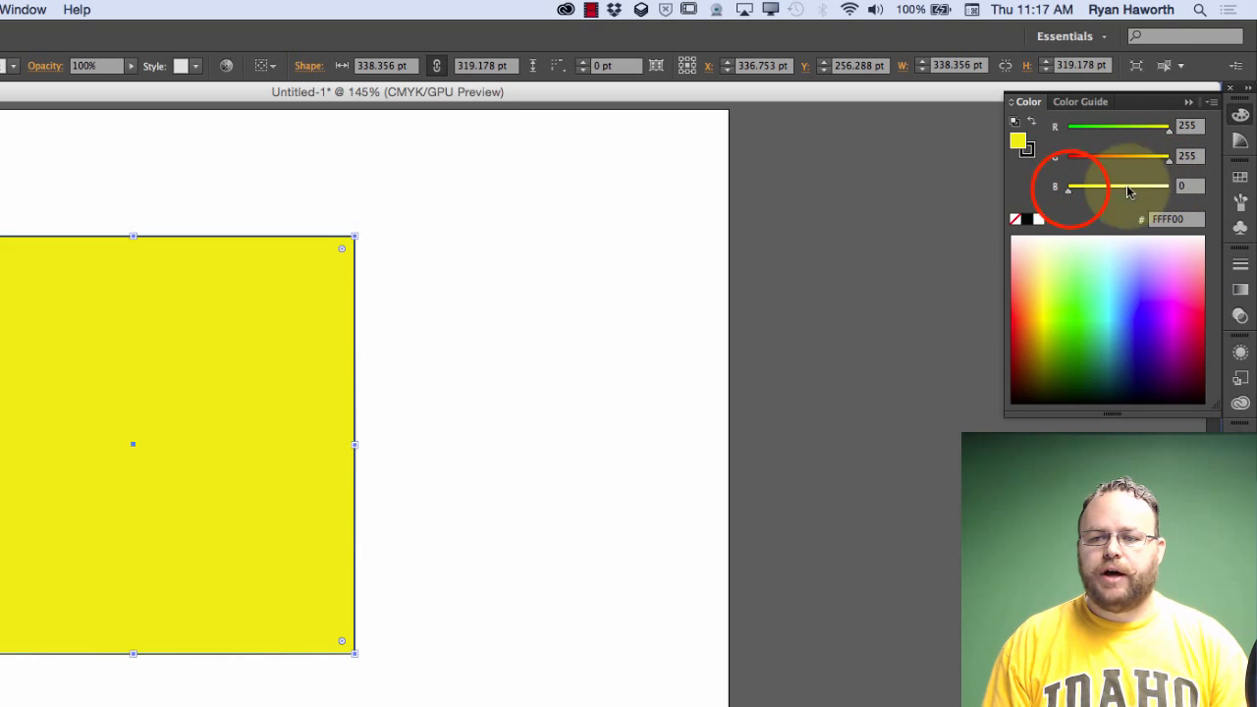
drag(1071, 188, 1169, 187)
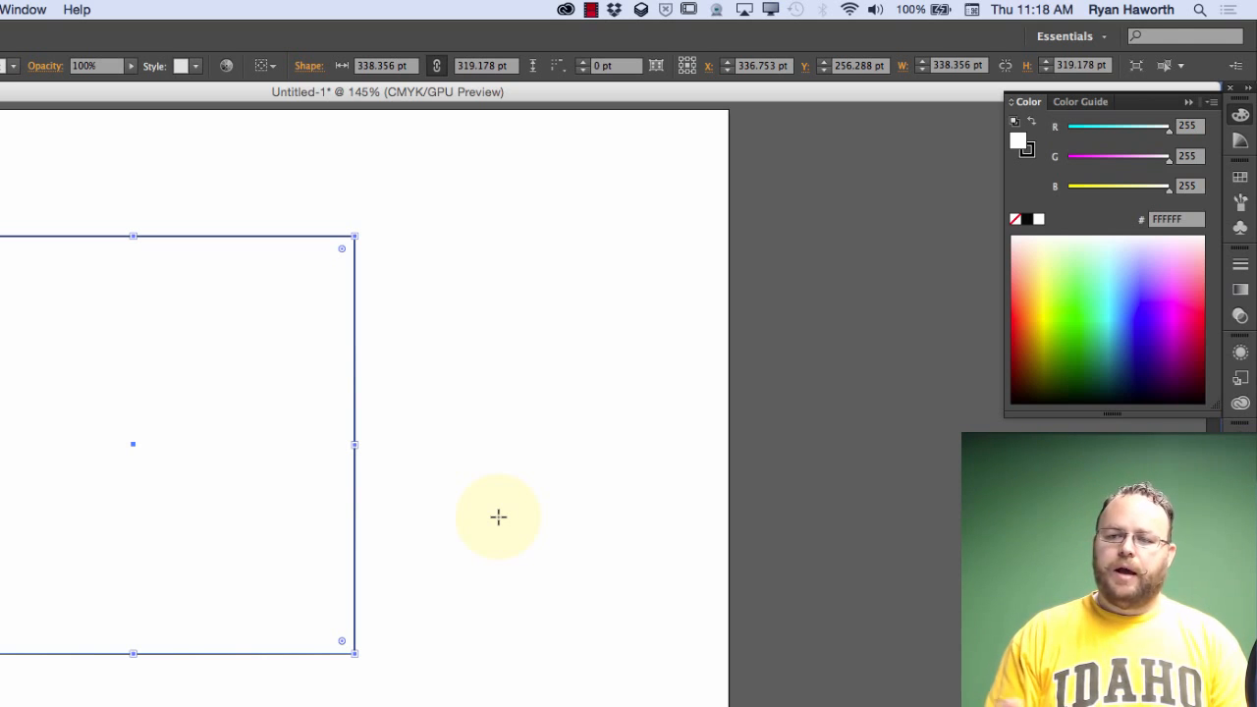
click(1037, 304)
mouse_move(1037, 304)
mouse_down()
mouse_move(1045, 311)
mouse_move(1033, 305)
mouse_up()
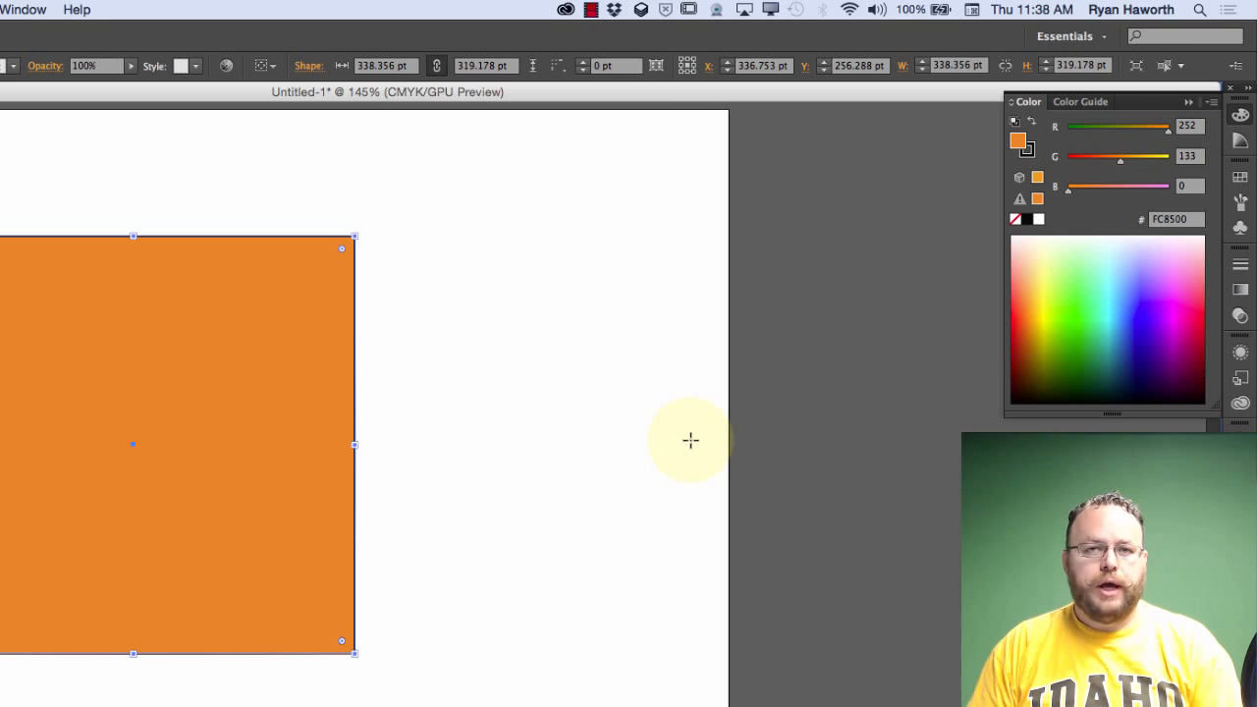
Start a new document with the Web profile and examine its preset sizes
key(super+n)
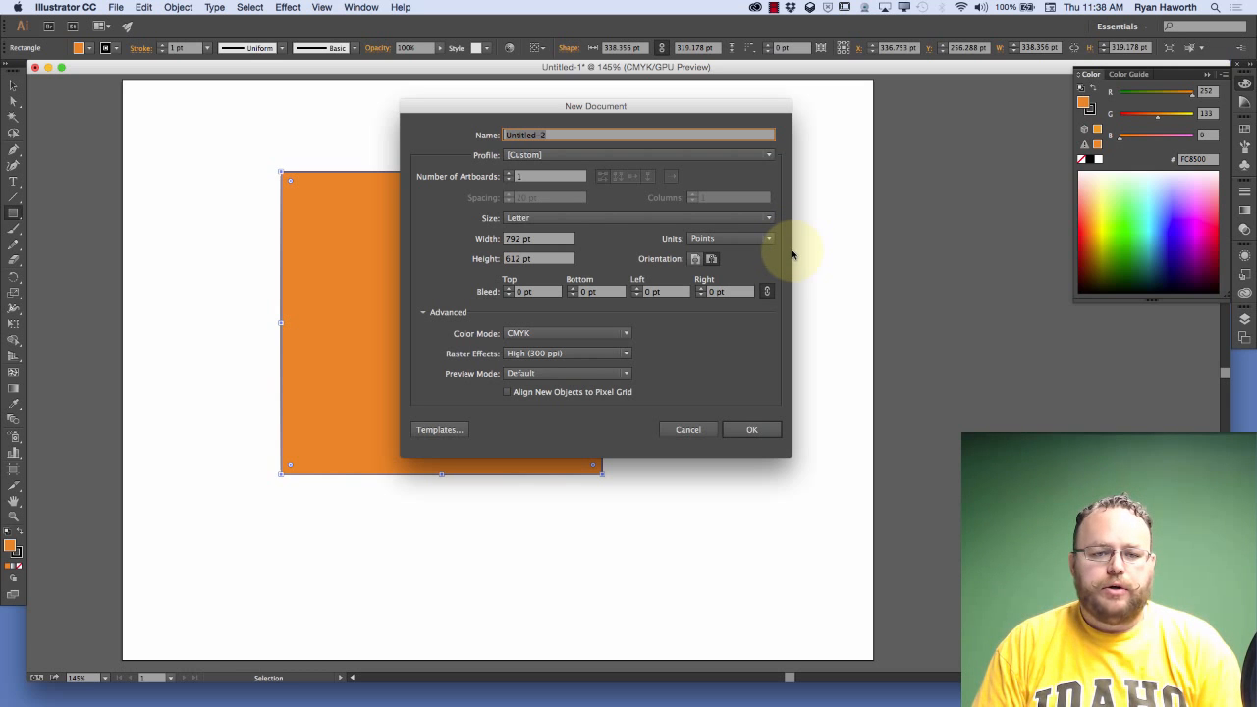
click(770, 155)
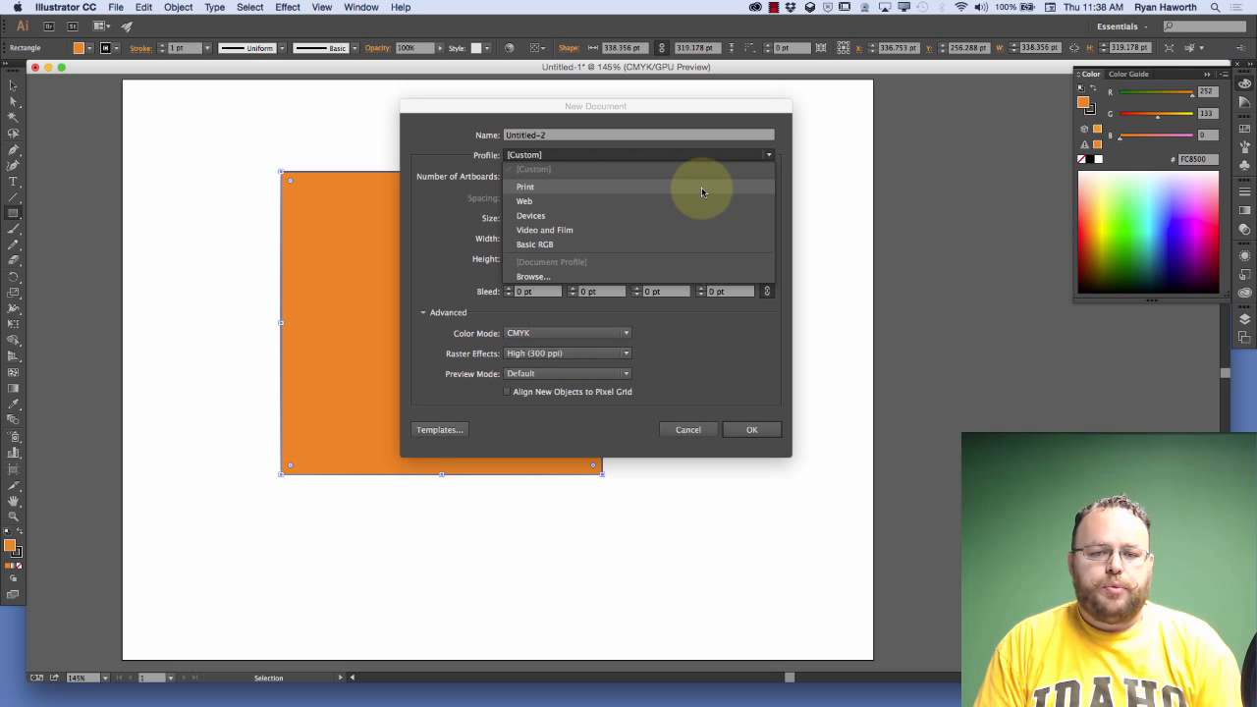
drag(701, 190, 701, 200)
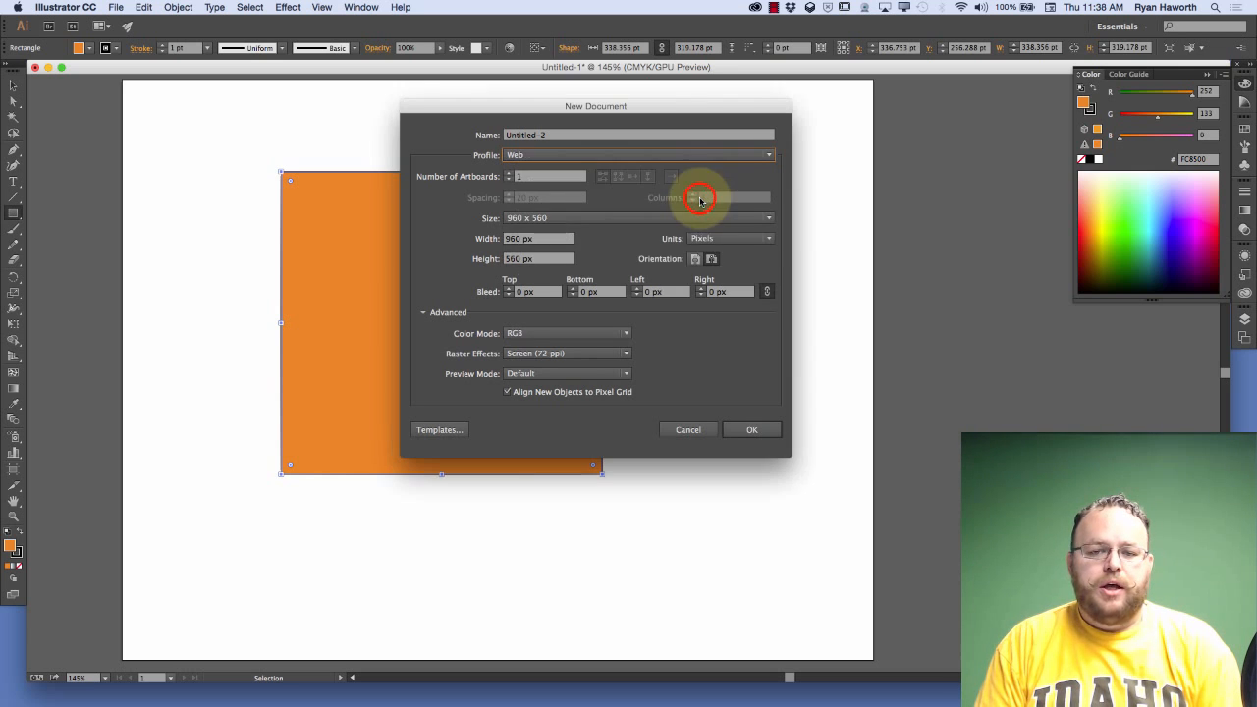
click(576, 220)
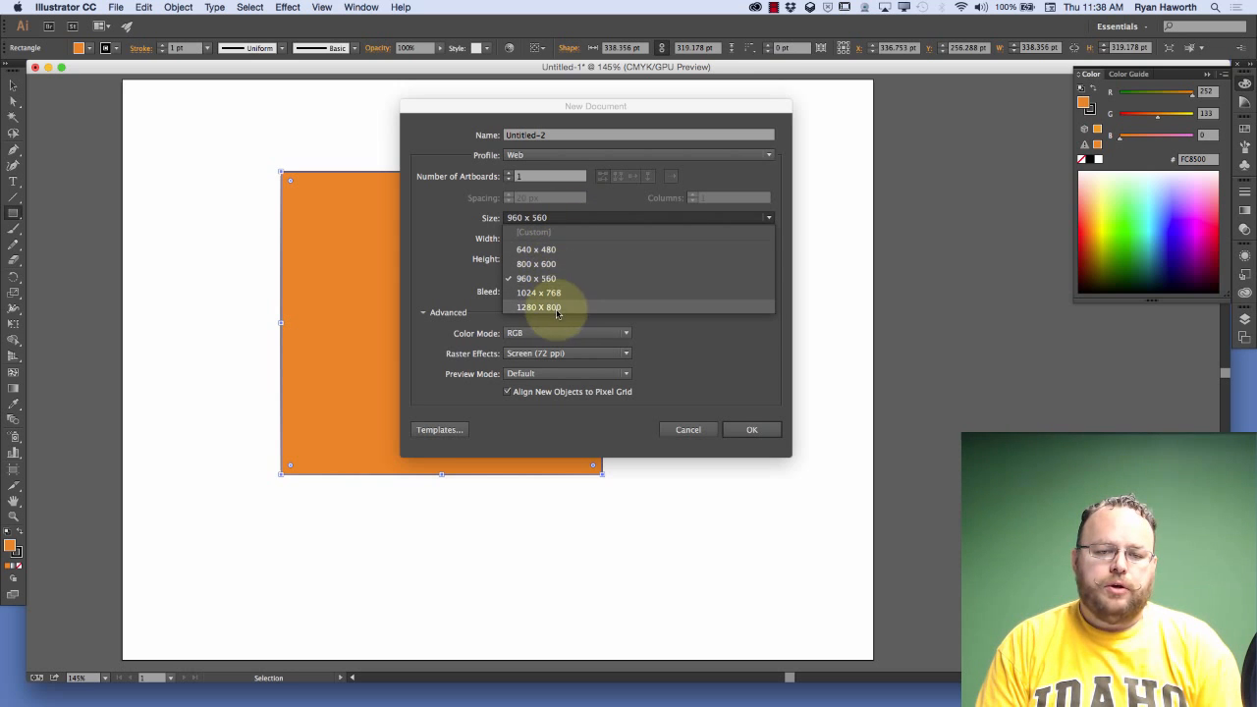
click(597, 217)
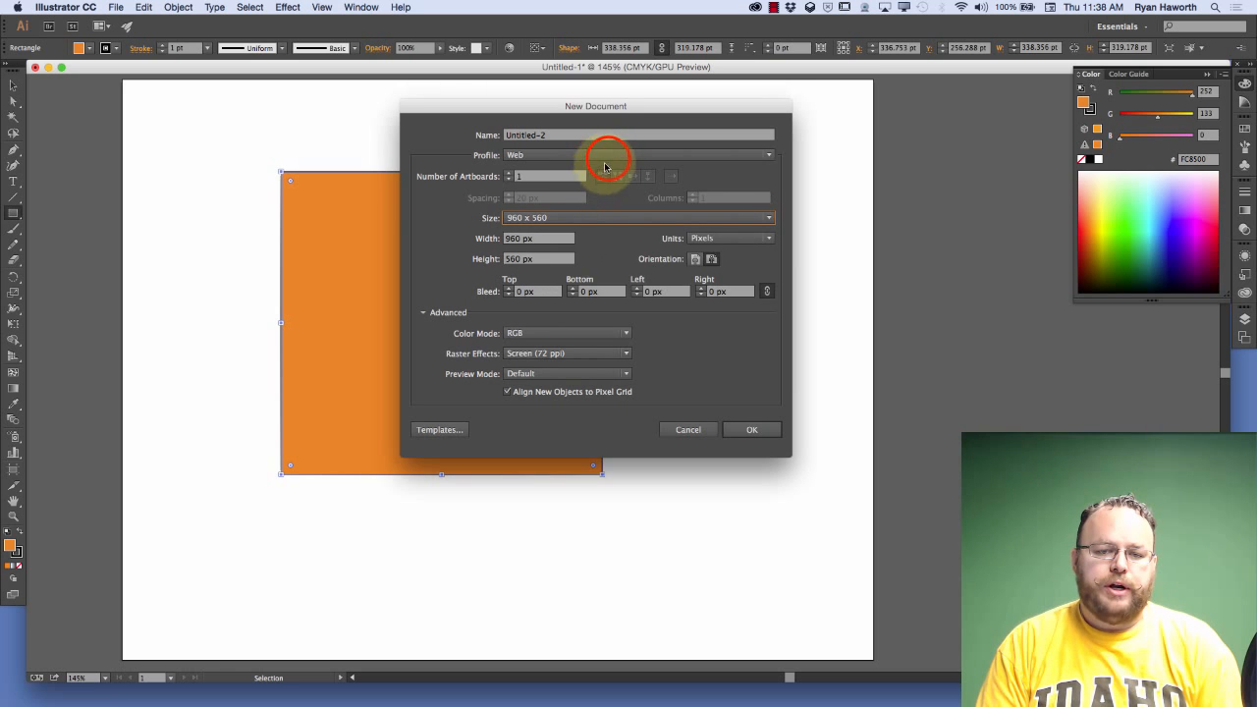
Choose the Devices profile for the new document and examine the available device sizes
click(606, 158)
click(563, 215)
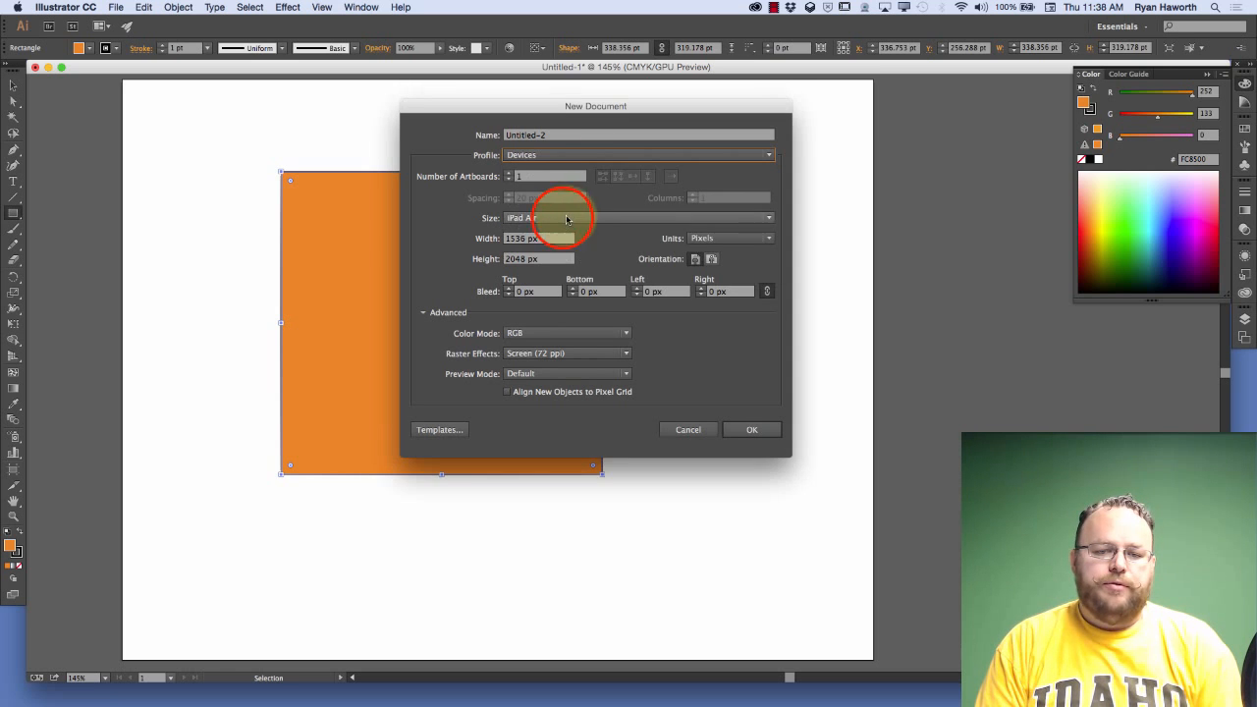
click(577, 217)
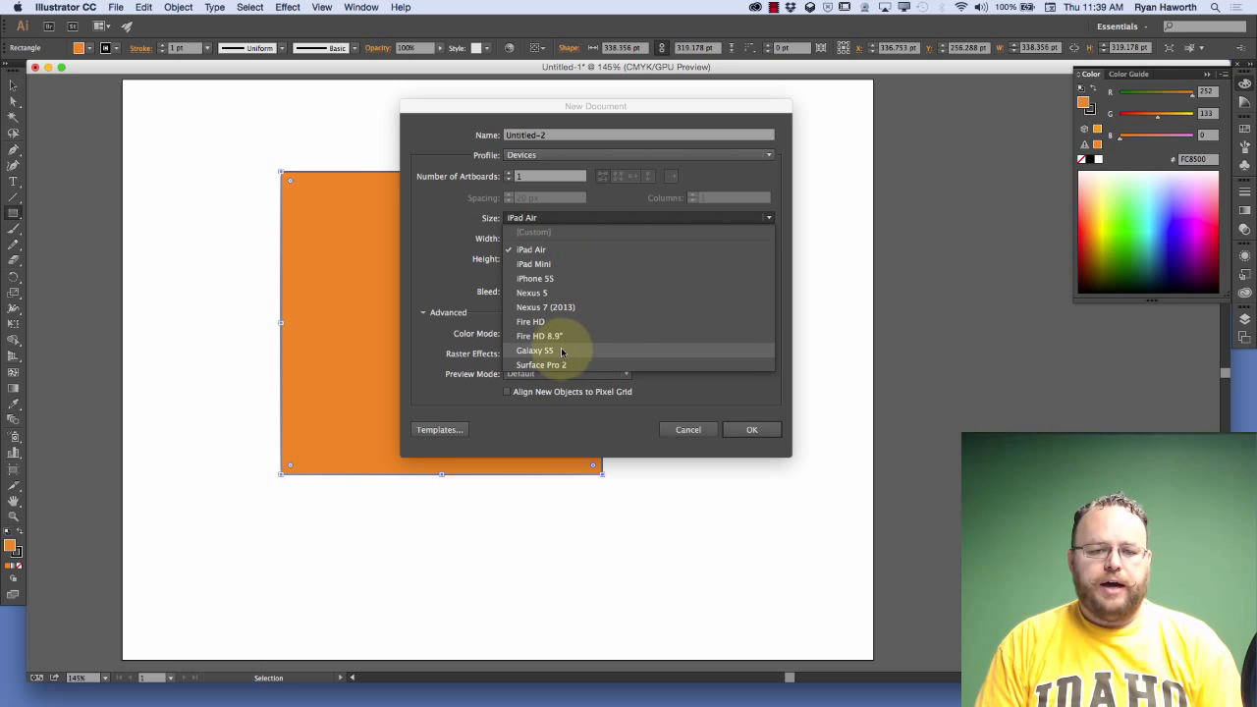
click(624, 217)
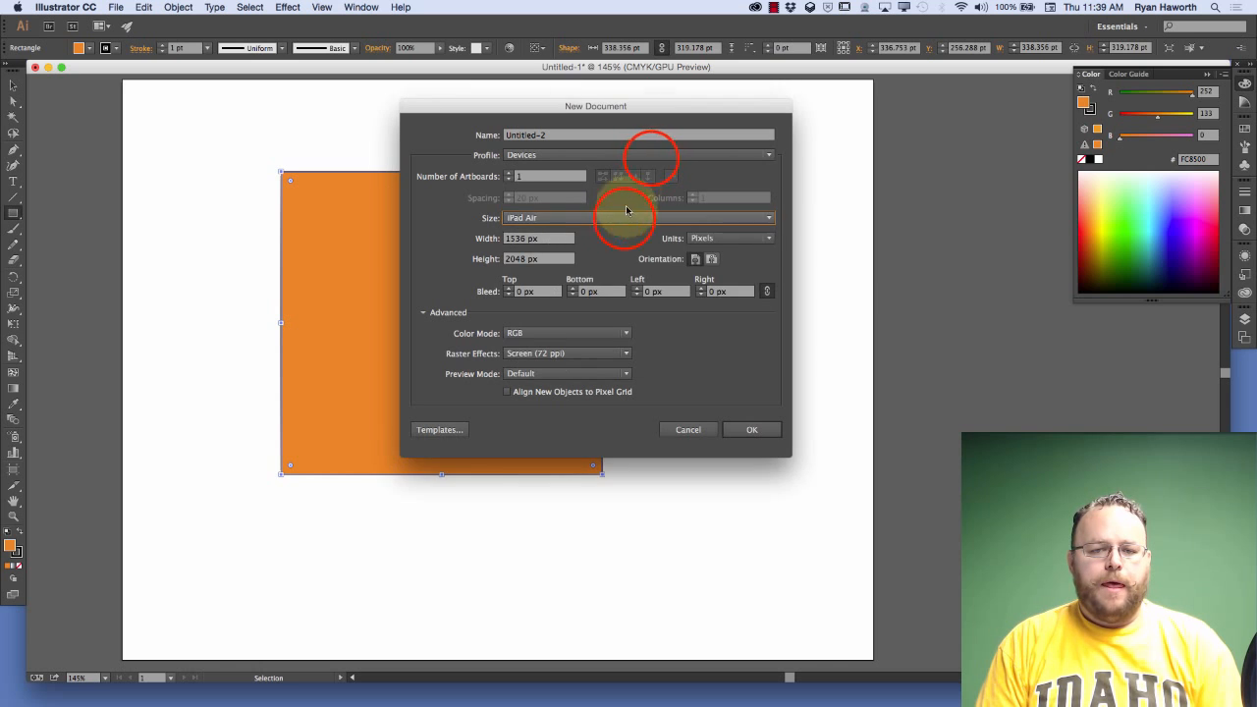
Choose the Video and Film profile for the new document and examine its preset frame sizes
click(653, 158)
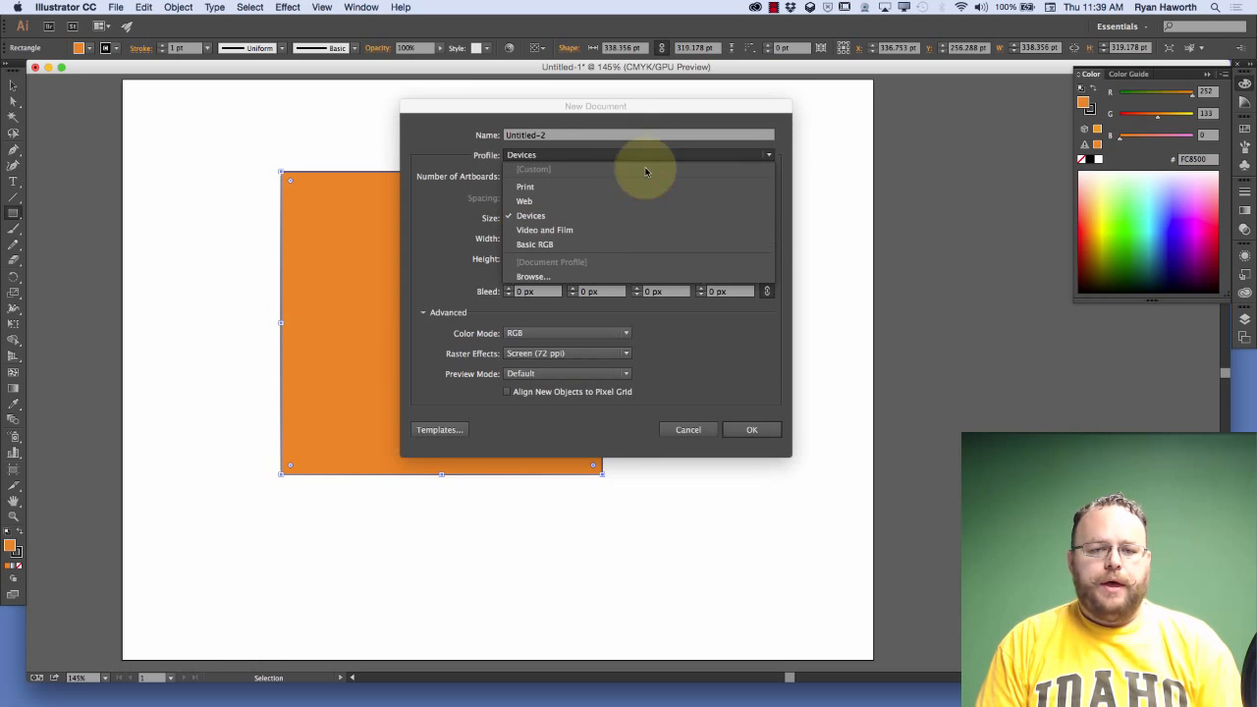
click(612, 232)
click(628, 221)
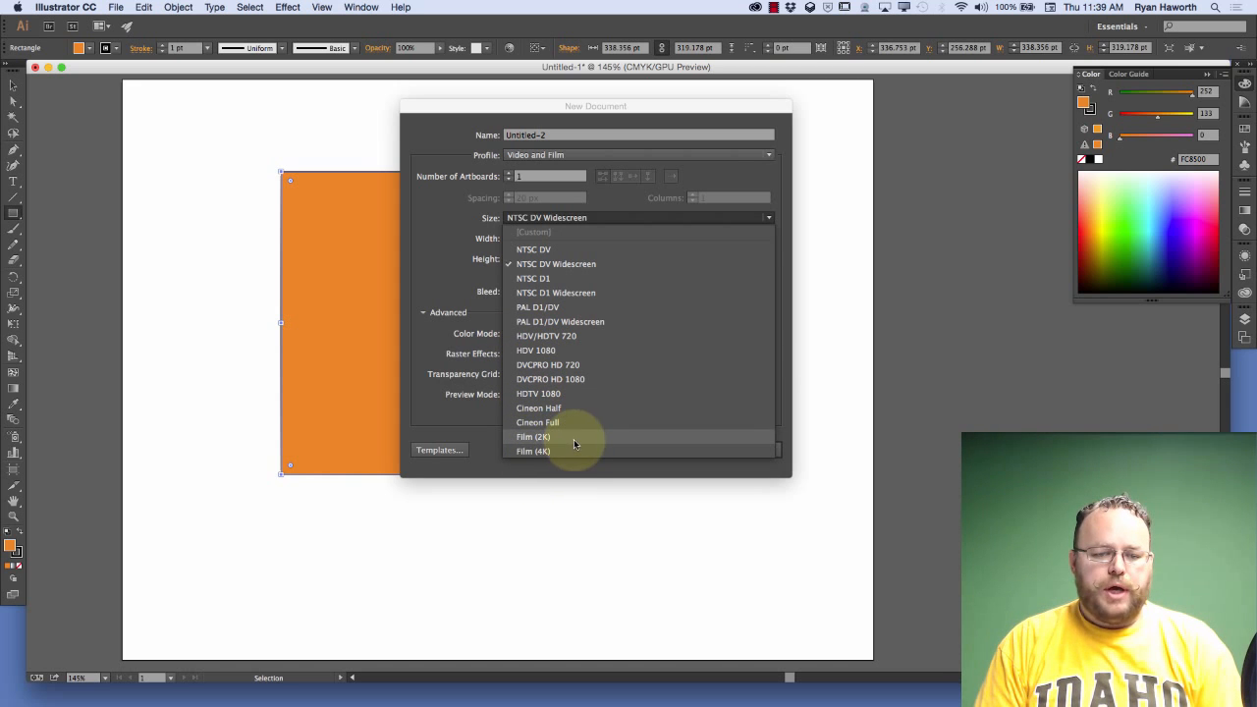
click(621, 223)
click(620, 220)
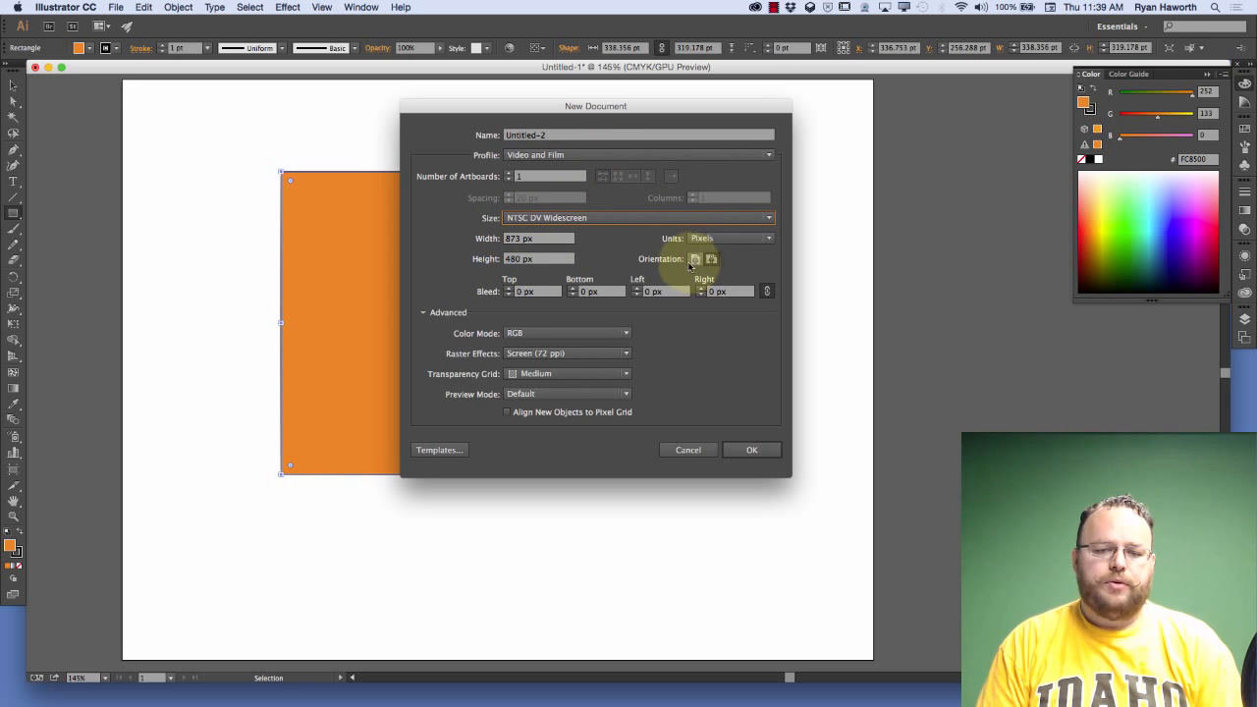
Choose the Basic RGB profile for the new document and set its size to Tabloid
click(629, 157)
click(601, 244)
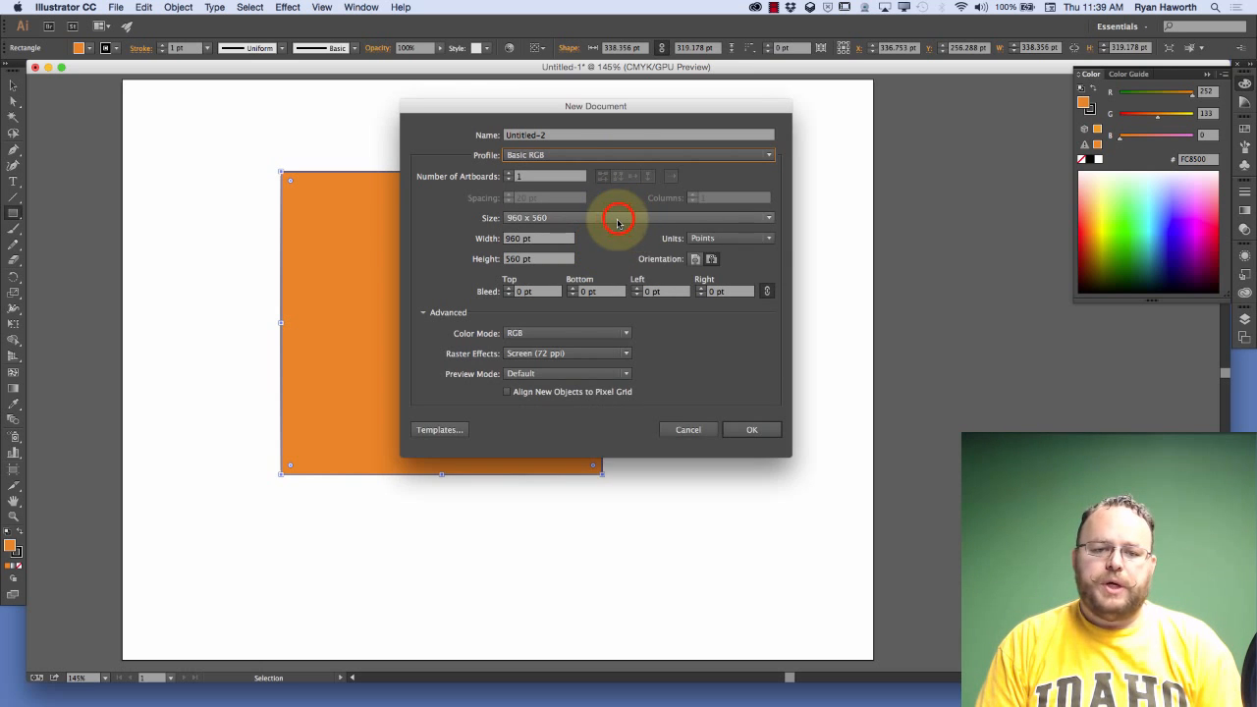
click(635, 225)
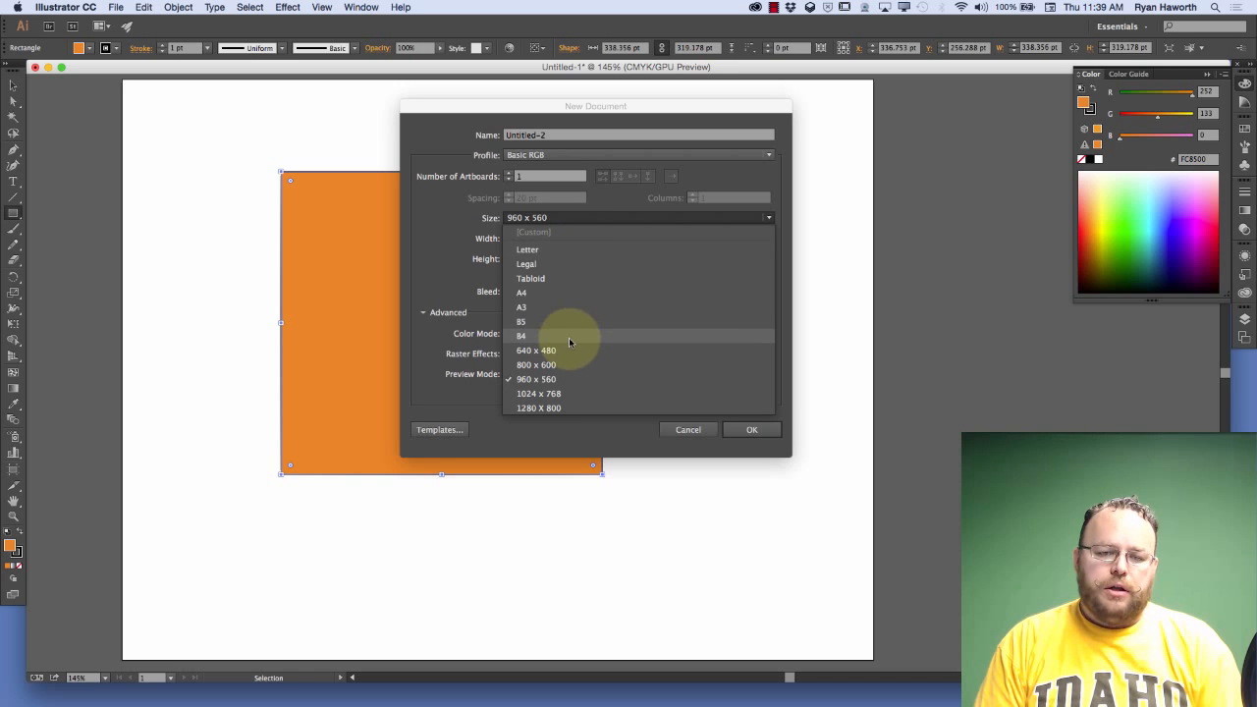
click(585, 278)
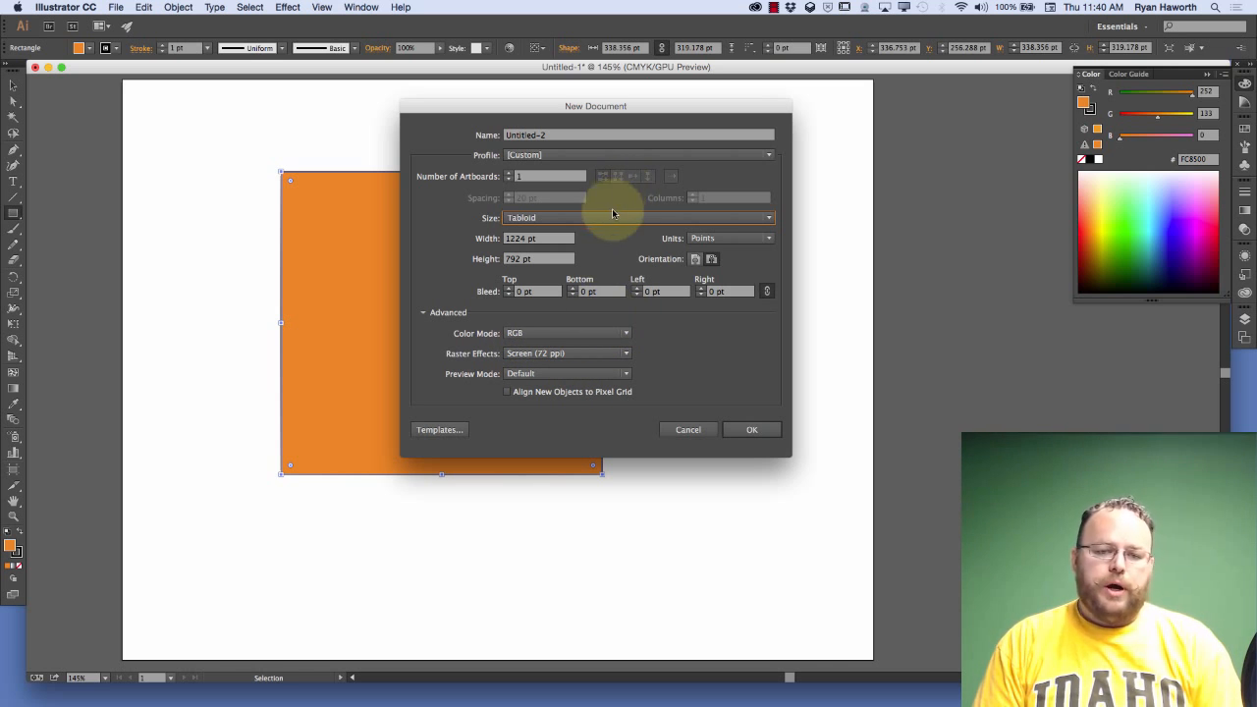
Set the new document's profile back to Print and cancel its creation
click(619, 155)
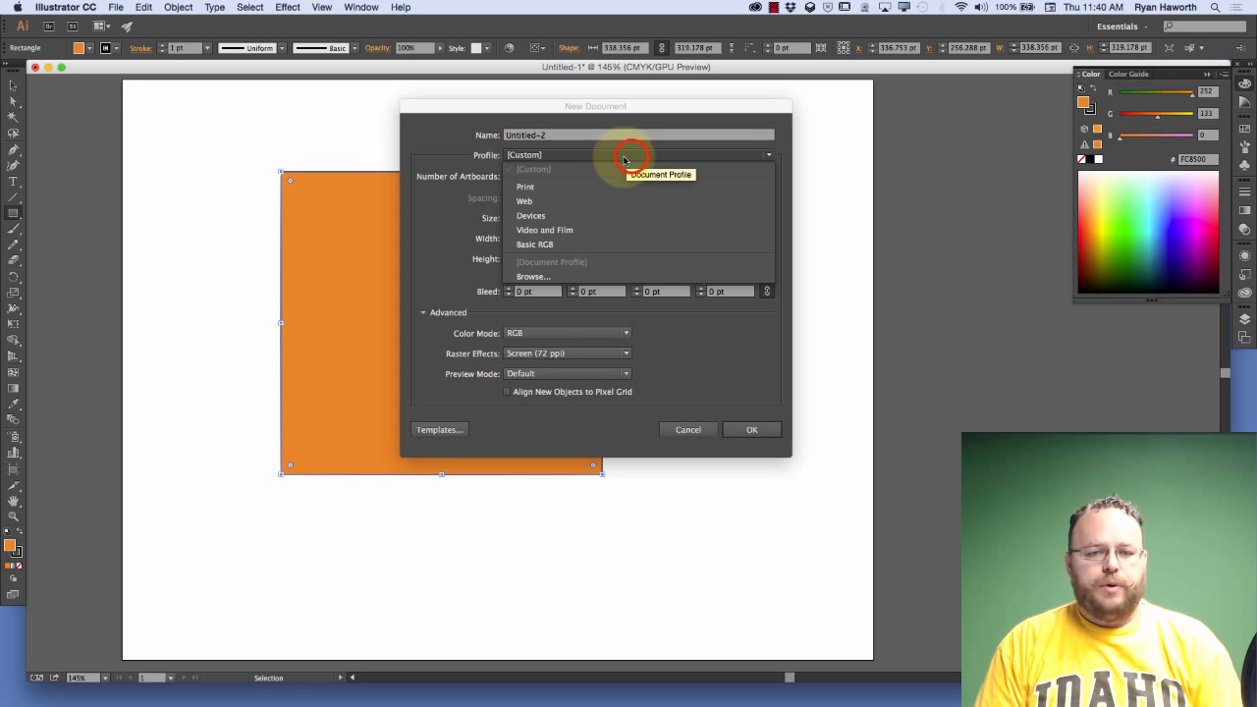
click(624, 159)
click(653, 155)
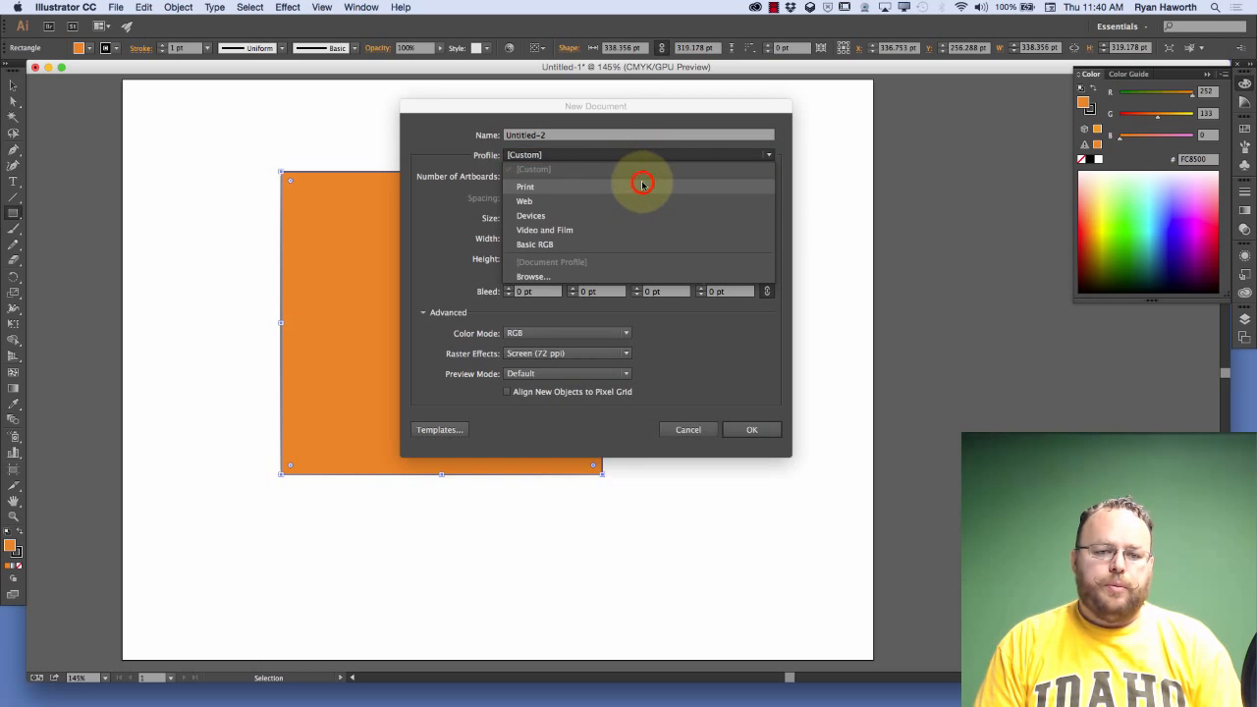
click(640, 186)
click(691, 430)
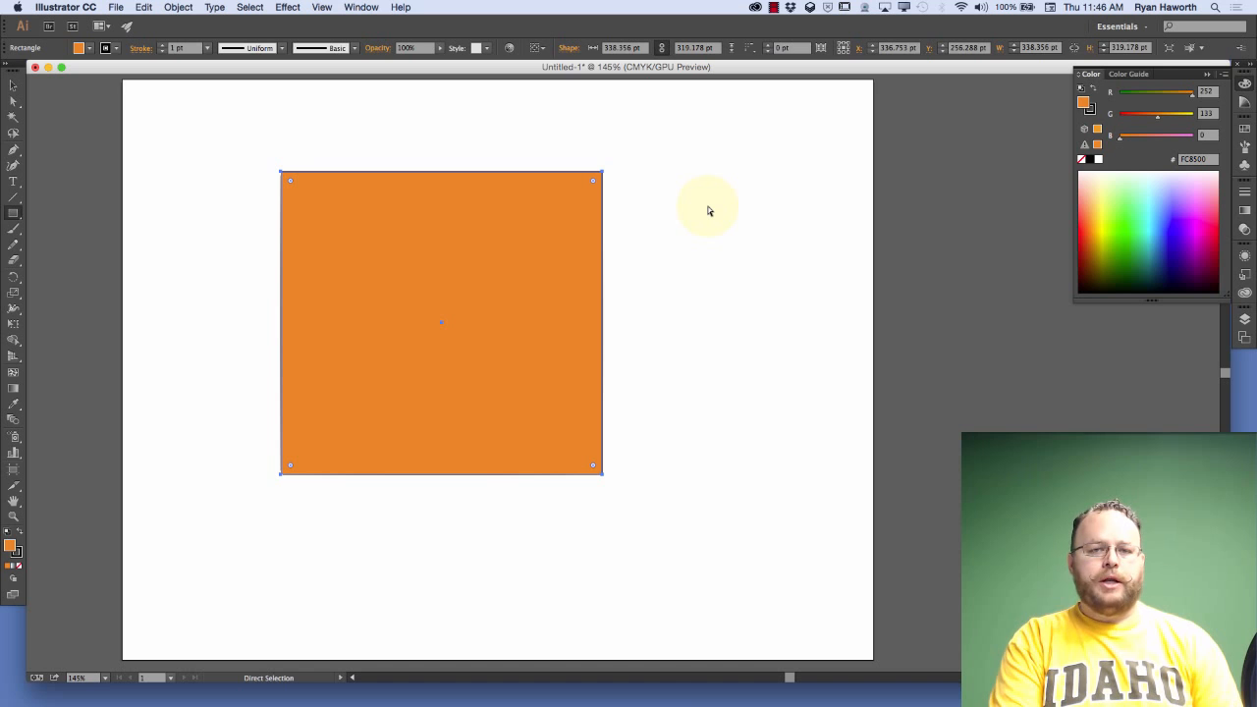
Zoom out to 3.13% to examine the full canvas area surrounding the artboard
key(super+minus)
key(super+minus)
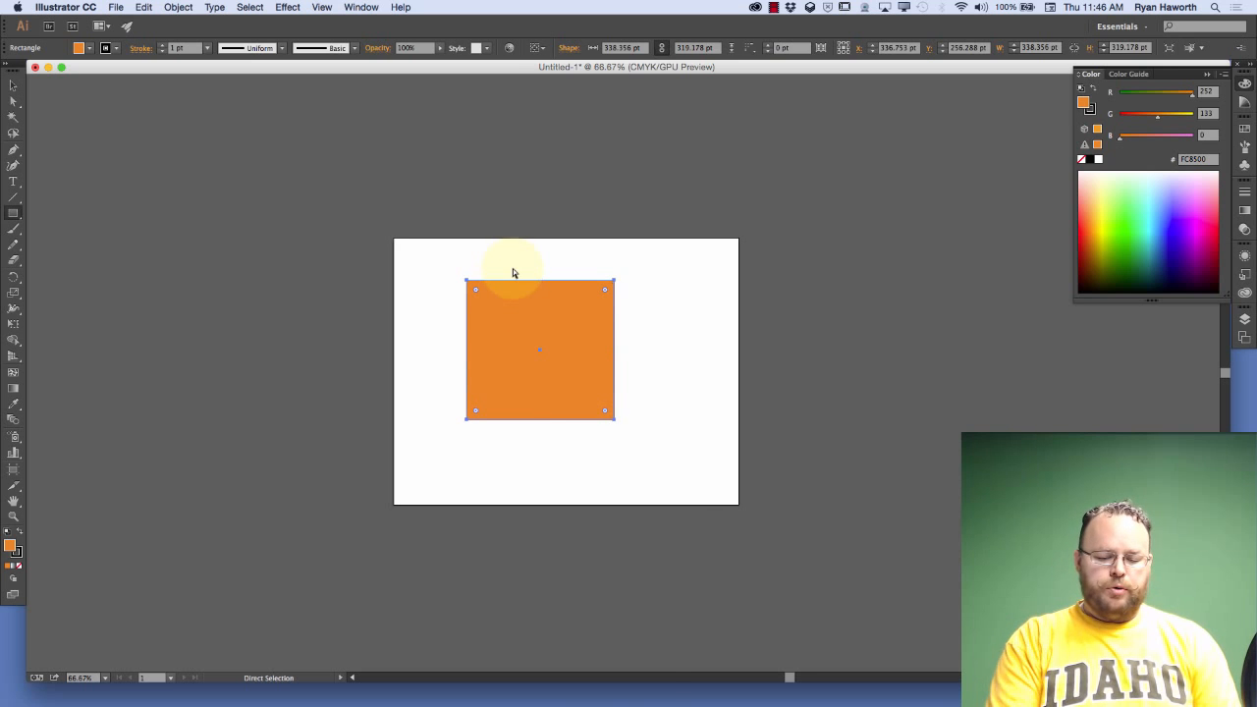
key(super+minus)
key(super+minus)
key(super+minus)
key(super+minus)
key(super+minus)
key(super+minus)
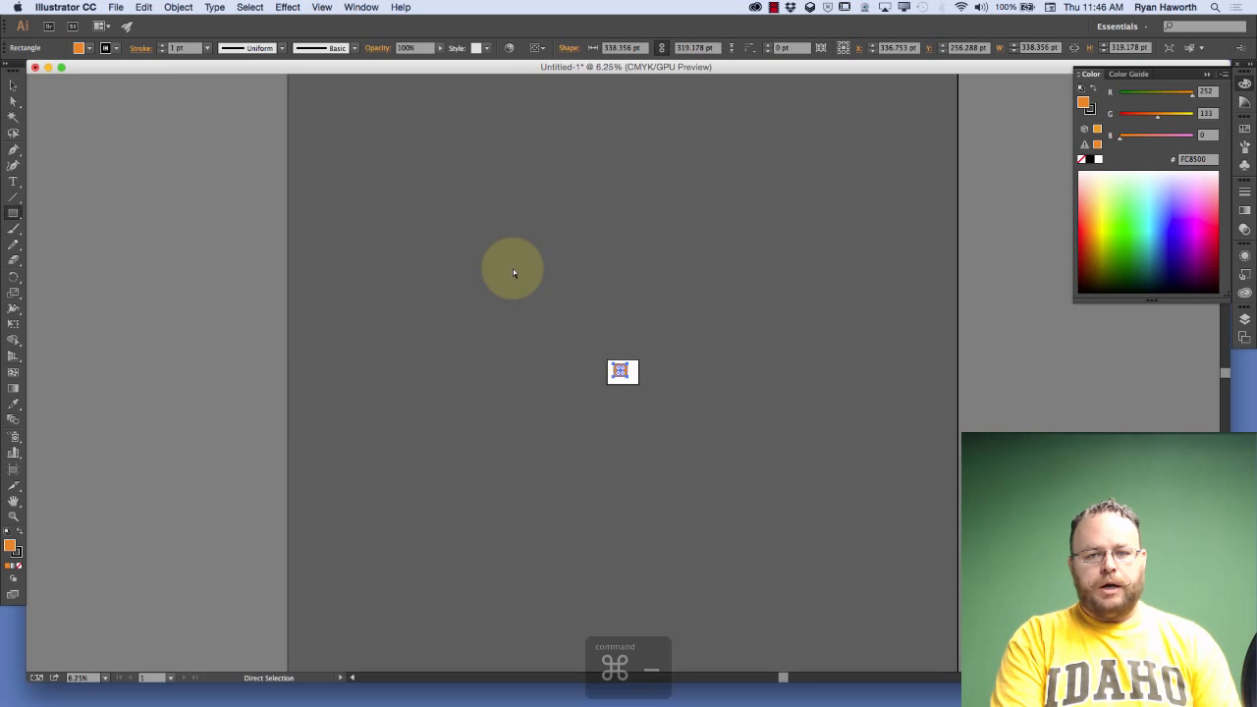
key(super+minus)
key(super+minus)
key(super+minus)
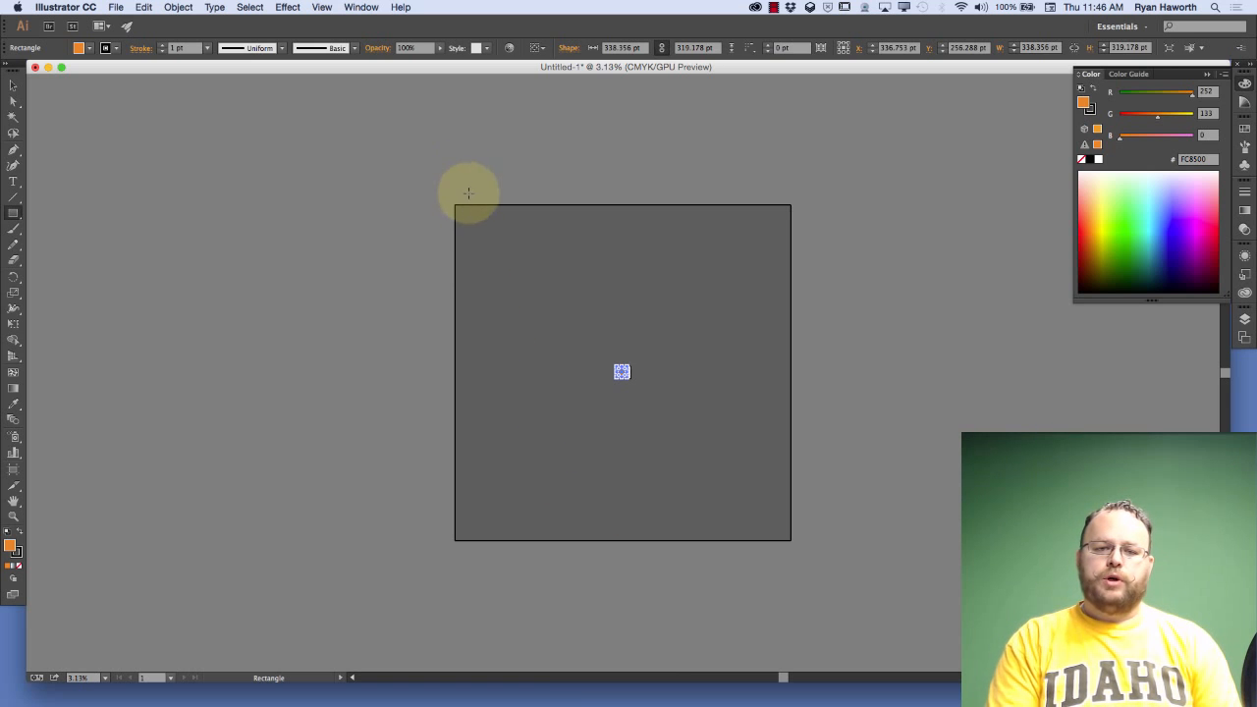
Switch to the Selection tool and deselect the orange rectangle
click(717, 290)
key(v)
click(716, 300)
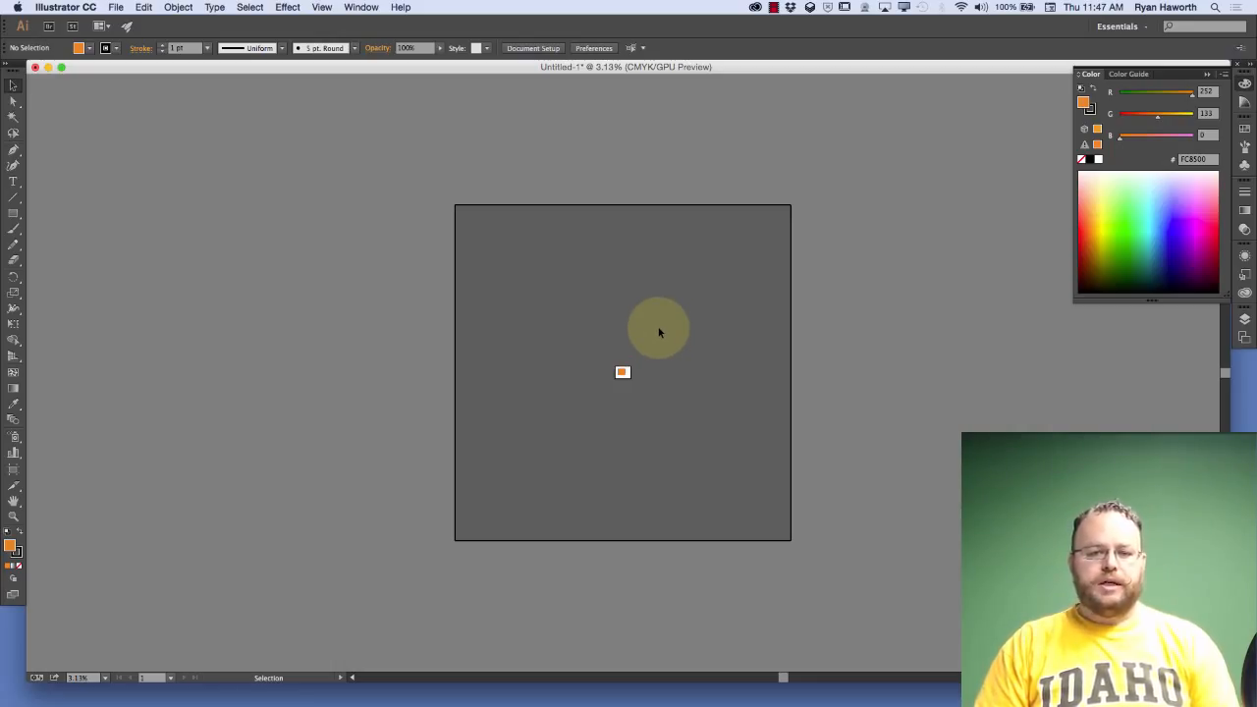
Open the document setup and start editing the document's artboards
key(super+0)
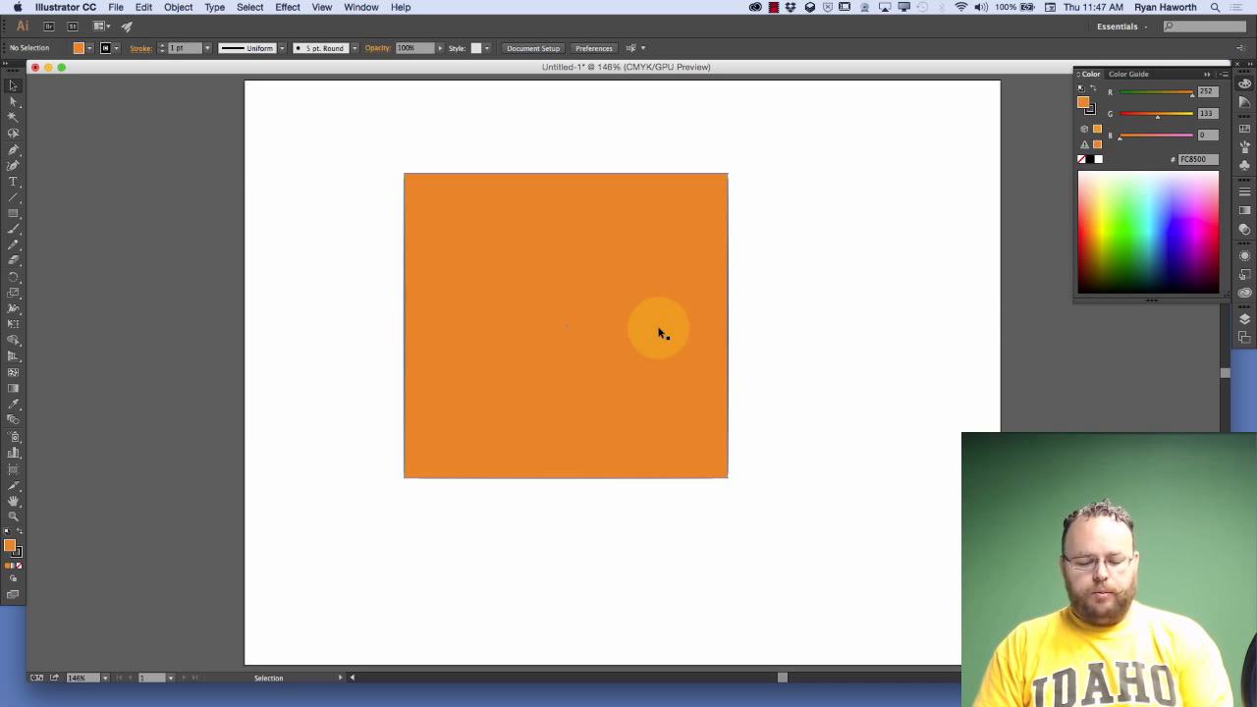
key(a)
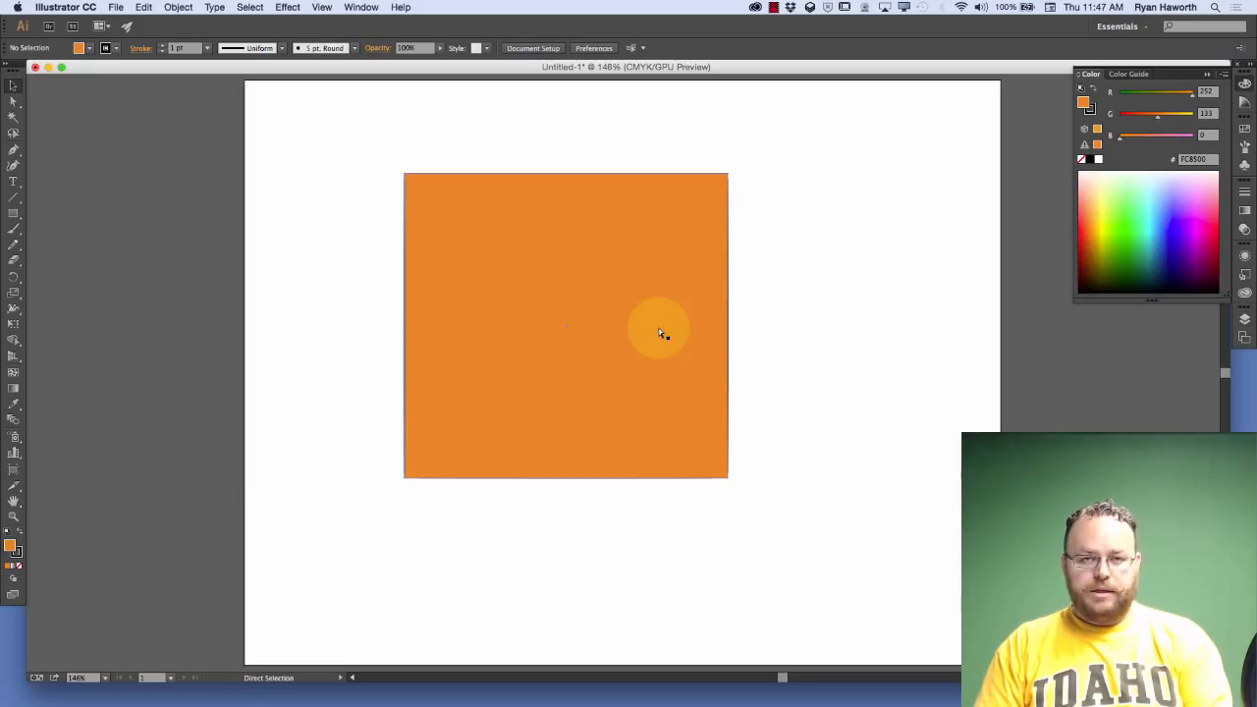
key(super+minus)
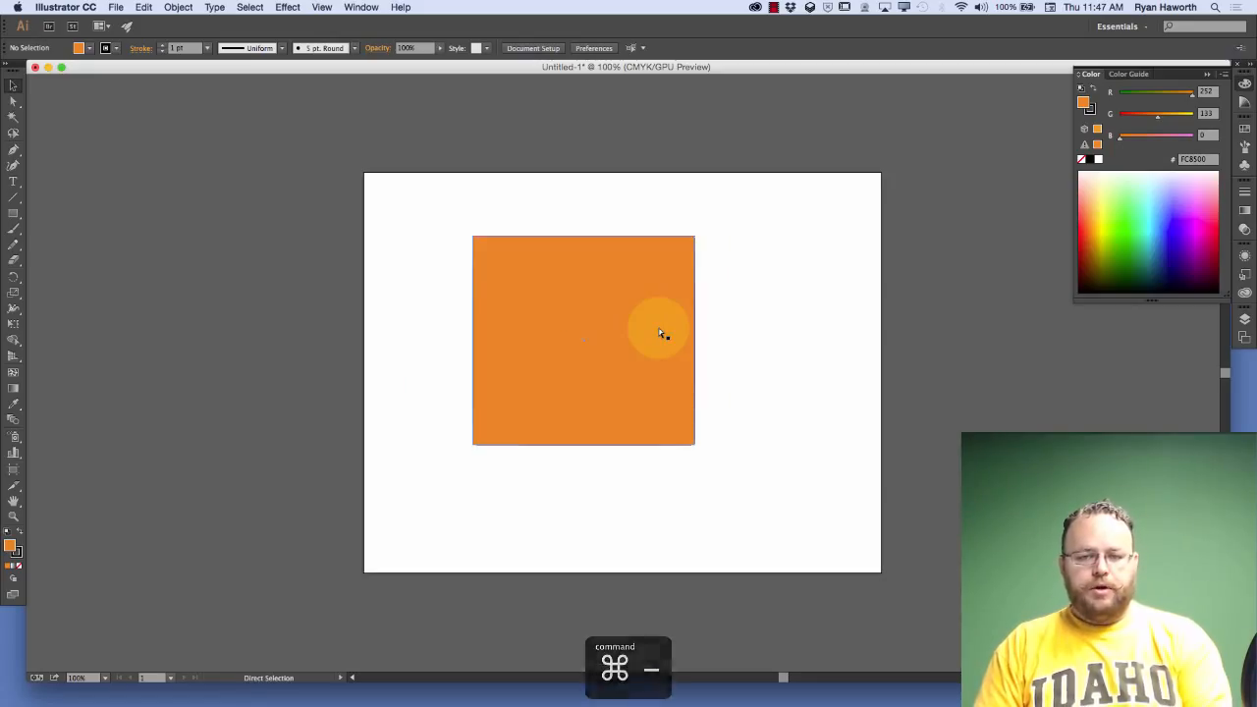
key(super+minus)
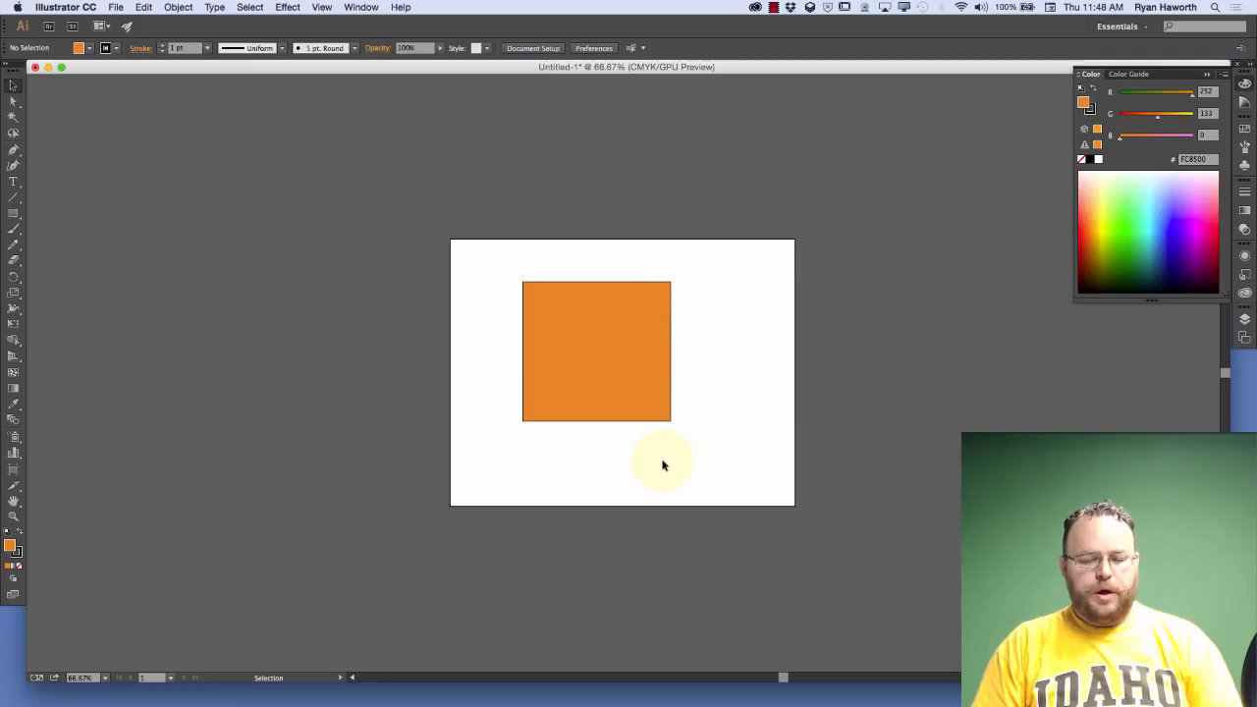
key(space)
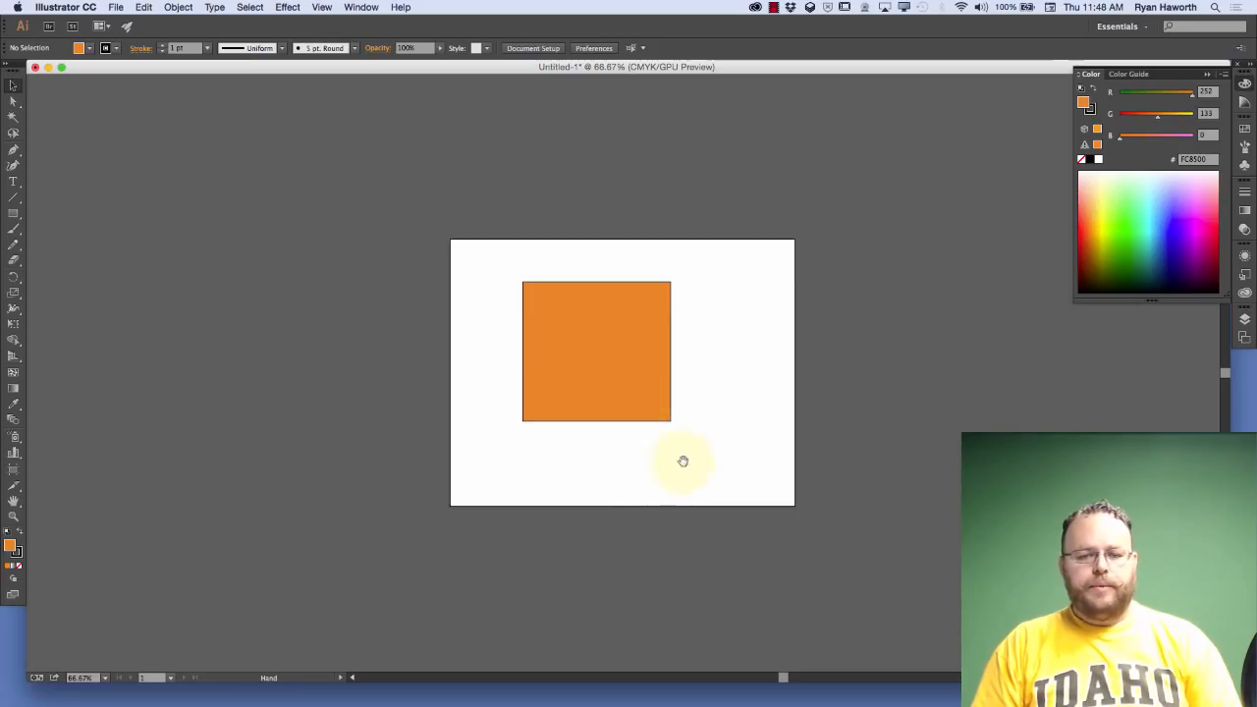
click(730, 468)
drag(730, 468, 422, 473)
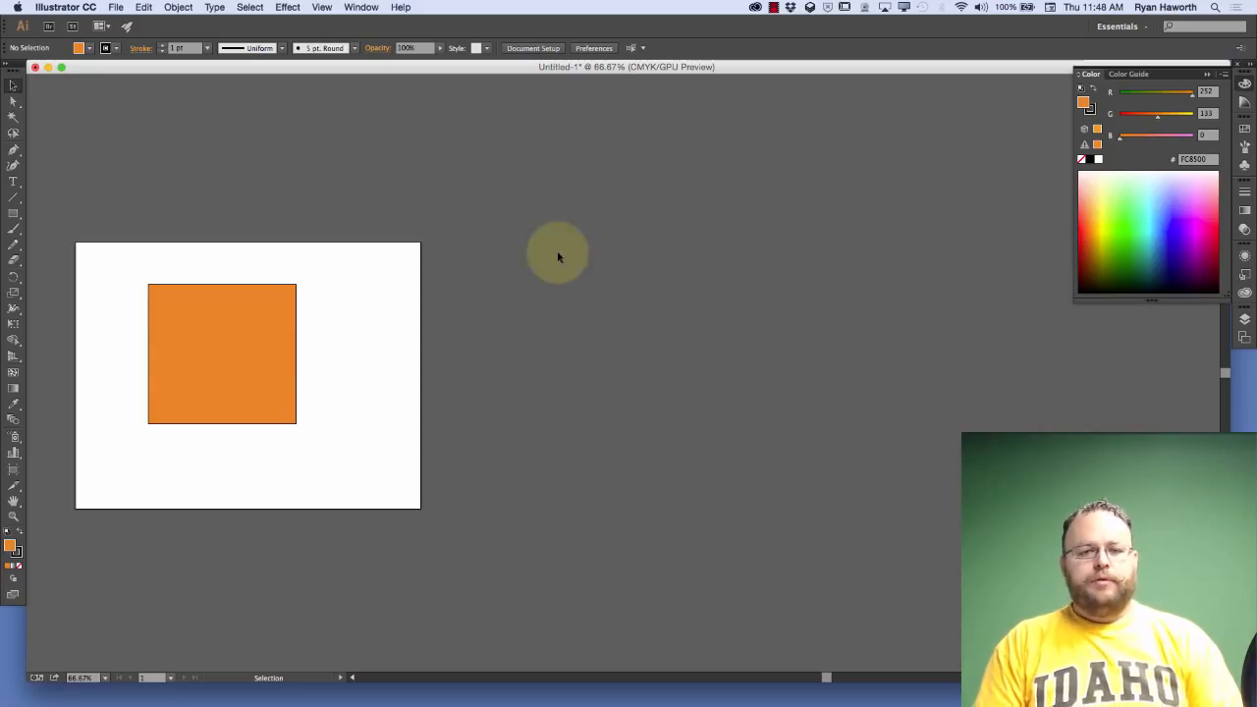
click(548, 51)
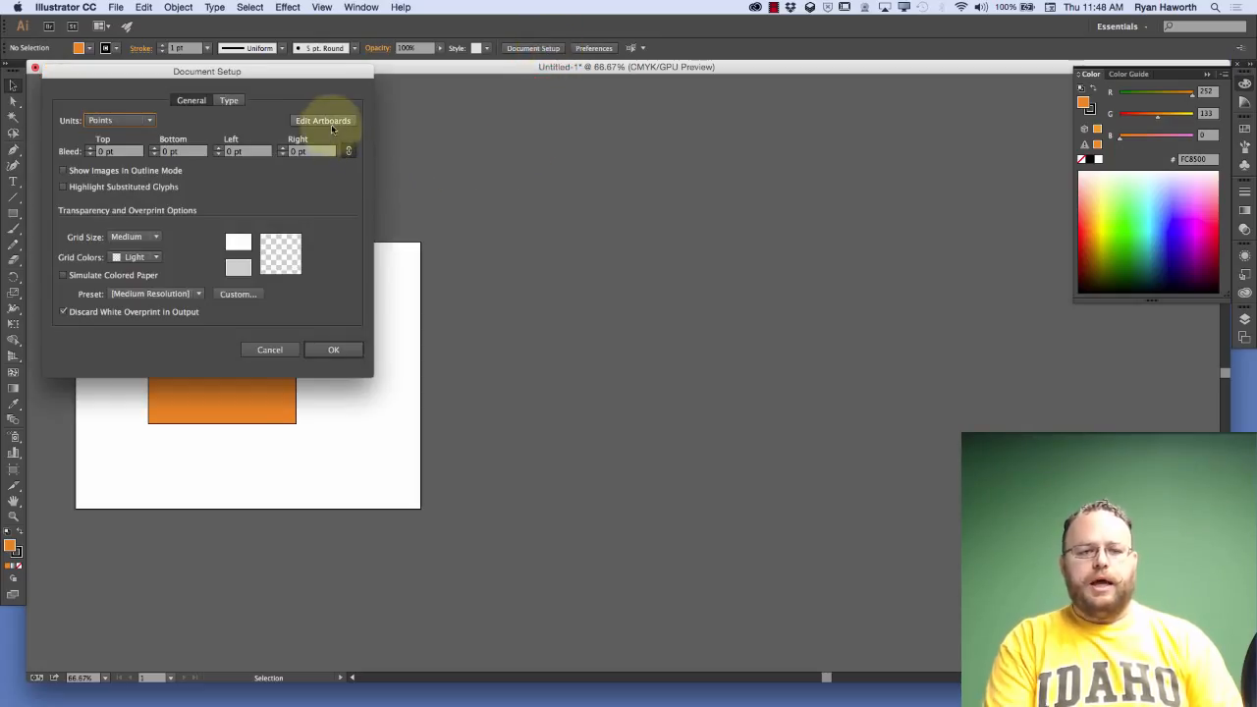
click(331, 124)
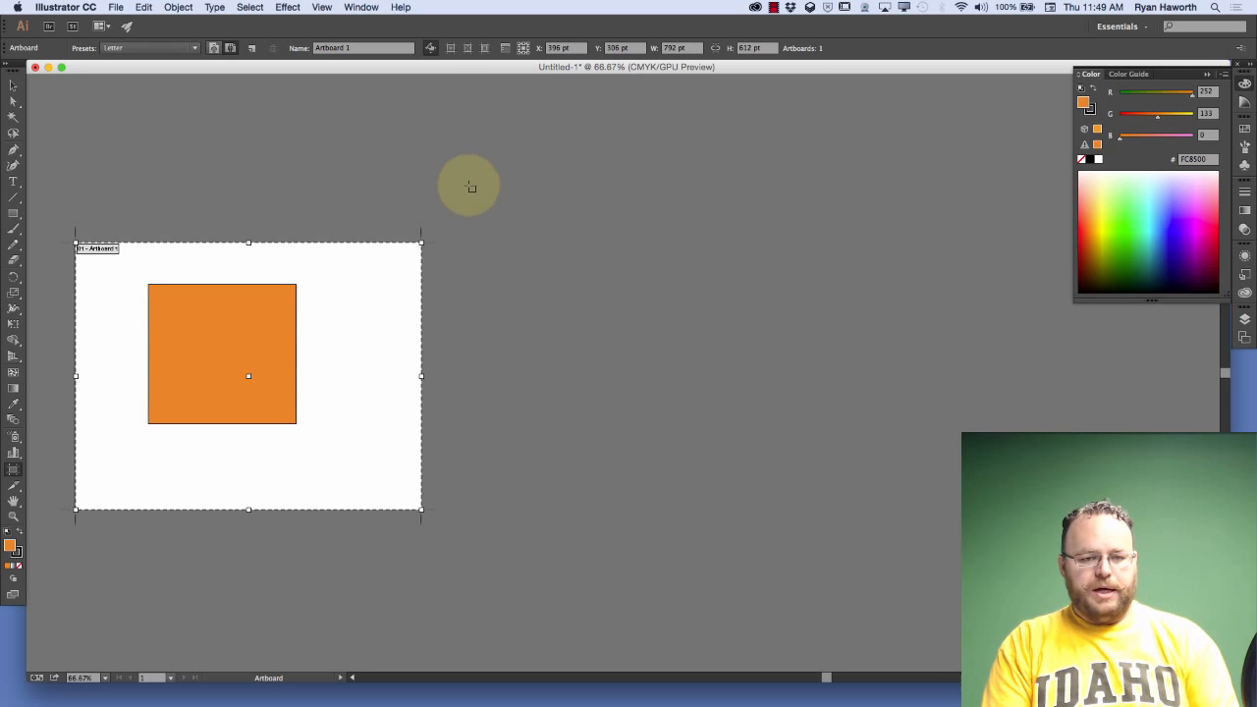
Exit artboard editing, re-enter it through the document setup, and exit it again
key(Escape)
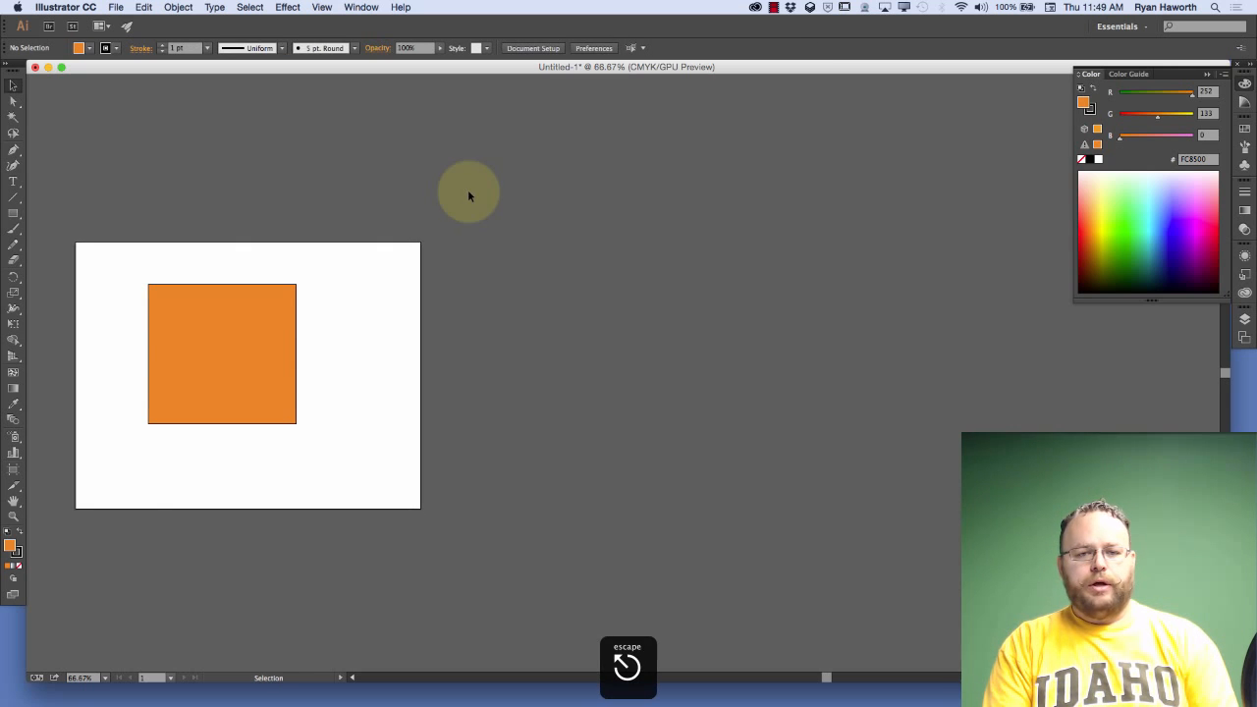
click(118, 7)
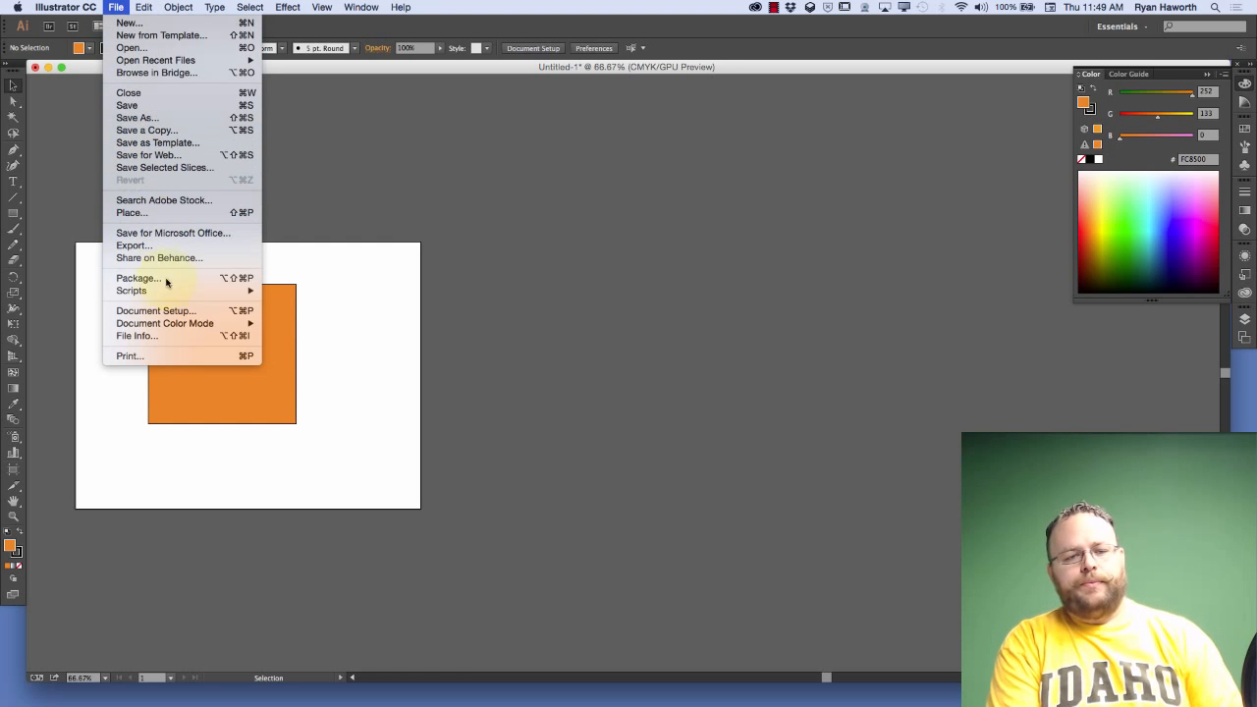
click(179, 313)
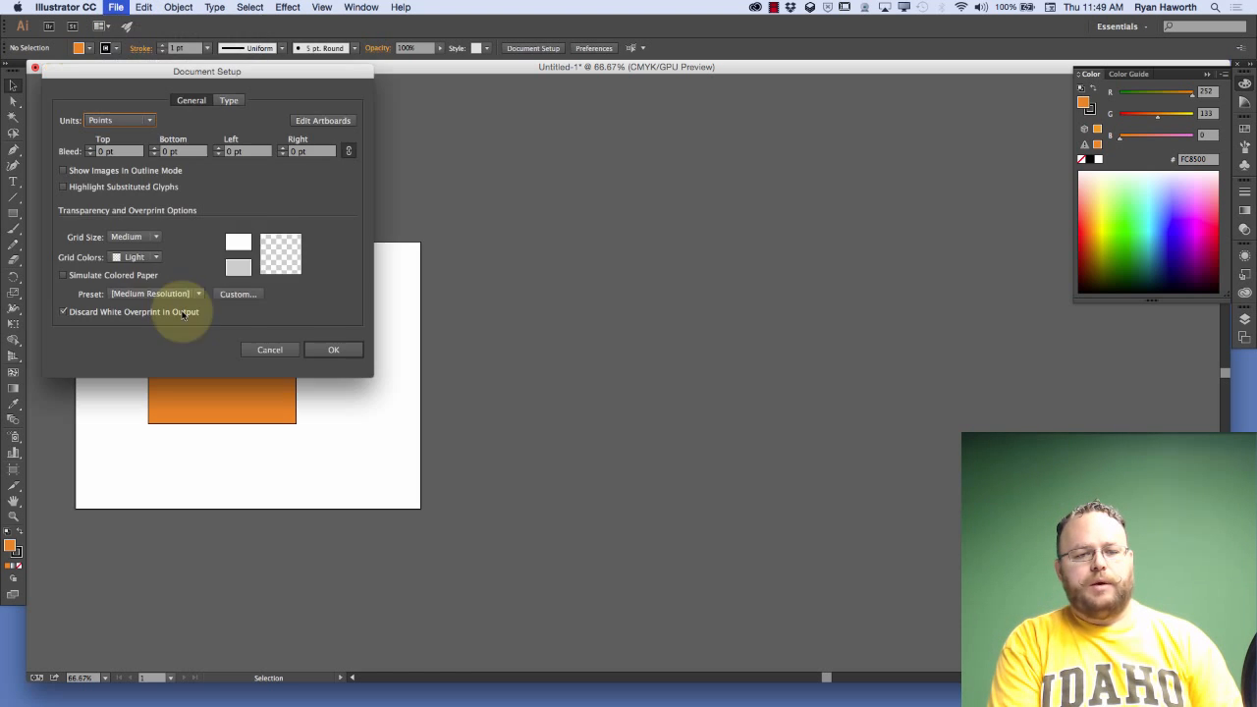
click(323, 122)
click(324, 121)
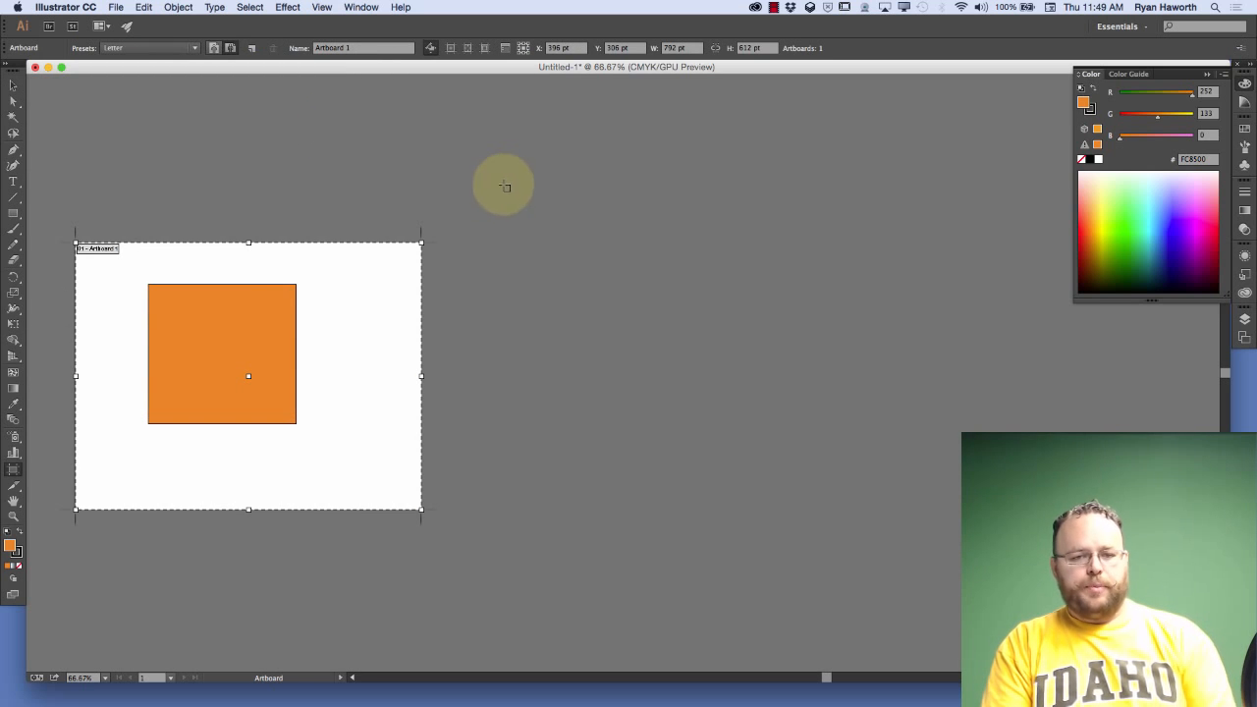
key(Escape)
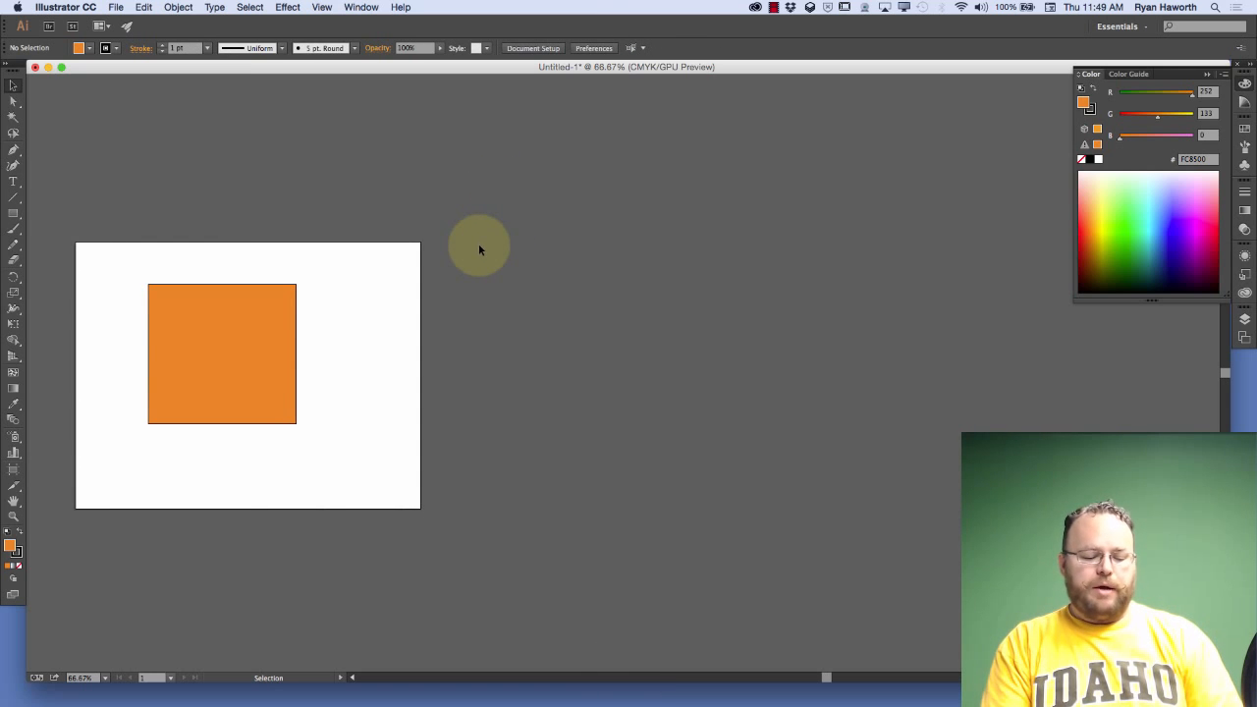
Repeat starting artboard editing from the Document Setup dialog and return to normal selection mode
click(121, 6)
click(116, 7)
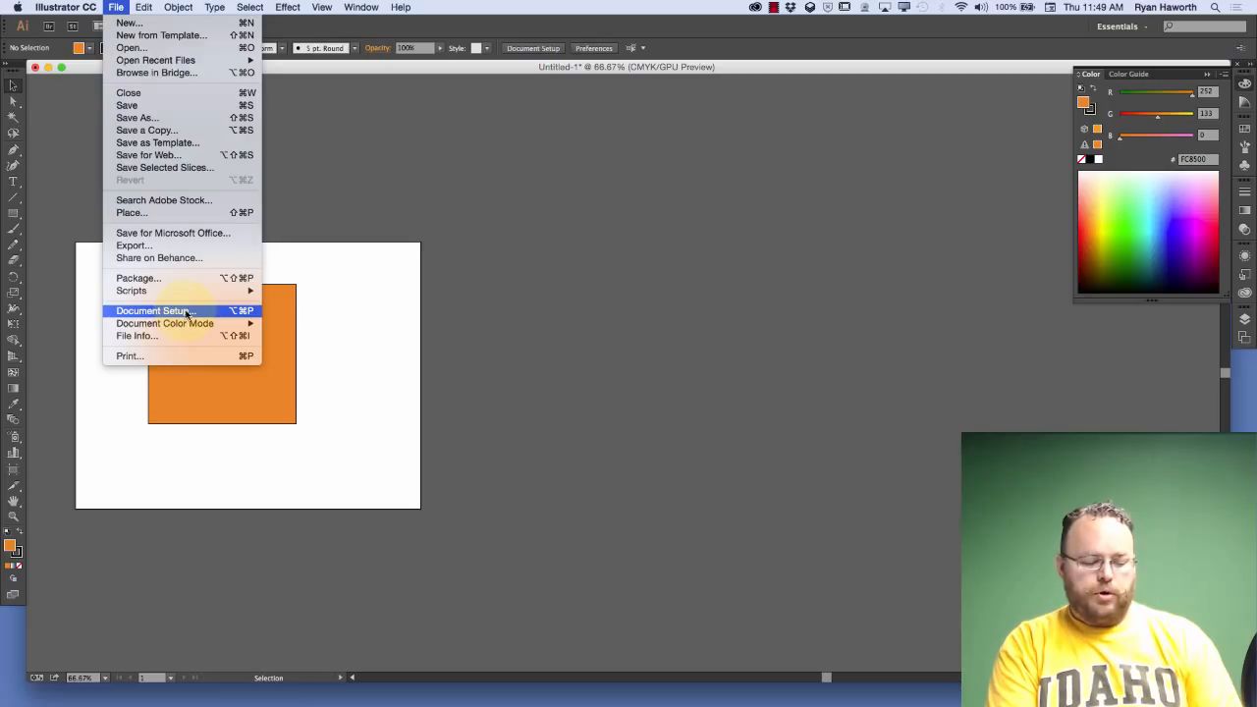
mouse_move(221, 296)
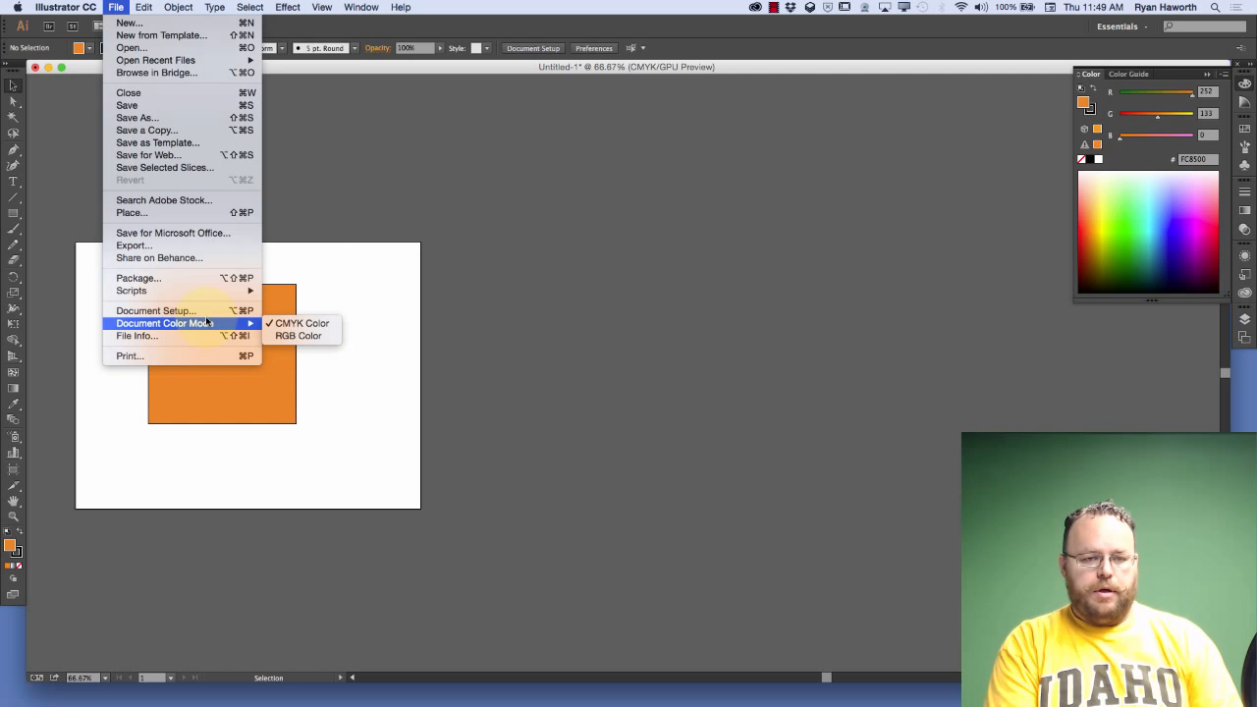
key(alt+super+p)
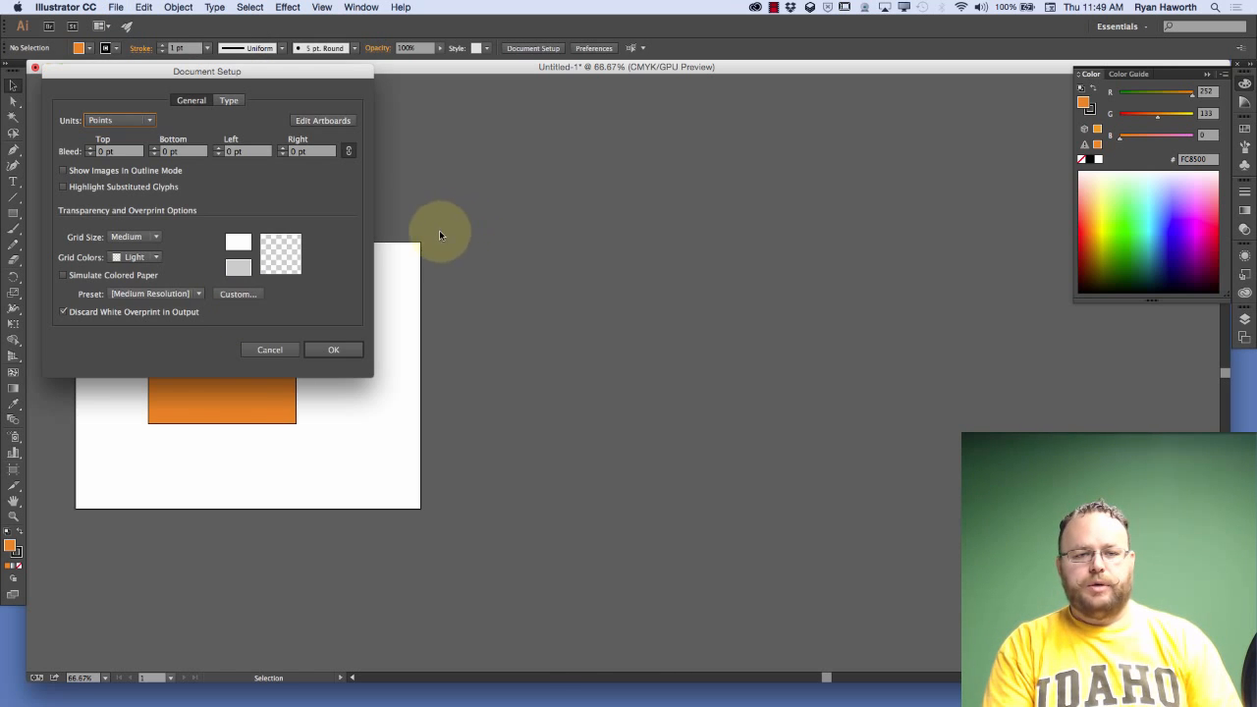
click(338, 122)
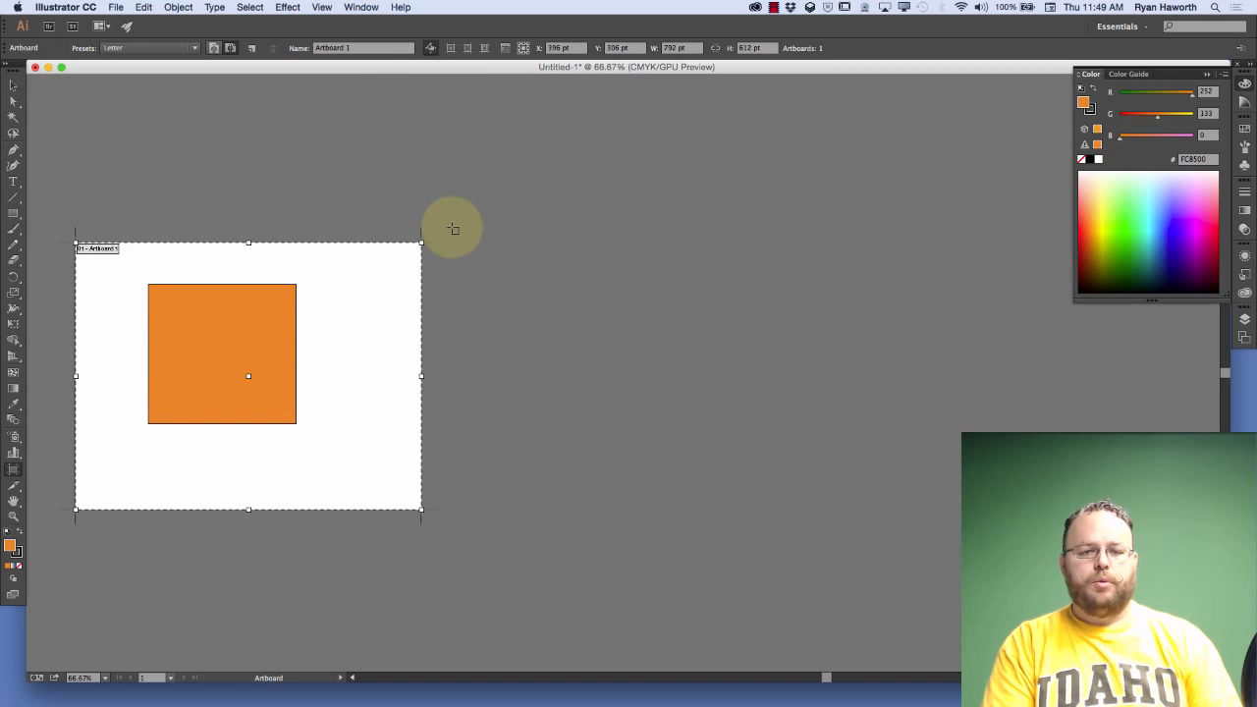
key(Escape)
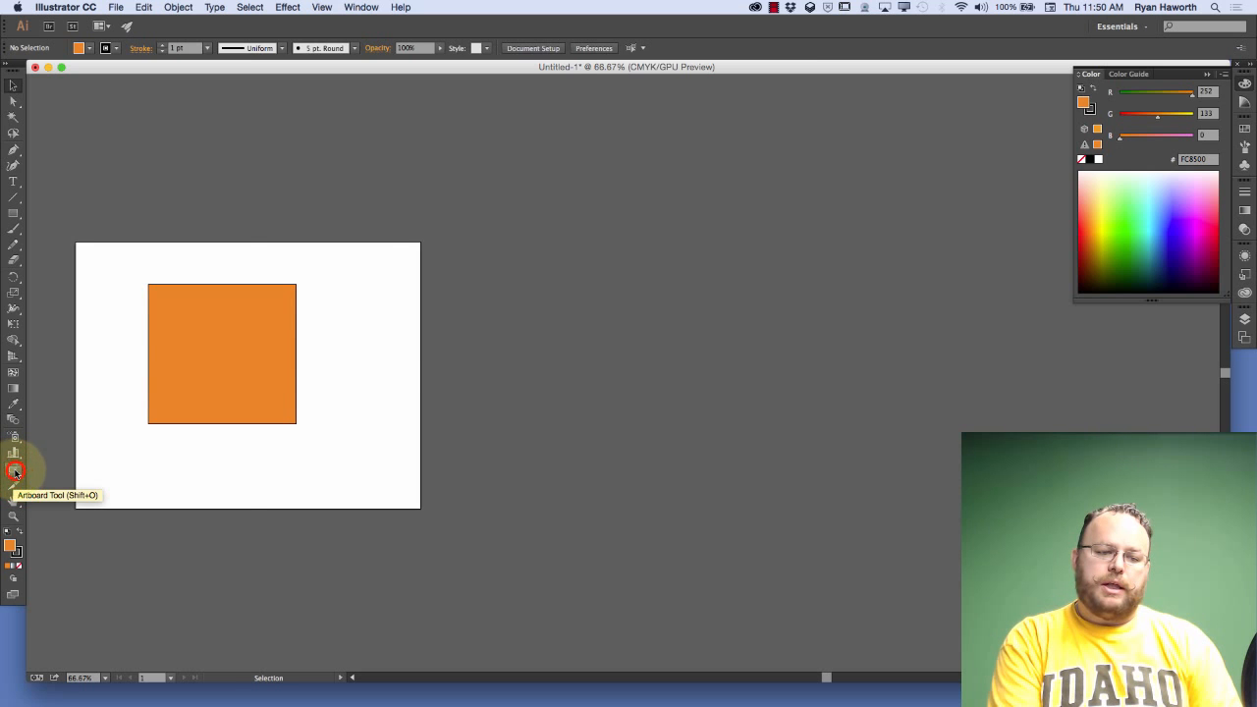
Activate the Artboard tool directly to put the document's artboard into editing mode
click(14, 470)
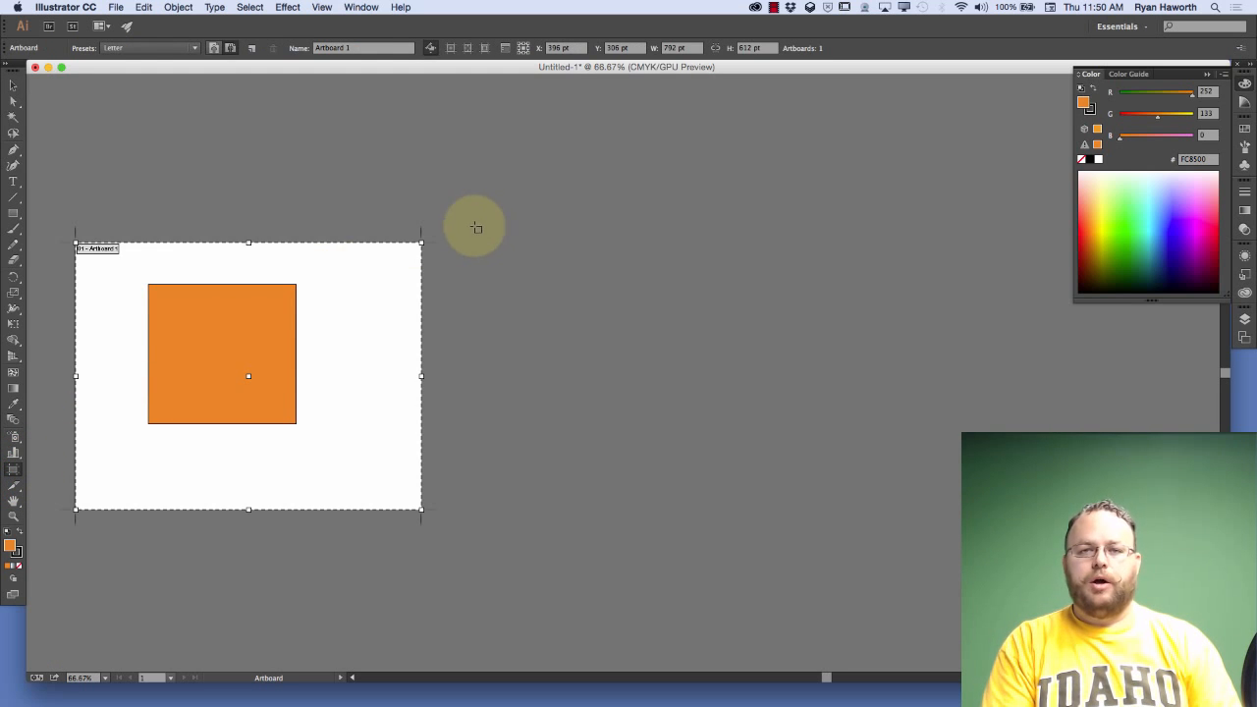
key(Escape)
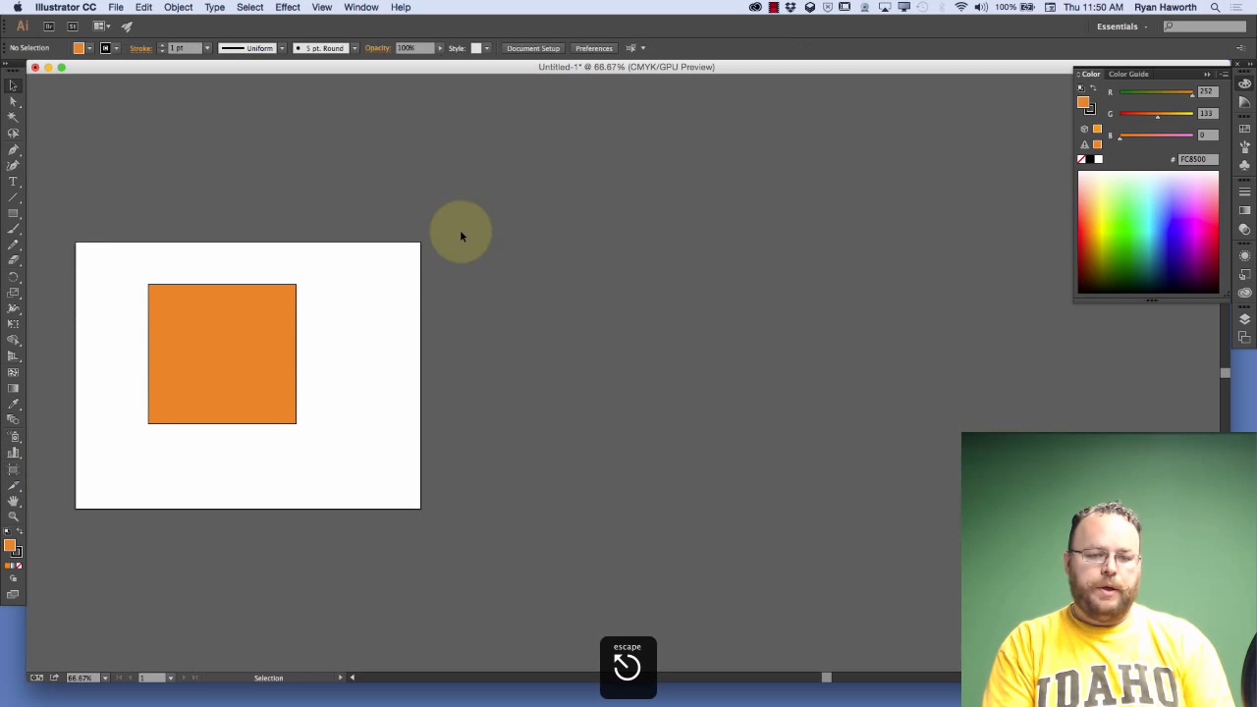
click(22, 473)
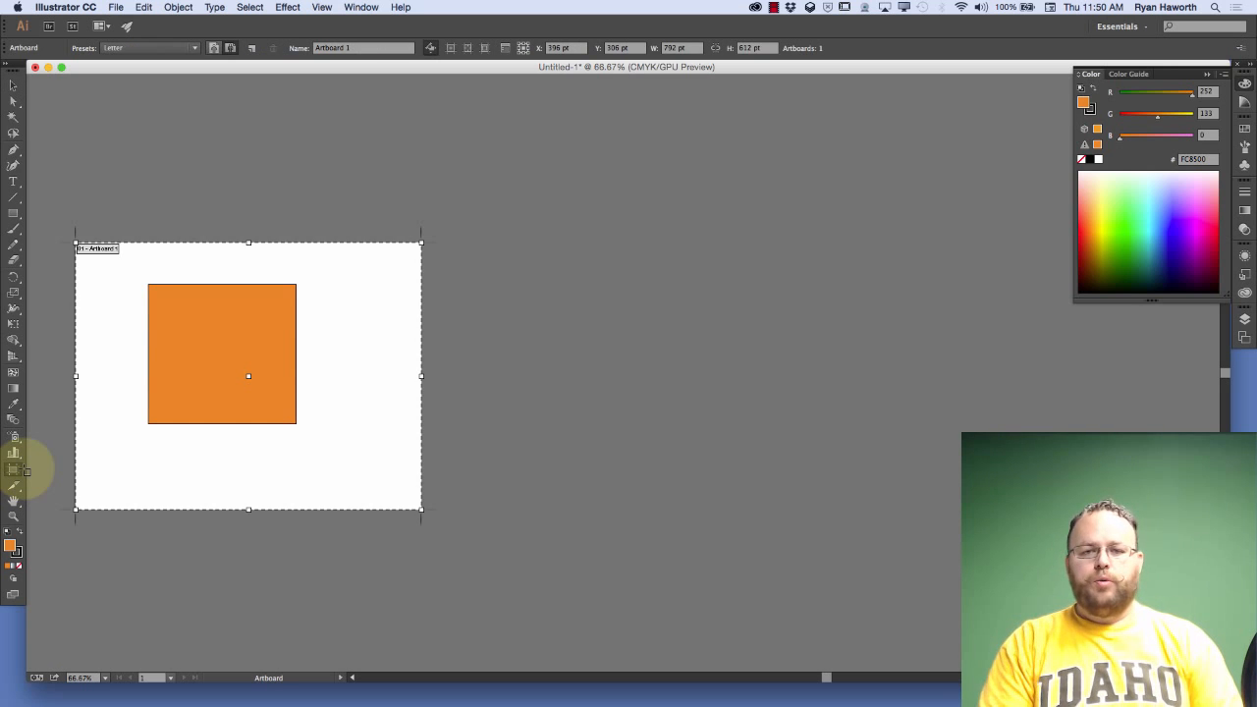
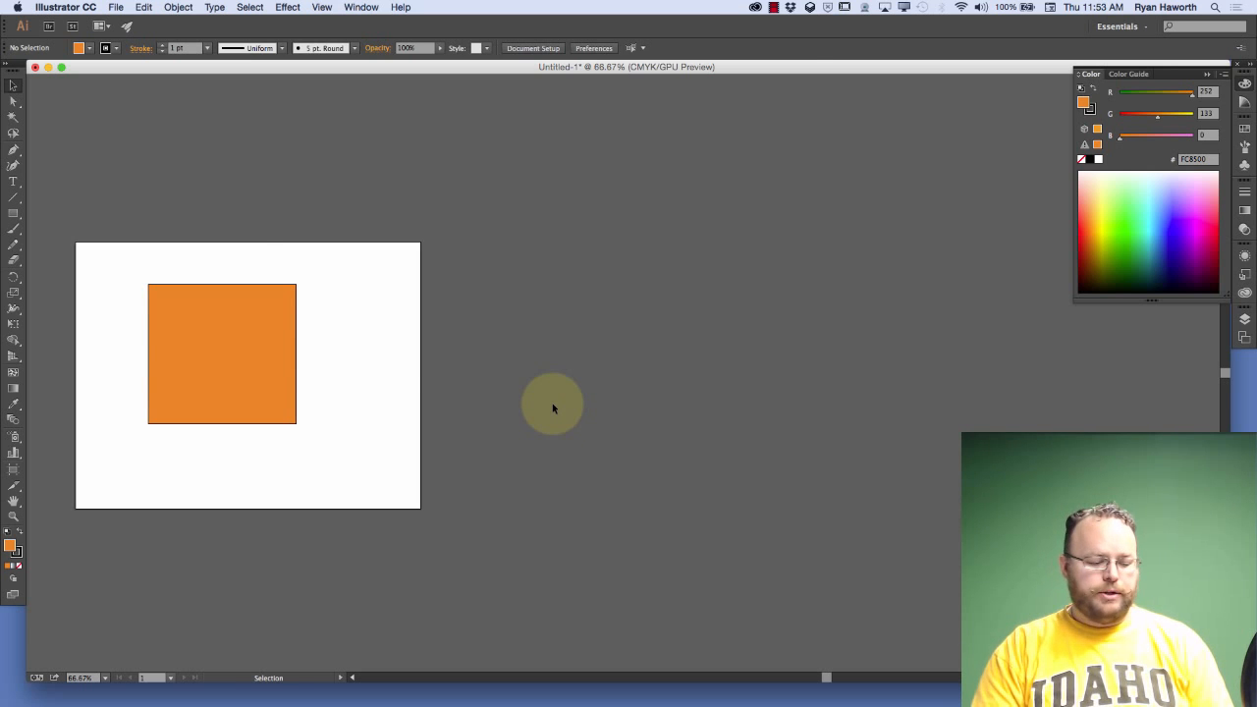
With the Artboard tool, review the size presets and add a second landscape Letter artboard beside the first, top edges aligned
key(shift+o)
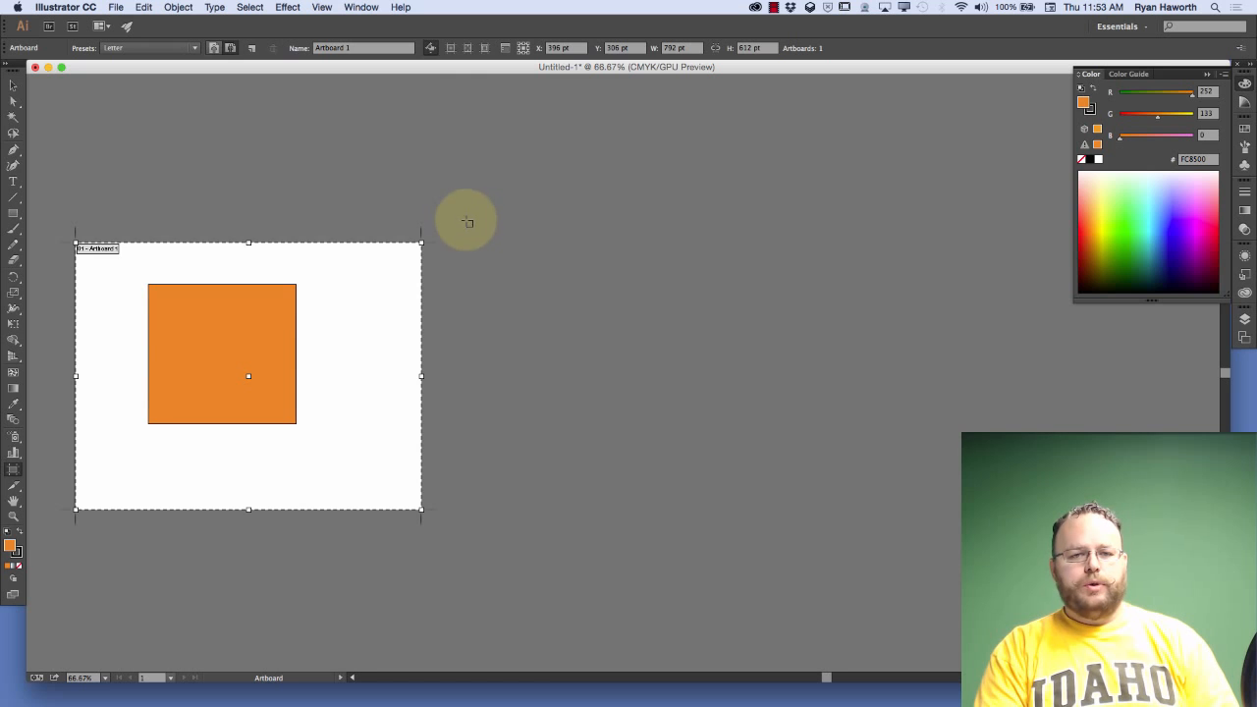
click(144, 49)
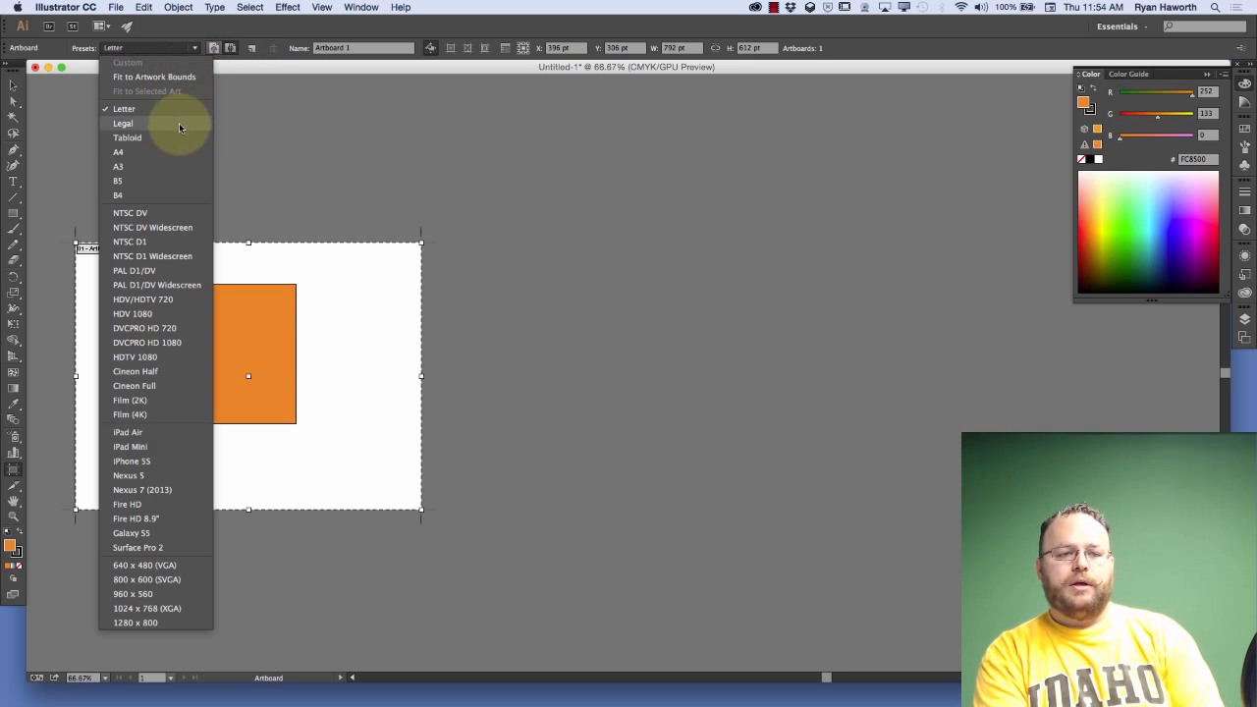
click(197, 49)
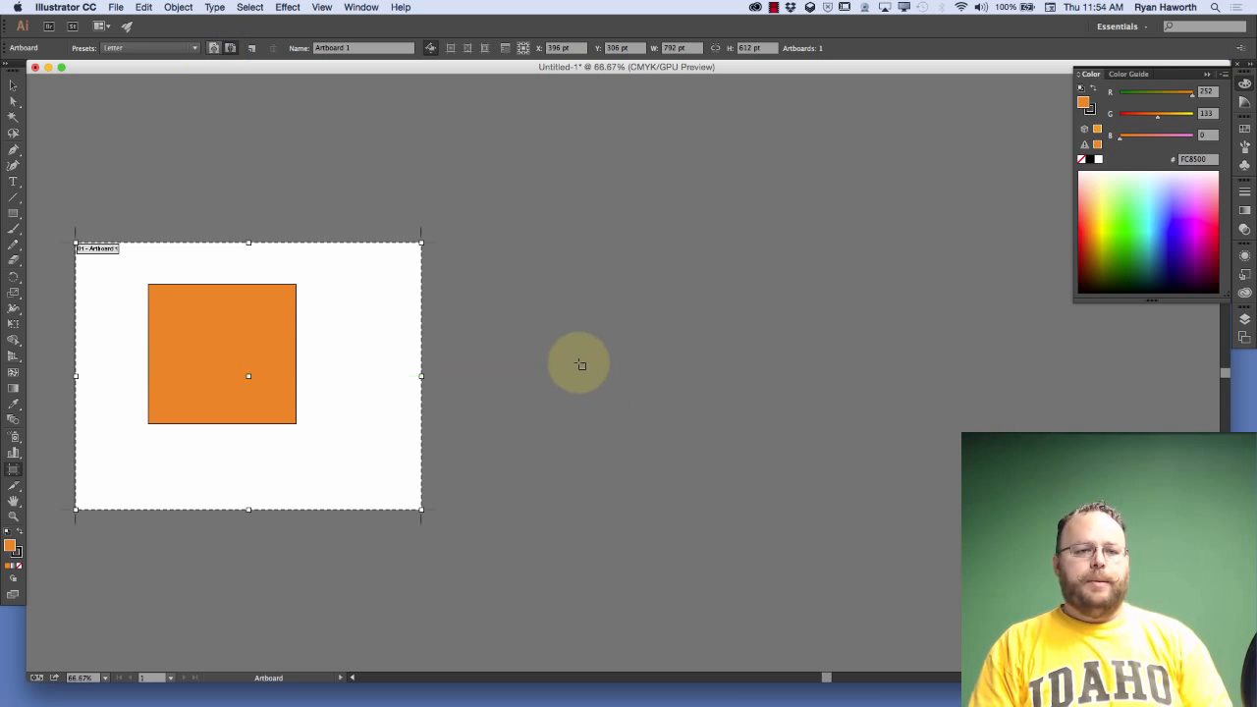
click(253, 50)
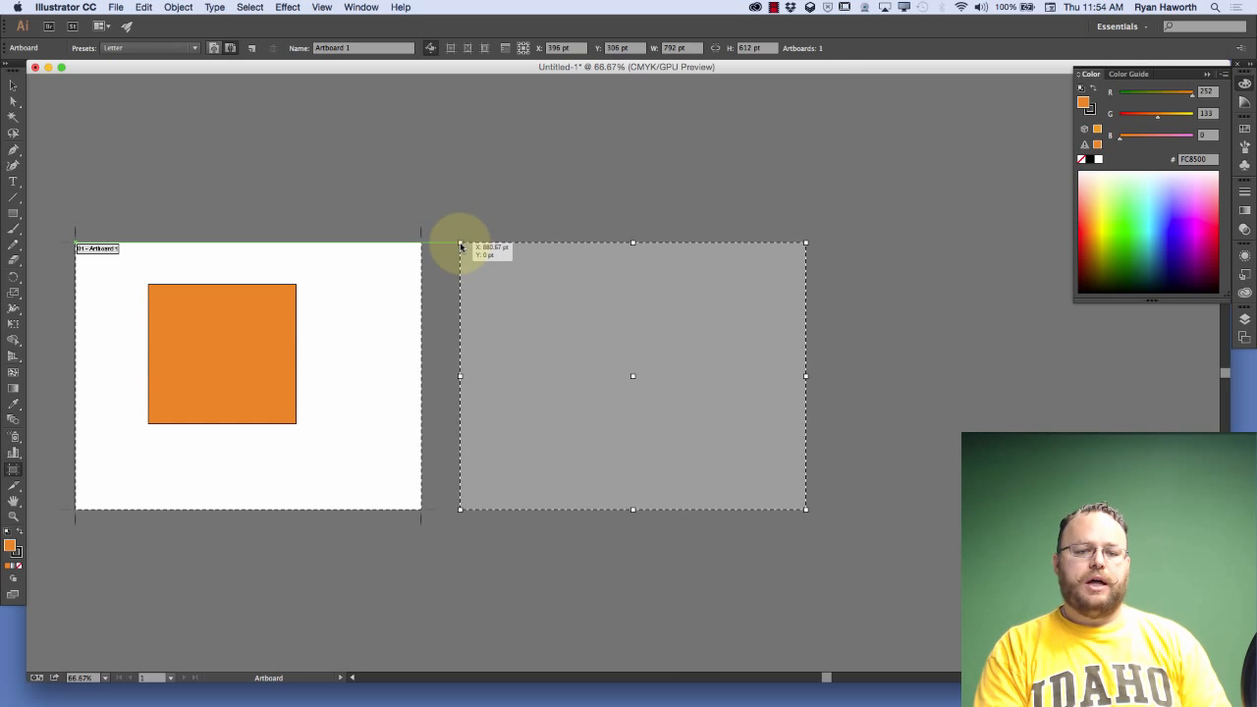
click(462, 245)
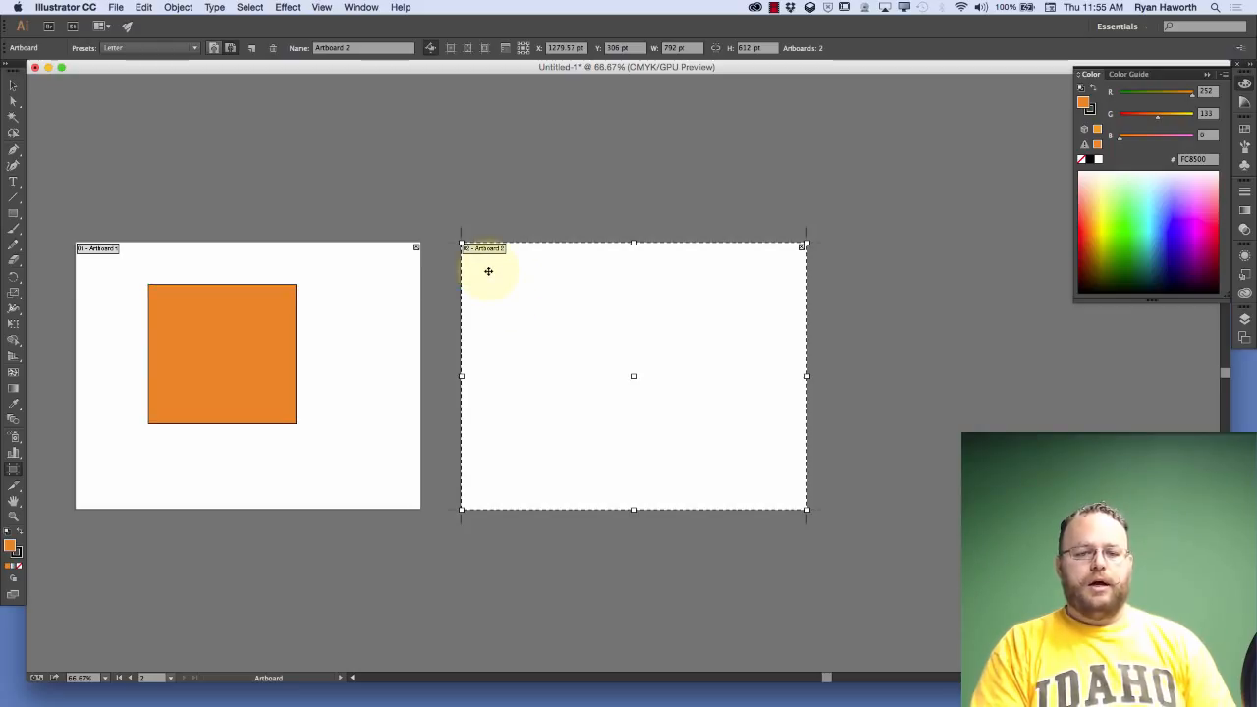
drag(473, 259, 480, 297)
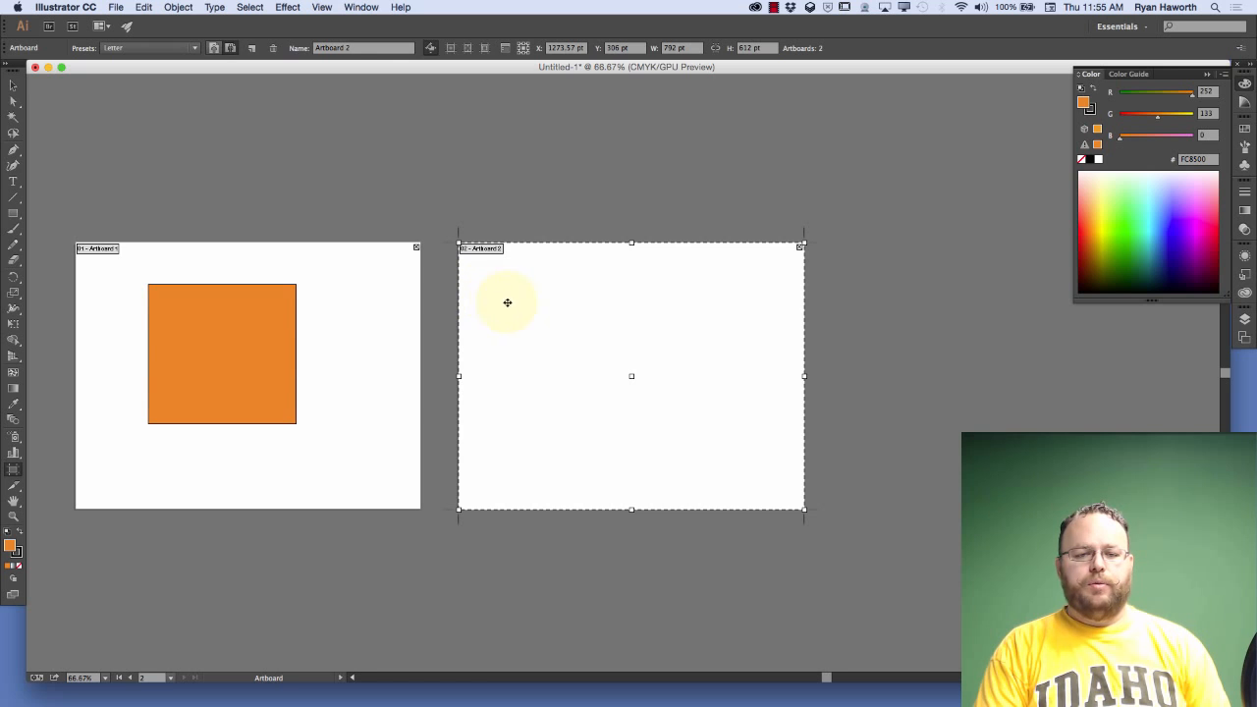
Switch the second artboard to portrait, try it in landscape again, and leave it in portrait orientation
click(215, 49)
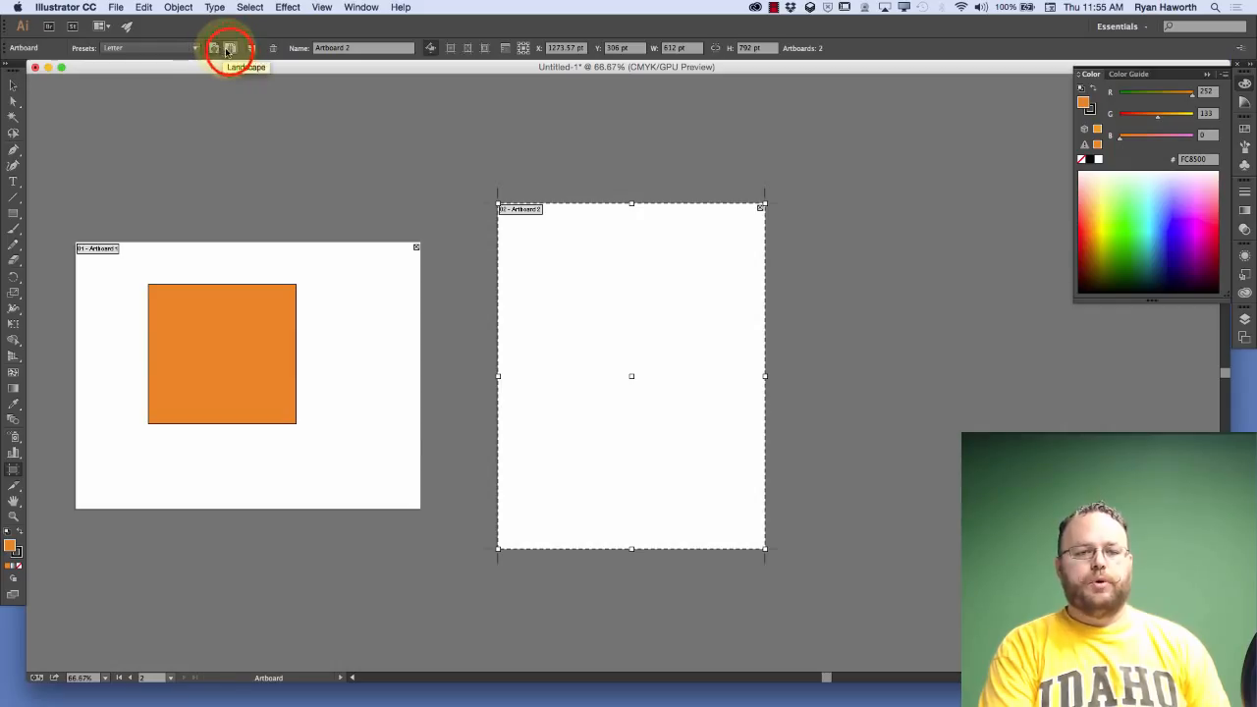
click(220, 52)
click(215, 50)
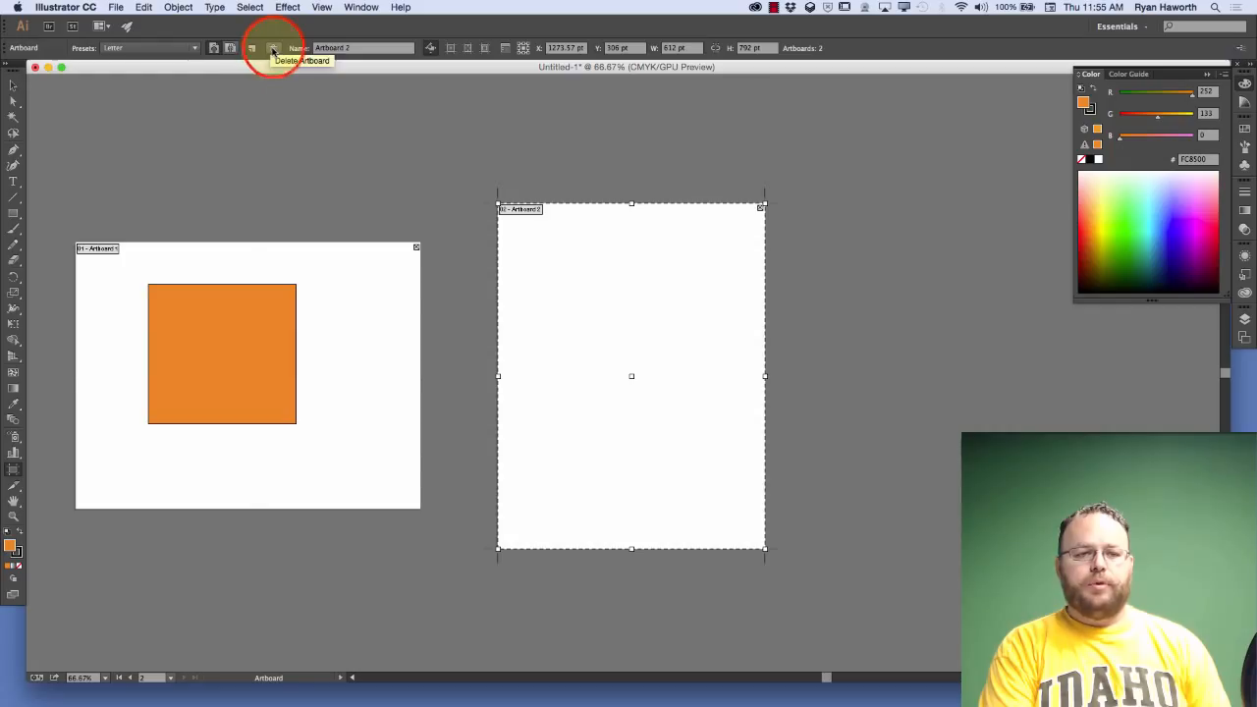
Delete the second artboard and undo the deletion
click(274, 50)
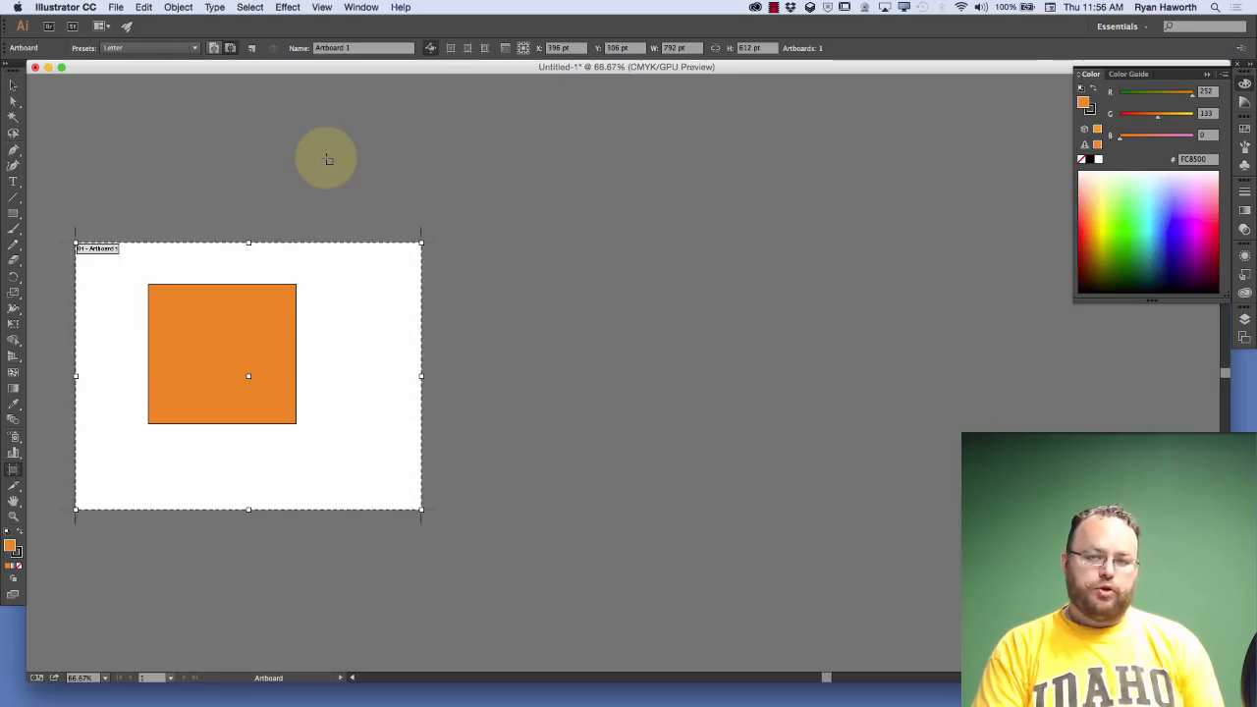
key(super+z)
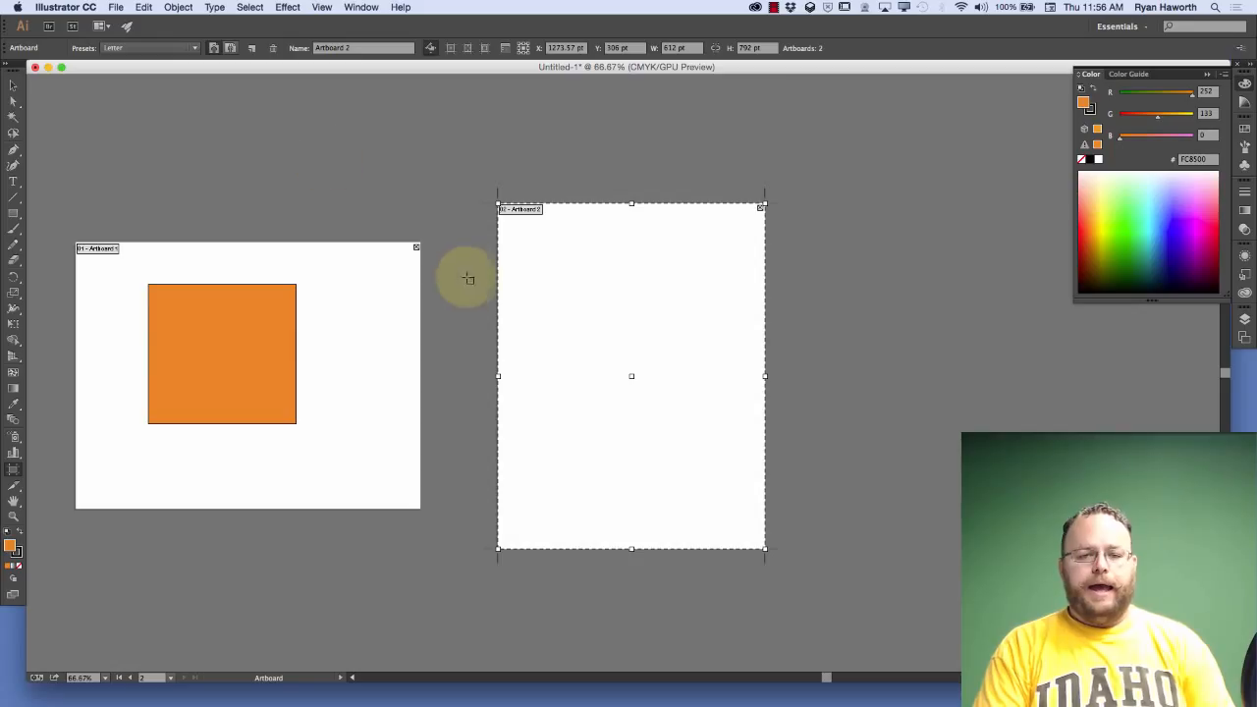
Rename the second artboard as "portrait"
click(360, 49)
drag(359, 50, 315, 48)
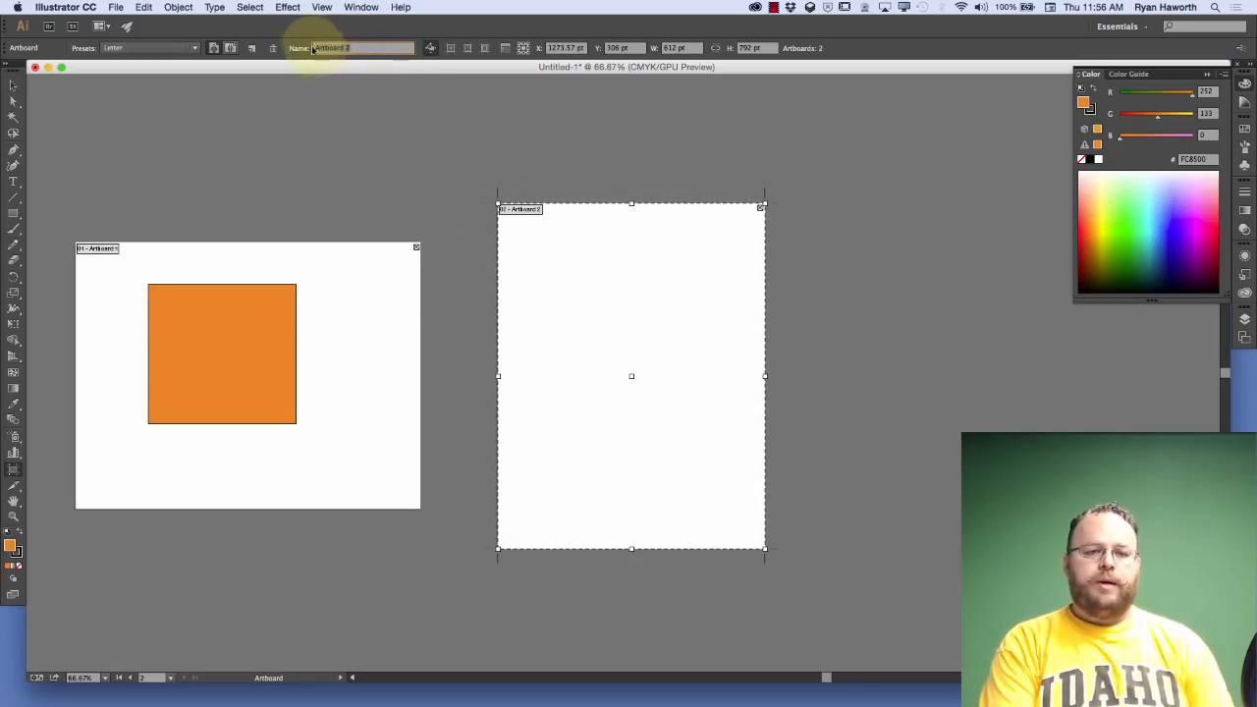
text(portrait)
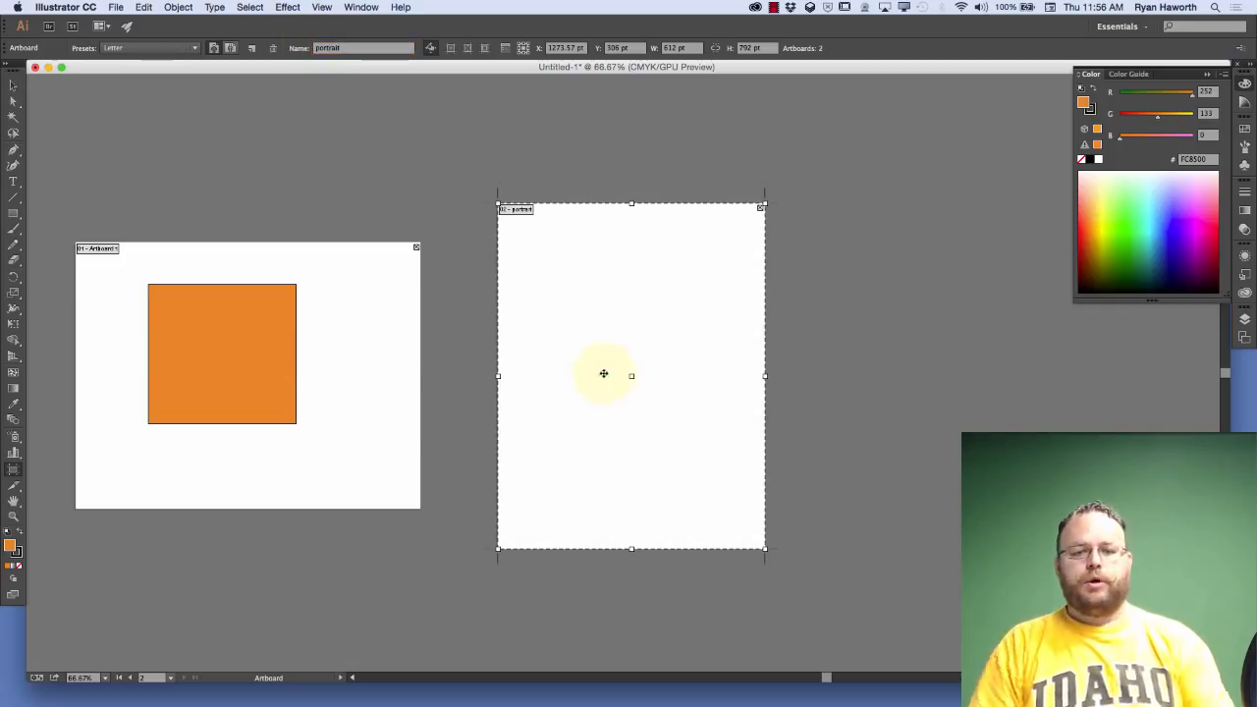
Move the first artboard together with its orange square to about X 475.5 pt, Y 244.5 pt, and turn off Move/Copy Artwork with Artboard
click(431, 49)
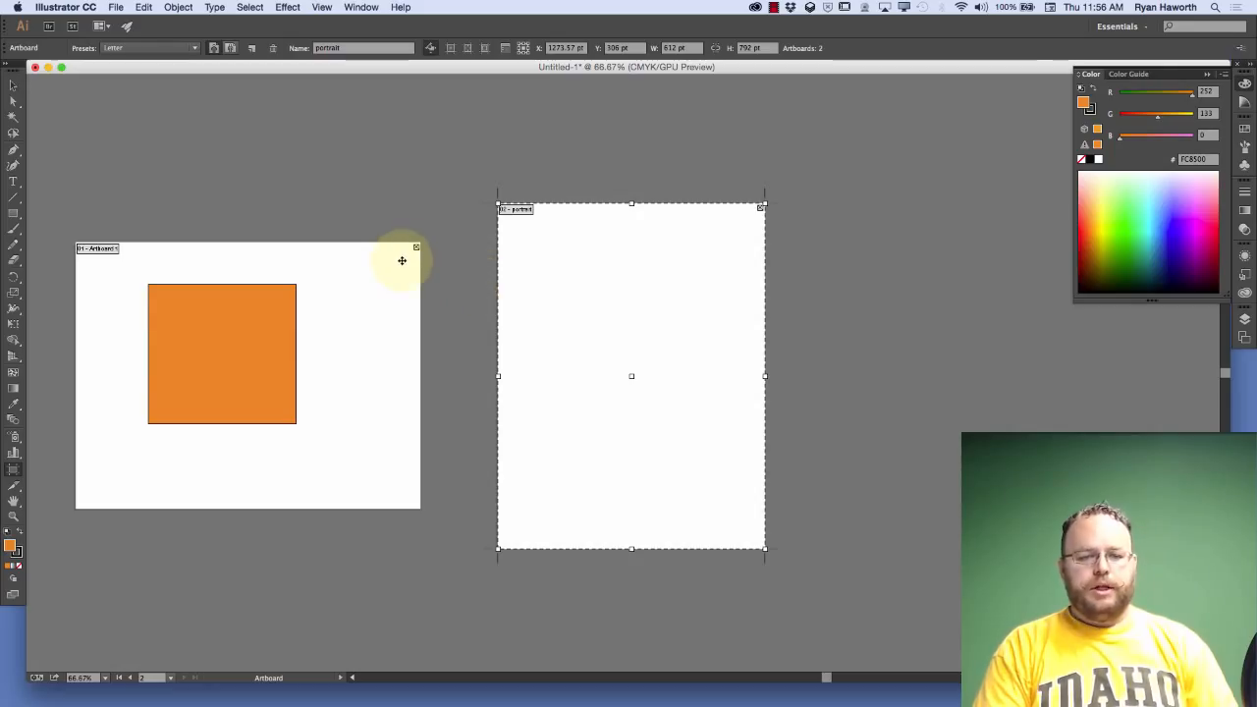
click(401, 261)
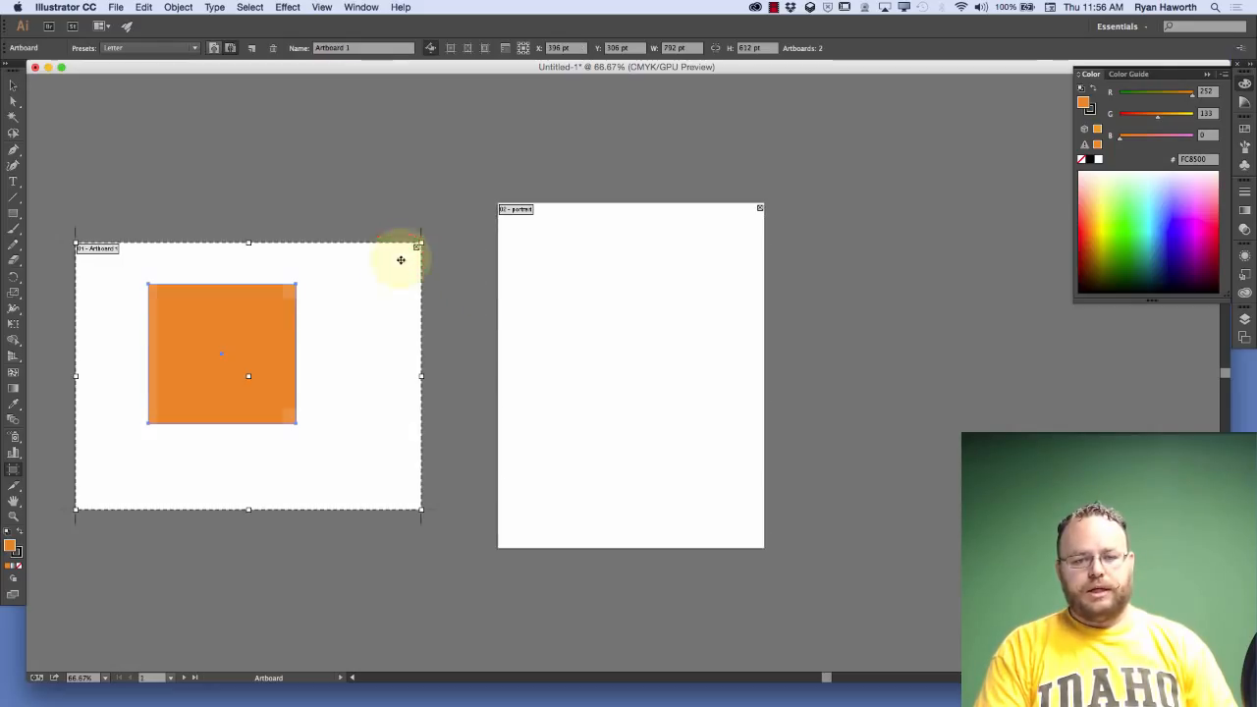
click(354, 305)
drag(354, 309, 412, 287)
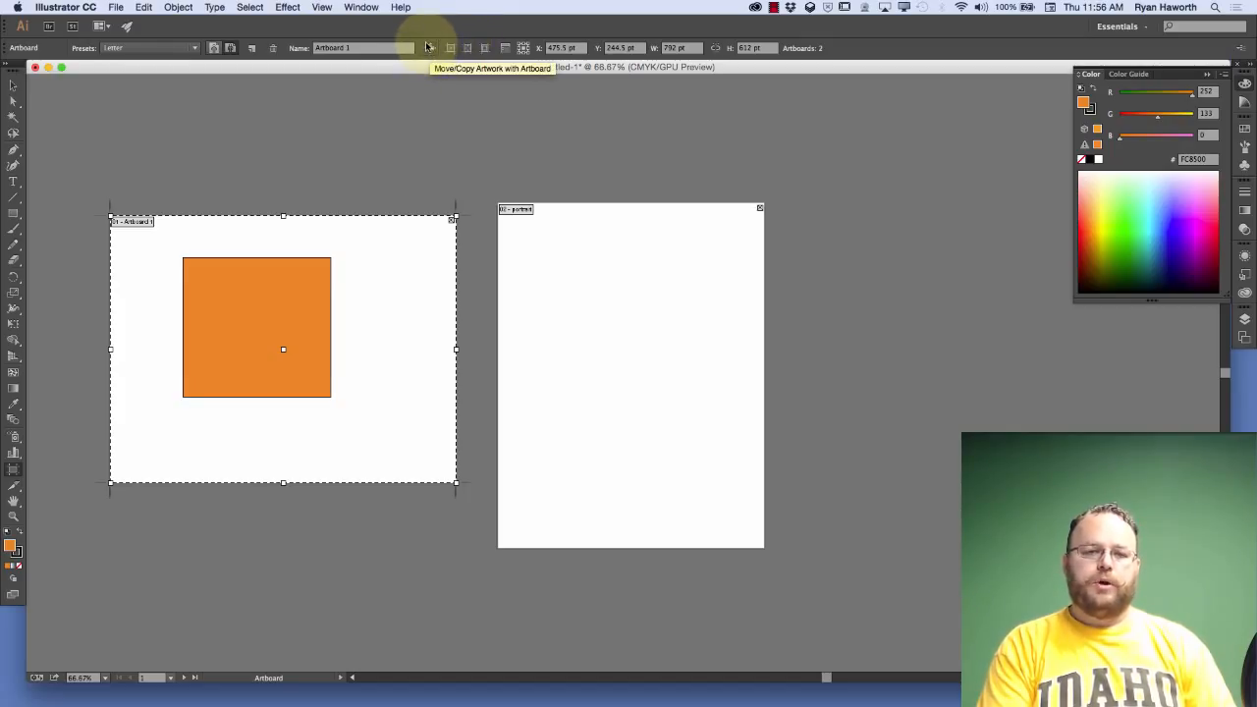
click(429, 47)
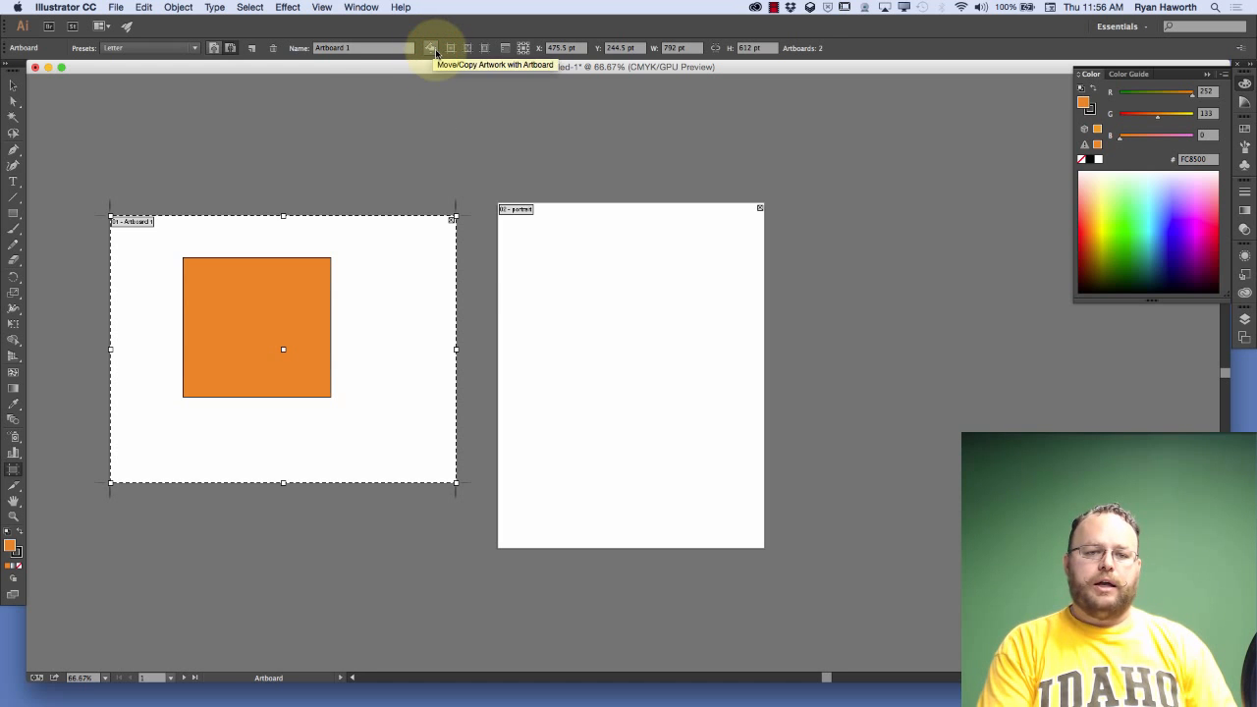
click(408, 189)
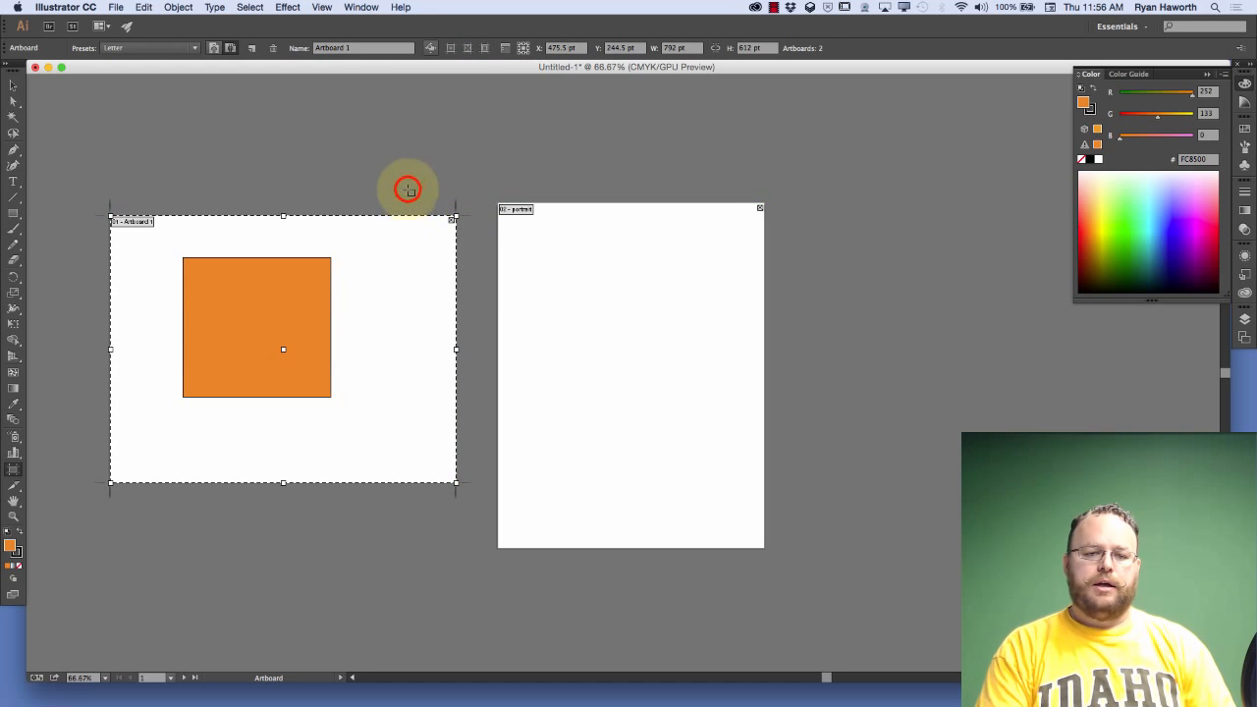
key(Escape)
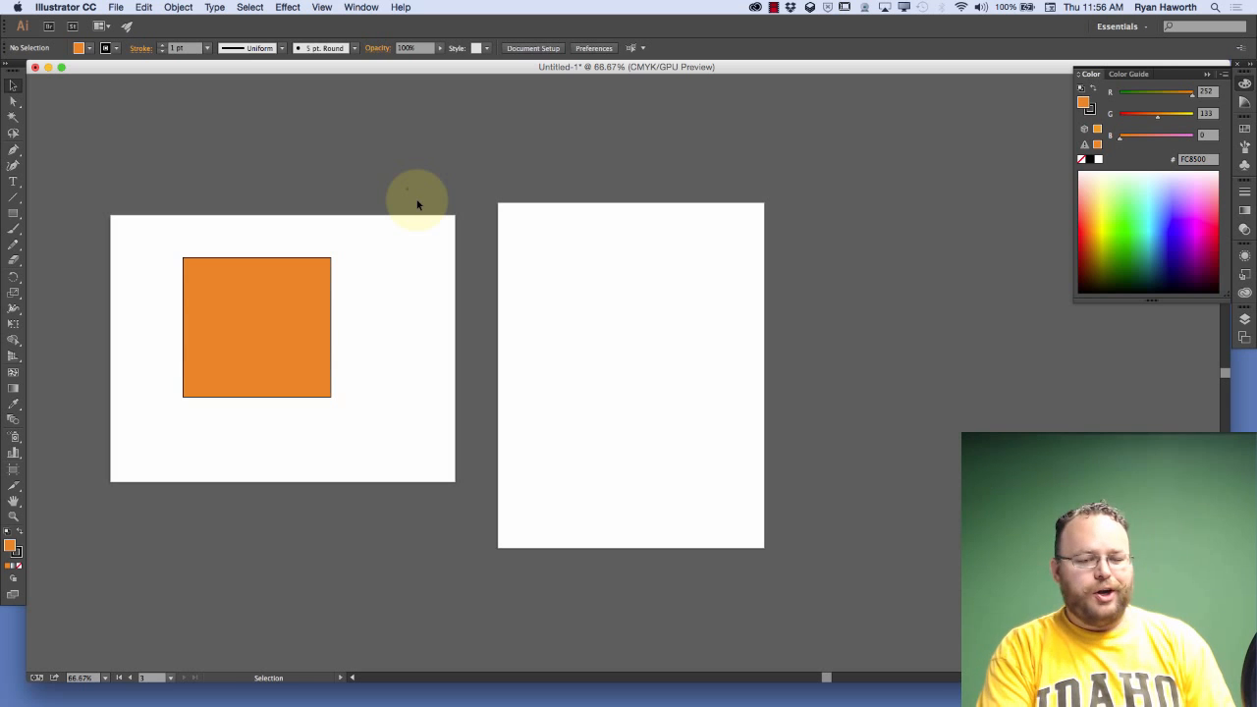
key(shift+o)
drag(408, 190, 408, 192)
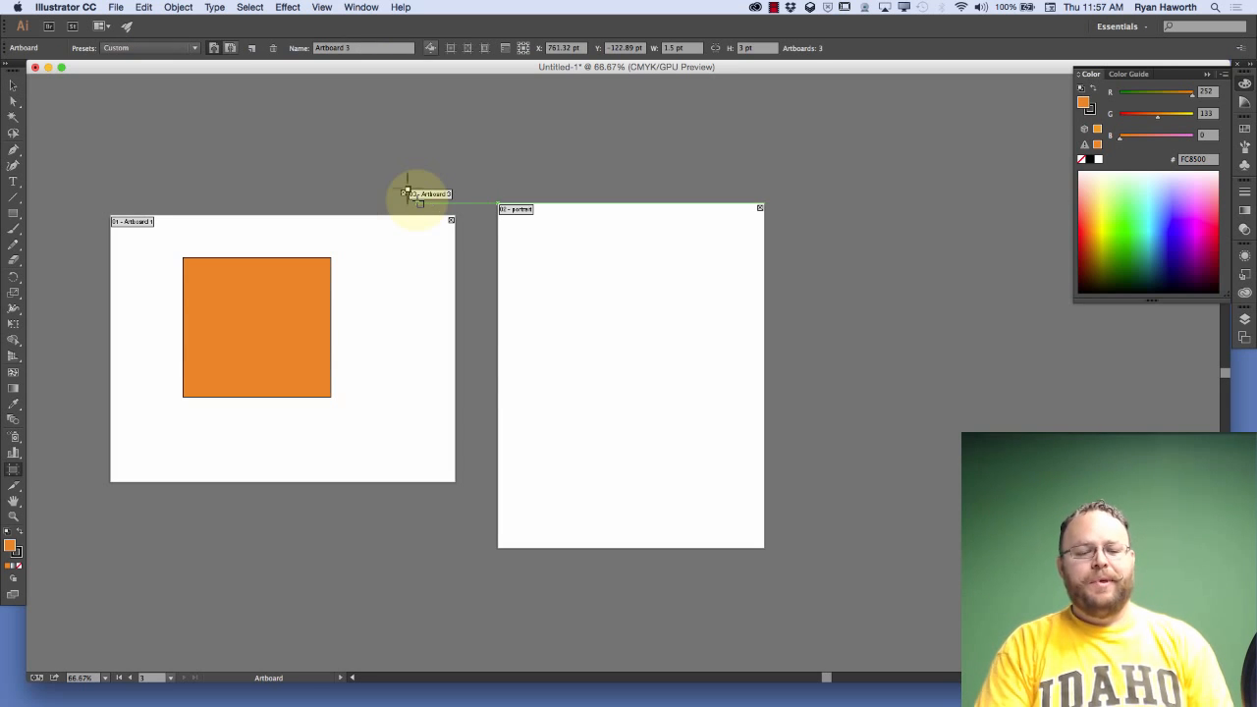
key(BackSpace)
key(BackSpace)
Move the first artboard without its artwork to about X 465 pt, Y 264 pt, and re-enable Move/Copy Artwork with Artboard
click(413, 264)
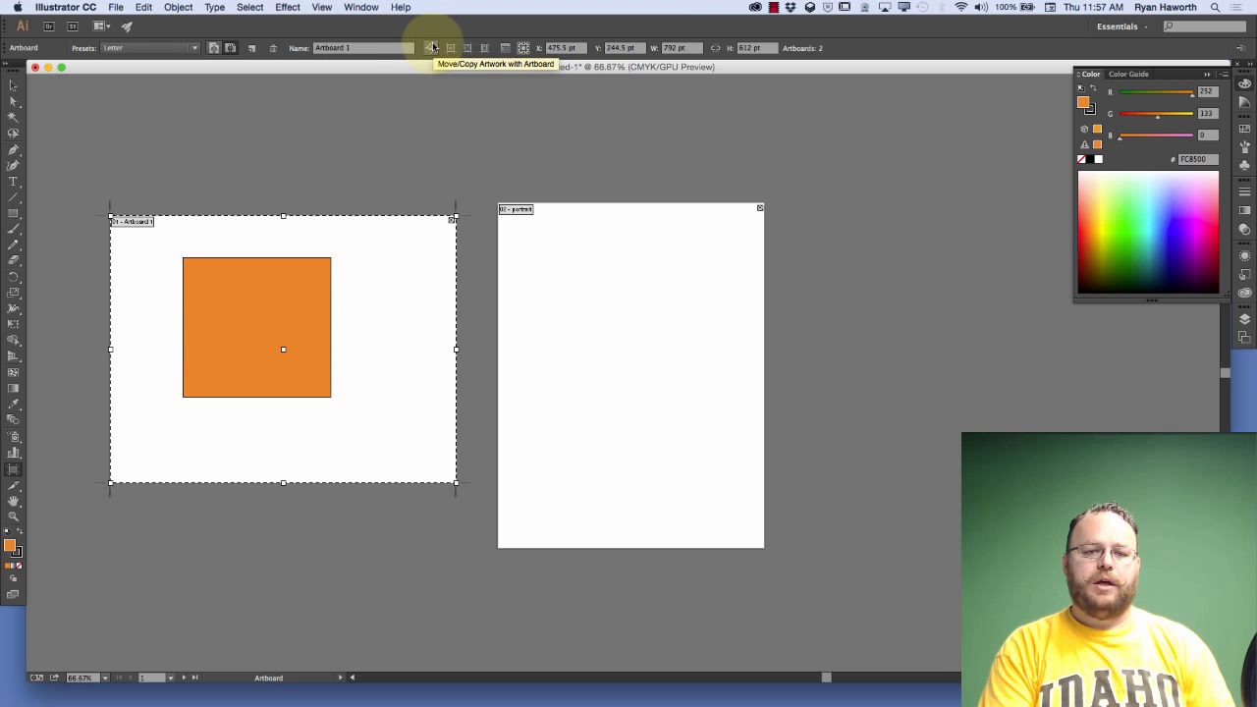
drag(382, 284, 338, 298)
click(432, 48)
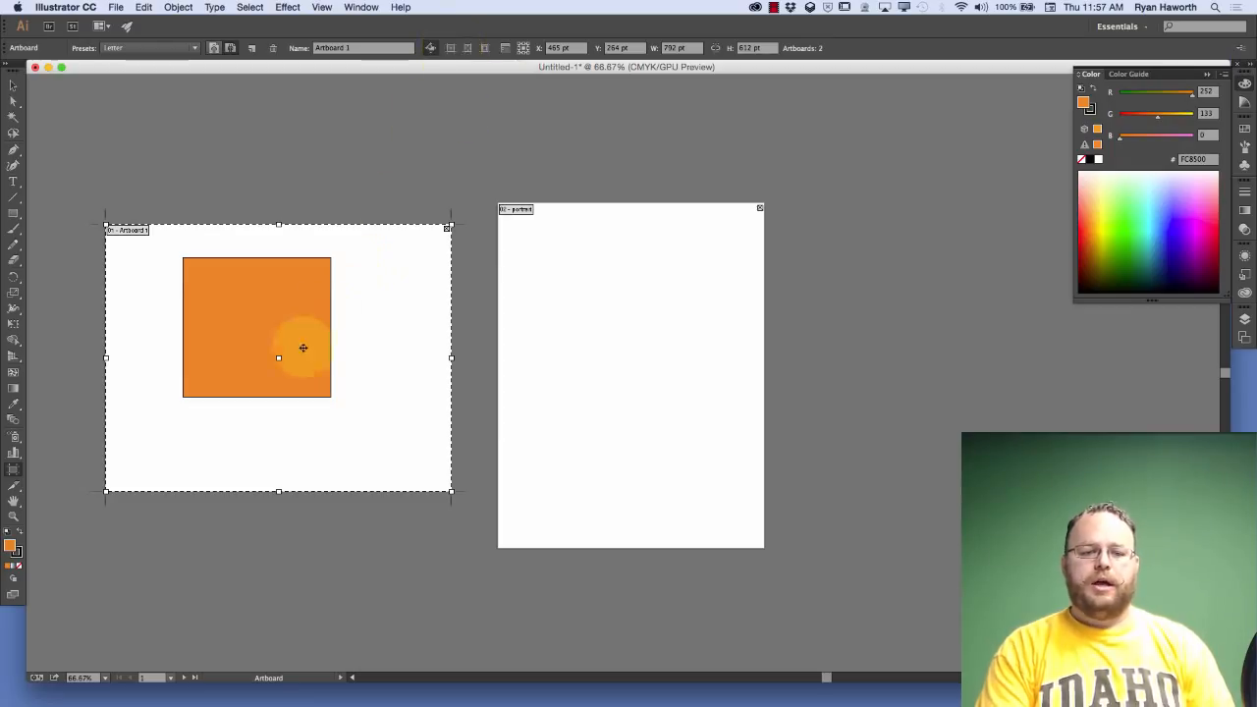
Show the first artboard's center mark and move the artboard with its square to about X 501 pt, Y 315 pt
click(451, 48)
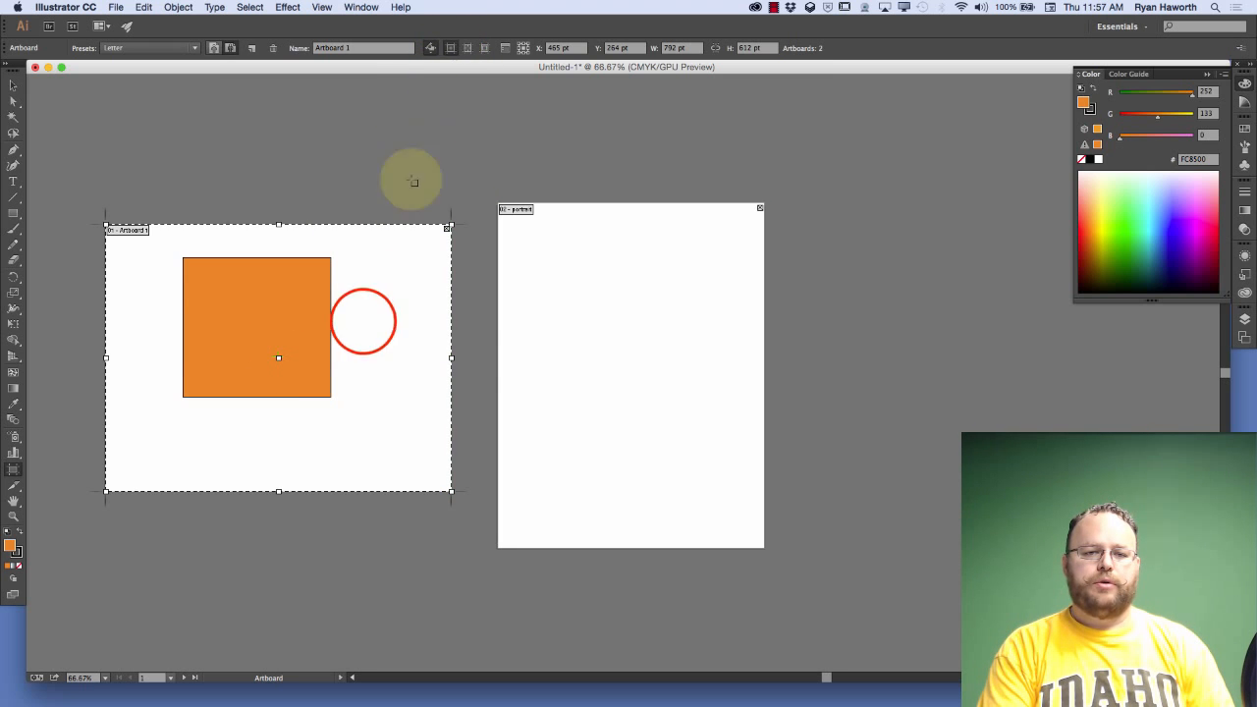
drag(363, 322, 382, 348)
Turn off moving artwork with the artboard, and show the first artboard's cross hairs and video safe areas
click(429, 48)
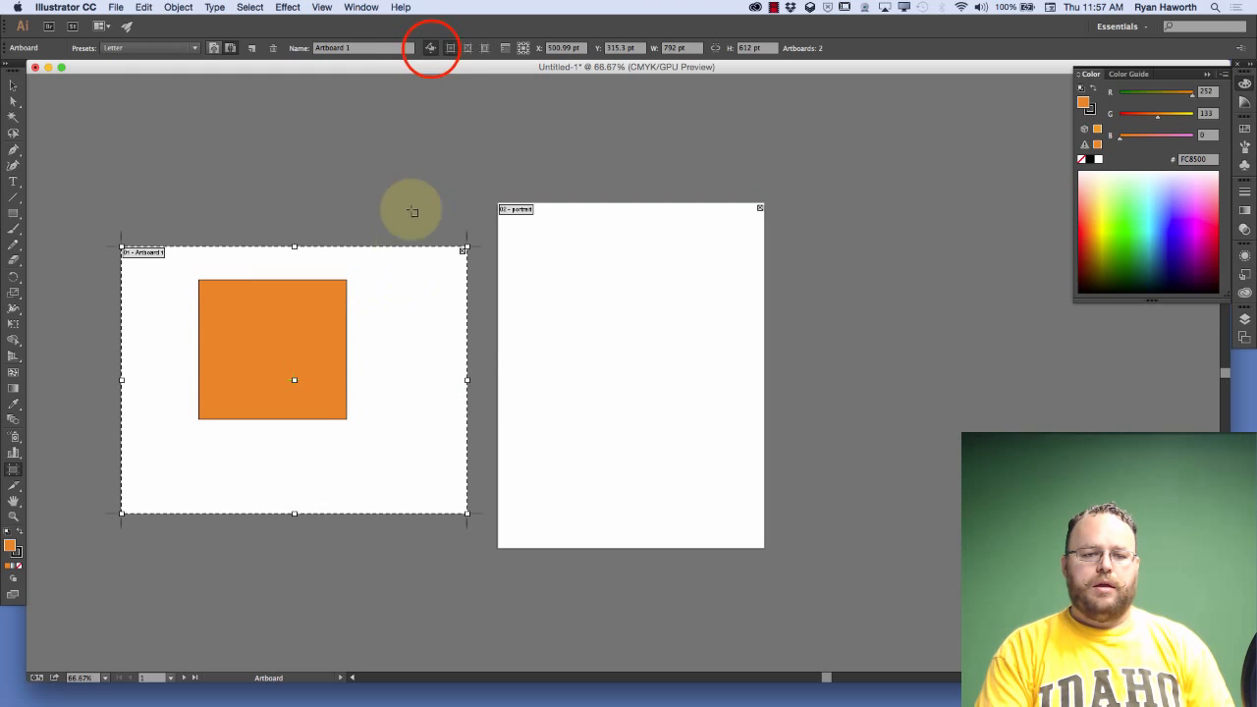
click(431, 50)
click(469, 49)
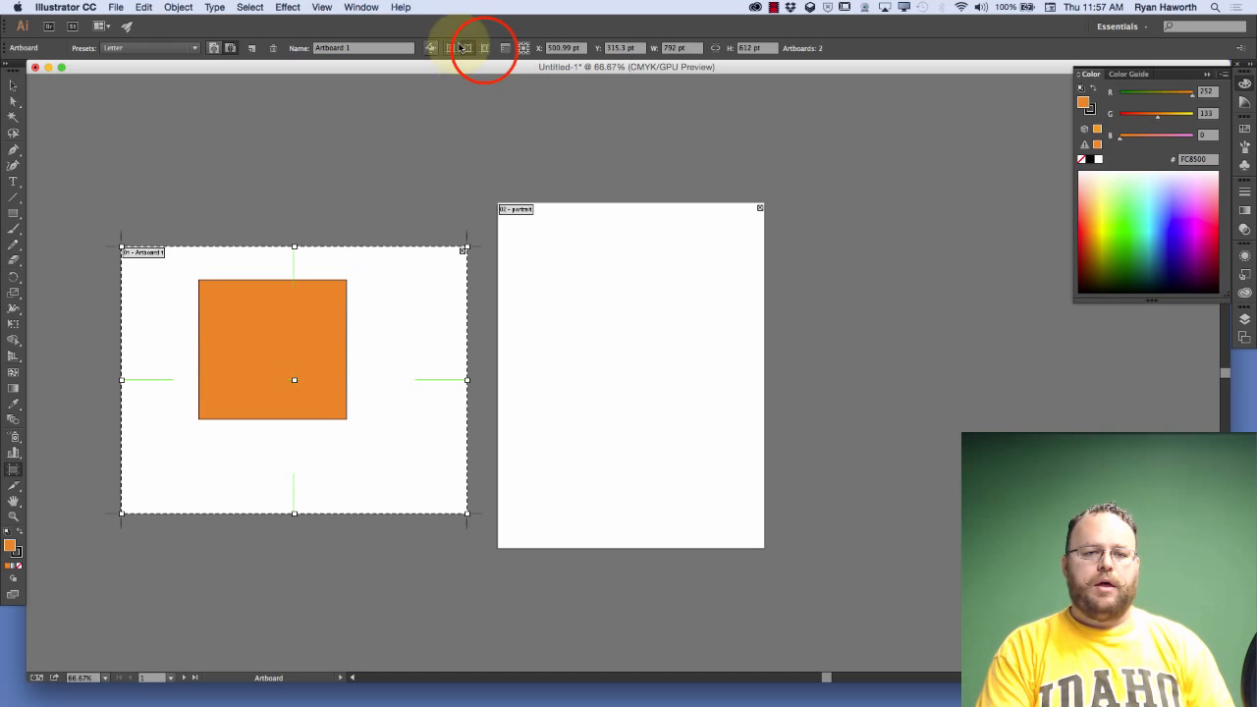
click(485, 49)
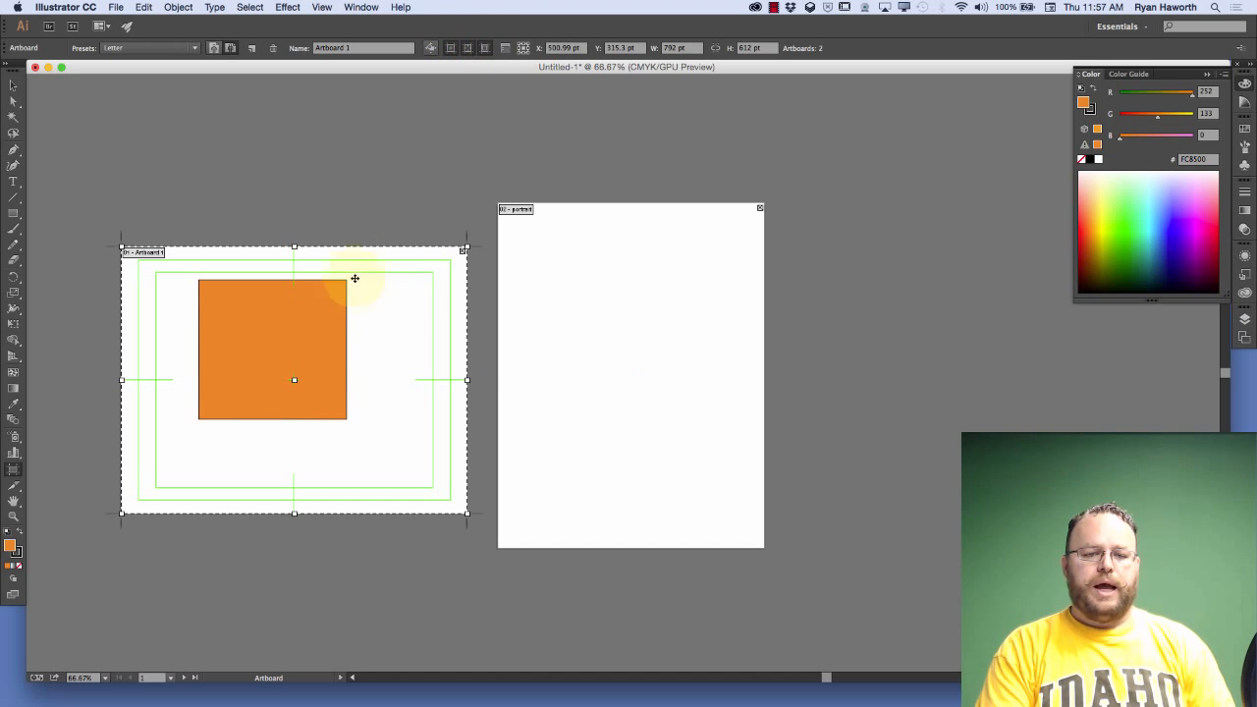
Move the first artboard up without its orange square to about X 481.5 pt, Y -38.7 pt
drag(382, 301, 366, 192)
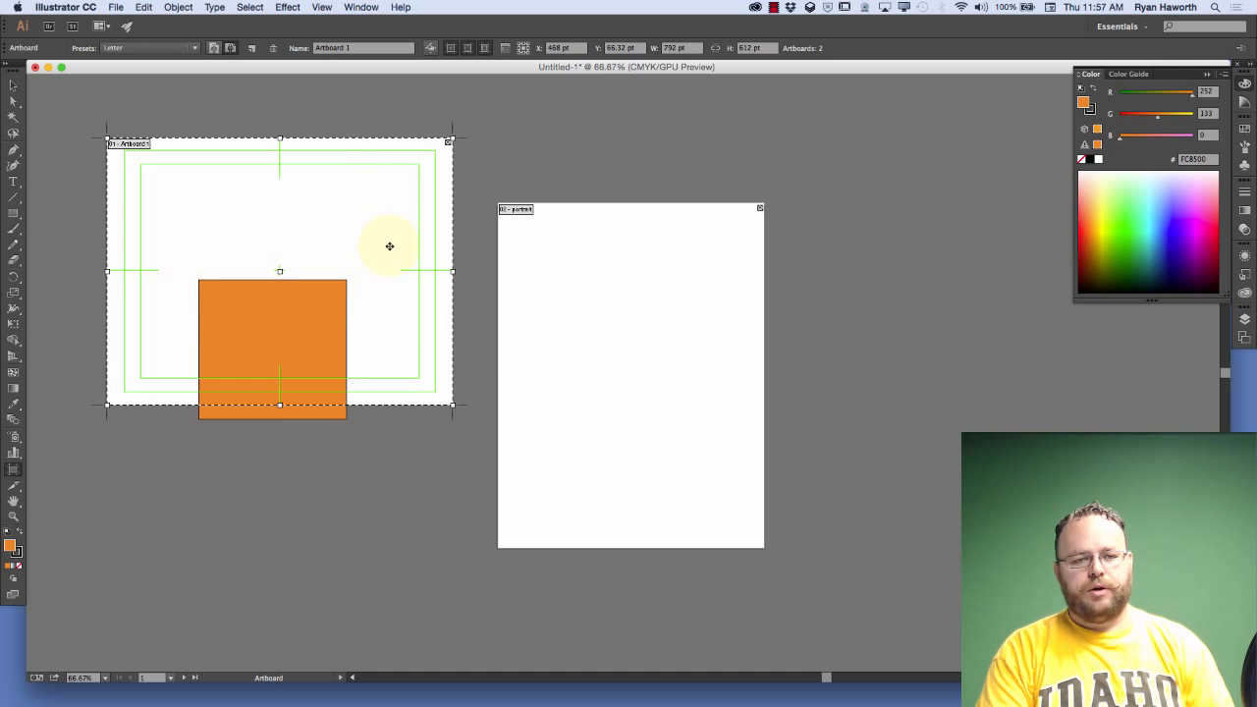
drag(370, 239, 375, 192)
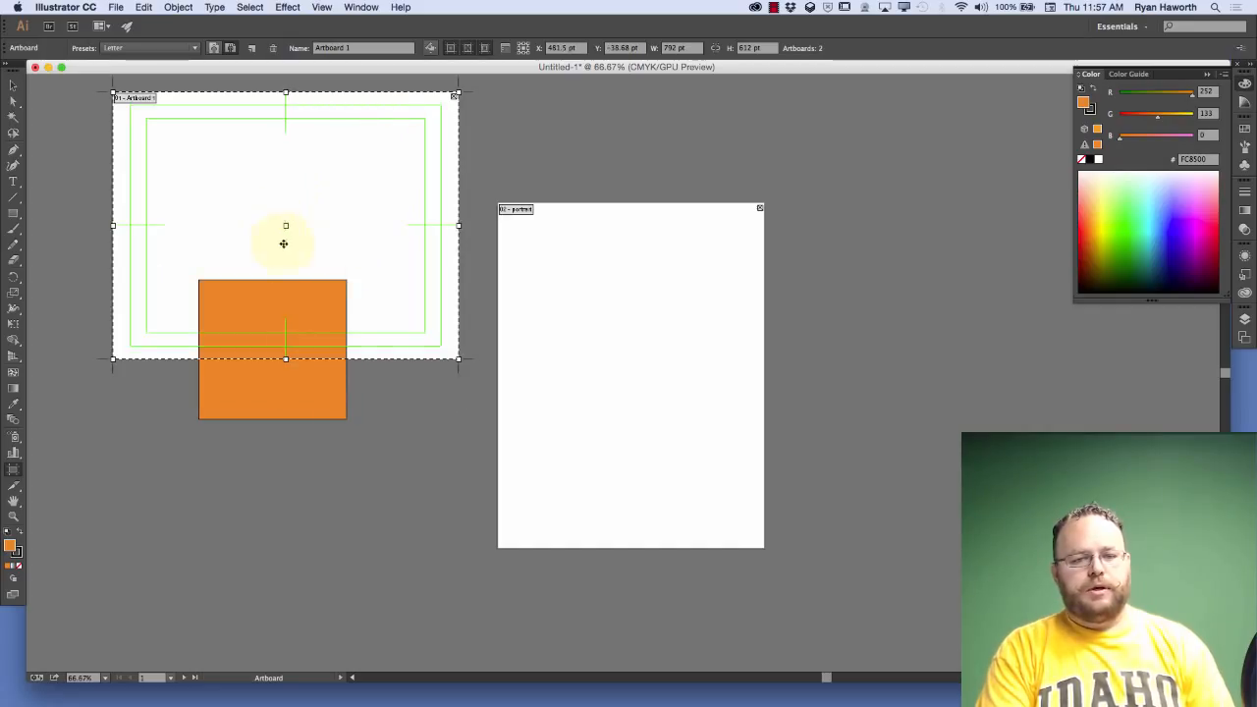
click(295, 206)
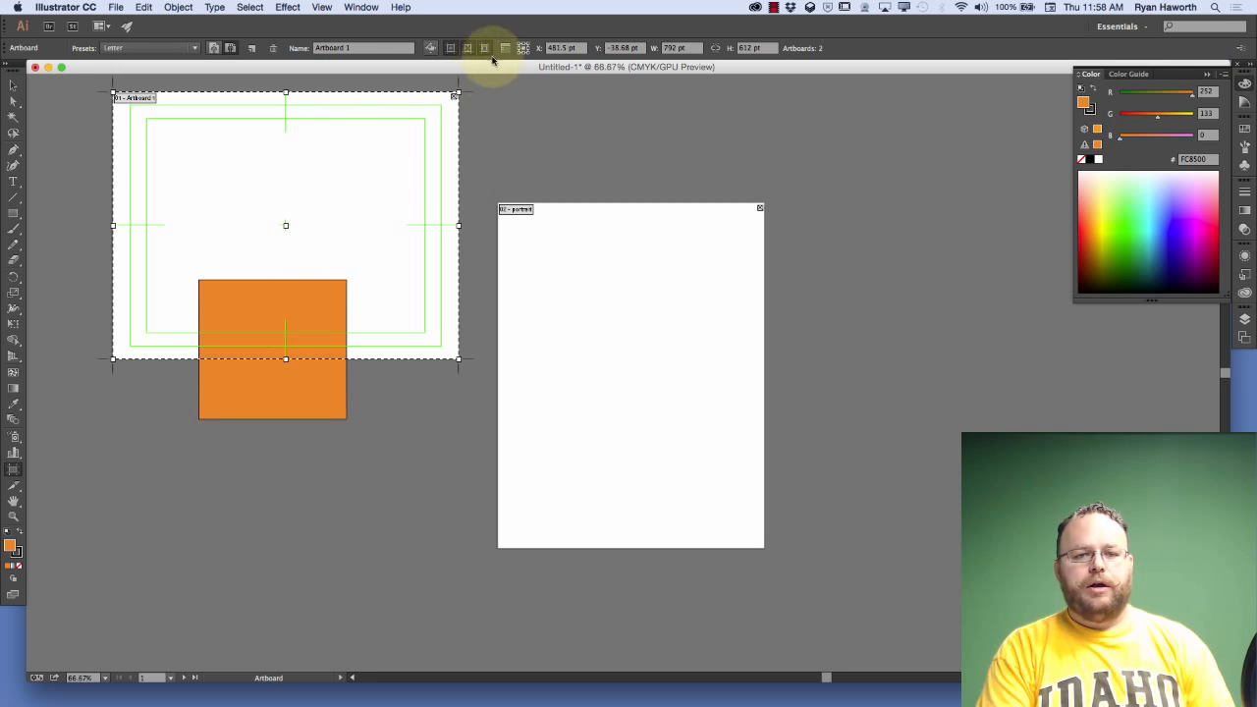
Hide the center mark, cross hairs and video safe areas on the first artboard
click(453, 49)
click(452, 50)
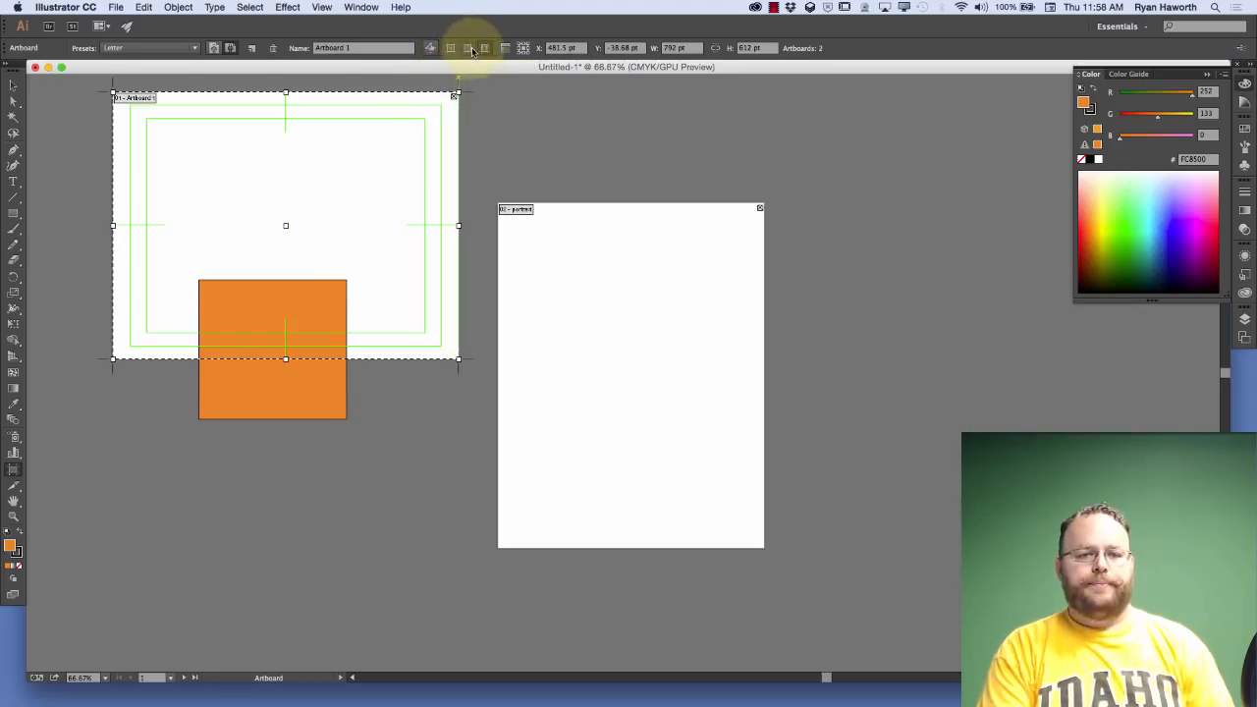
click(471, 49)
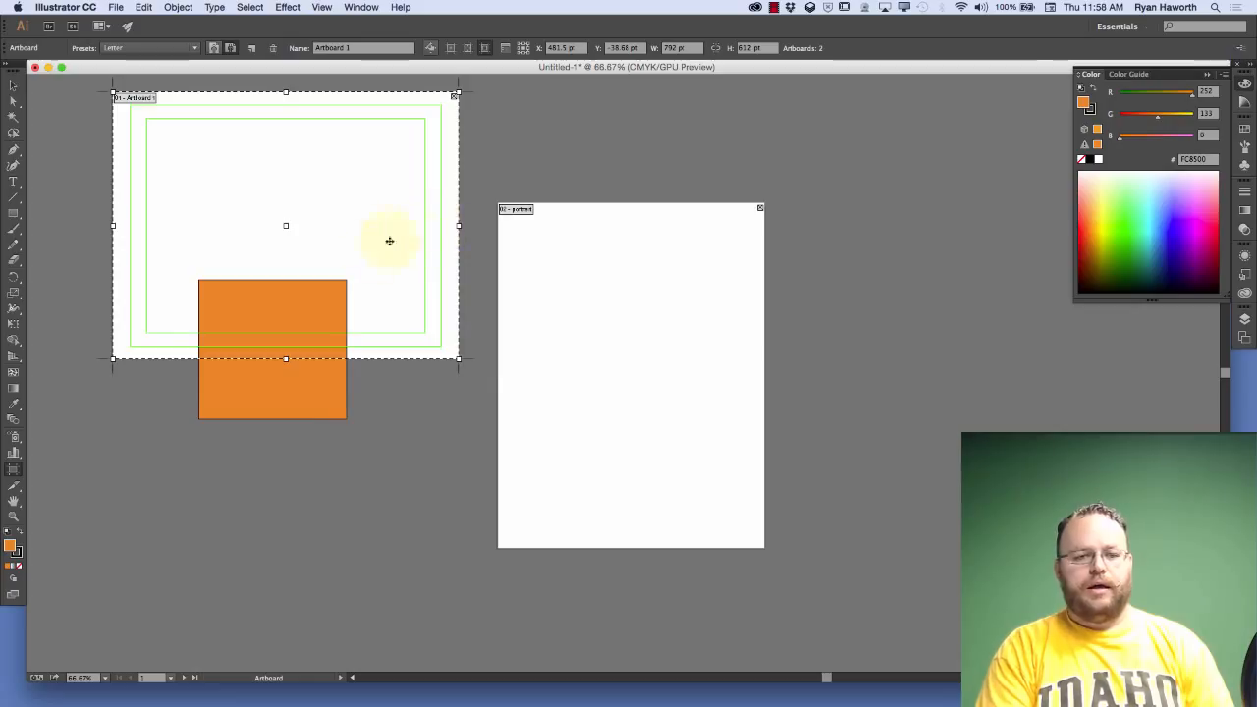
click(486, 48)
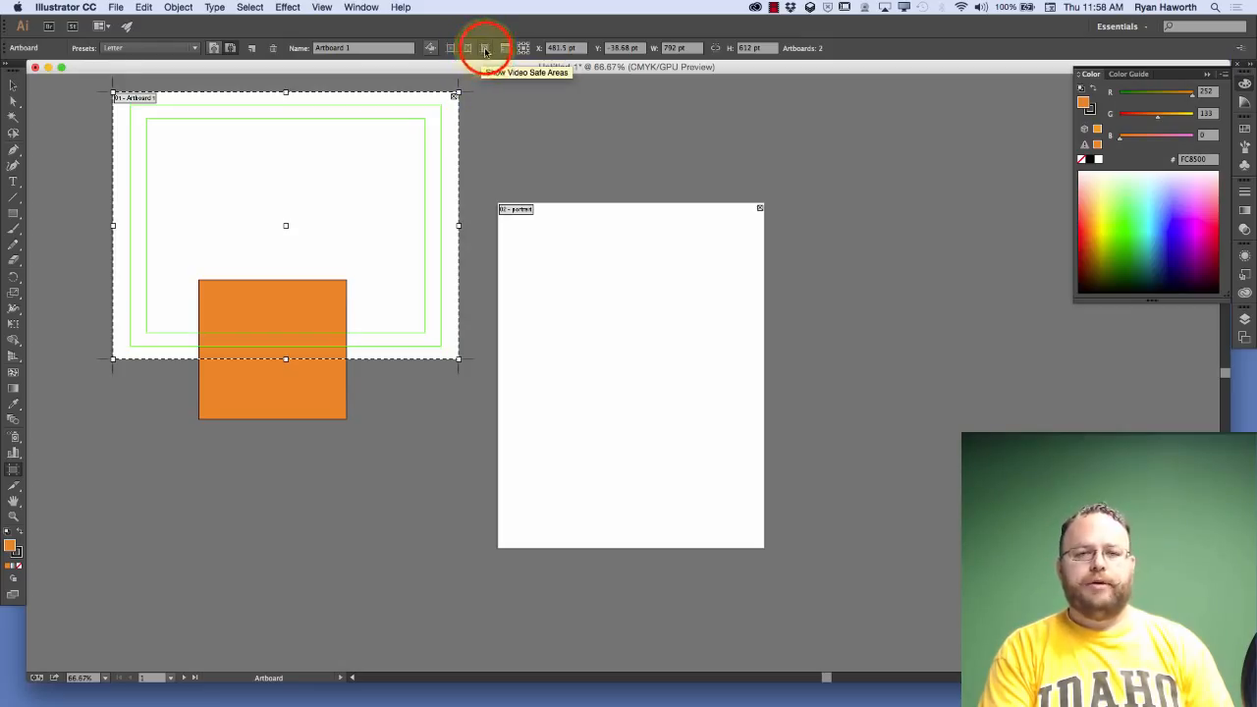
click(485, 48)
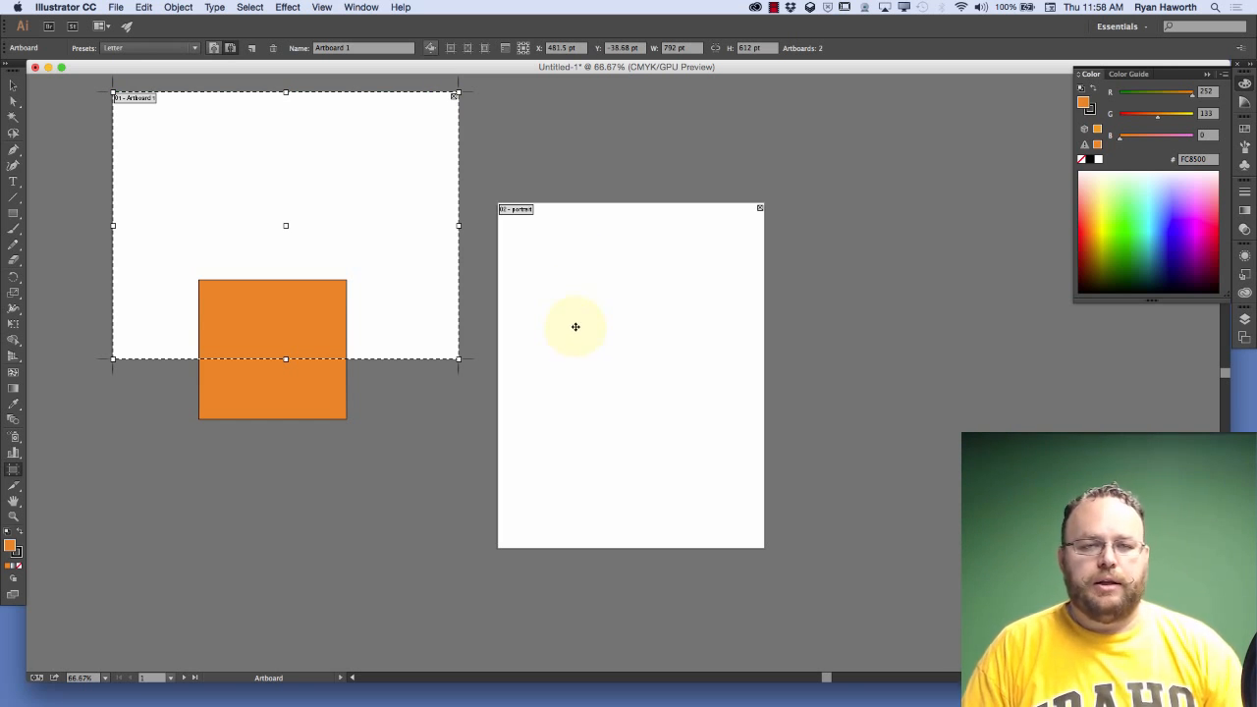
Move the first artboard back down around the orange square to about X 469.5 pt, Y 267 pt, and open its Artboard Options
drag(401, 241, 398, 357)
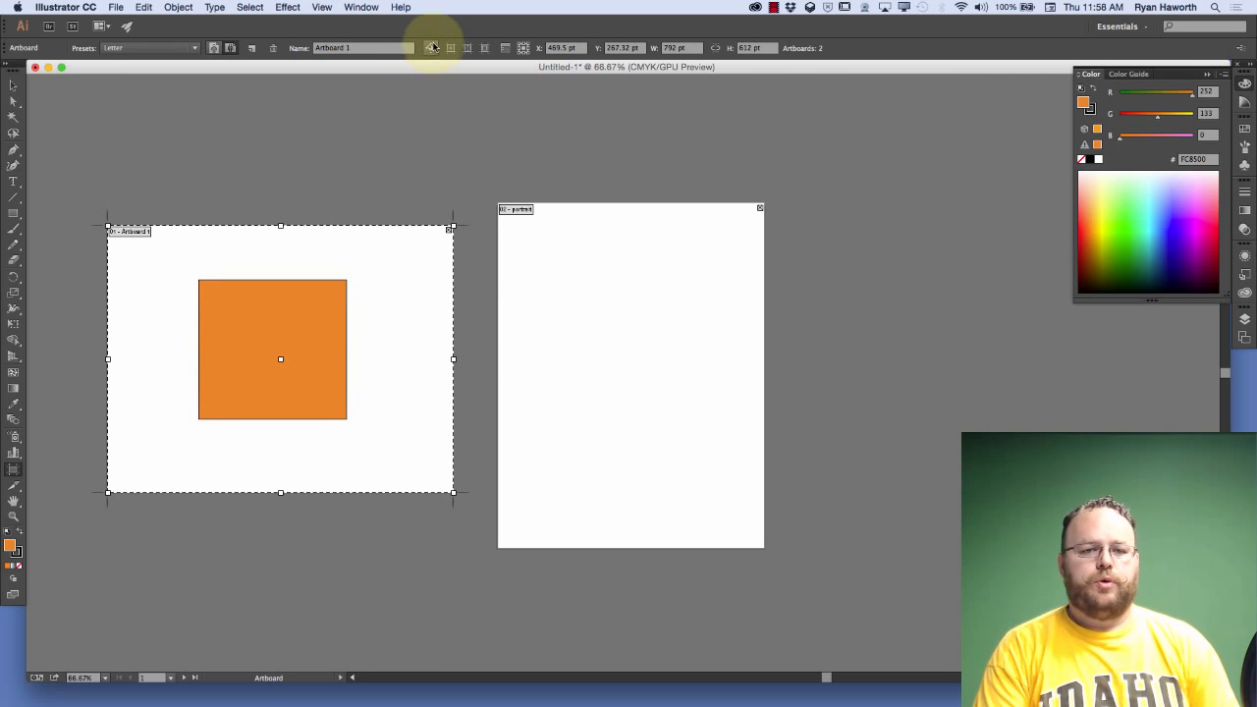
click(505, 48)
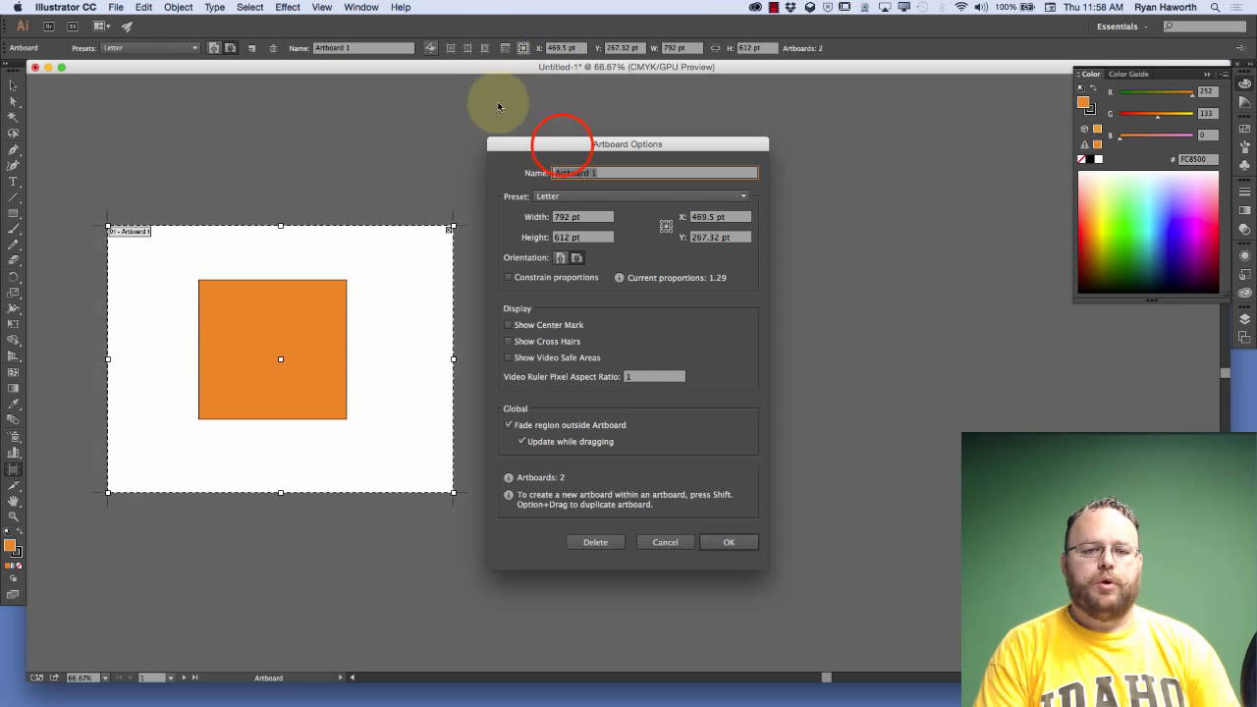
drag(560, 144, 635, 121)
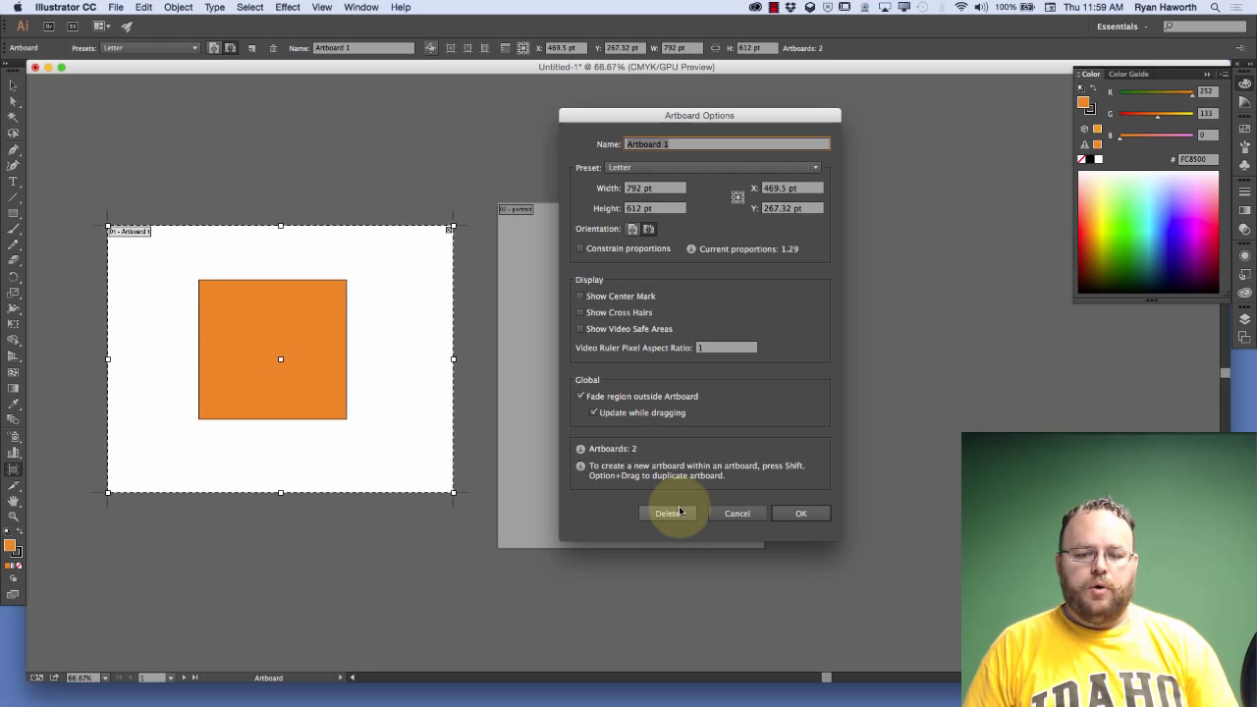
Cancel the Artboard Options and move the portrait artboard to about X 1314 pt, Y 325.5 pt
click(736, 513)
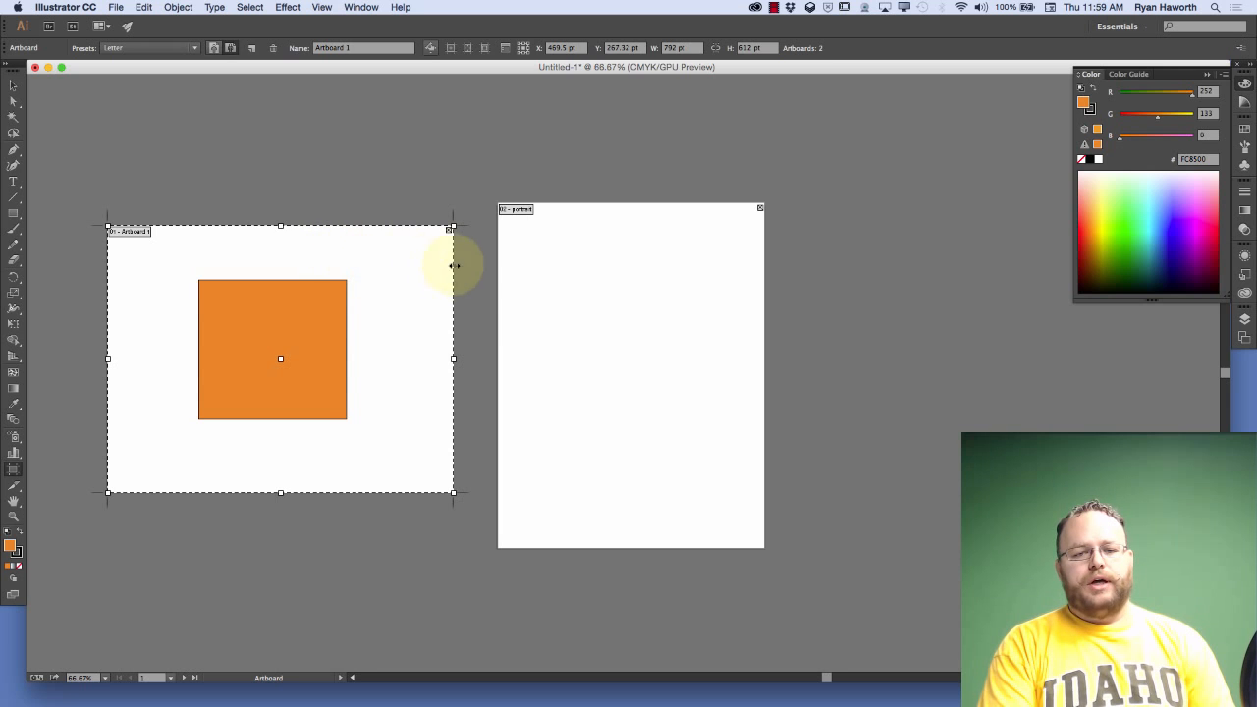
click(572, 292)
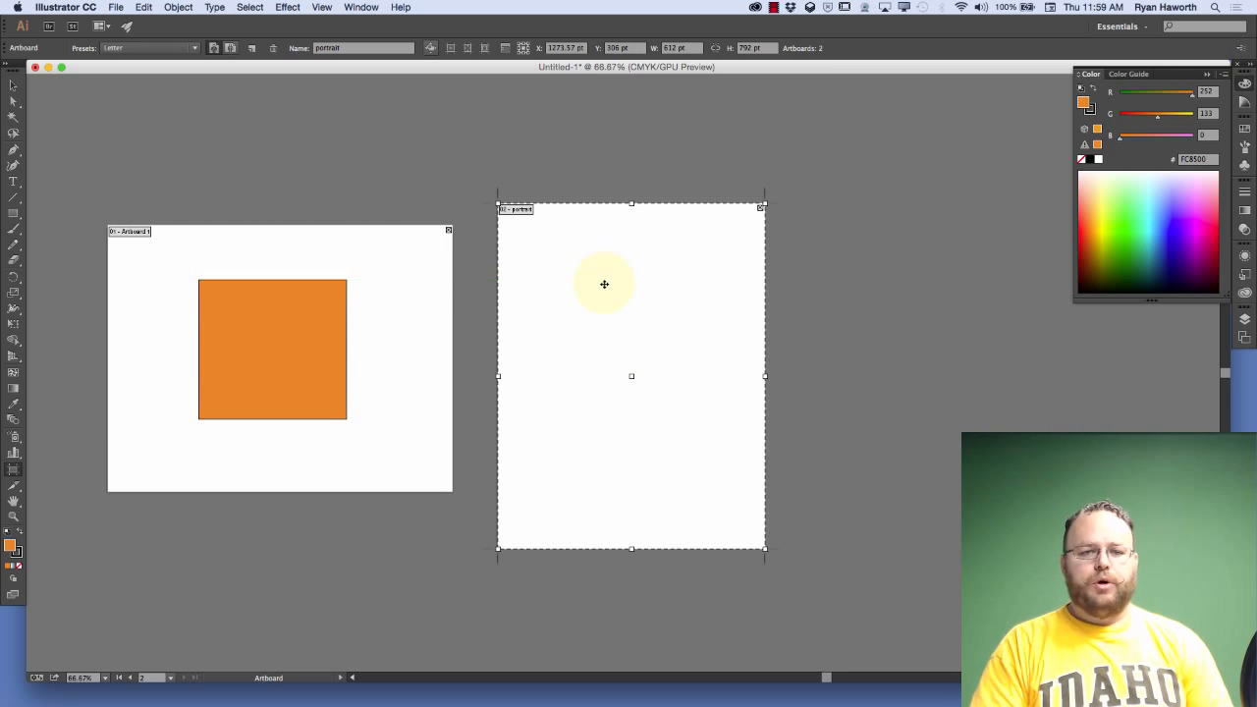
drag(556, 261, 640, 236)
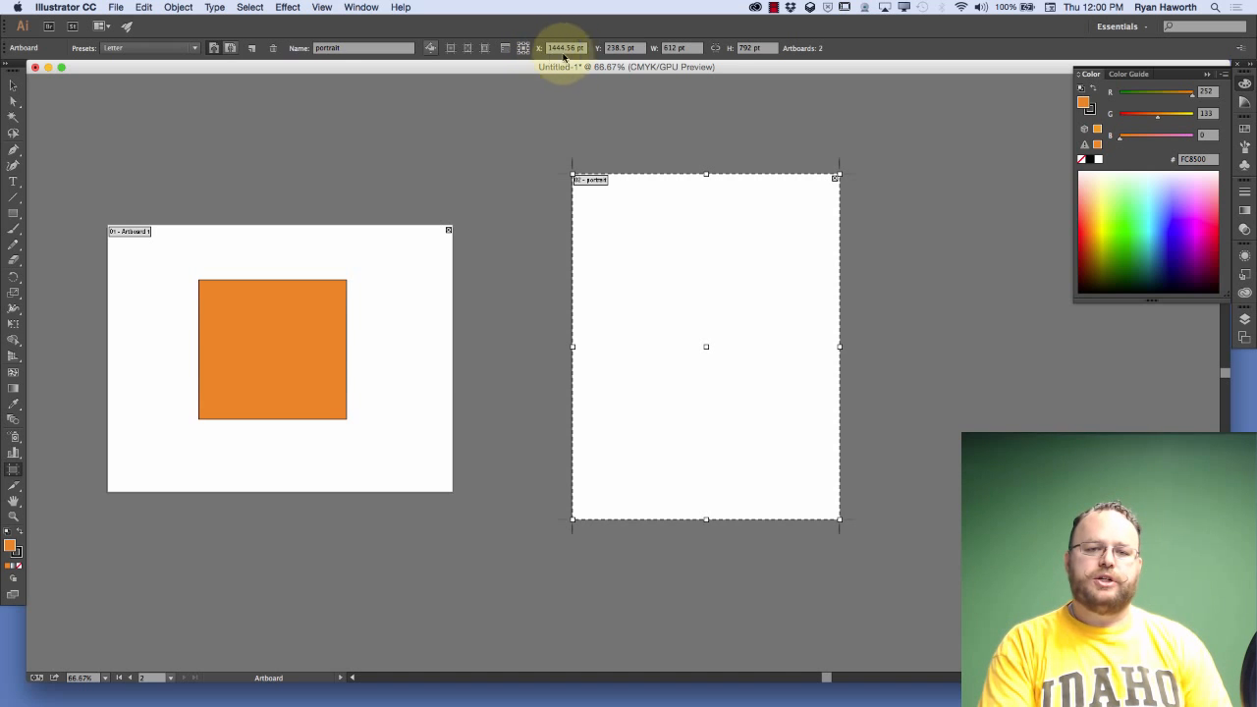
click(604, 205)
drag(604, 206, 565, 249)
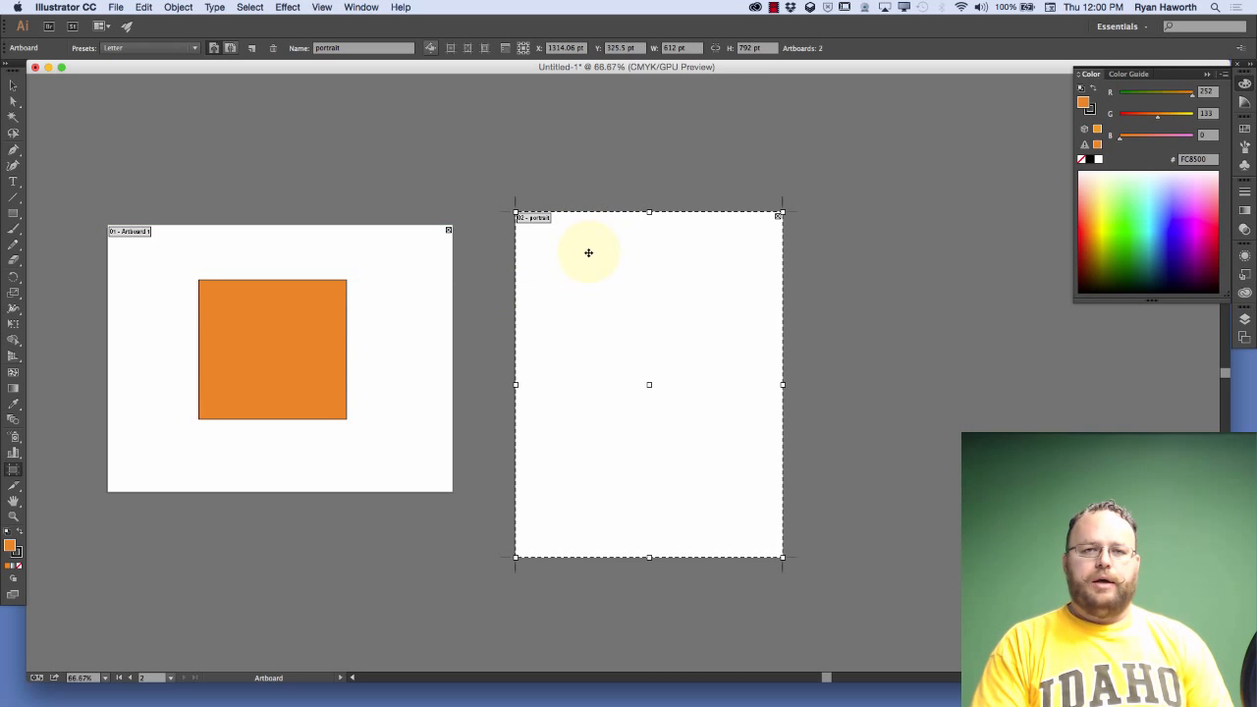
Turn on constrained width and height proportions and resize the portrait artboard freehand to about 613 × 833 pt
click(717, 48)
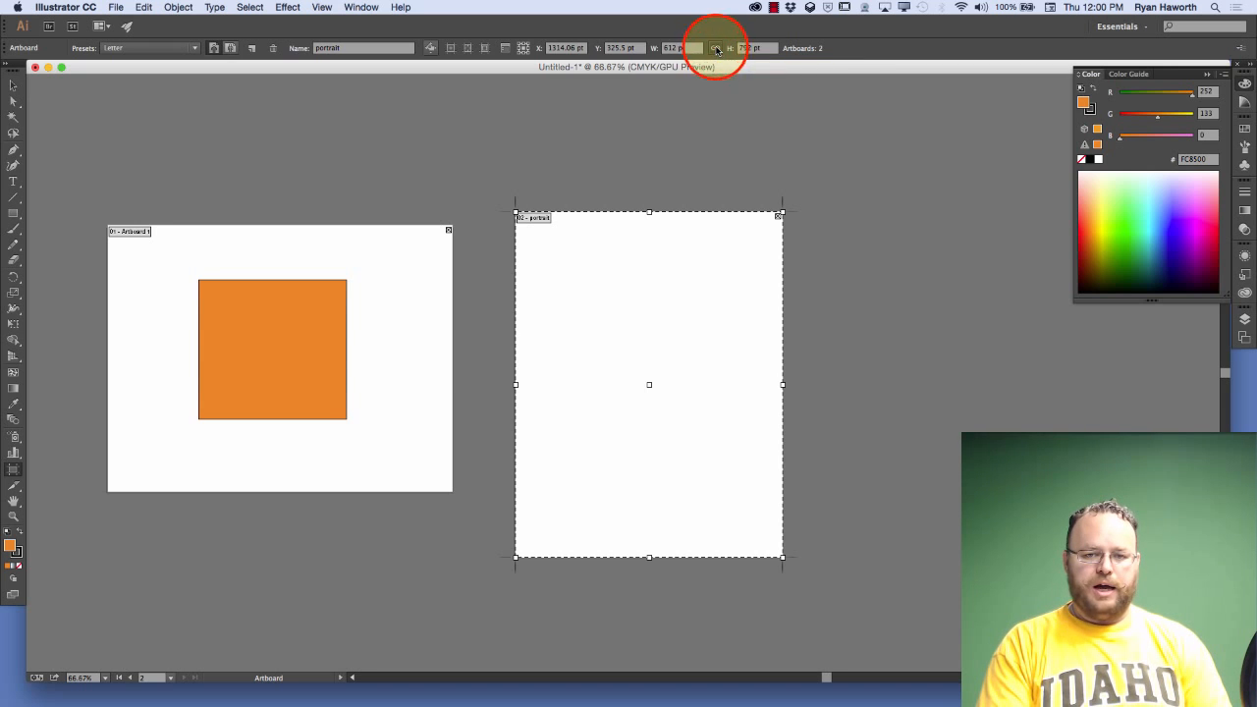
drag(783, 558, 731, 514)
drag(735, 364, 731, 393)
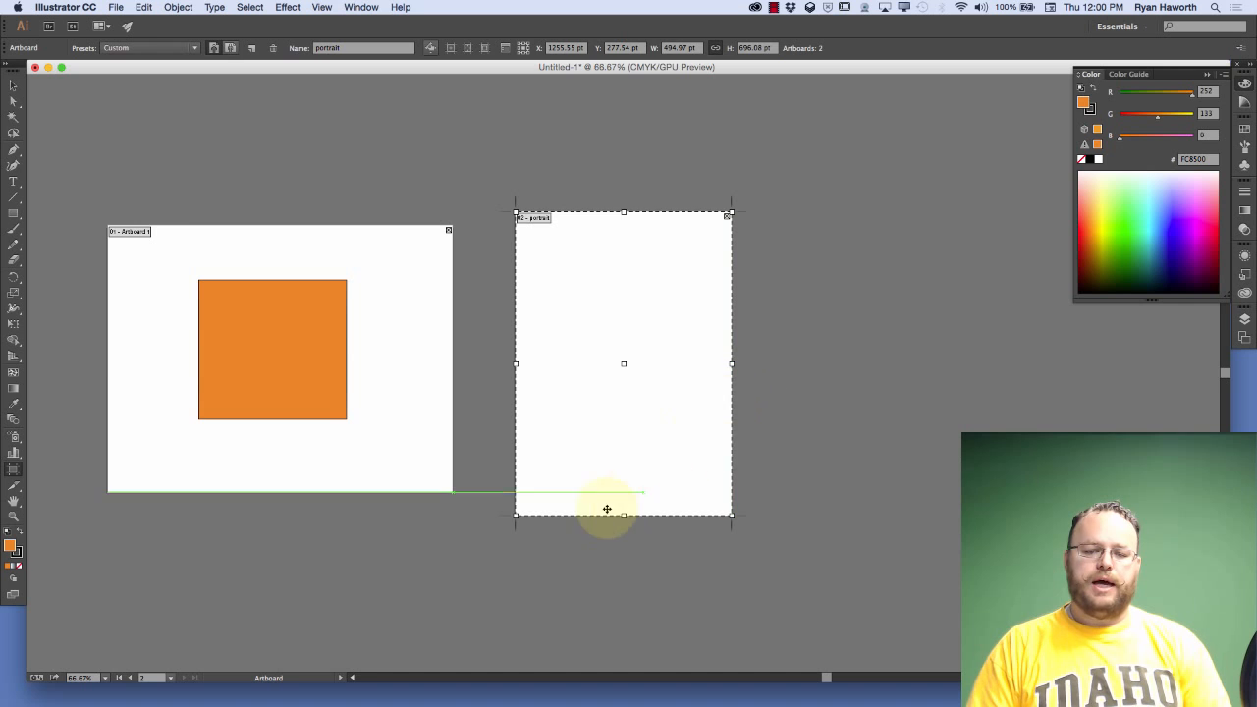
drag(730, 514, 800, 591)
Set the portrait artboard's width to 8.5 in and its height to 792 pt
click(680, 47)
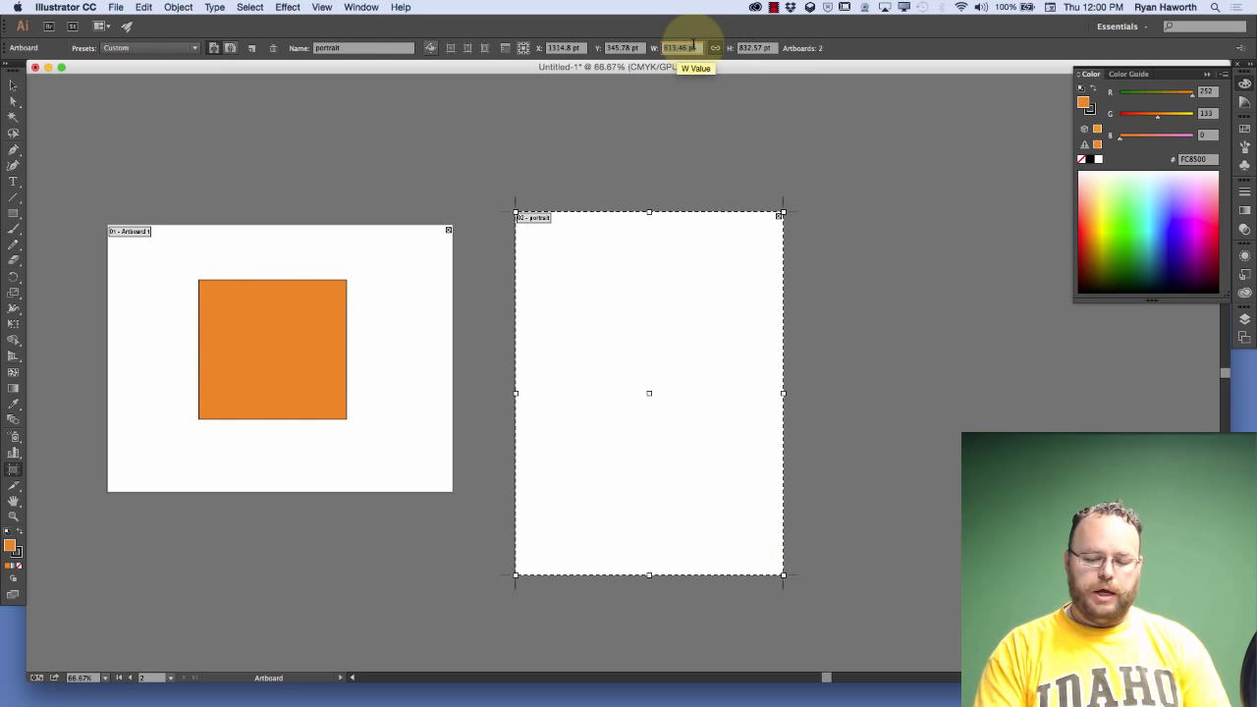
text(8)
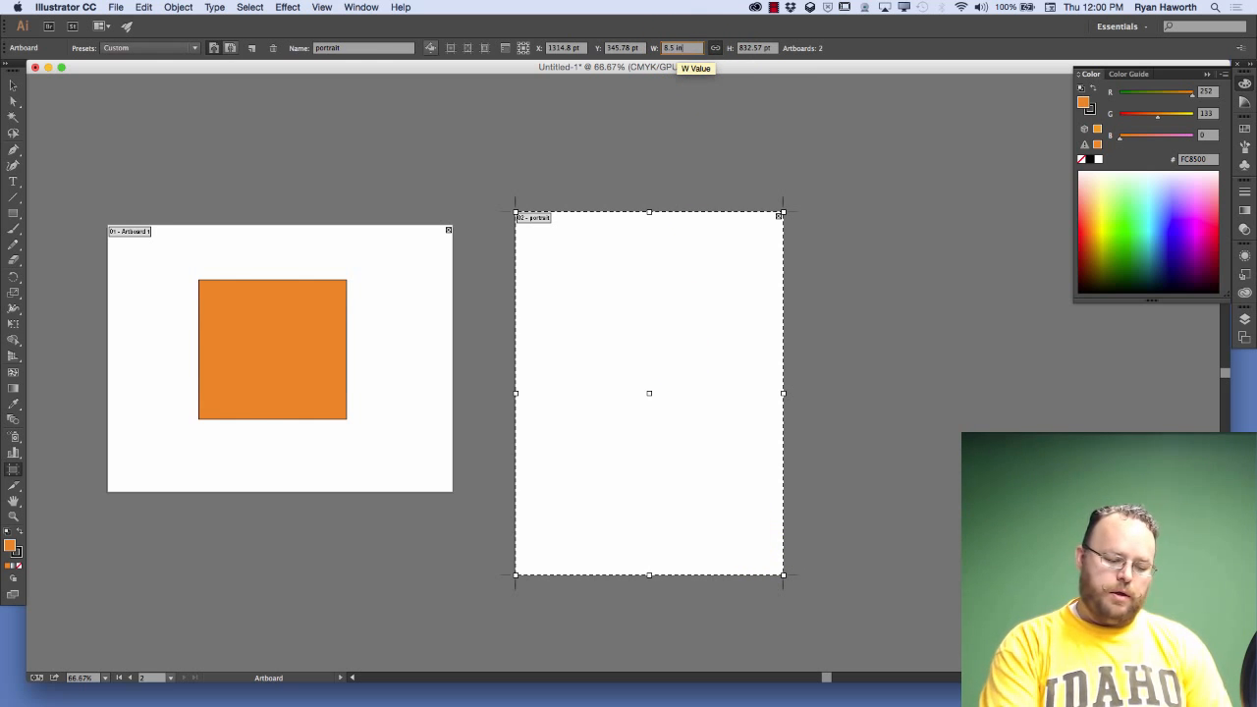
text(.5 in)
key(Return)
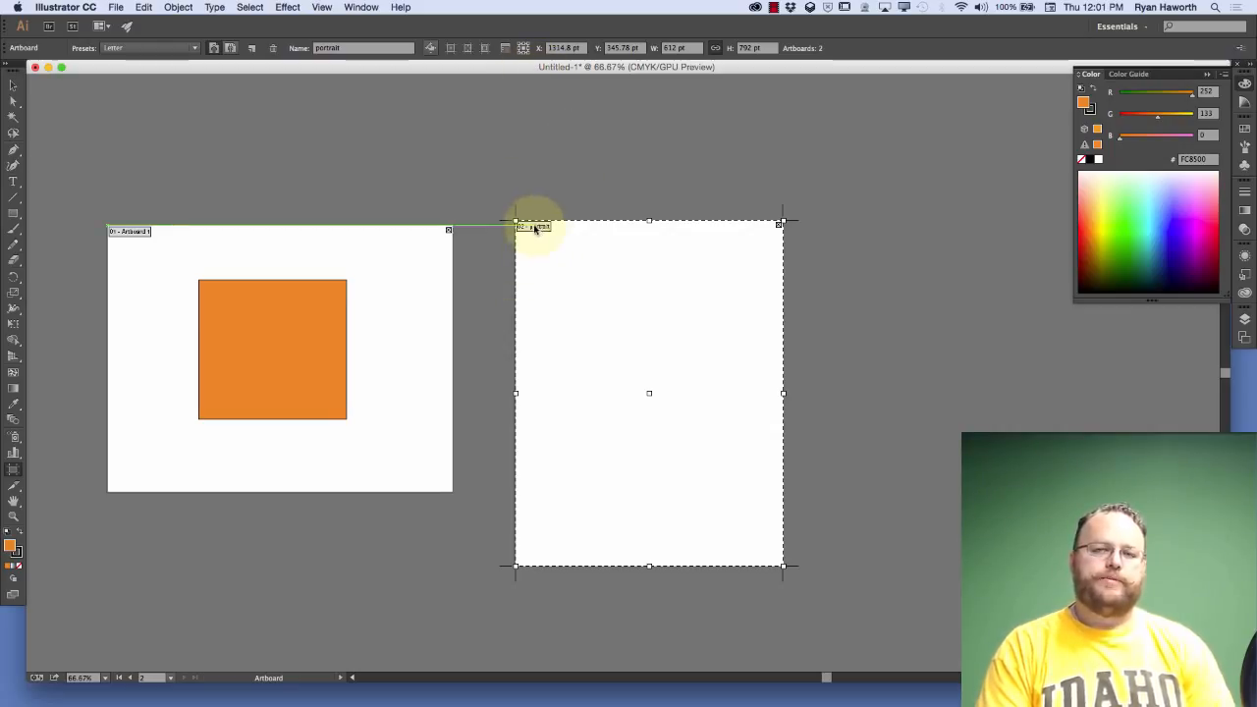
Position the portrait artboard at X 0, Y 0 using its top-right corner as the reference point
click(527, 47)
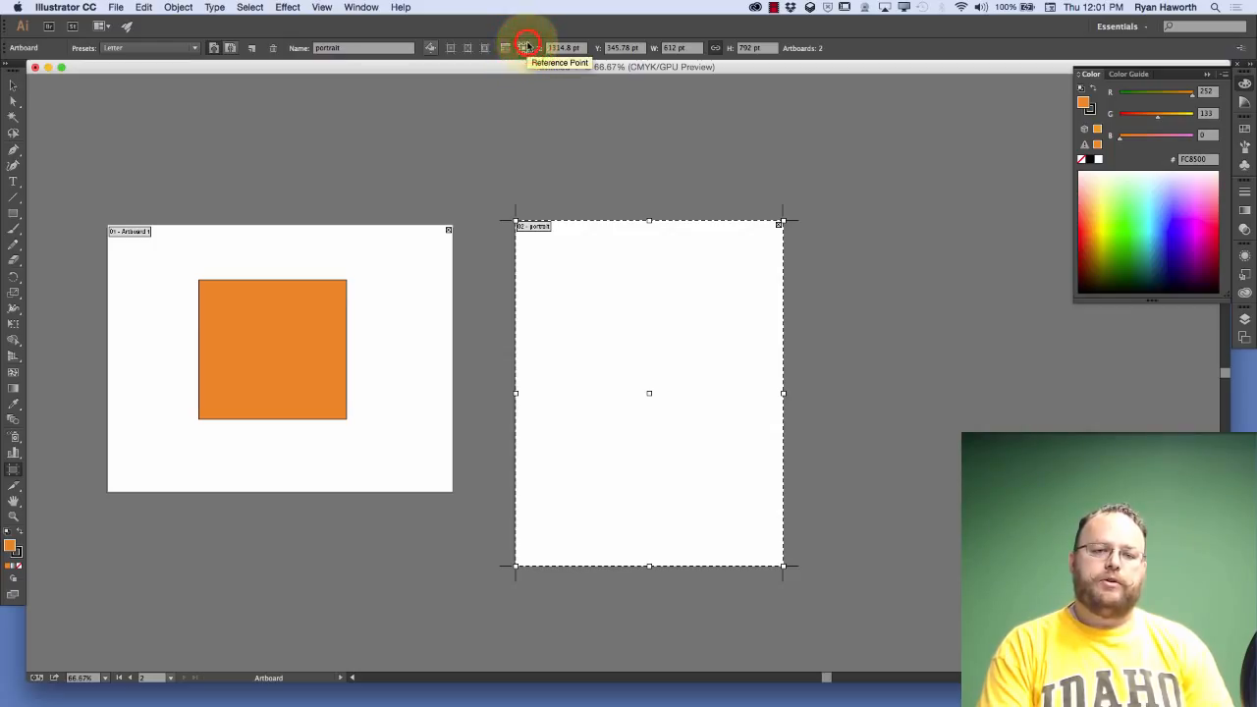
click(587, 48)
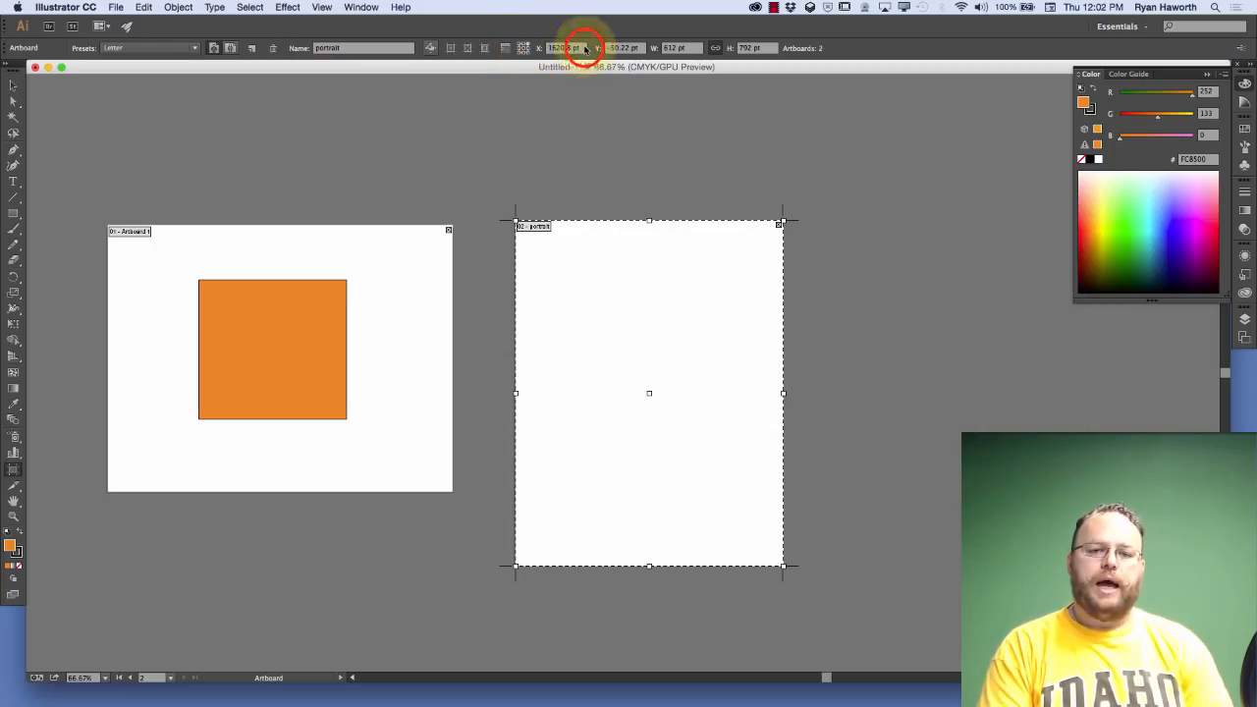
text(0)
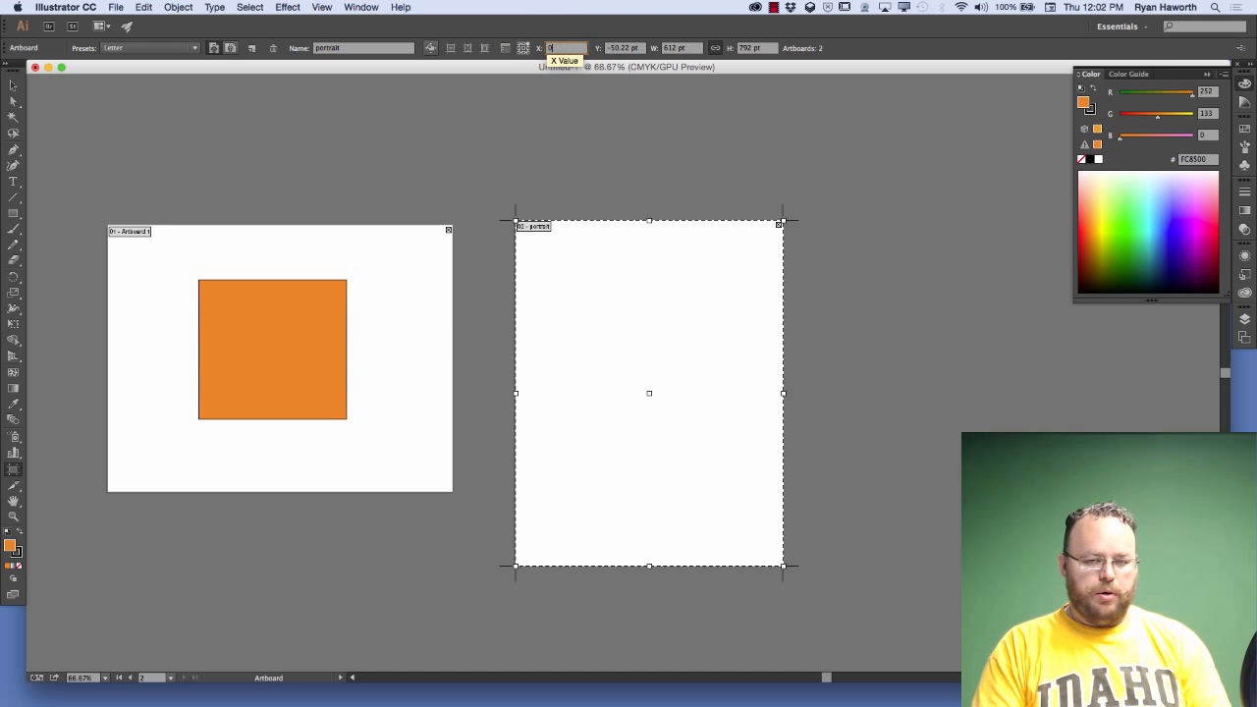
key(Tab)
text(0)
key(Return)
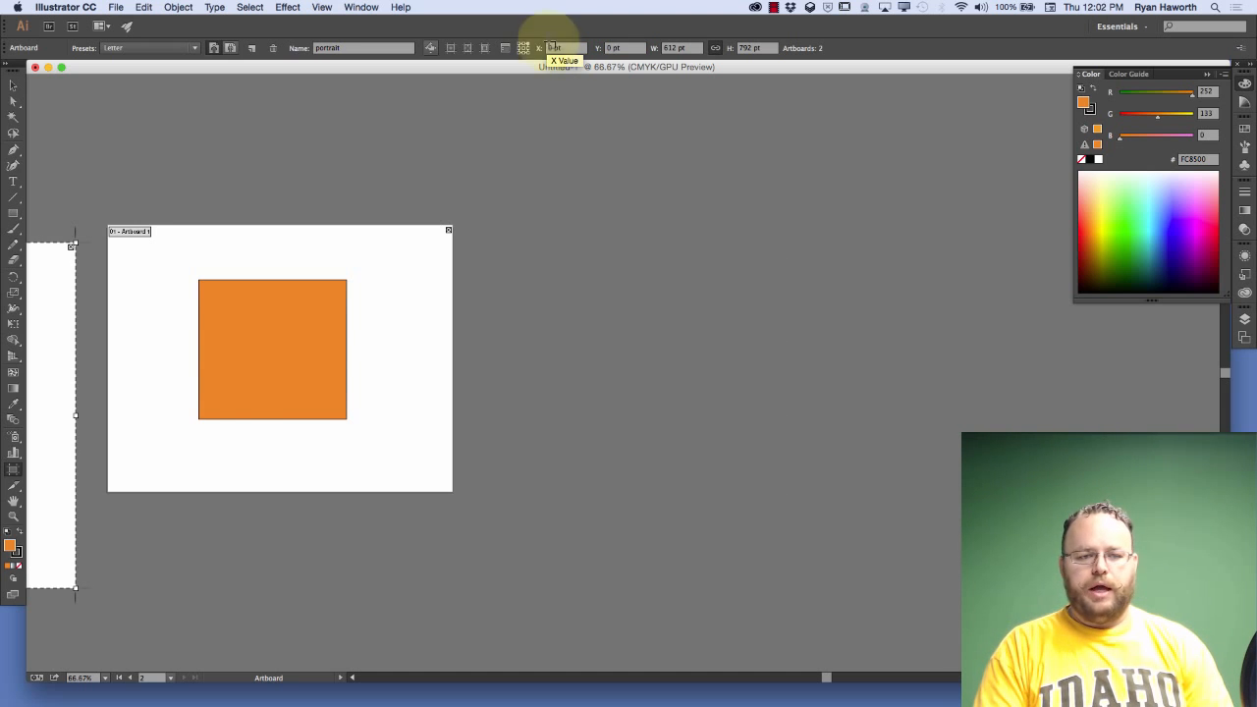
Change the portrait artboard's reference point to its top-left corner and set its X position to 0
drag(237, 370, 758, 365)
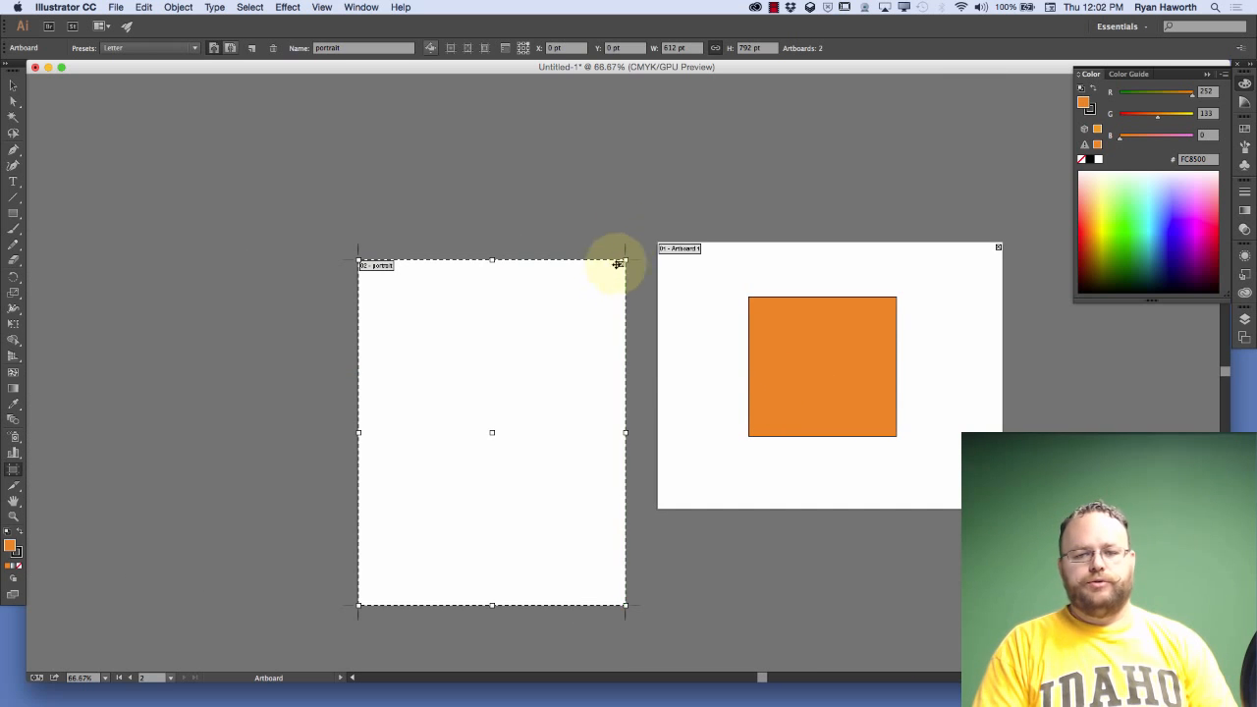
click(522, 46)
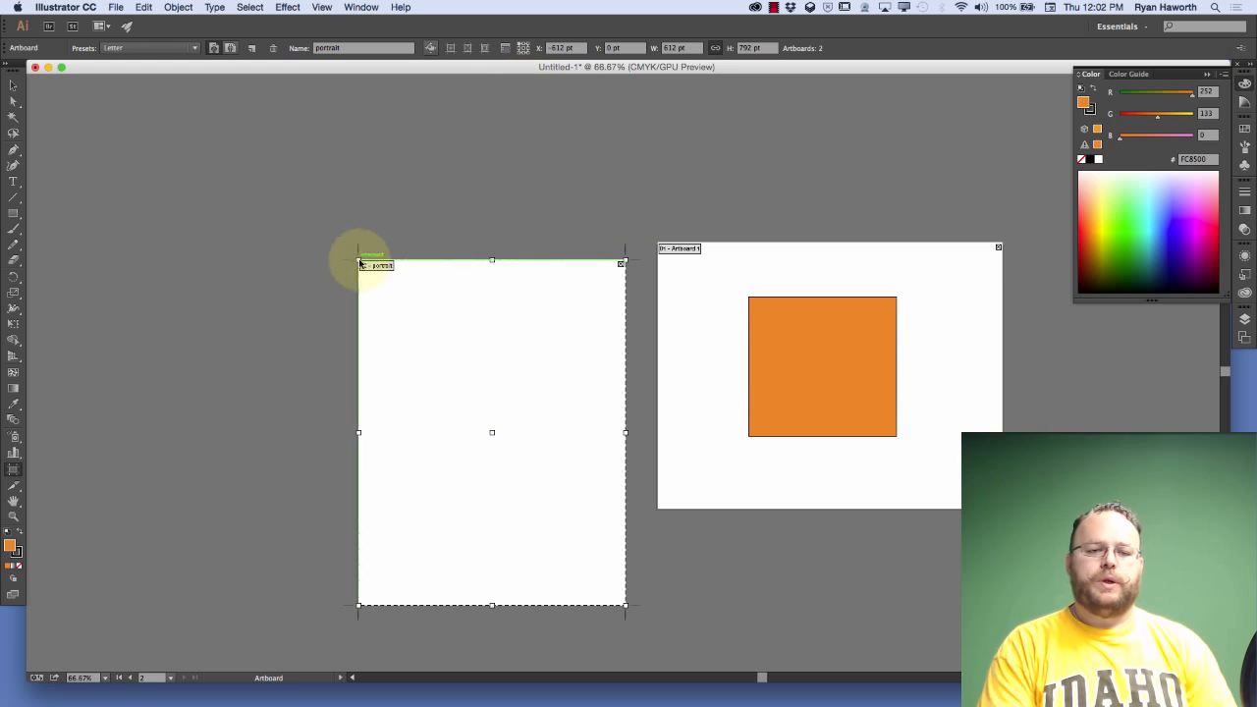
click(567, 48)
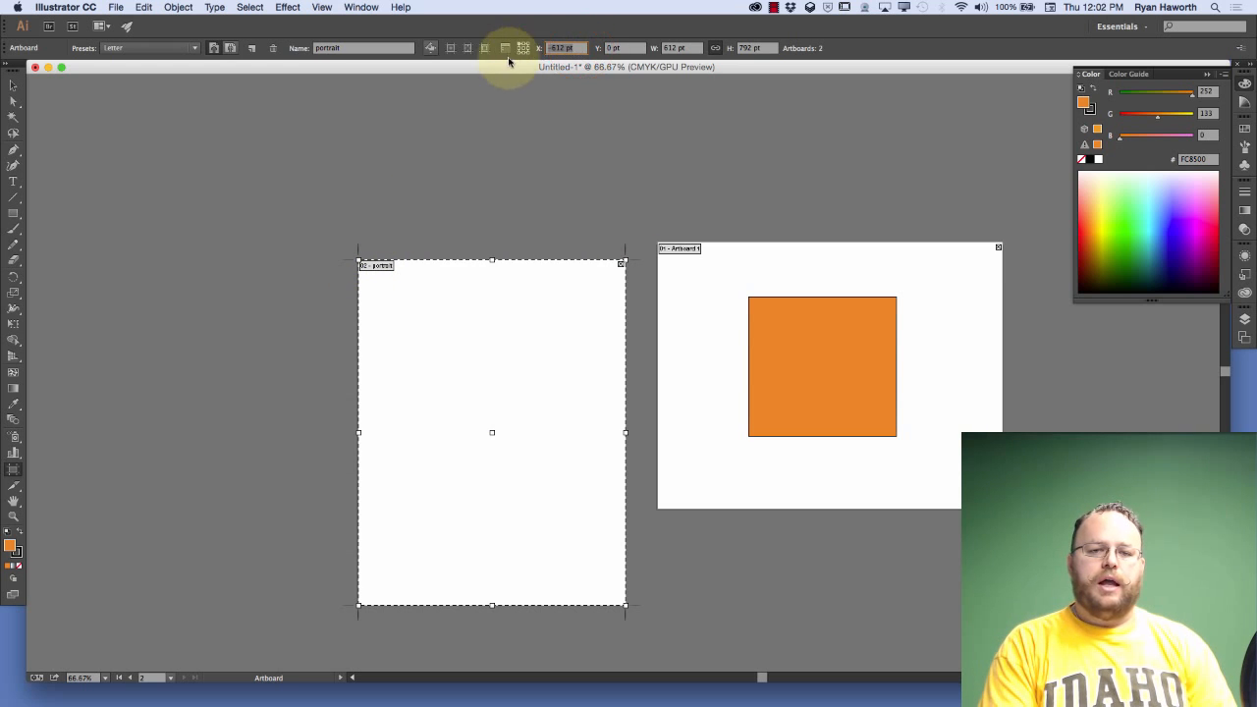
text(0)
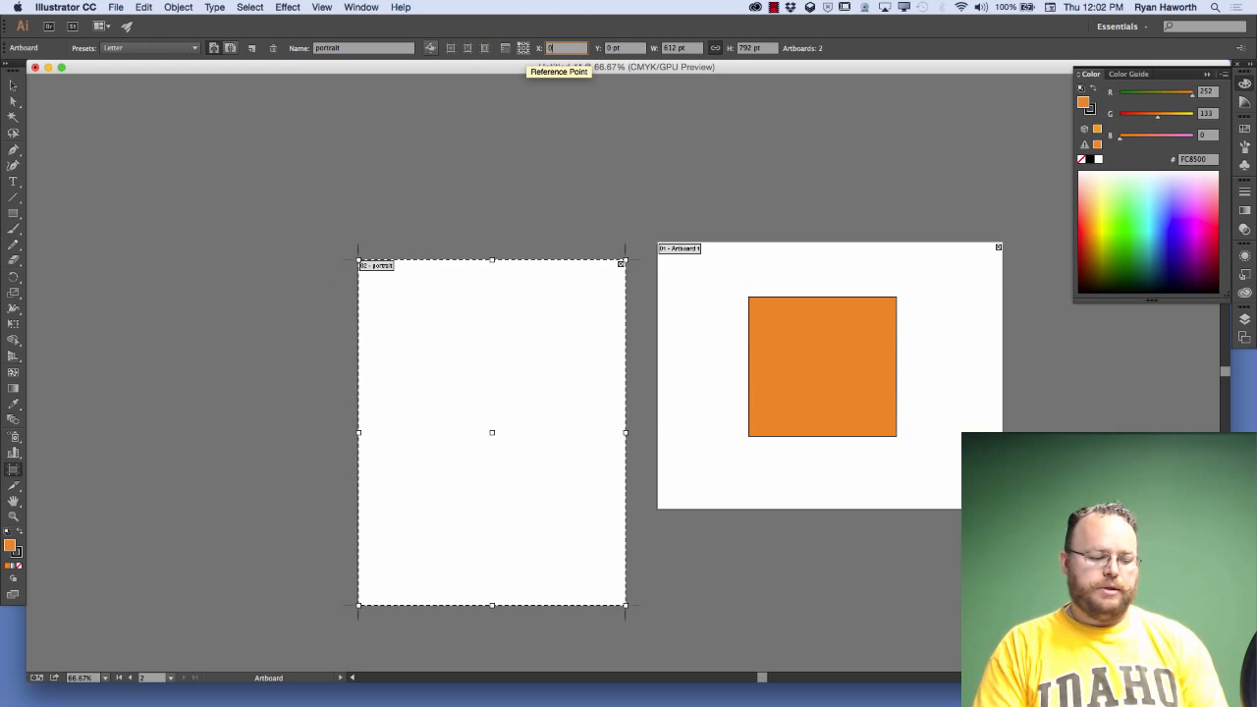
key(Tab)
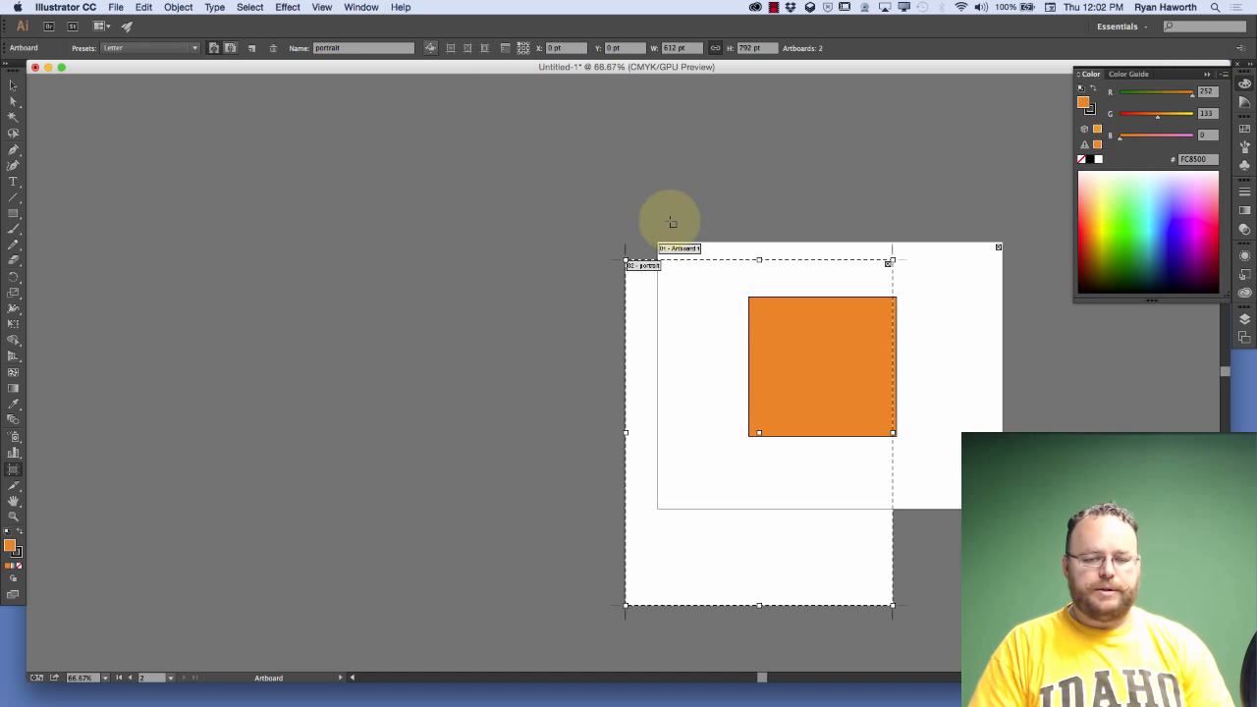
Set the portrait artboard's reference point to its center and move it away from the first artboard to about X -624 pt, Y 199 pt
click(523, 47)
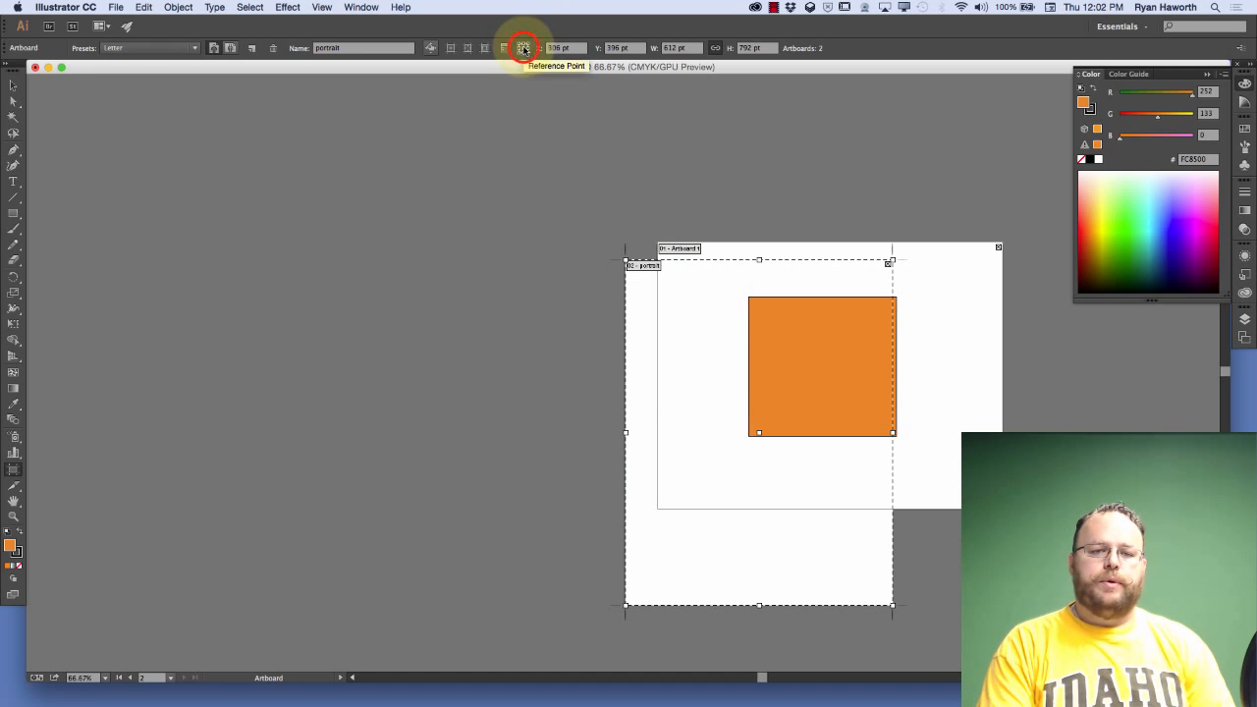
drag(634, 378, 234, 291)
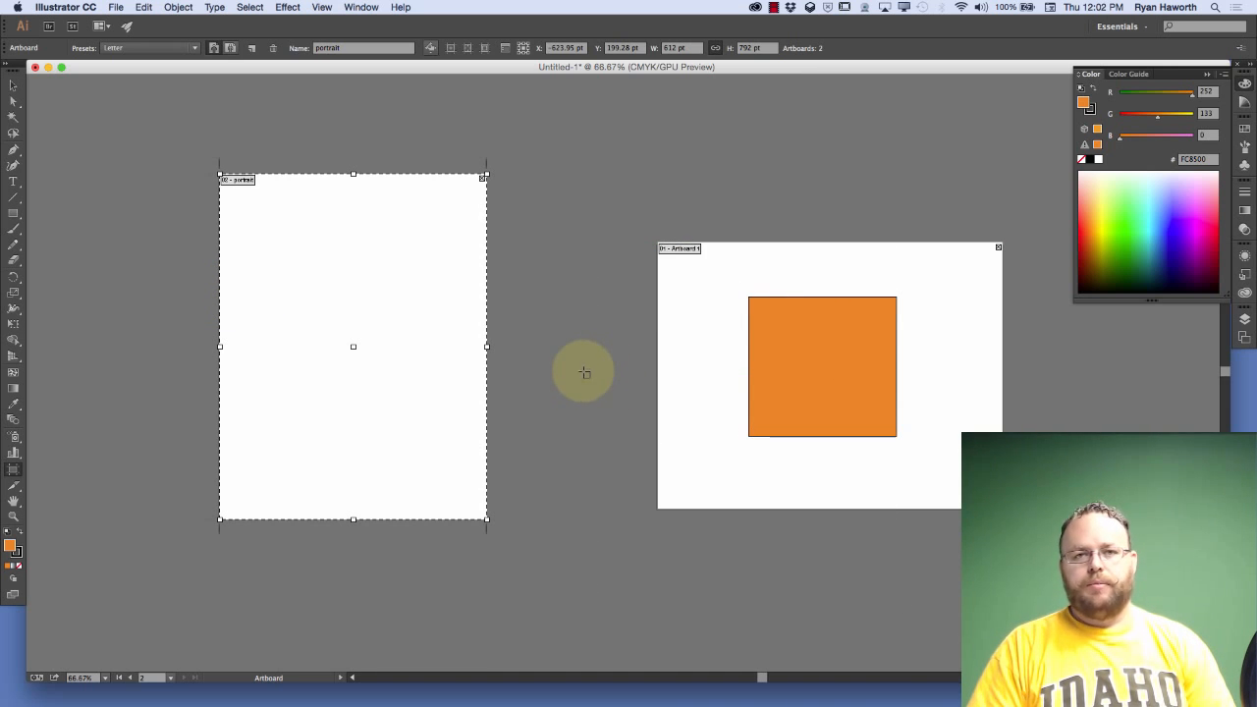
Change the portrait artboard to landscape orientation from its top-left reference point, and set the reference point back to the center
click(522, 47)
click(521, 49)
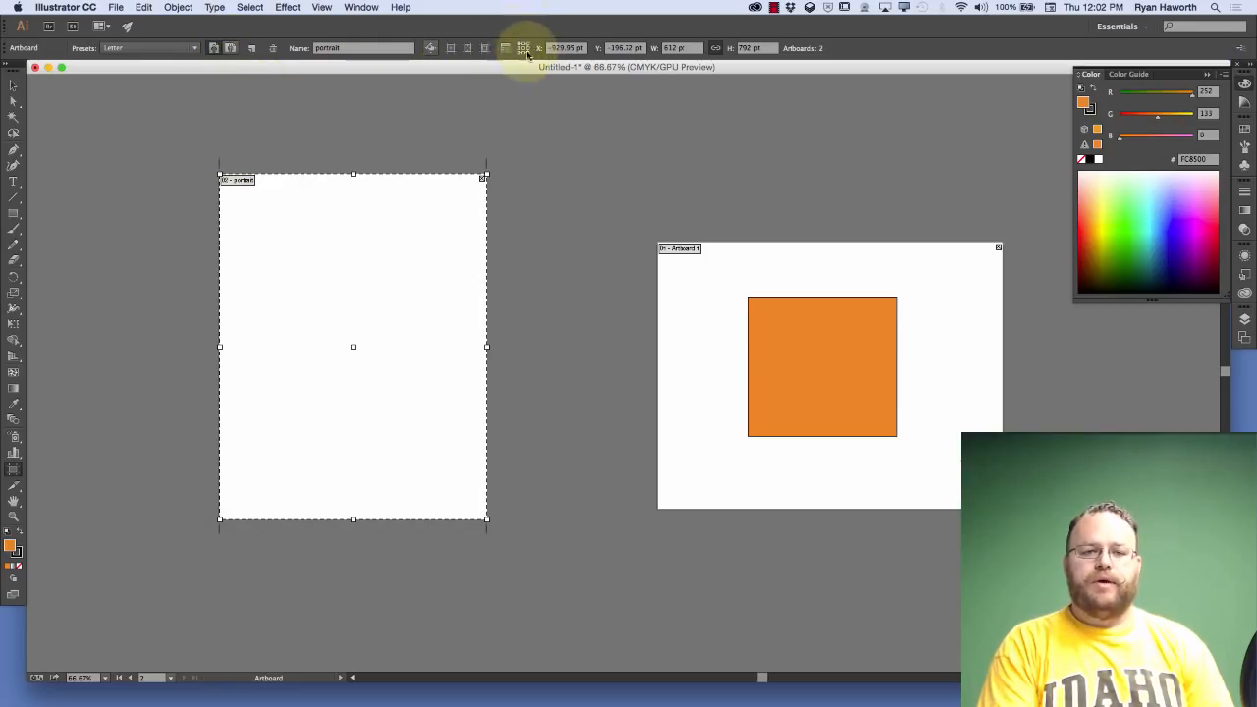
click(230, 49)
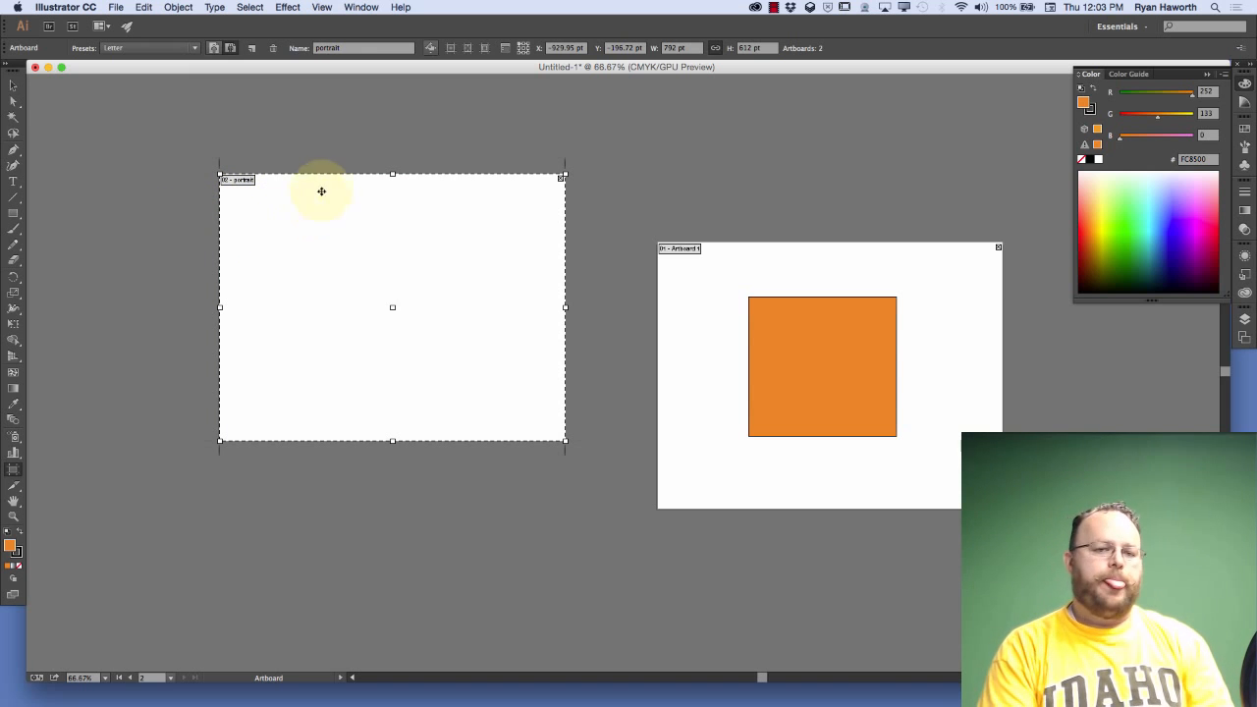
click(525, 50)
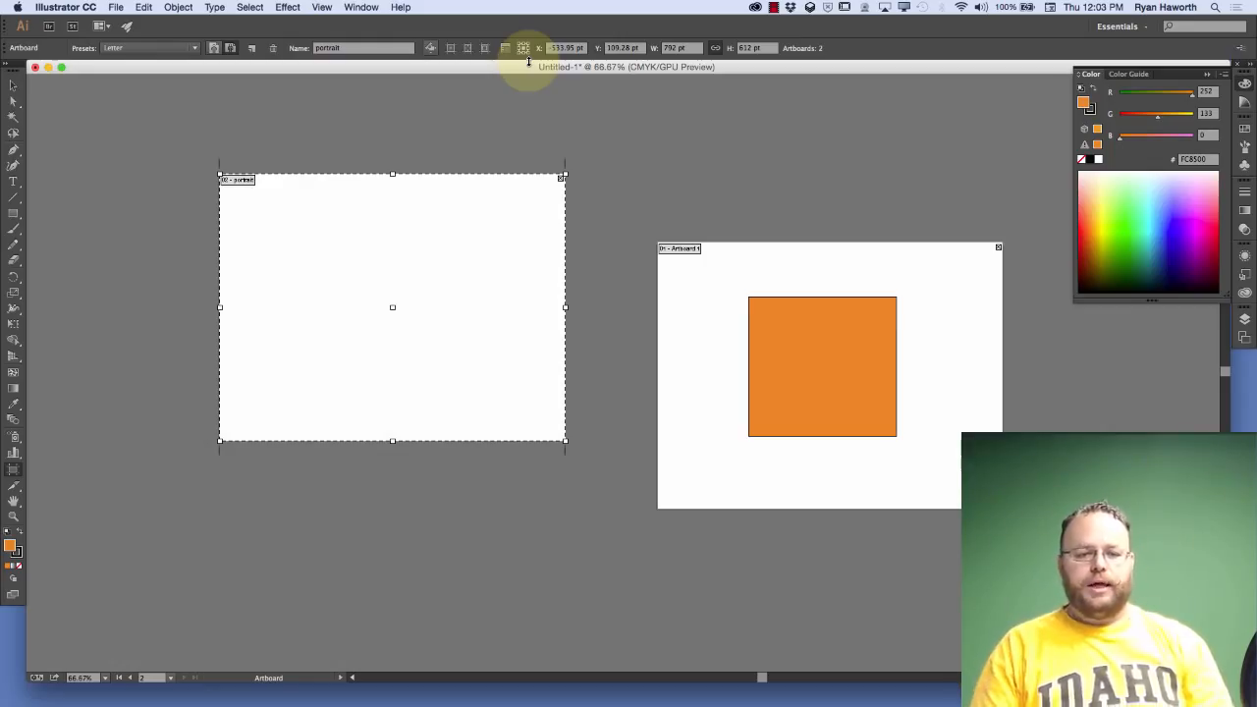
Delete the artboard named portrait
key(space)
drag(657, 348, 603, 373)
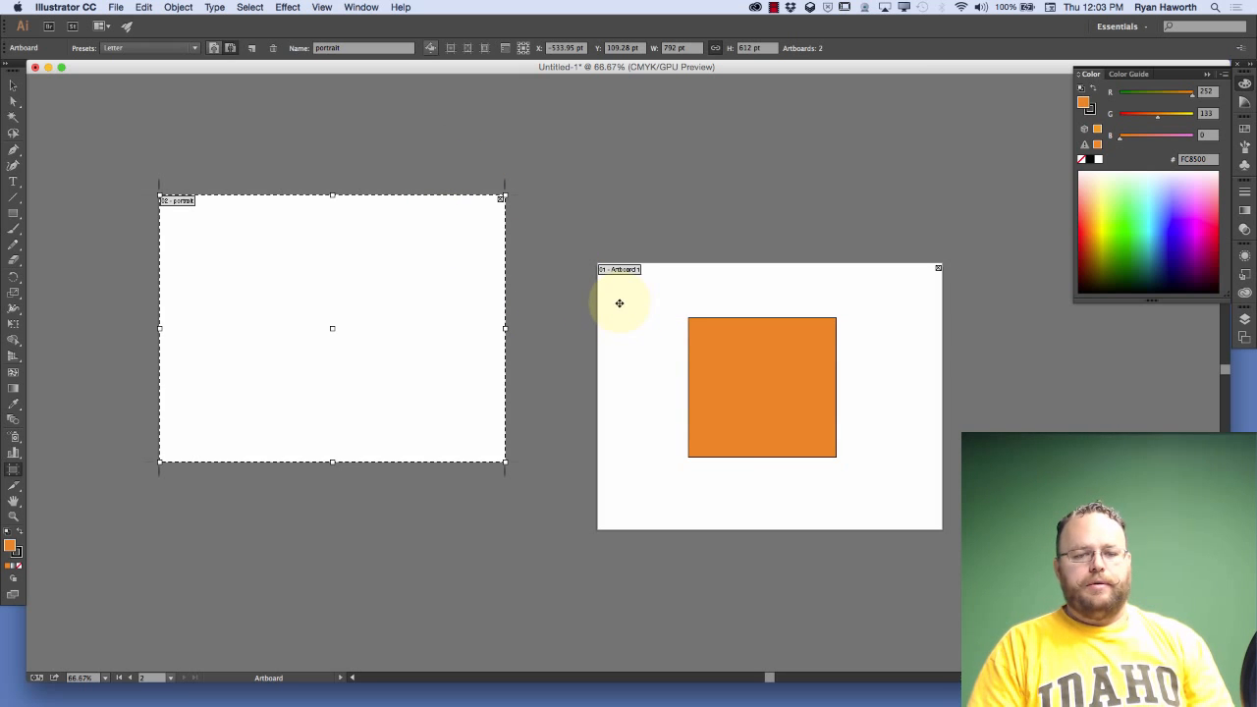
key(Delete)
drag(621, 323, 497, 275)
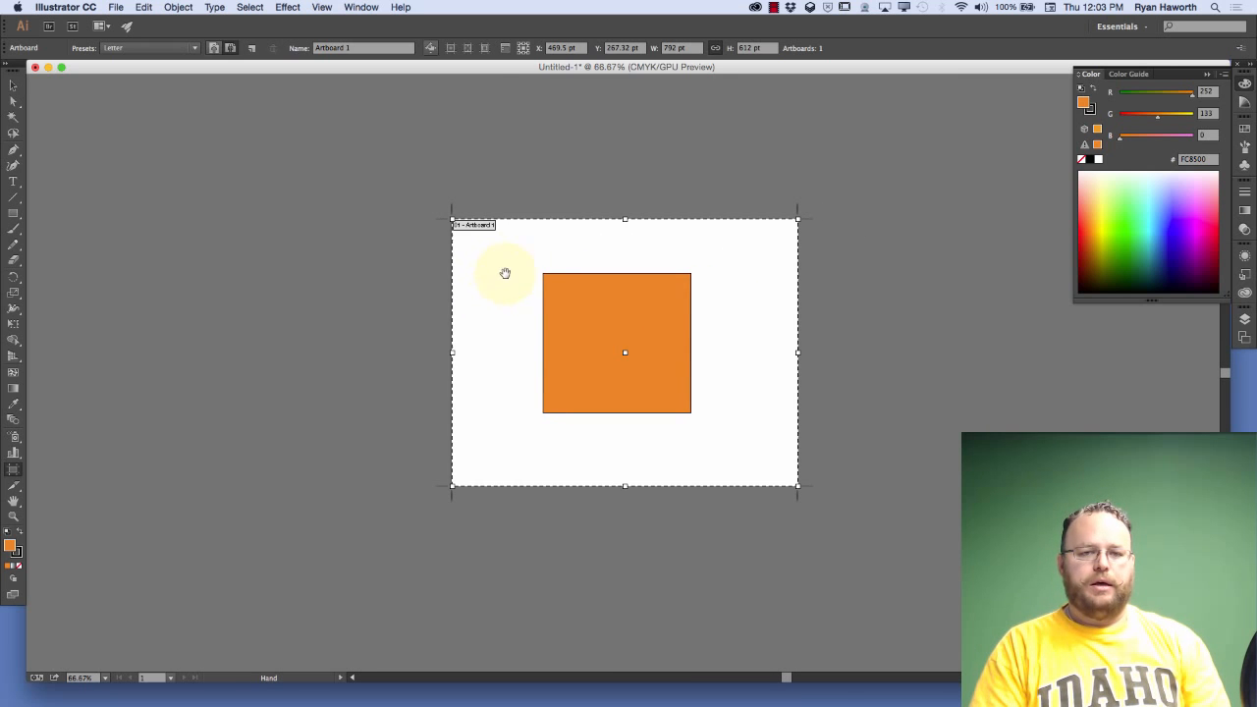
Position the remaining artboard's center at X 0, Y 0 without moving the orange square
click(556, 48)
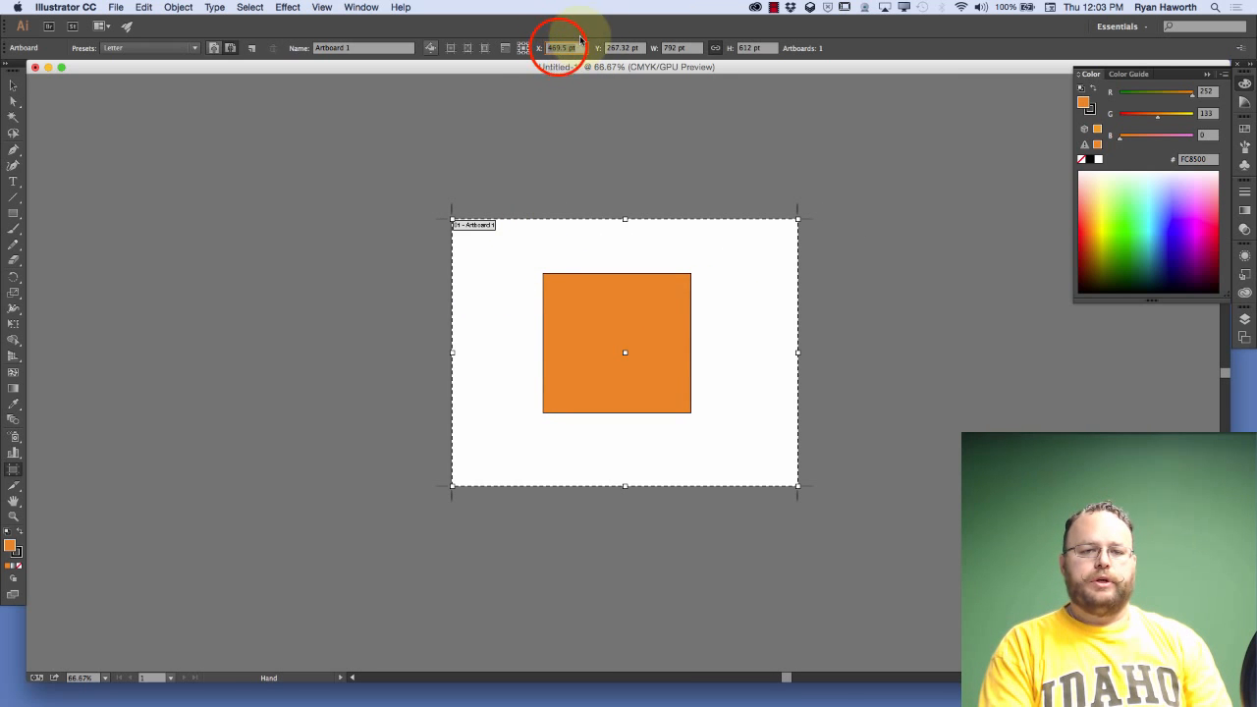
text(0)
key(Tab)
text(0)
key(Return)
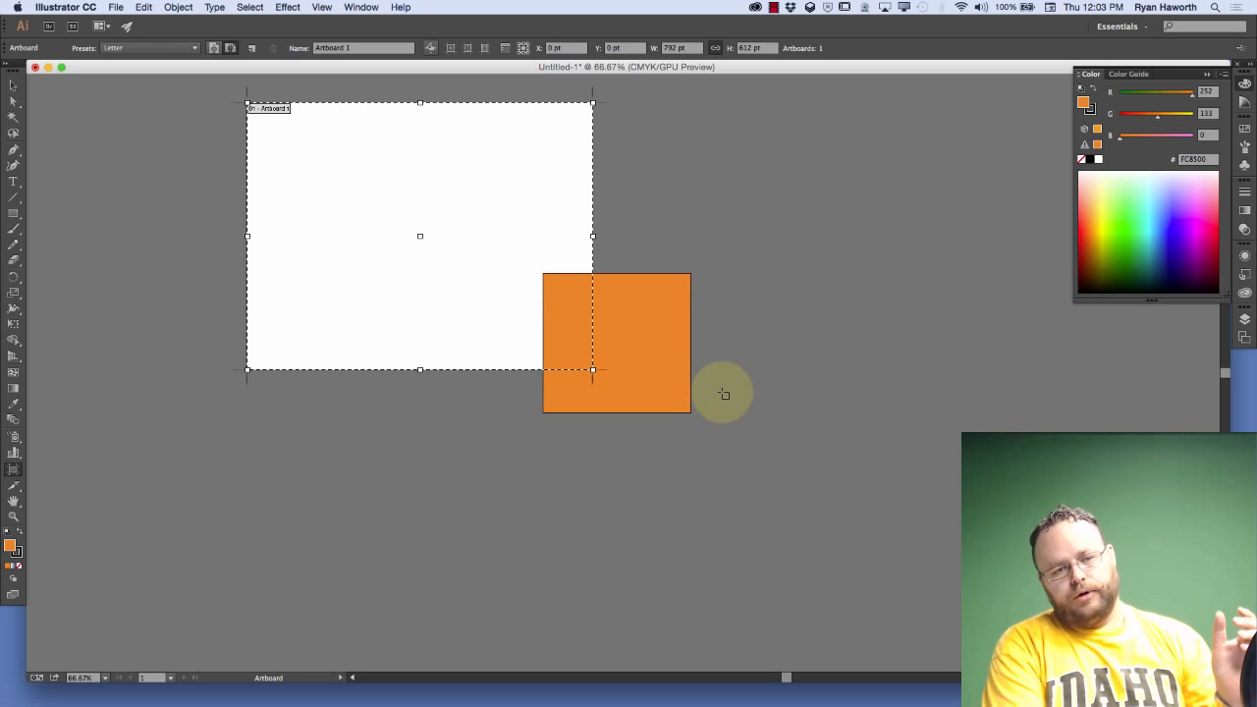
Switch between the Eraser, Artboard and Selection tools, and exit artboard editing with the Selection tool active
click(13, 263)
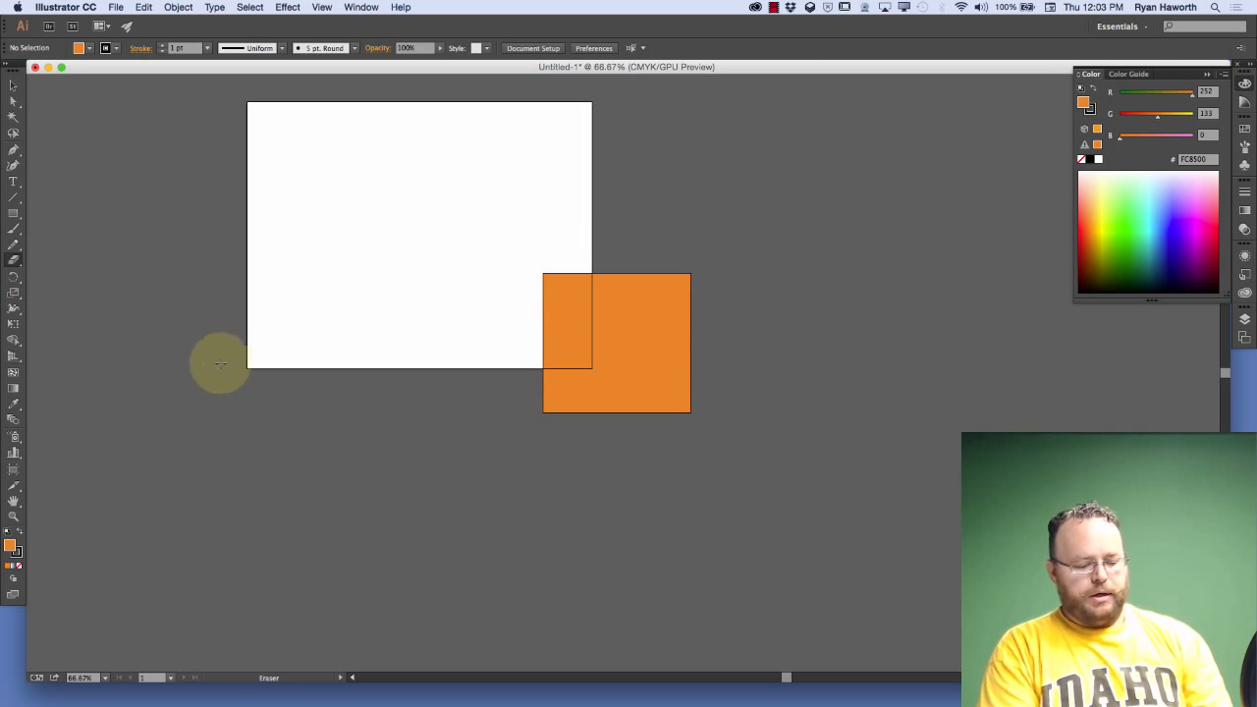
key(shift+o)
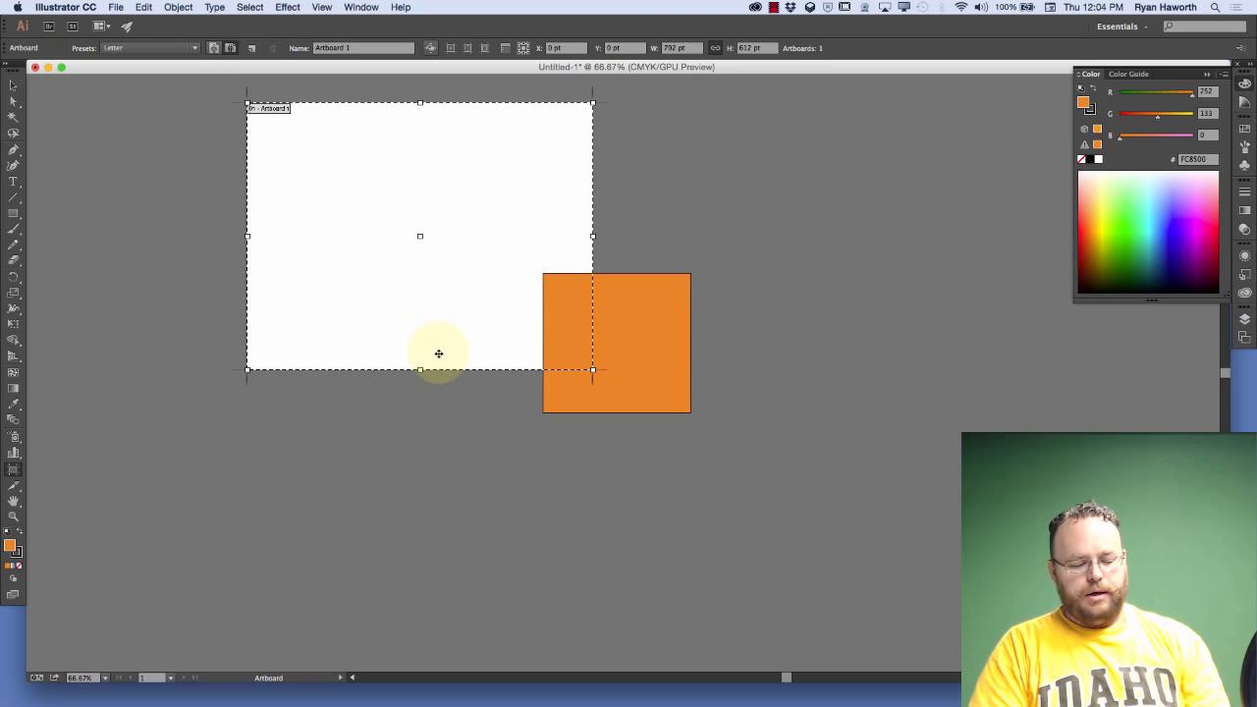
click(12, 85)
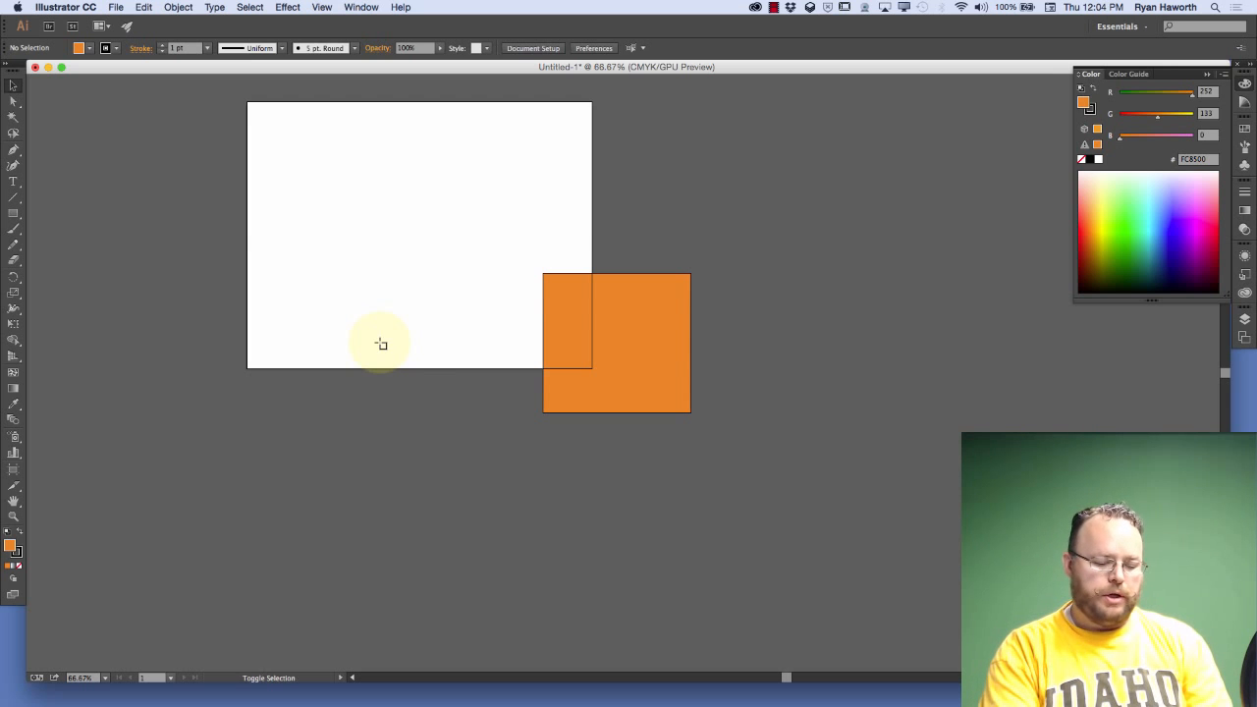
key(shift+o)
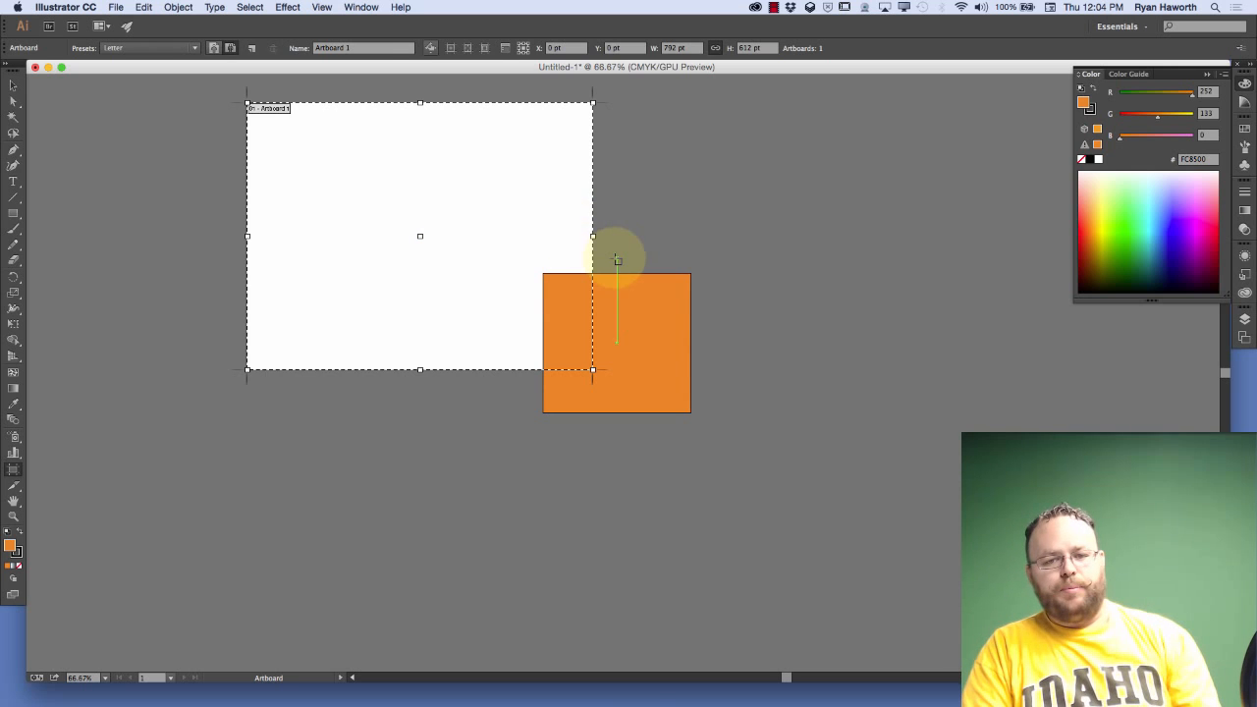
key(Escape)
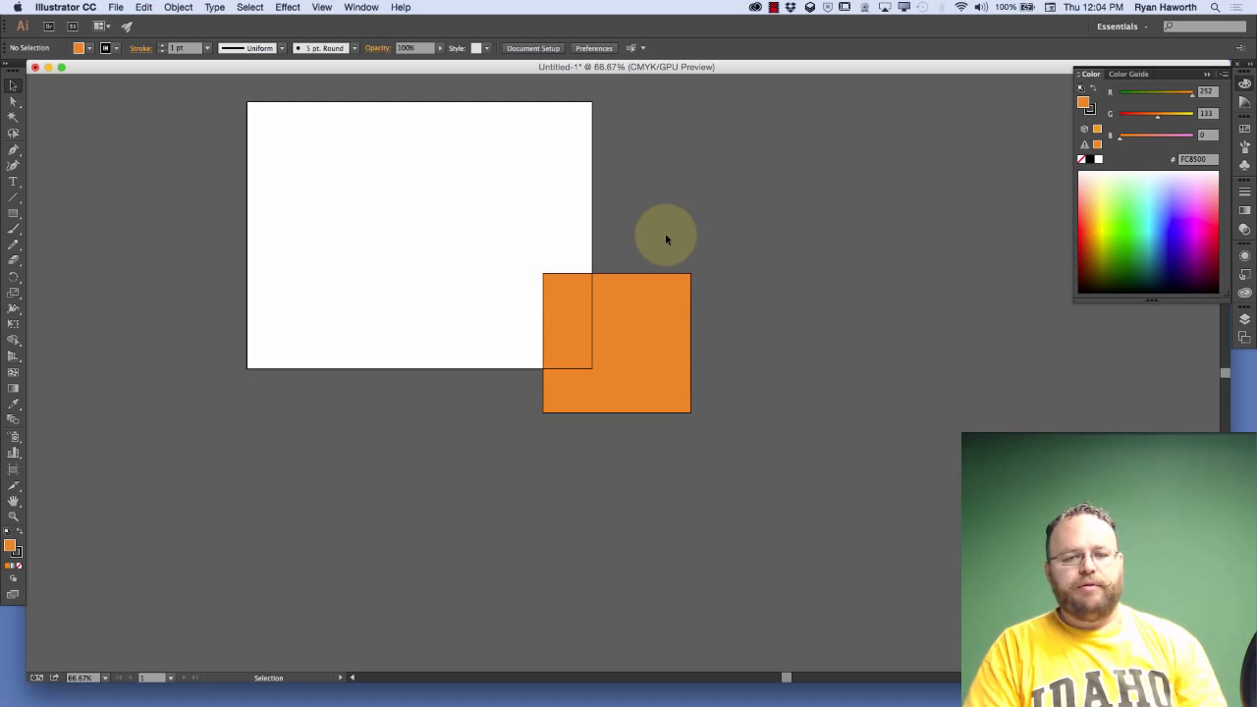
Move the orange square to about the middle of the artboard, deselect it, and activate the Direct Selection tool
click(627, 321)
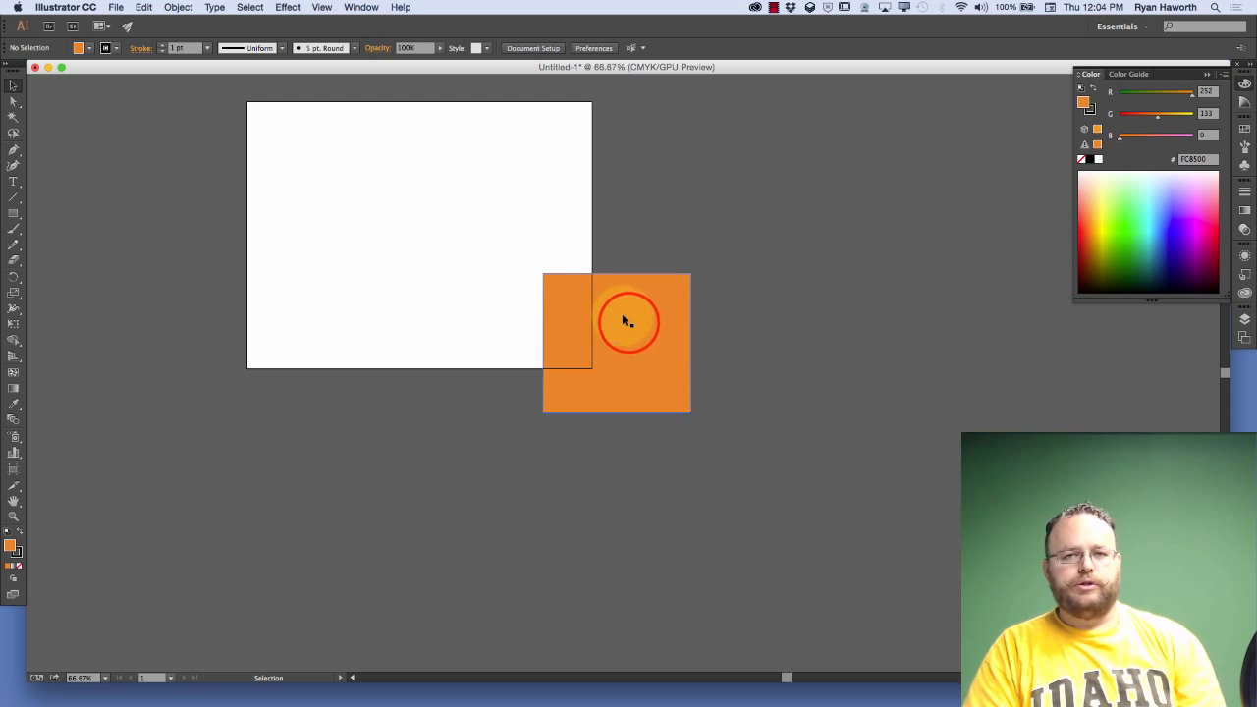
drag(628, 325, 427, 215)
click(660, 332)
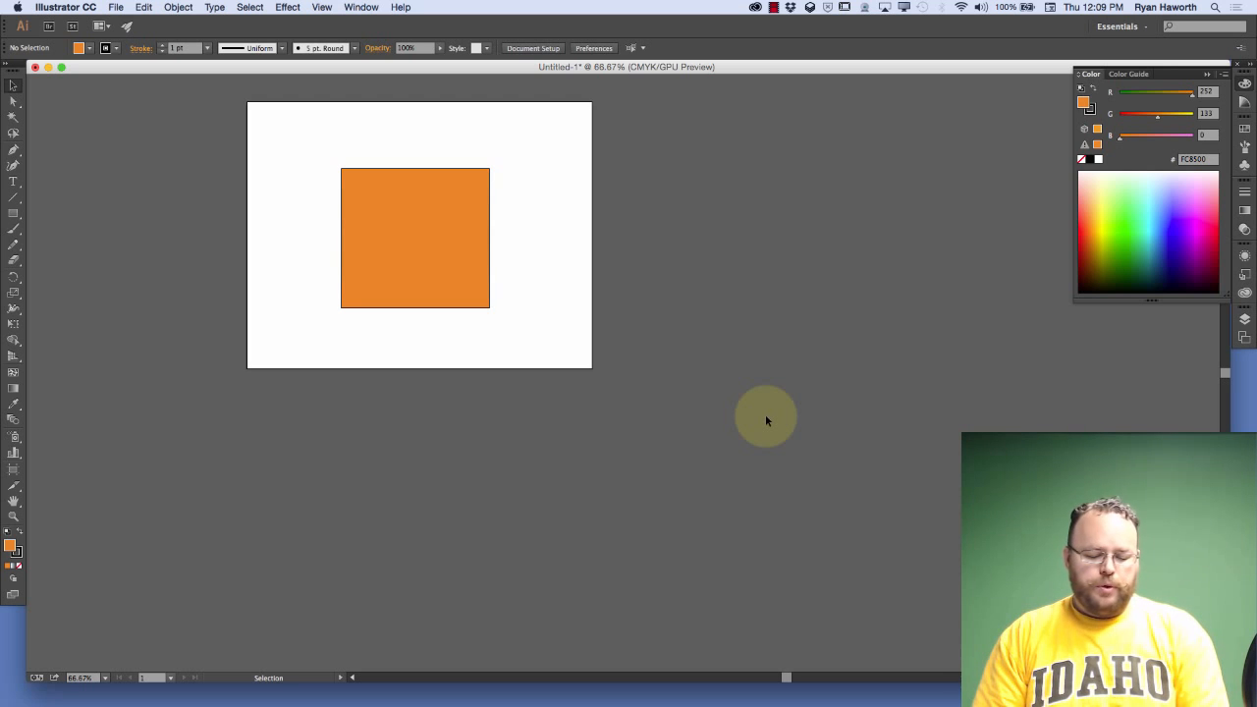
key(a)
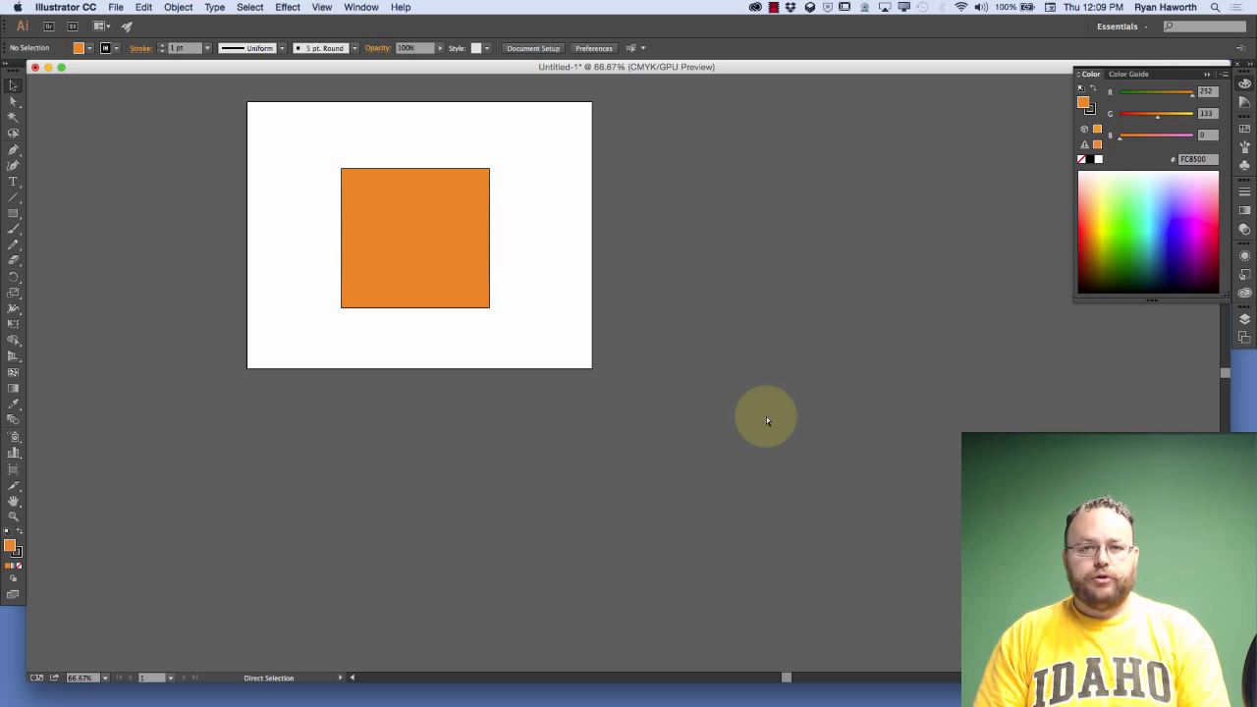
View the Units category in the preferences and close the dialog without changes
key(super+k)
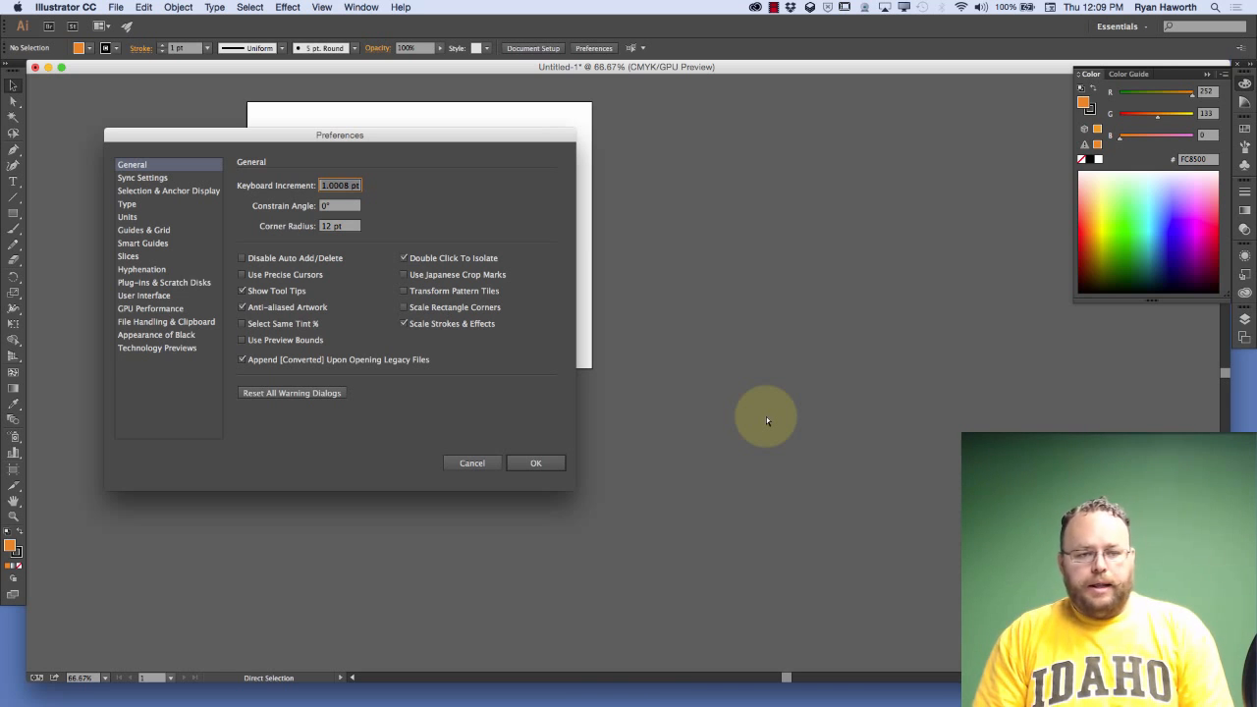
click(136, 217)
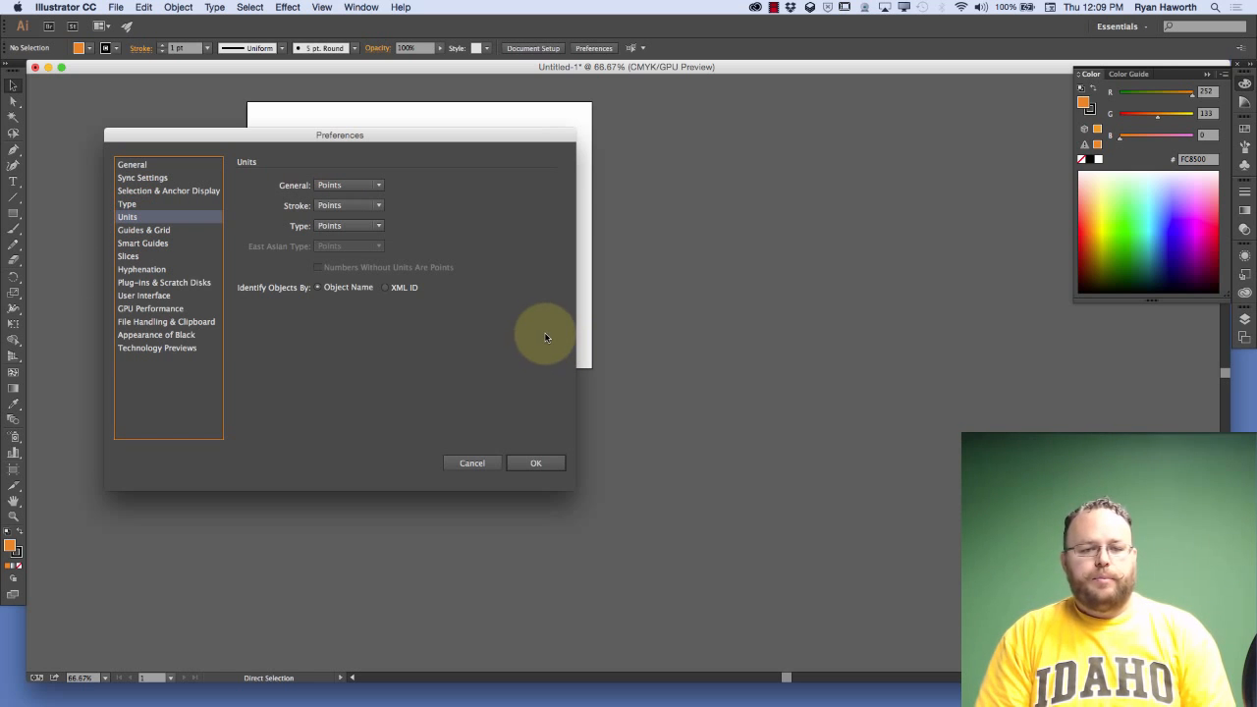
key(Escape)
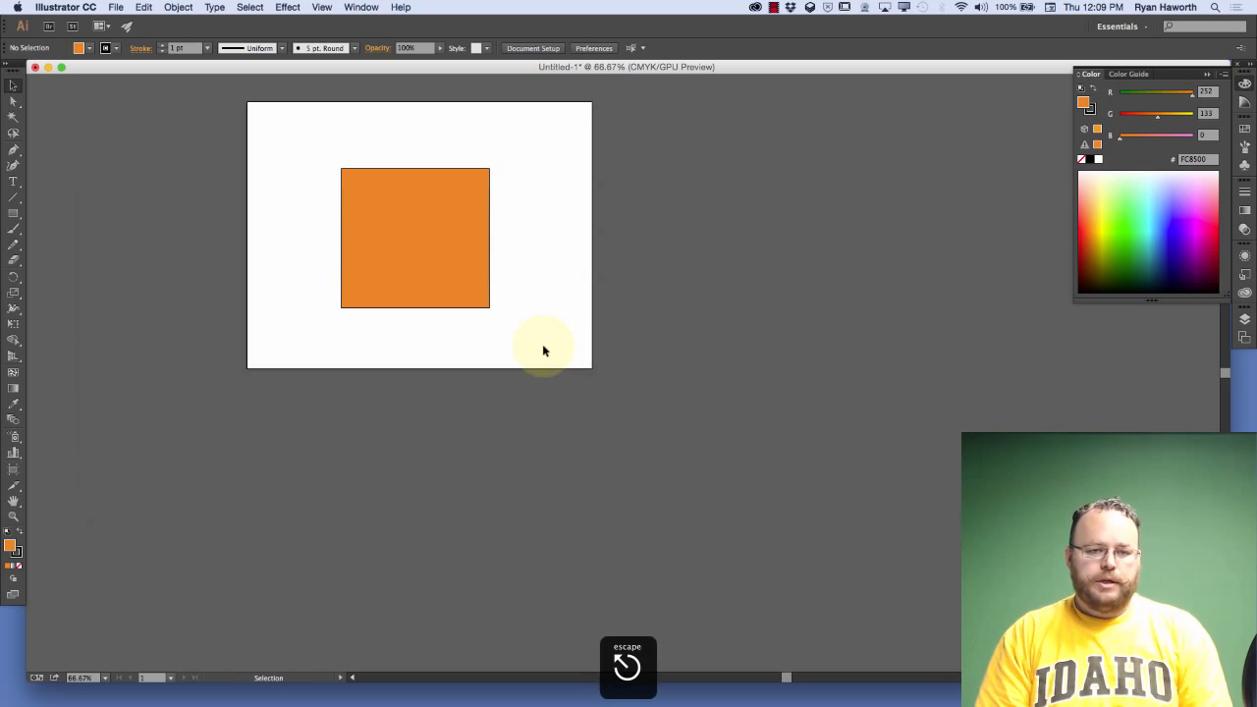
Look through the list of preference categories, view the Units preferences again, and cancel the dialog
click(115, 8)
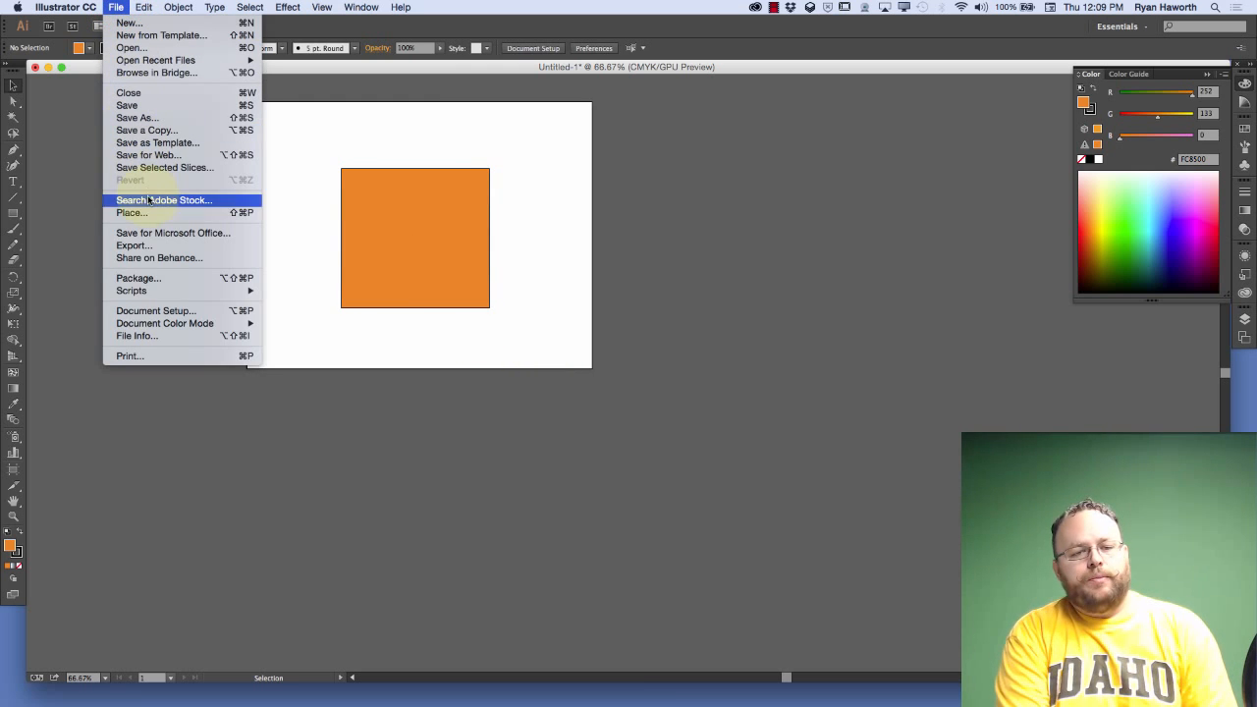
mouse_move(86, 12)
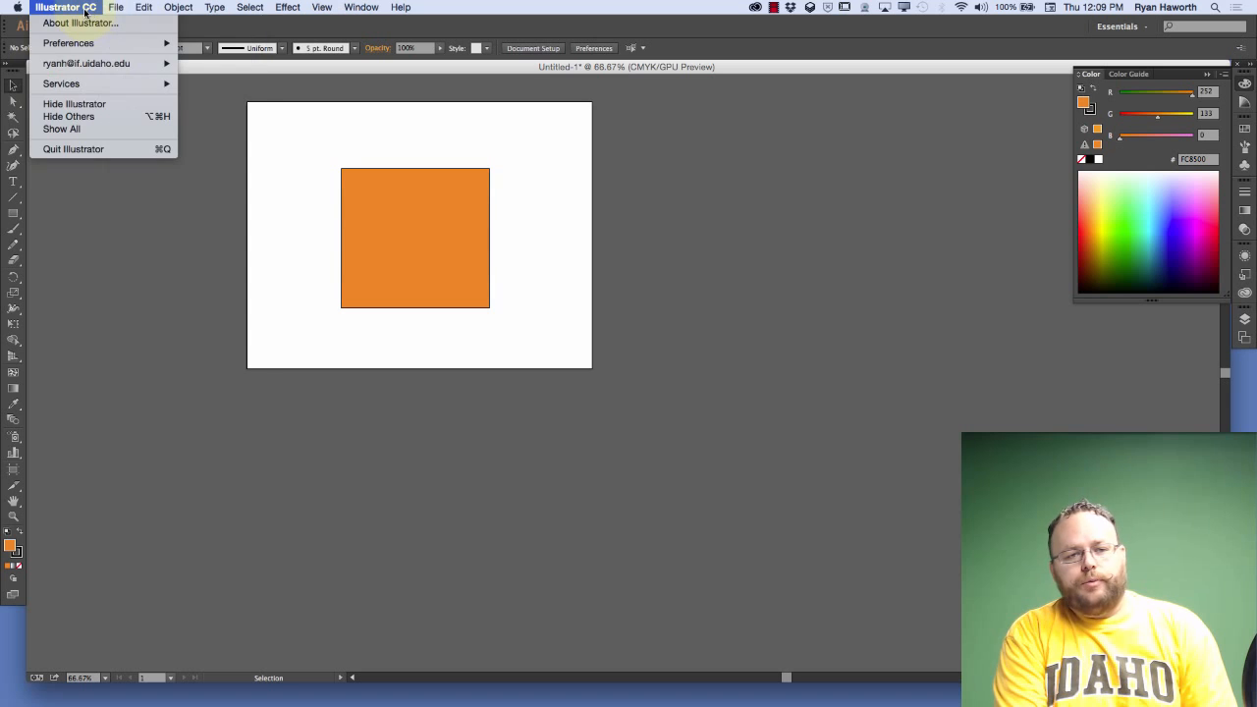
mouse_move(103, 45)
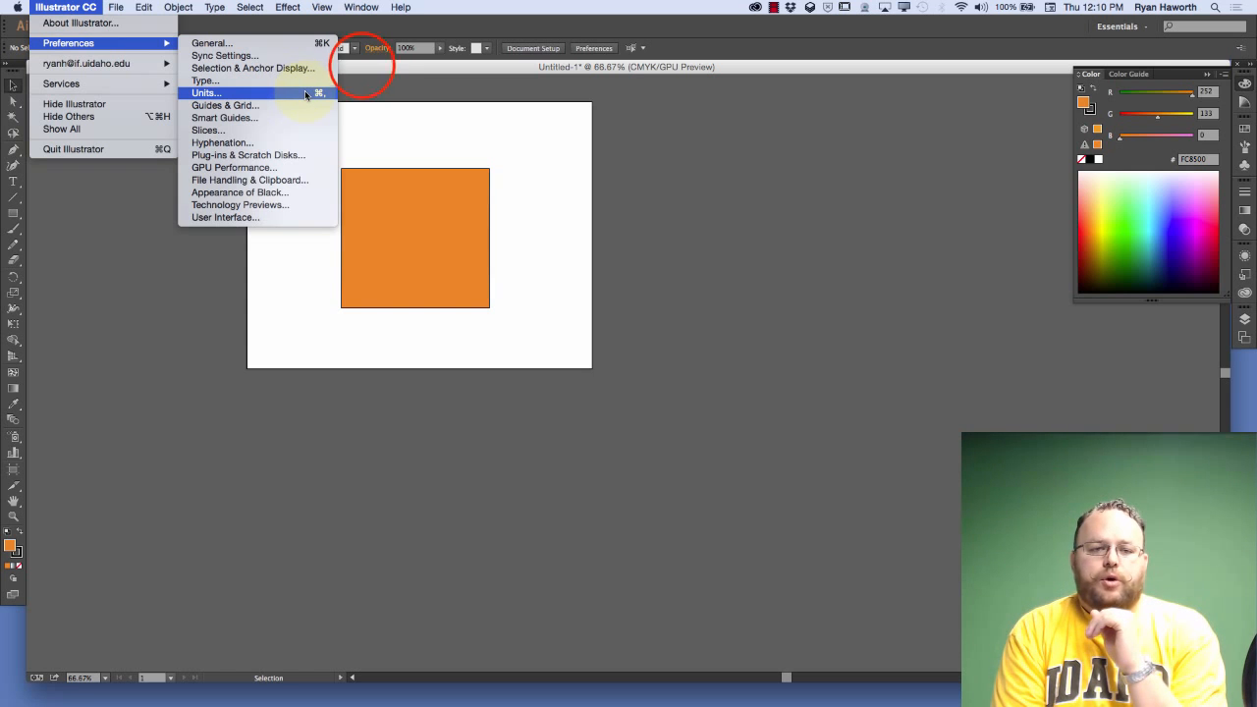
click(361, 59)
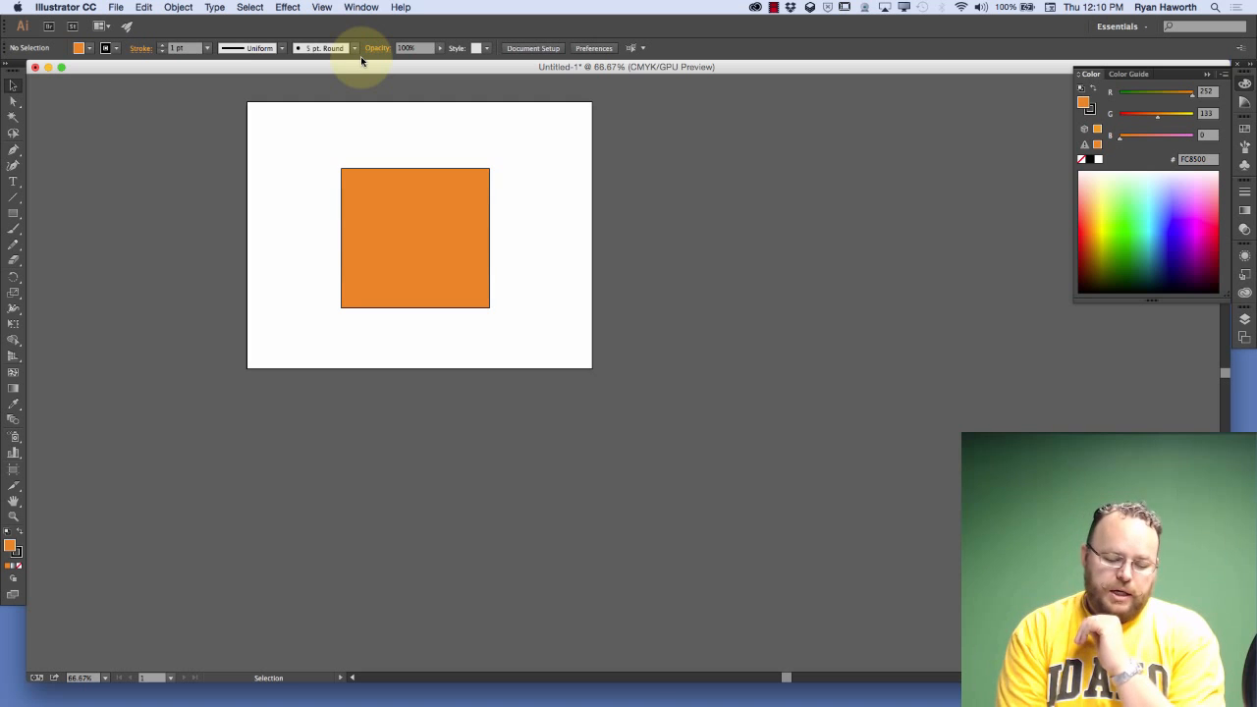
key(super+comma)
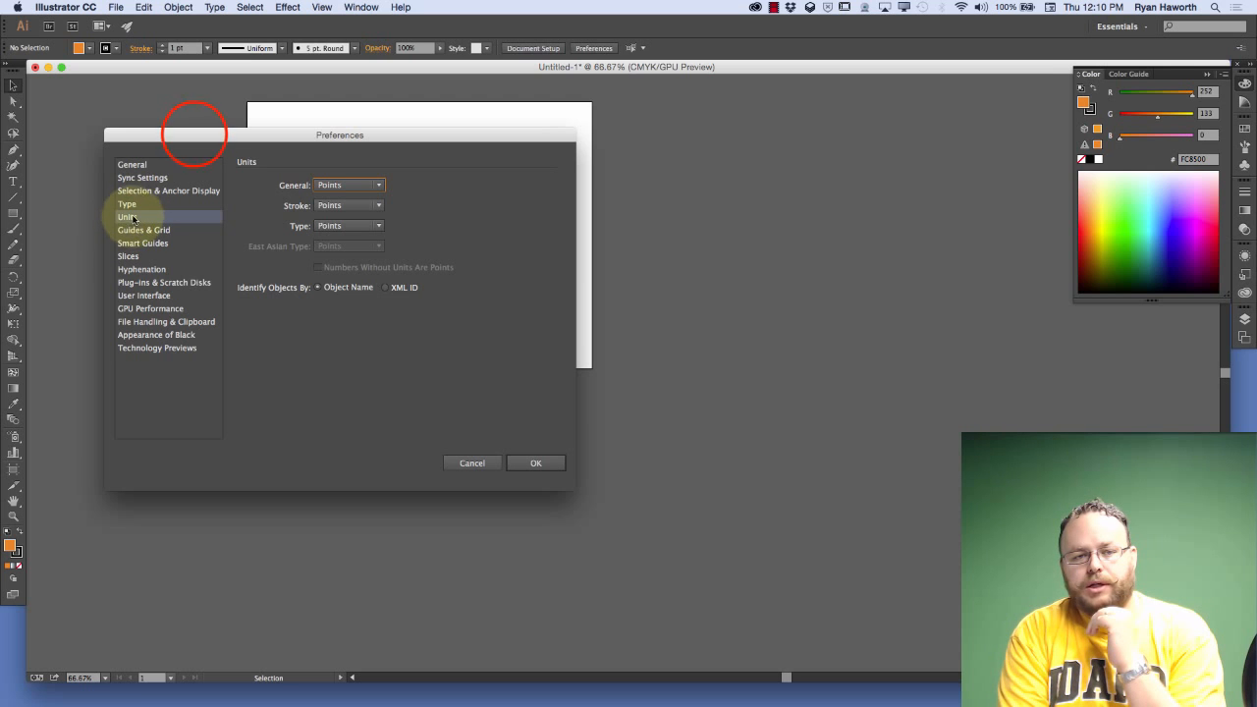
drag(196, 137, 338, 111)
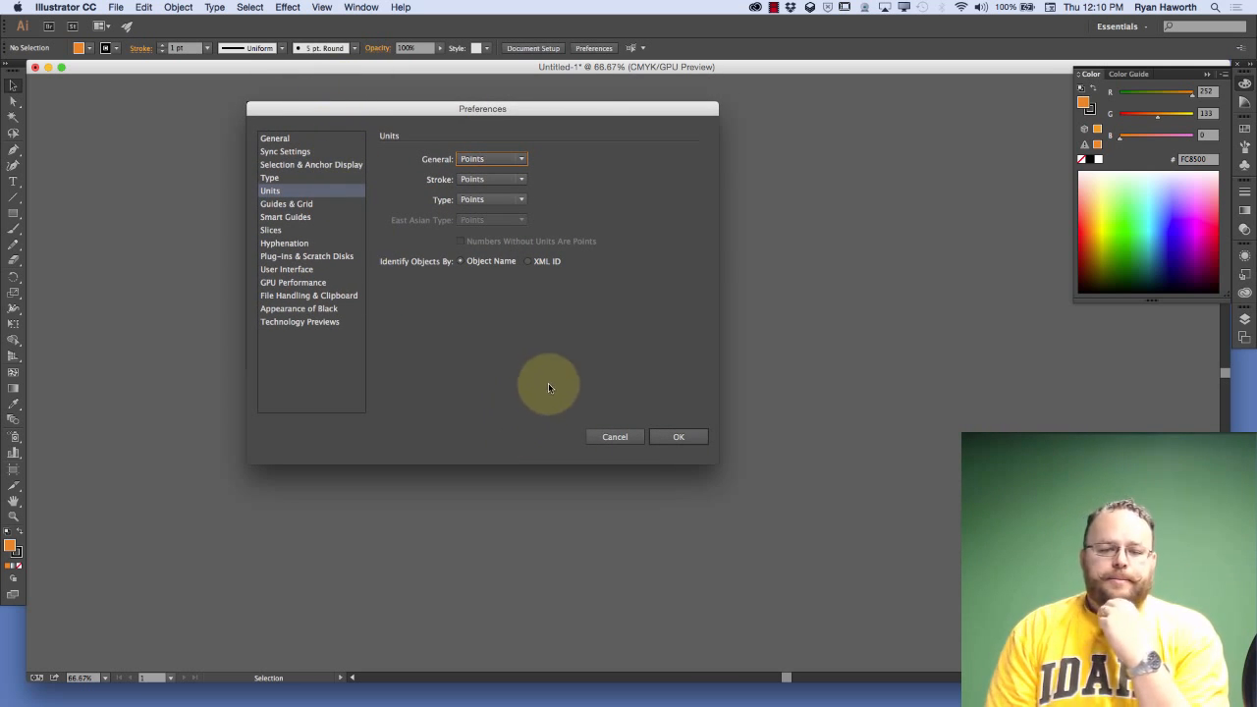
click(613, 437)
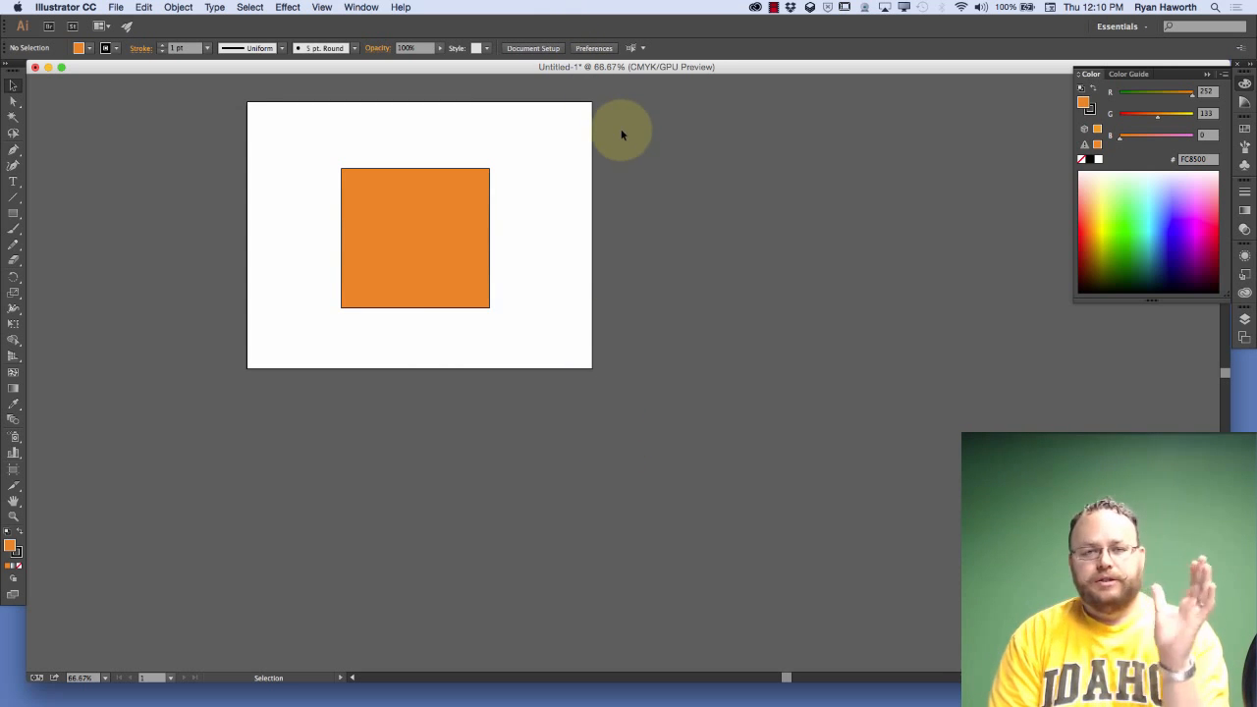
Set the general measurement unit to Picas in the Units preferences
click(597, 50)
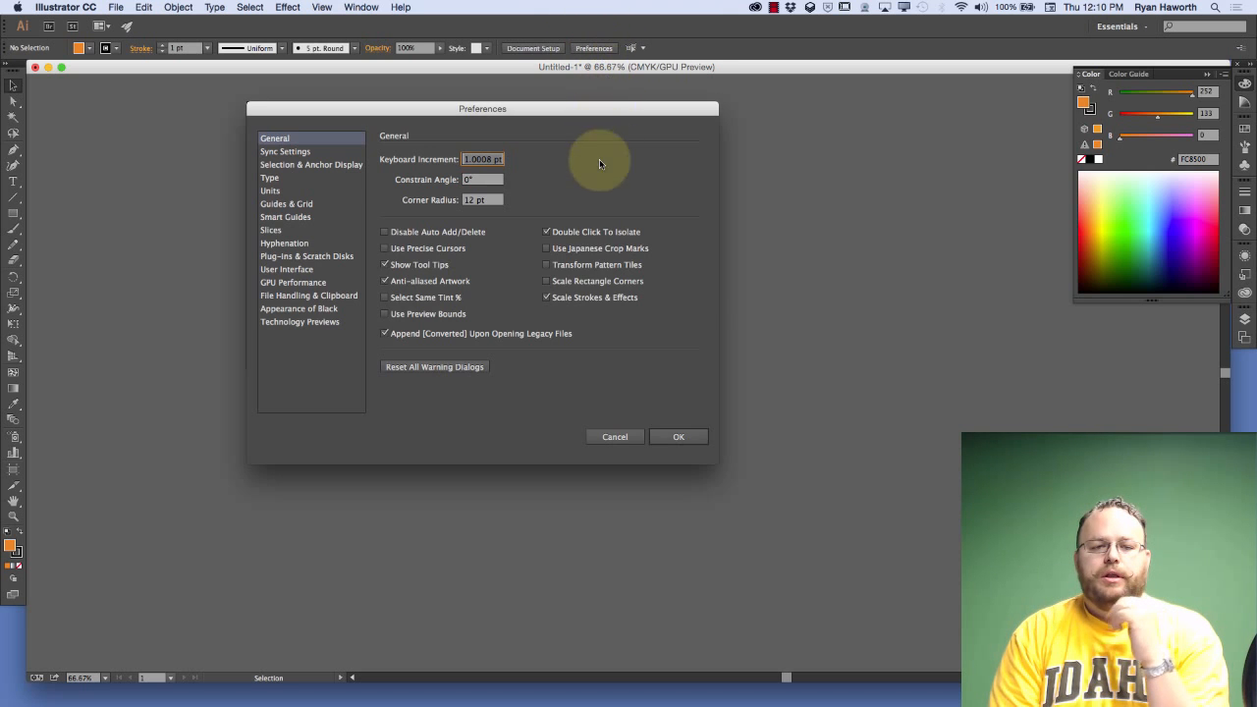
click(269, 192)
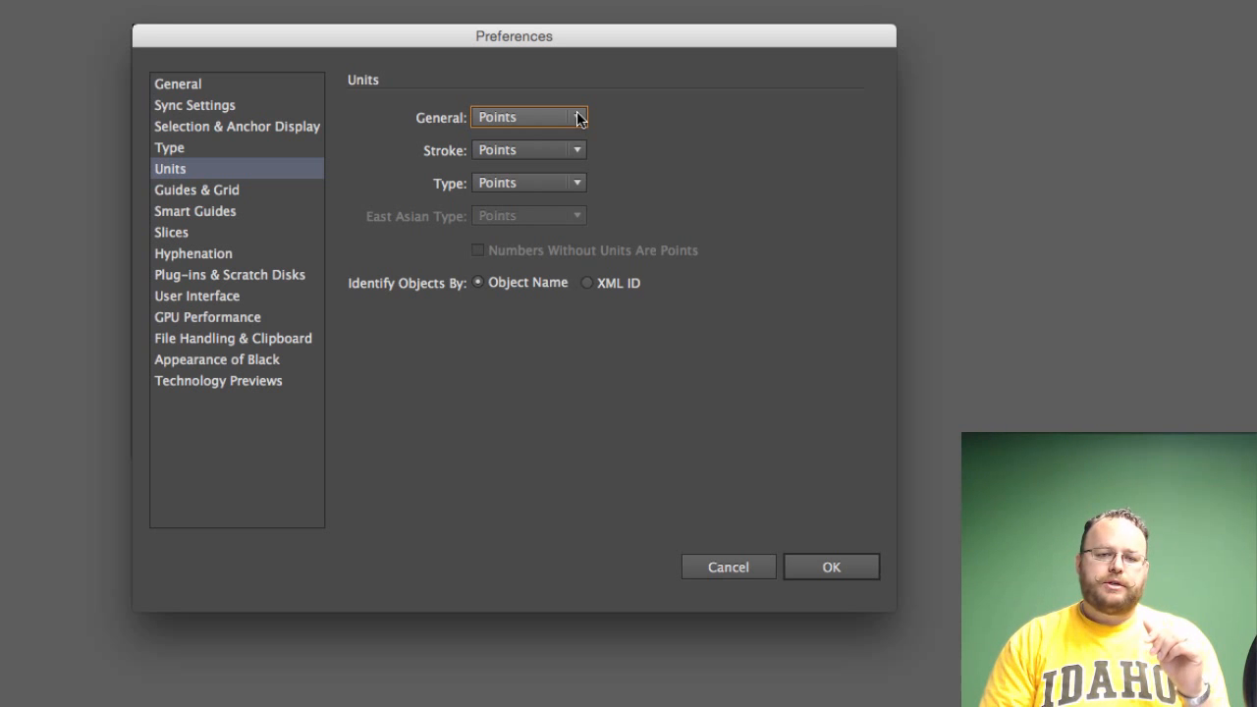
click(581, 119)
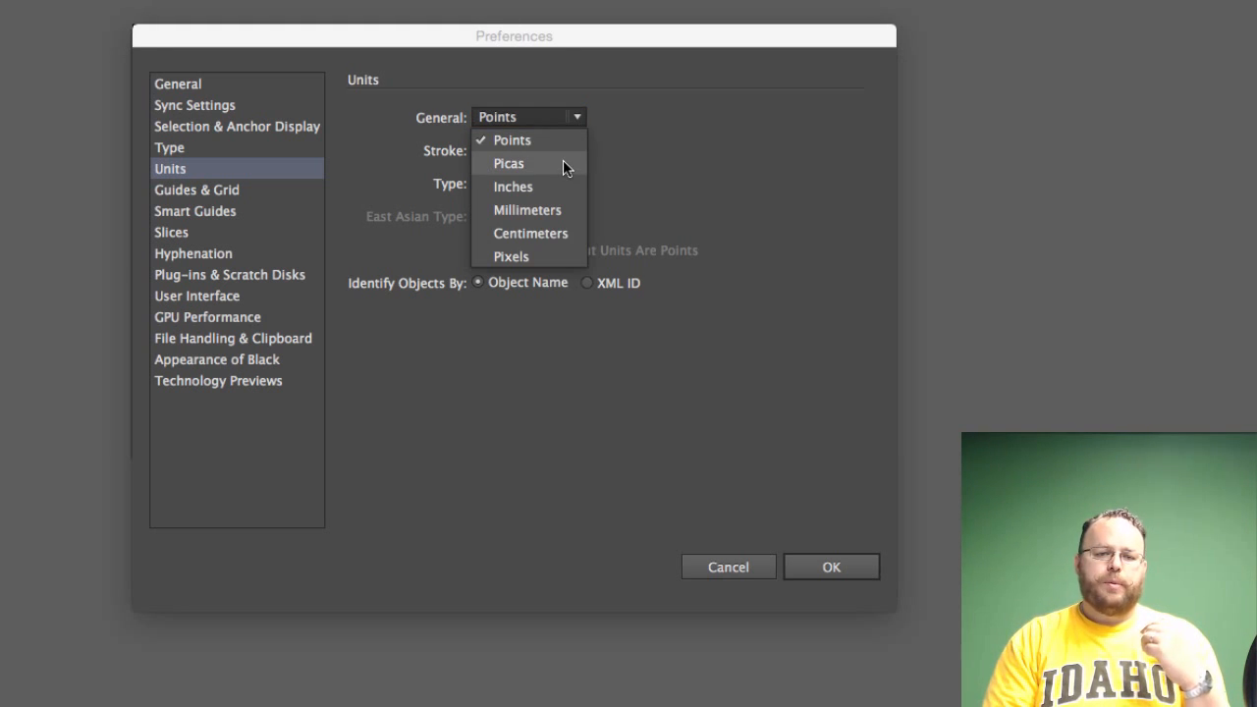
click(563, 164)
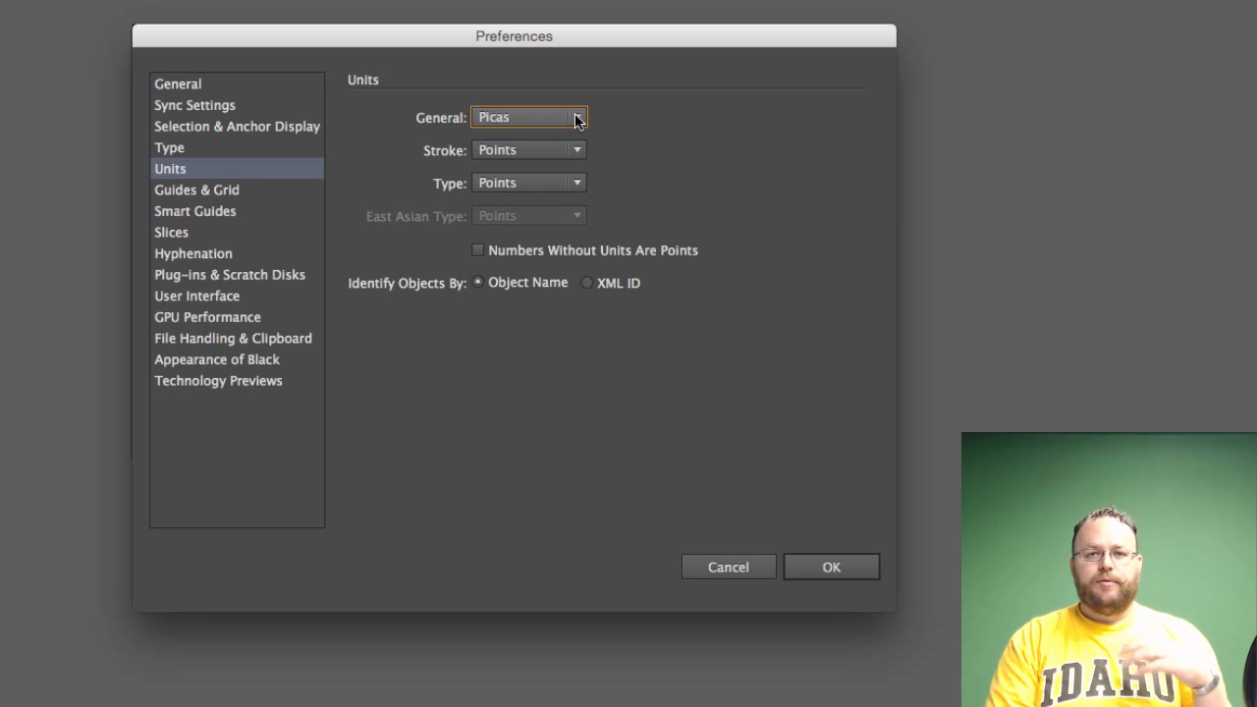
Examine the unit options offered for general, stroke and type measurements without changing any of them
click(577, 119)
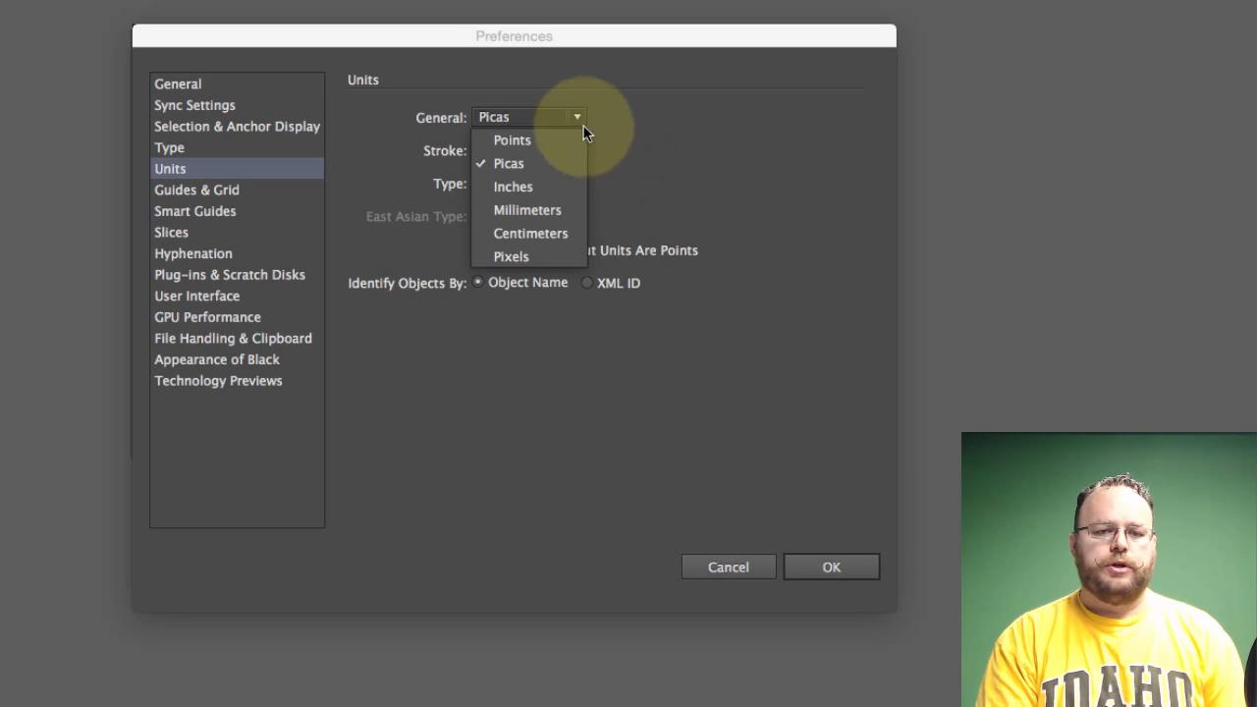
click(644, 138)
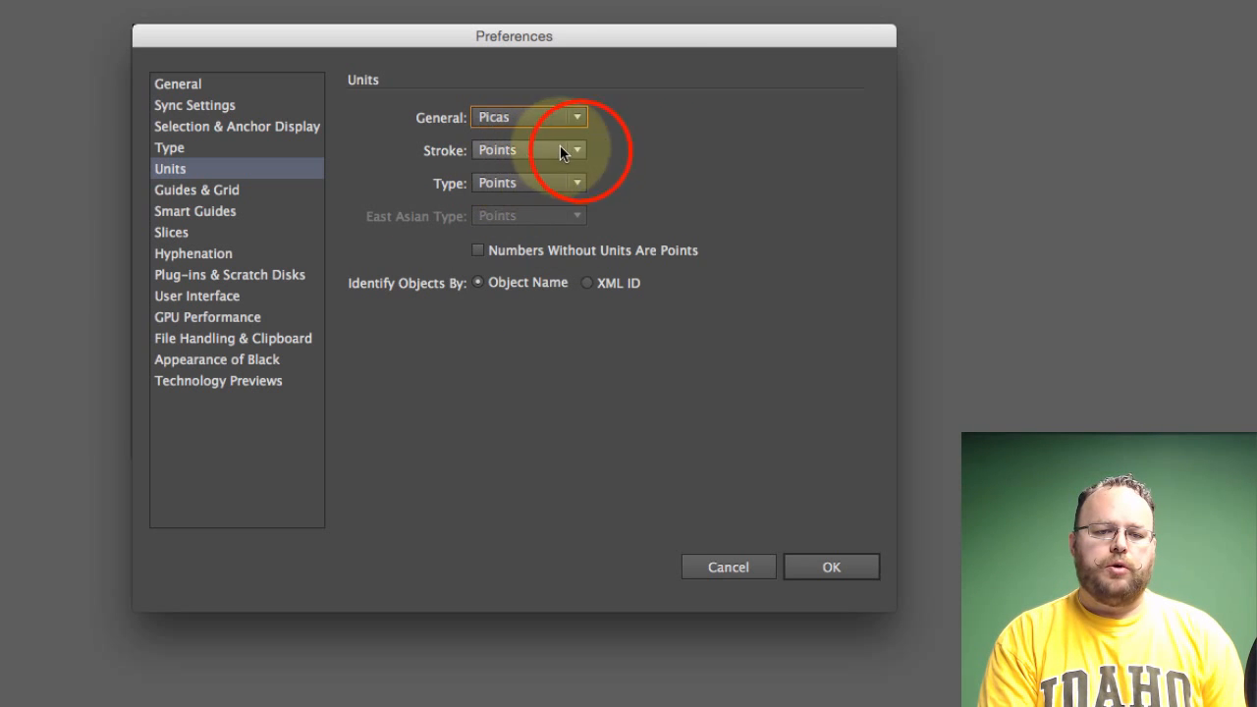
click(590, 149)
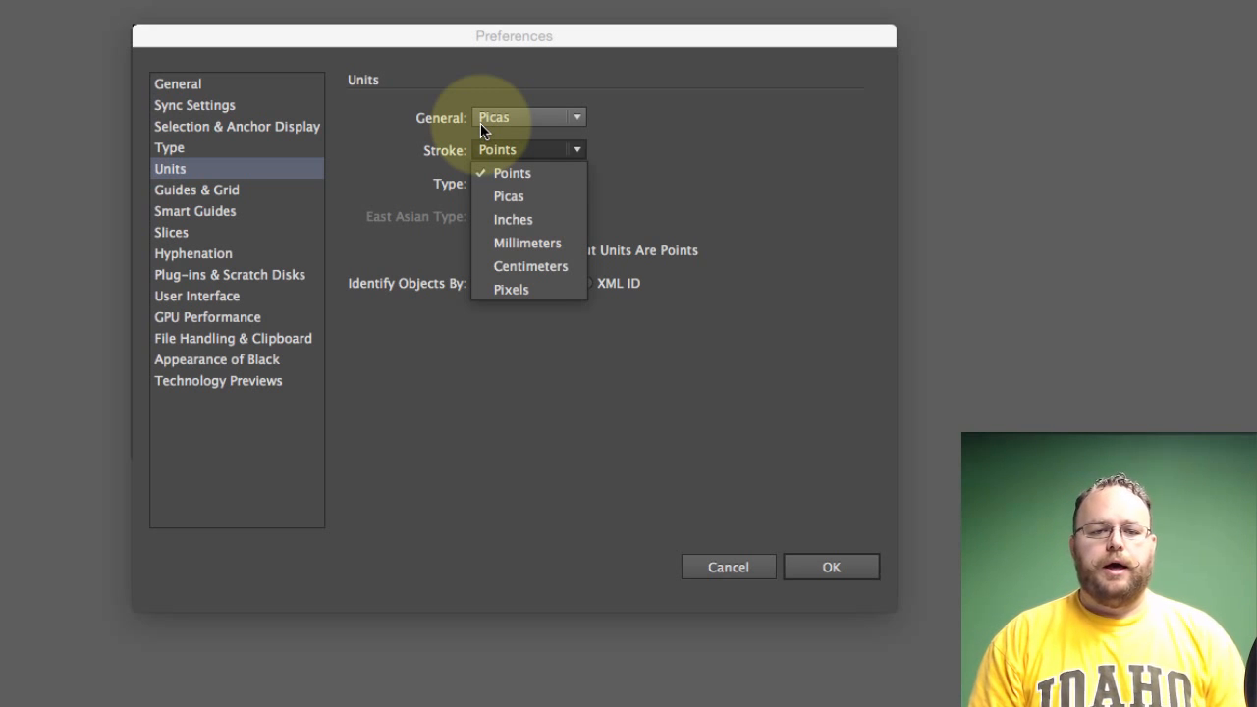
click(576, 149)
click(577, 183)
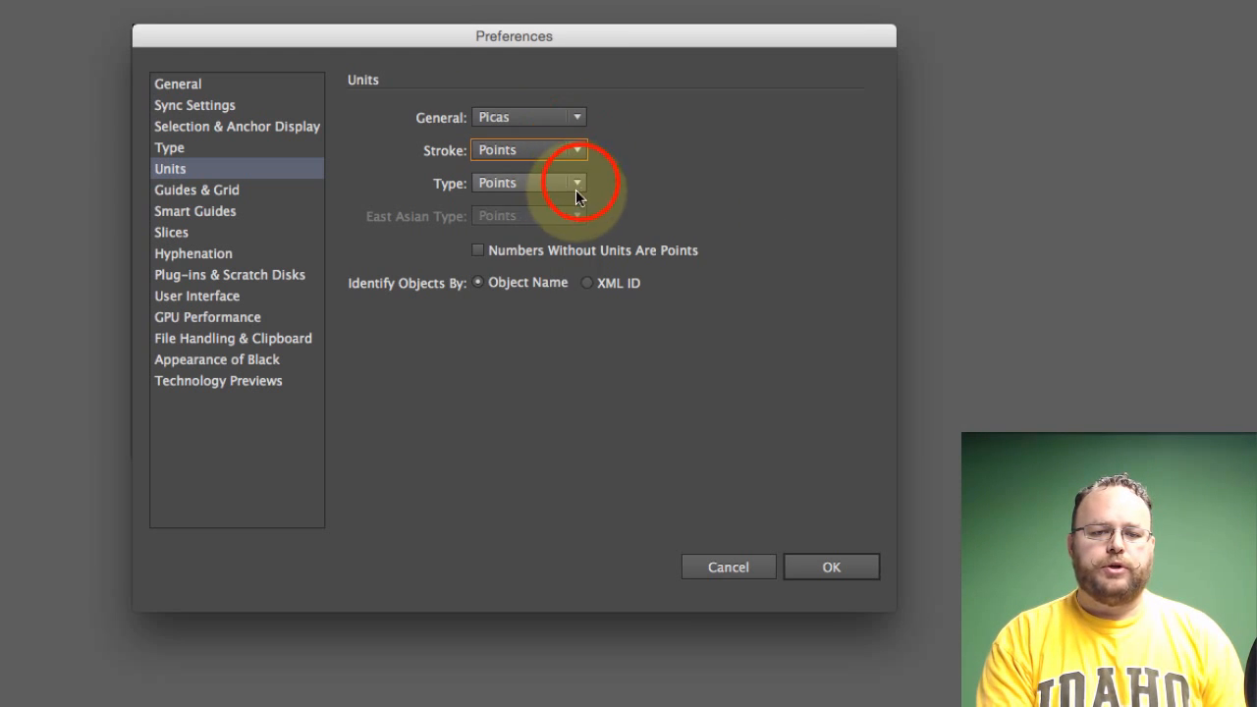
click(579, 183)
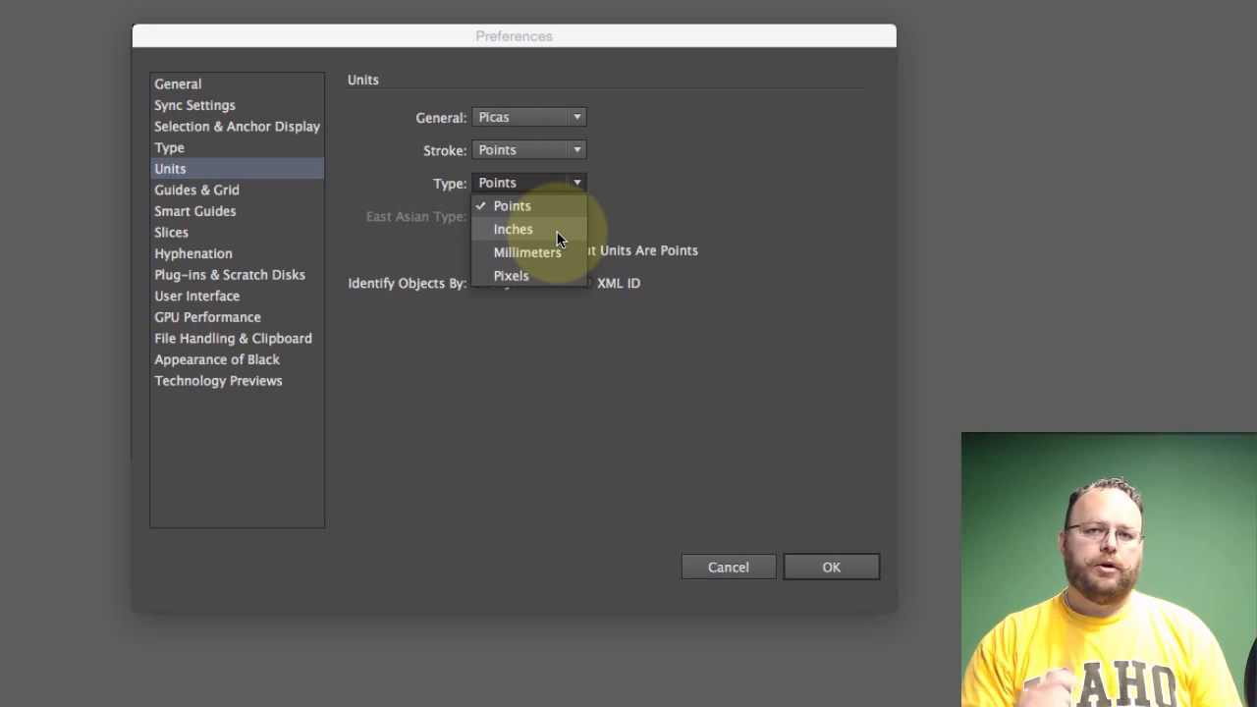
click(739, 406)
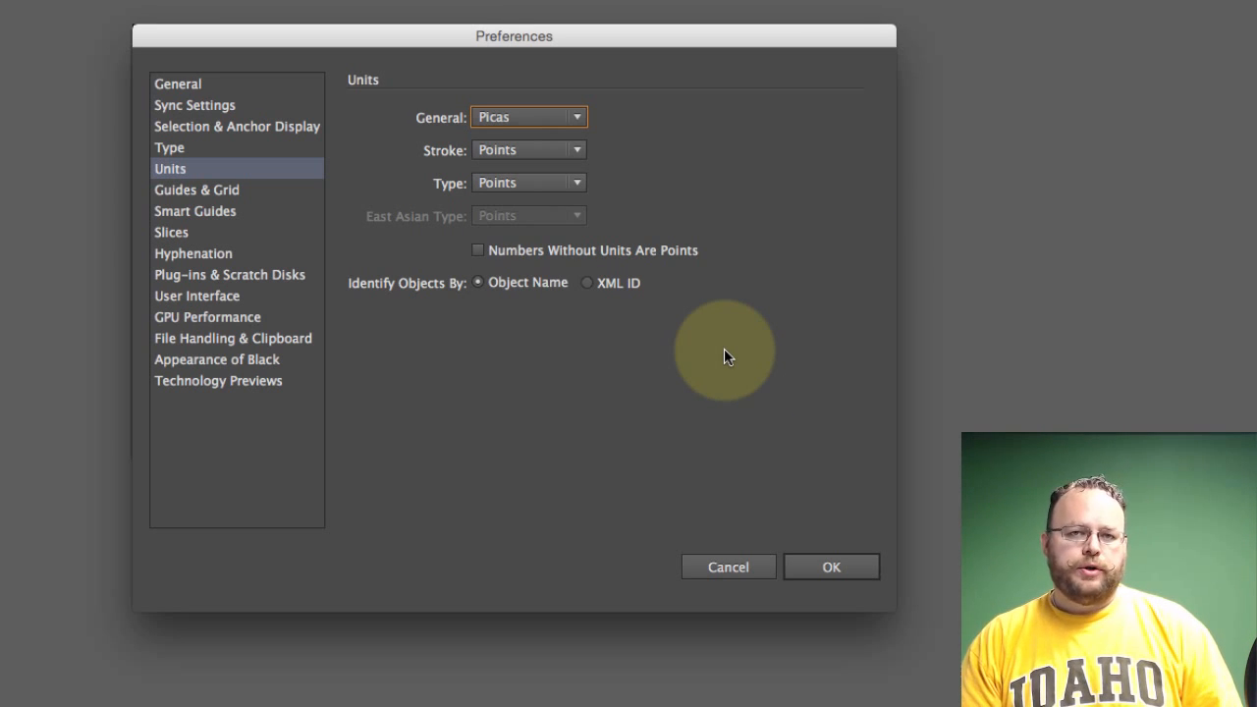
Set the general measurement unit to Inches and apply the preferences
click(577, 117)
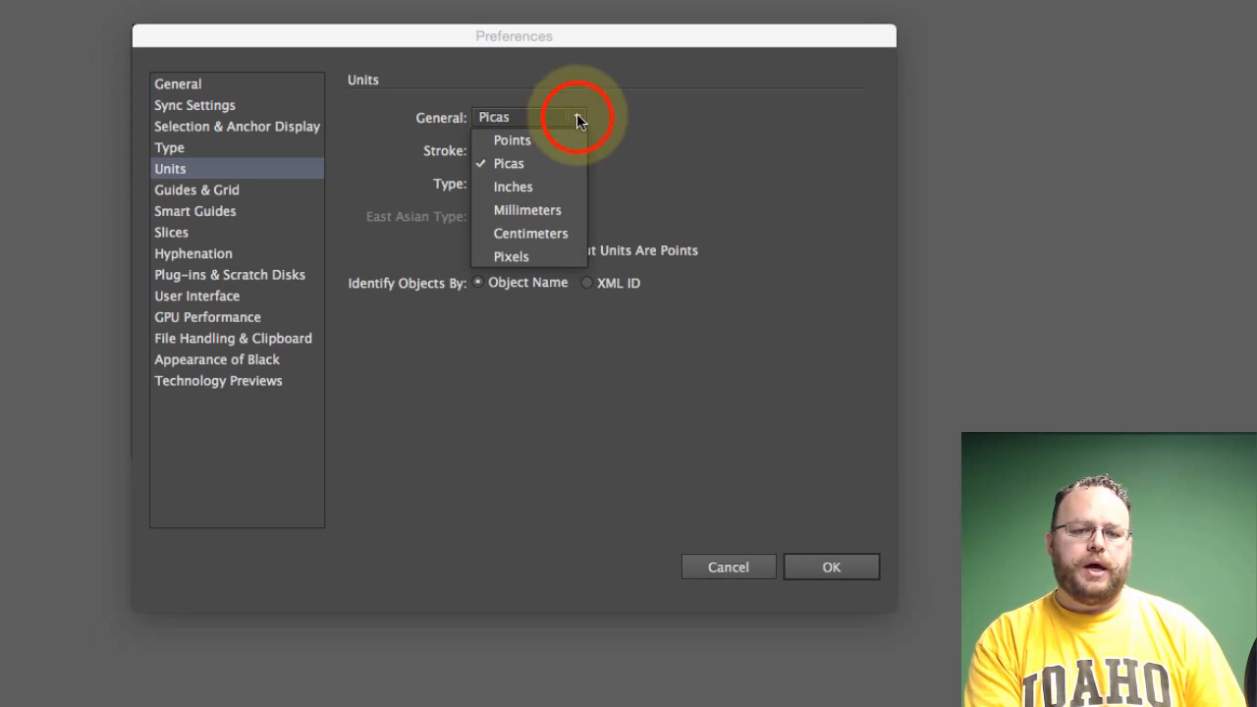
click(532, 186)
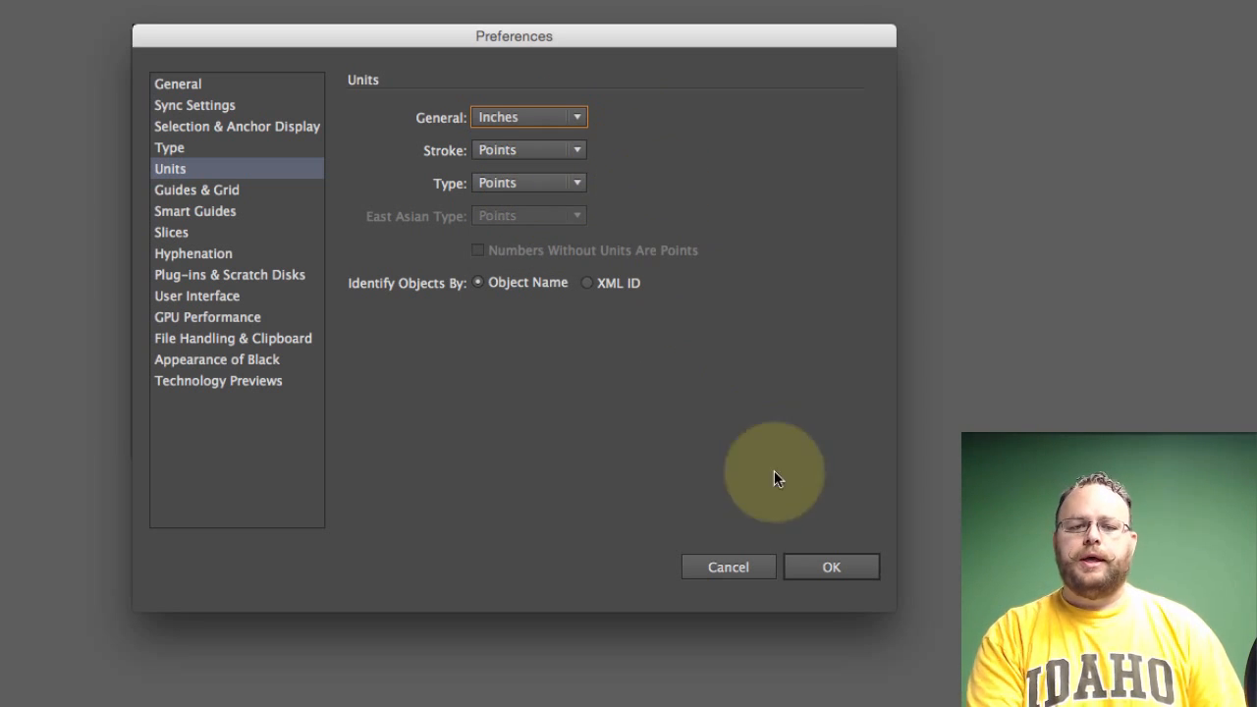
click(831, 565)
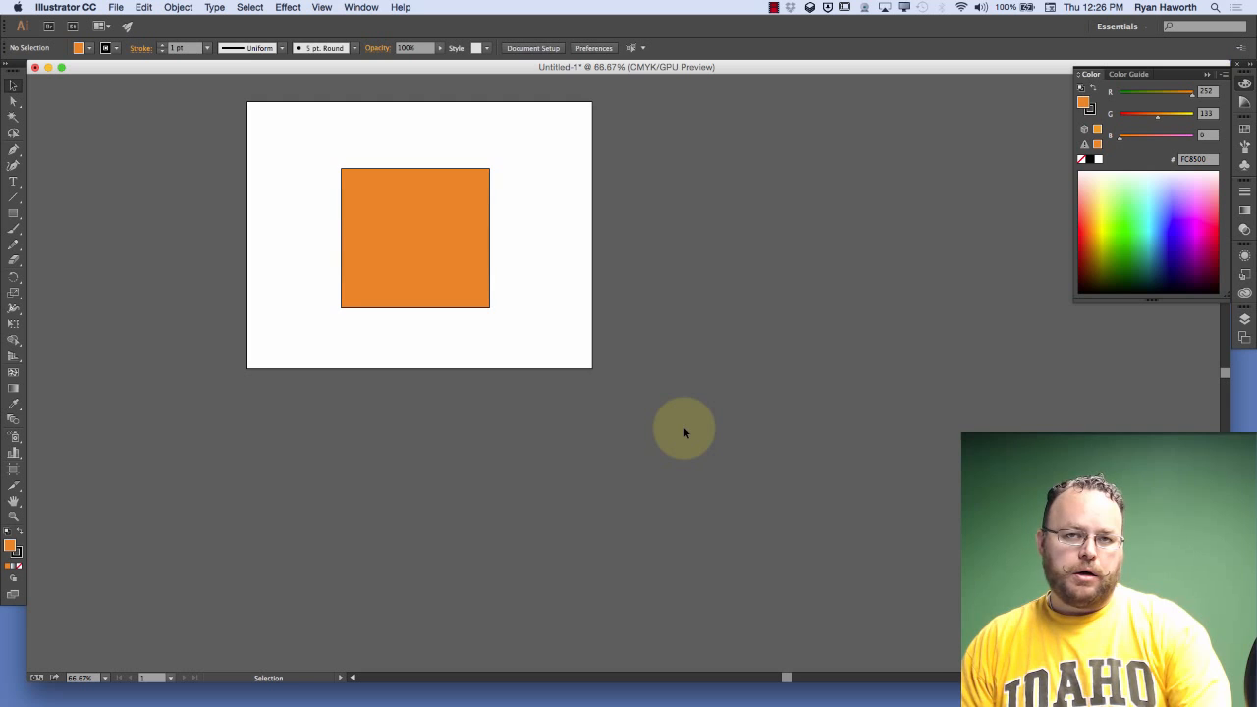
Show the rulers around the document window
click(323, 8)
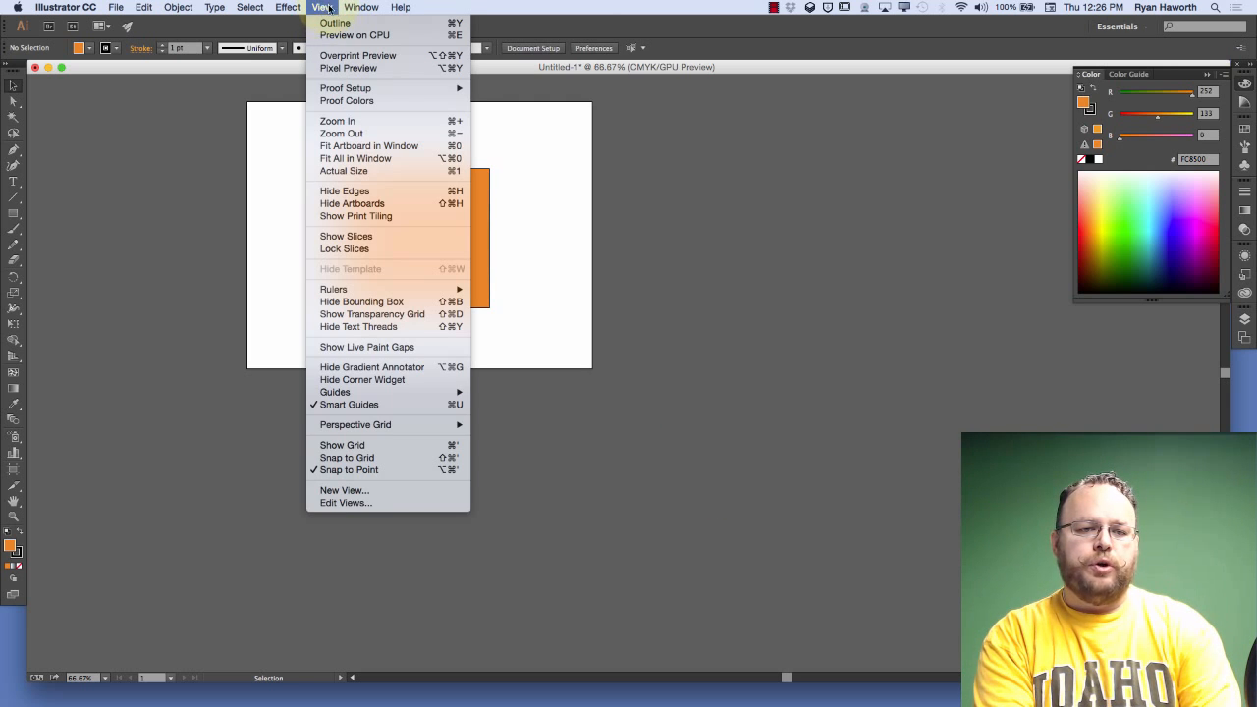
mouse_move(354, 290)
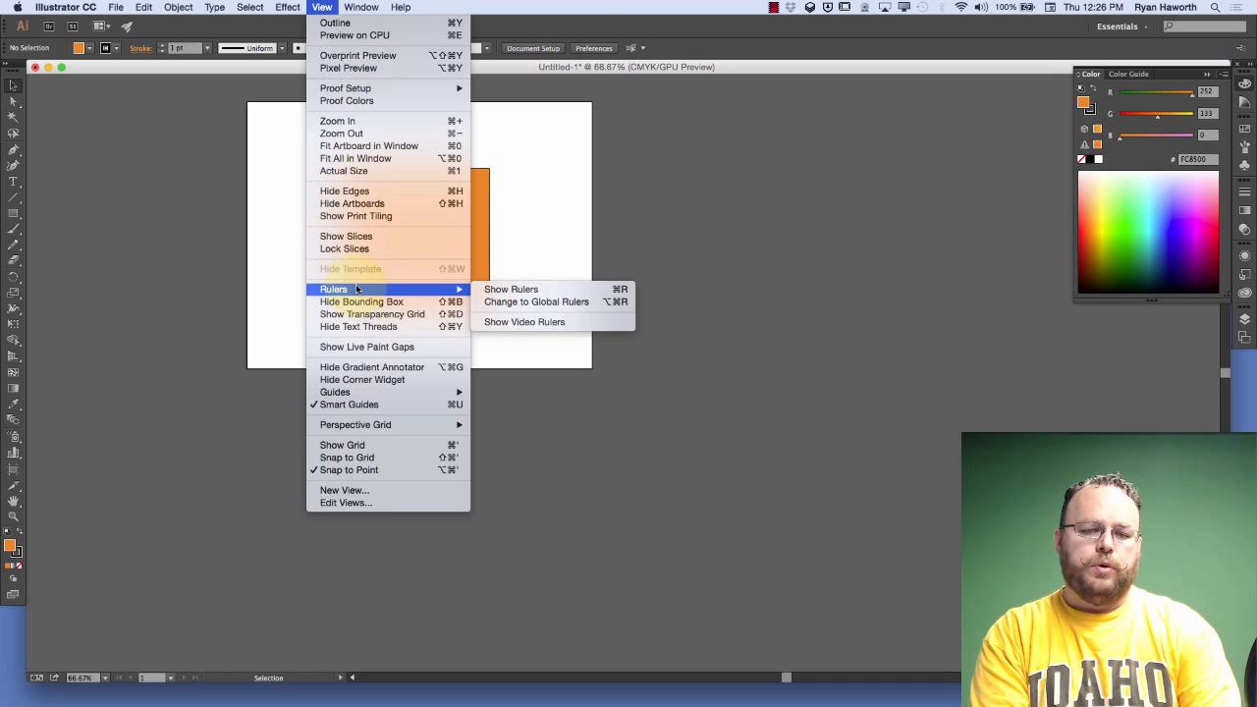
click(532, 290)
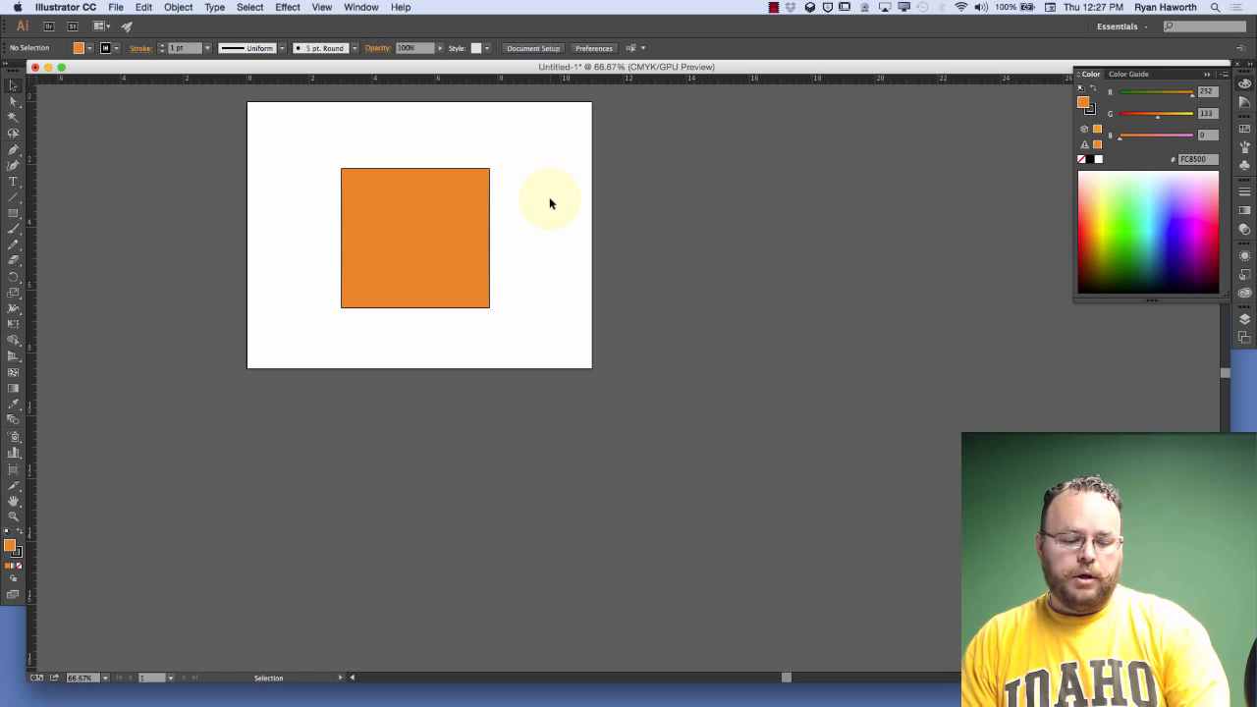
Toggle the rulers off and on twice, leaving them shown
key(a)
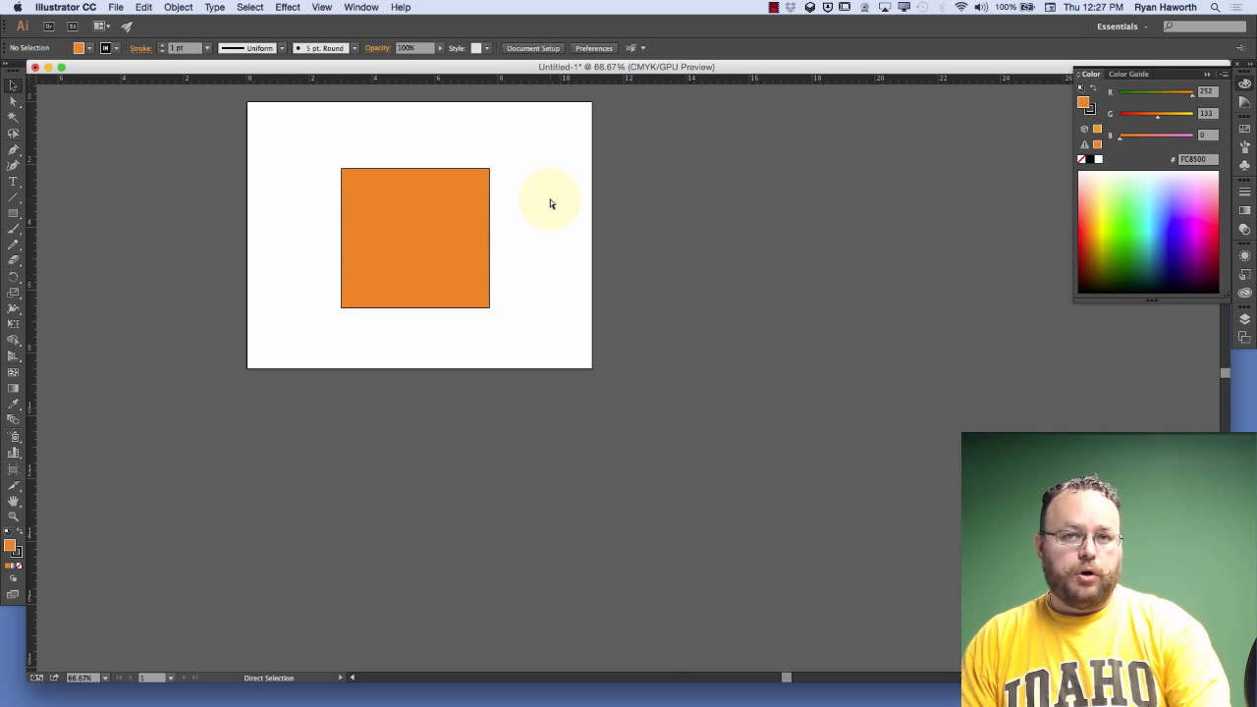
key(super+r)
key(super+r)
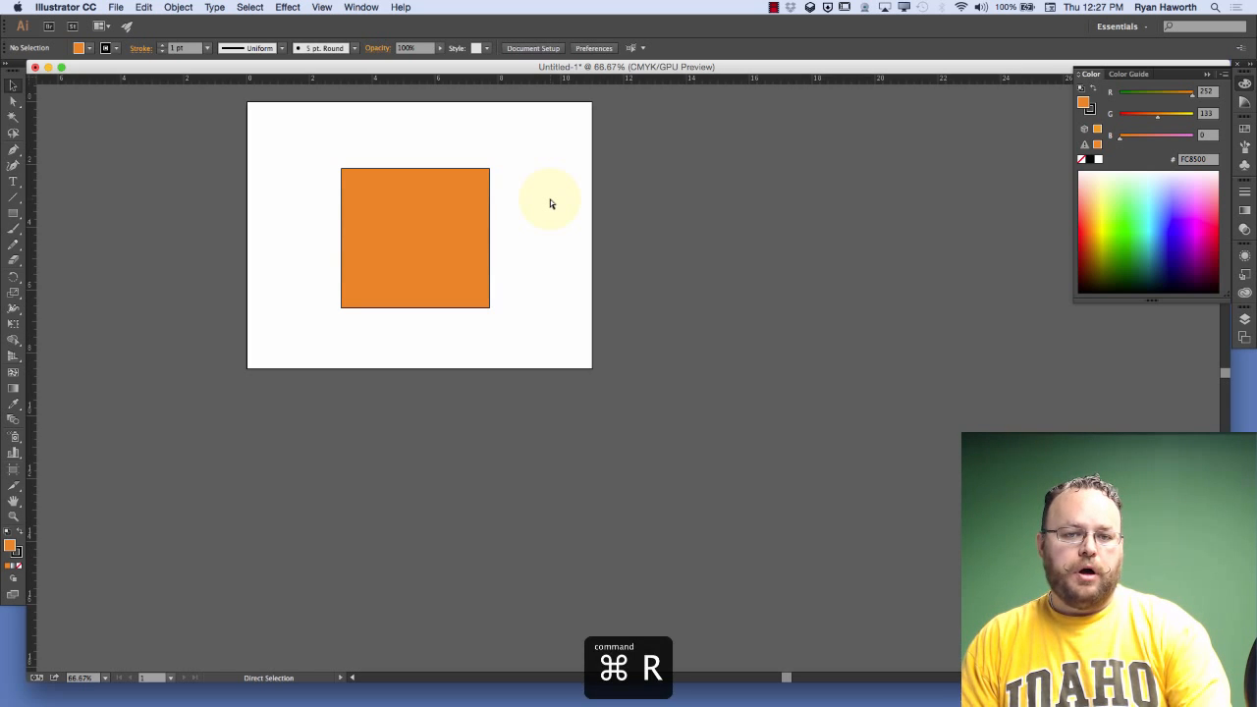
key(super+r)
key(super+r)
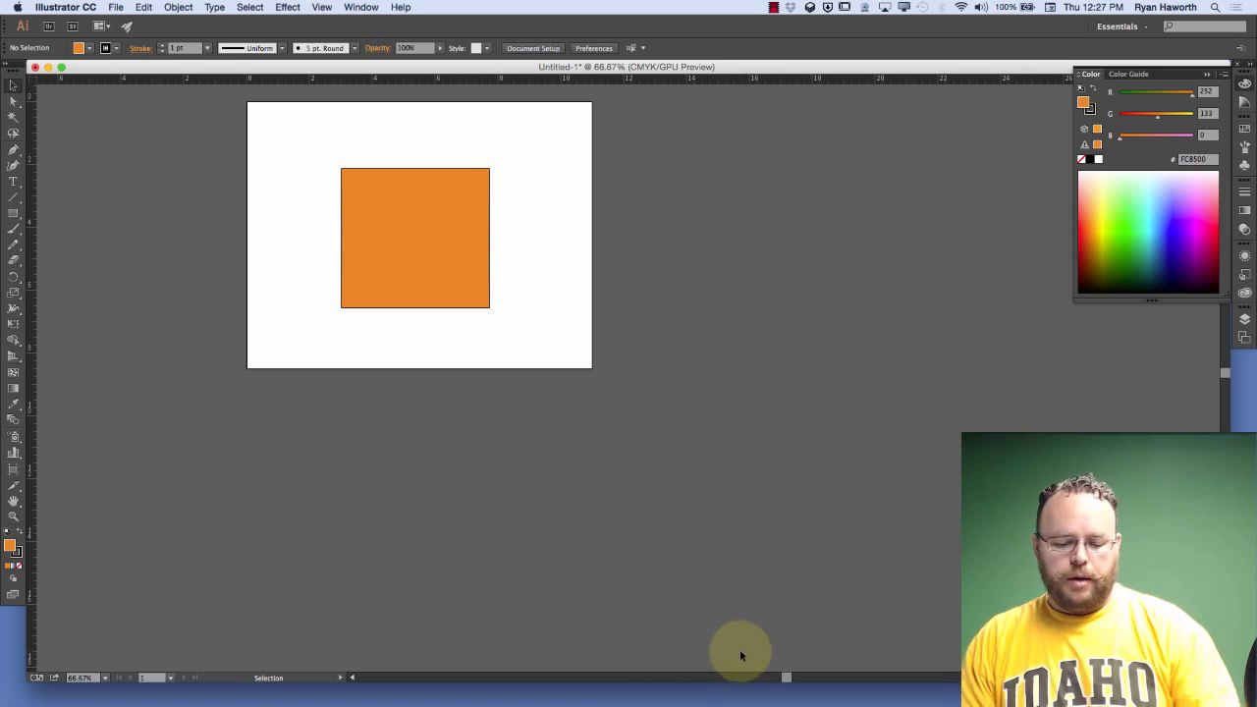
Fit the artboard in the window
key(a)
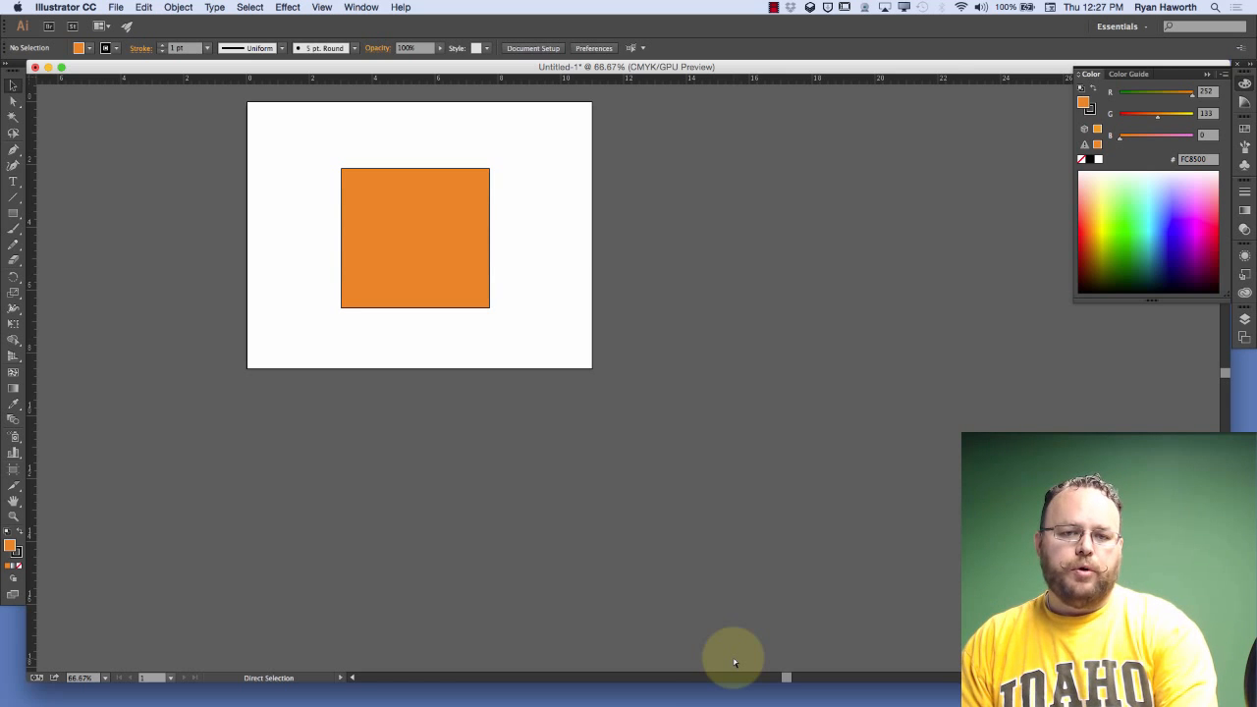
key(super+0)
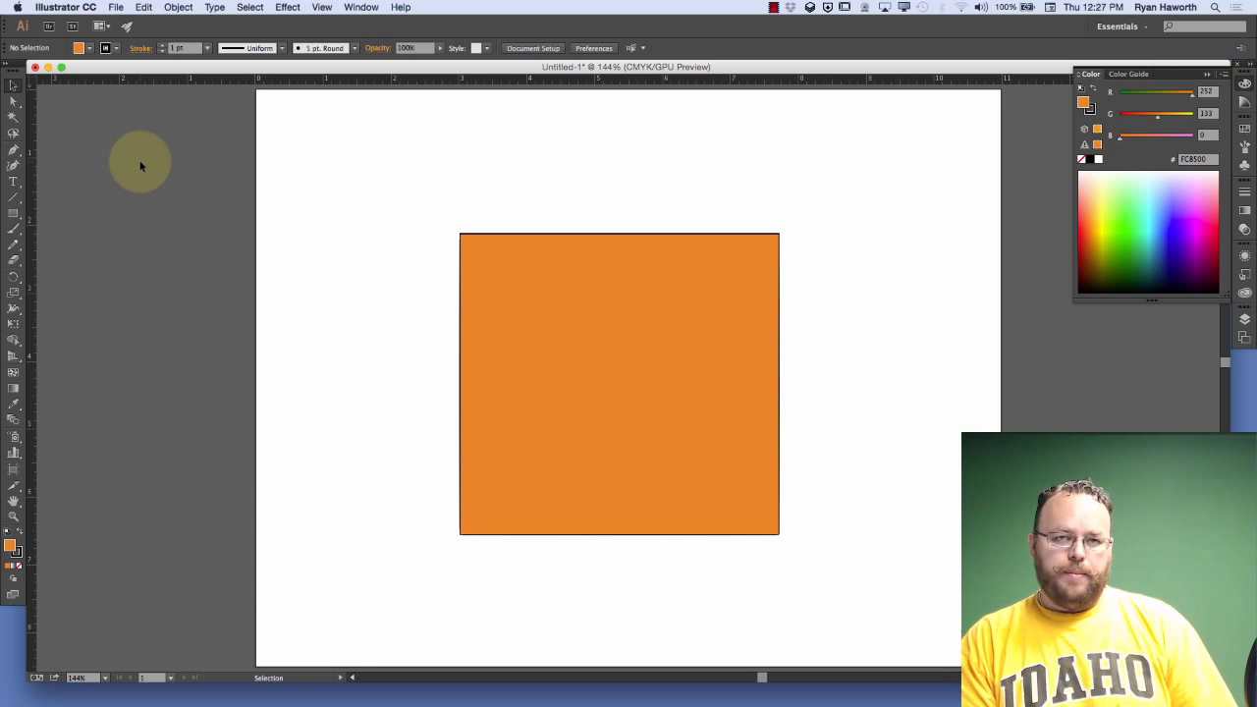
Cycle the screen mode through full screen with menu bar and full screen, and return to normal screen mode
key(f)
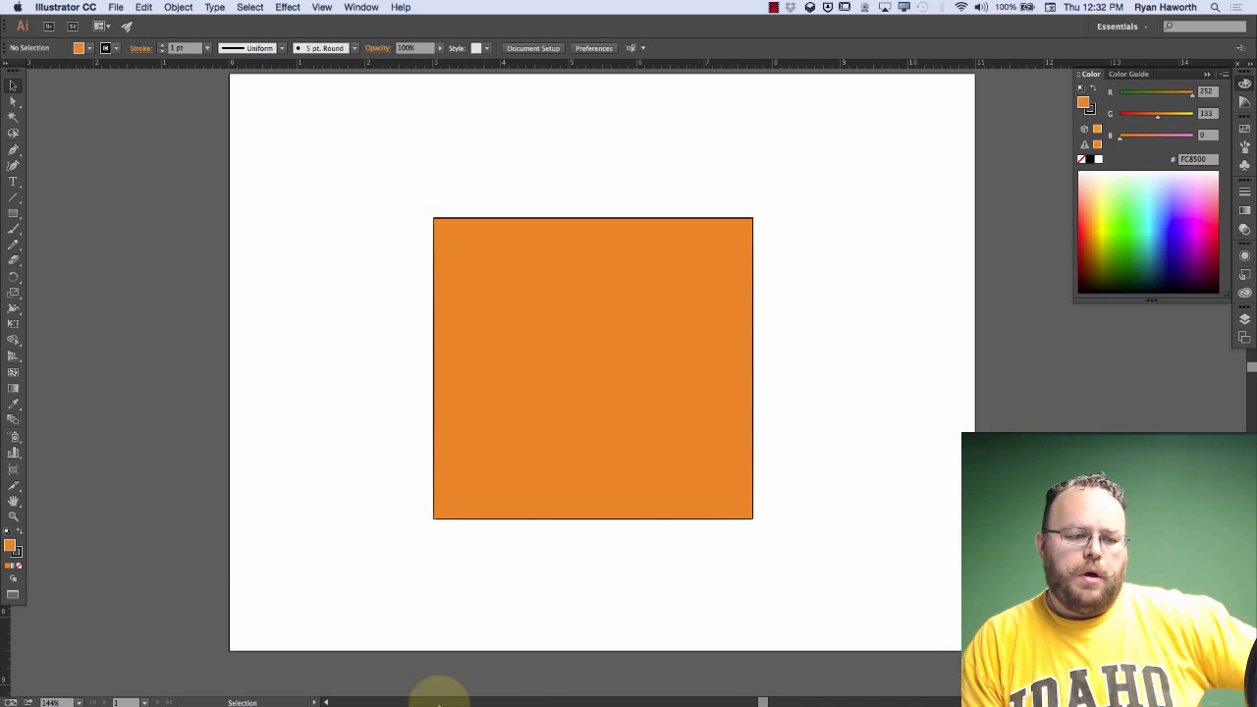
mouse_move(442, 693)
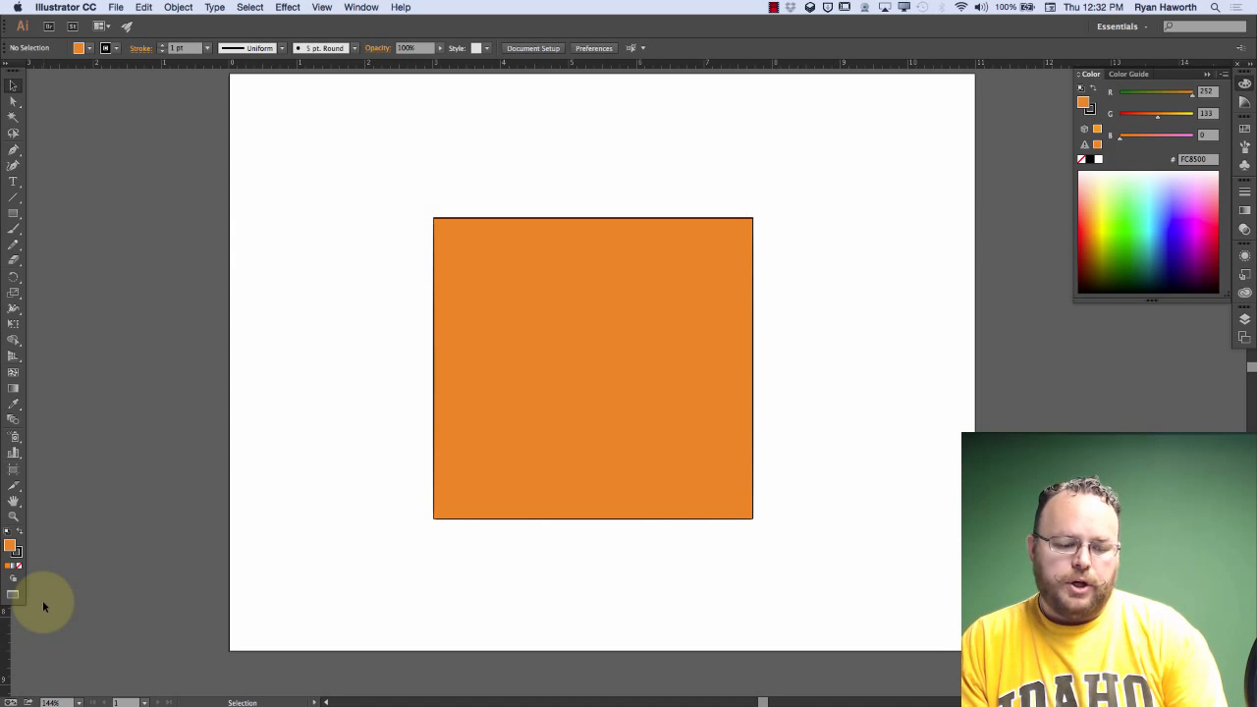
key(f)
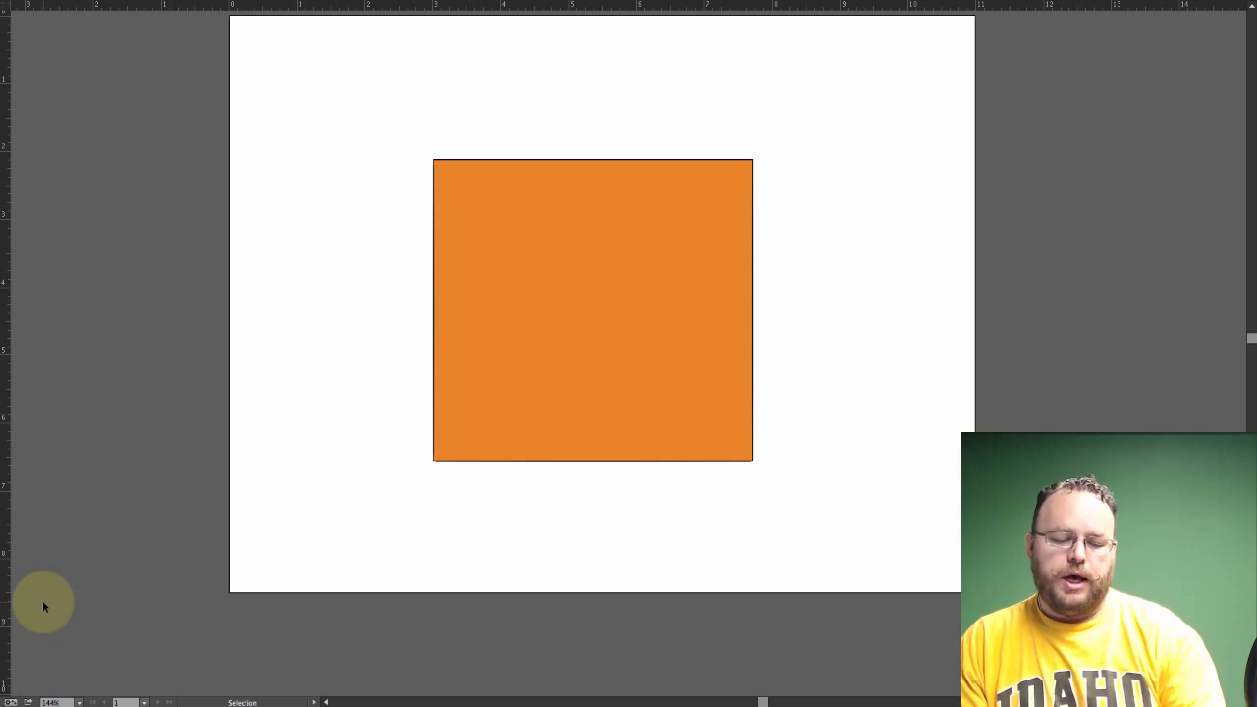
key(f)
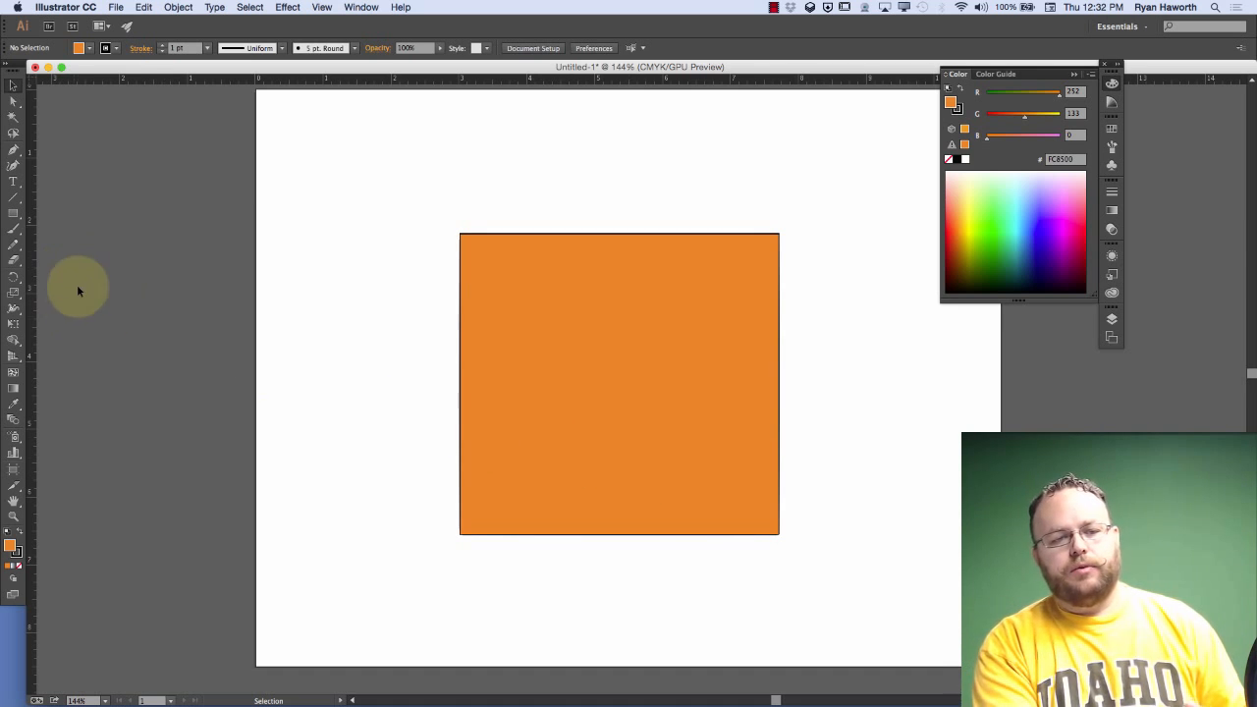
Resize the document window to clear the dock area, and expand and collapse the panel dock twice, leaving it as icons
click(60, 69)
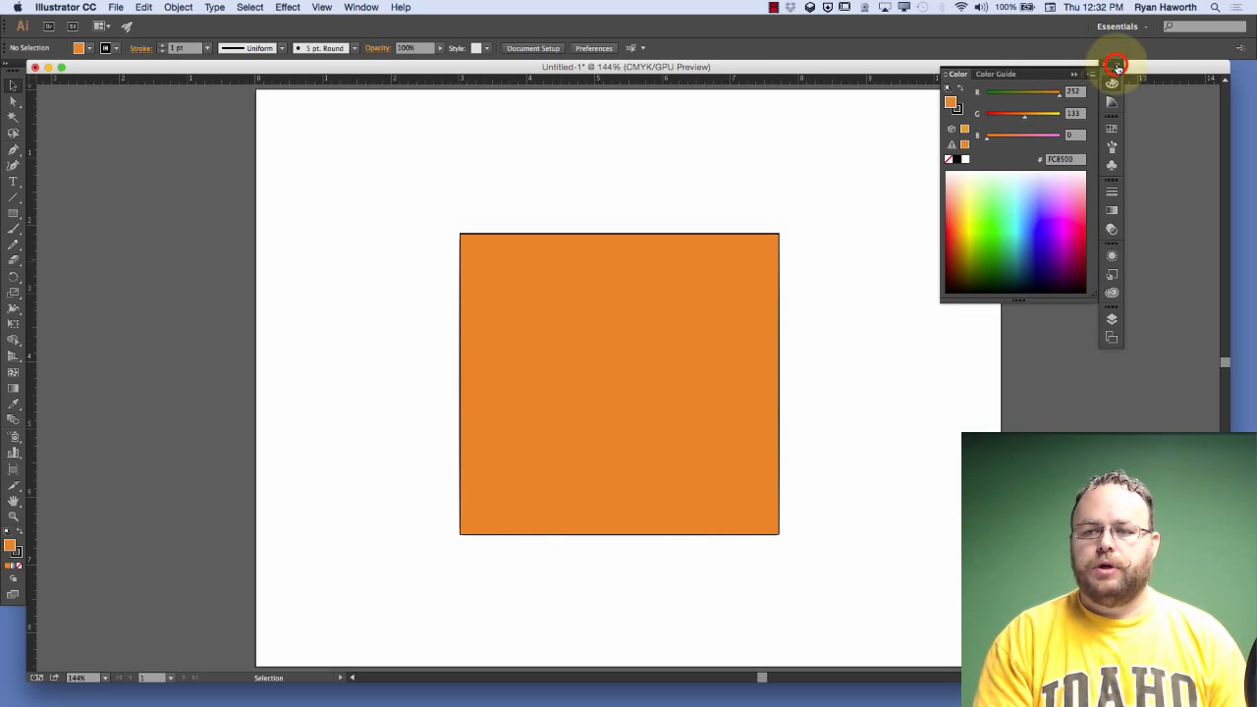
click(1117, 68)
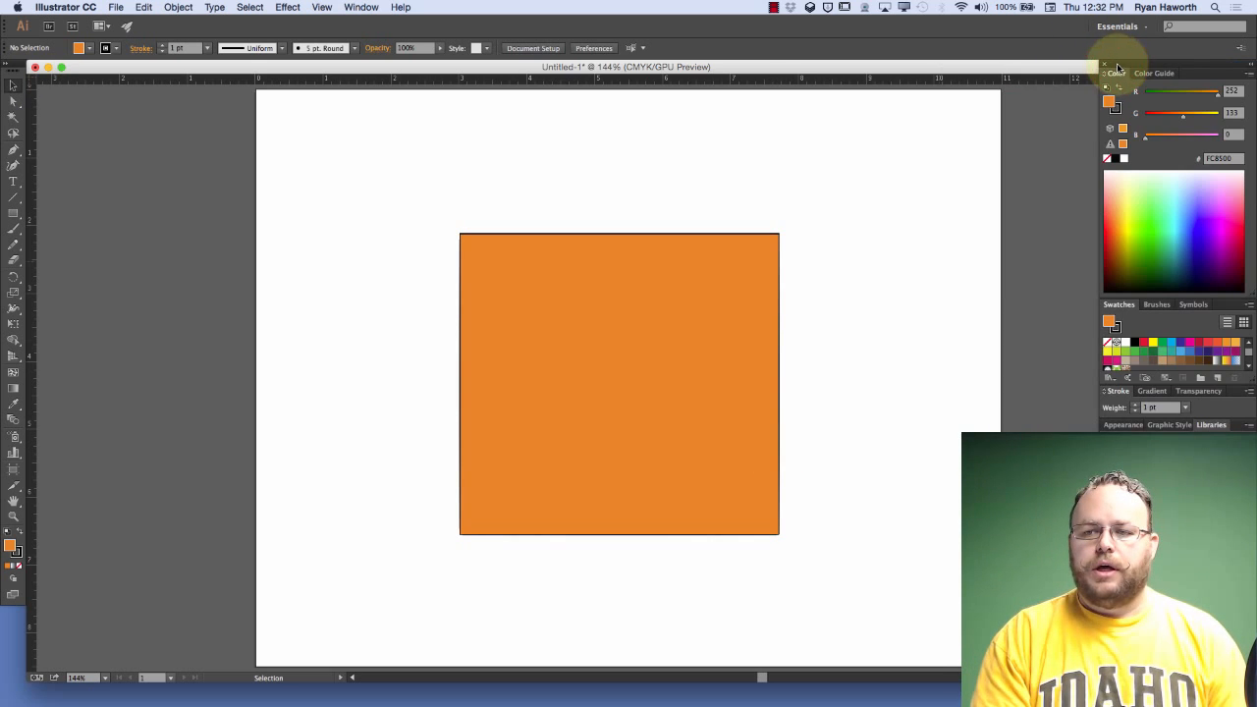
click(1252, 68)
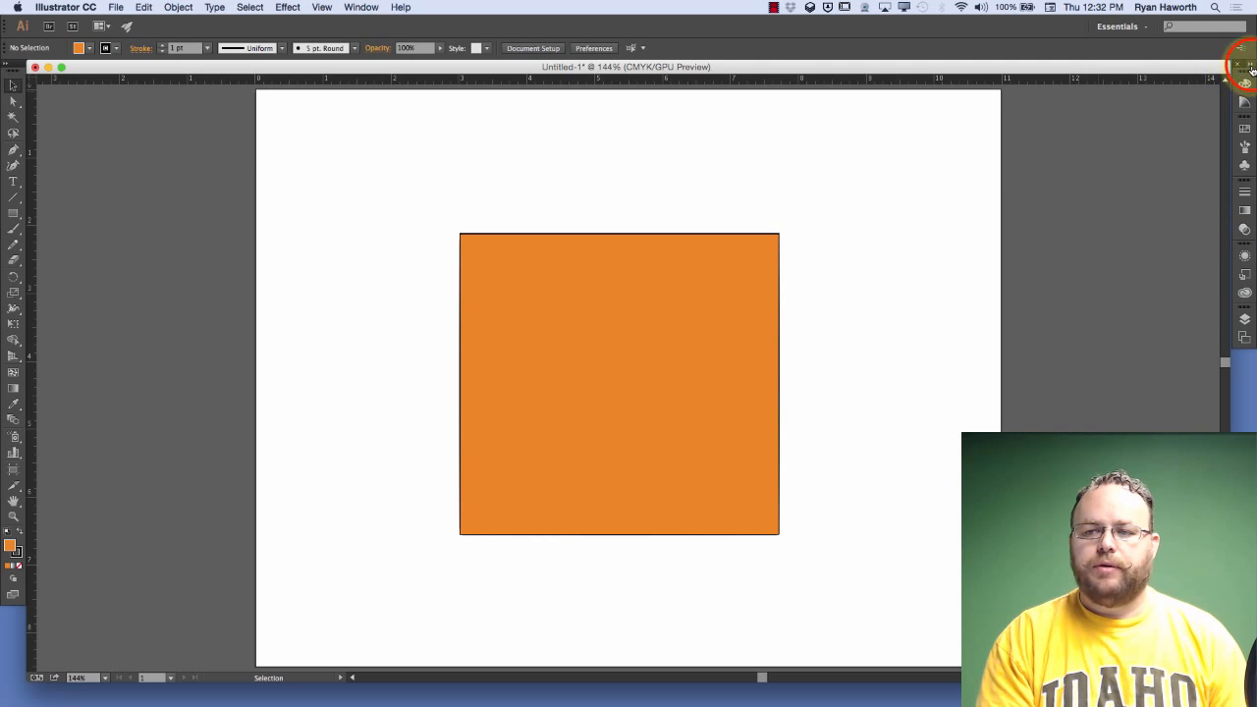
click(1250, 68)
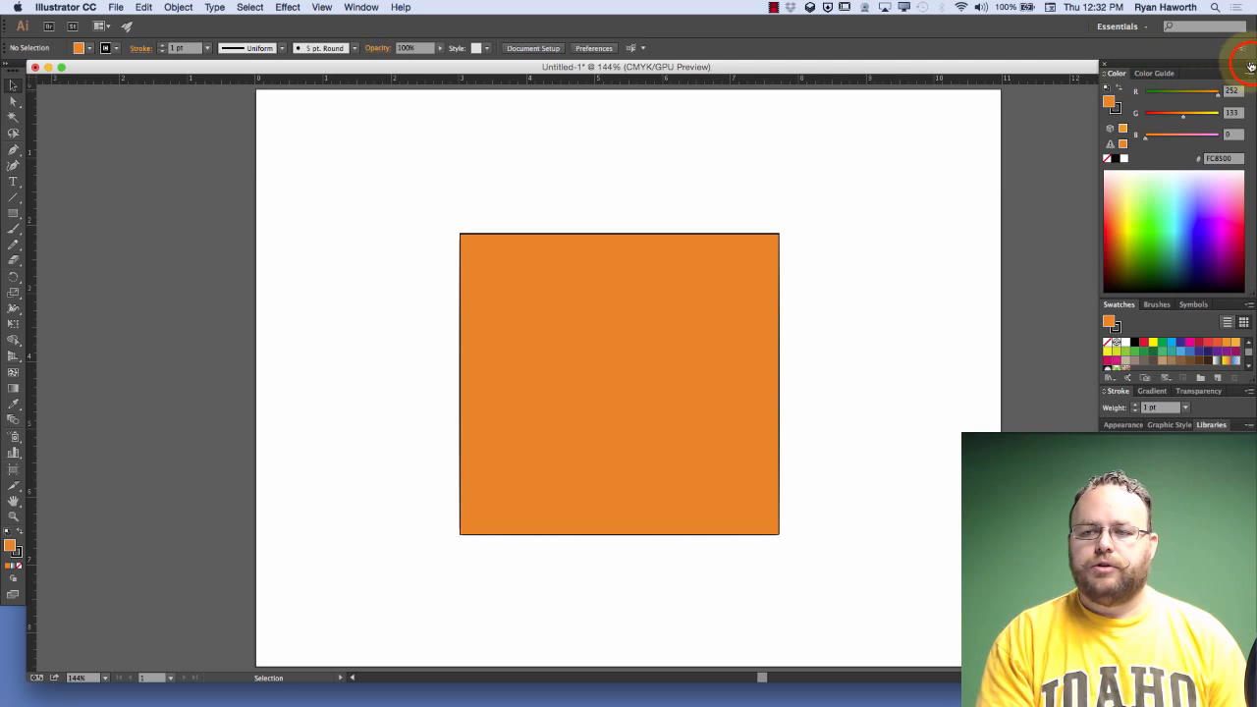
click(1240, 63)
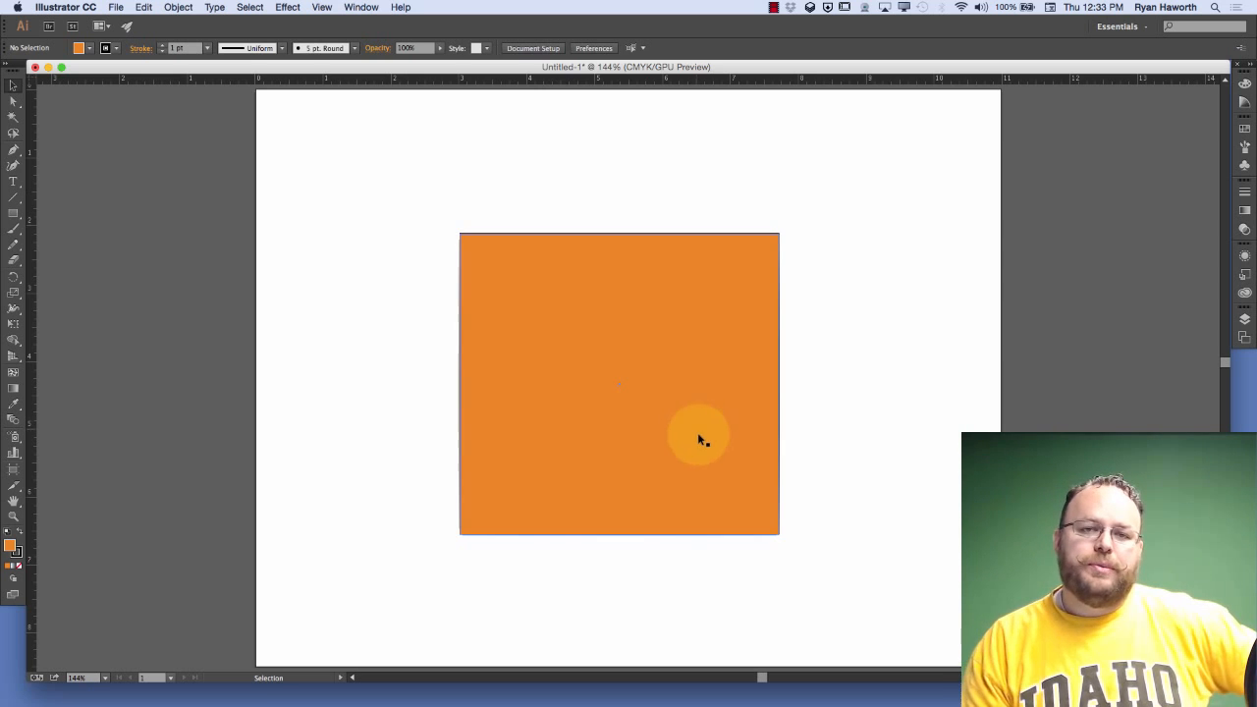
Look through the ruler's measurement unit choices and the global rulers option, leaving the units in inches
drag(542, 77, 542, 81)
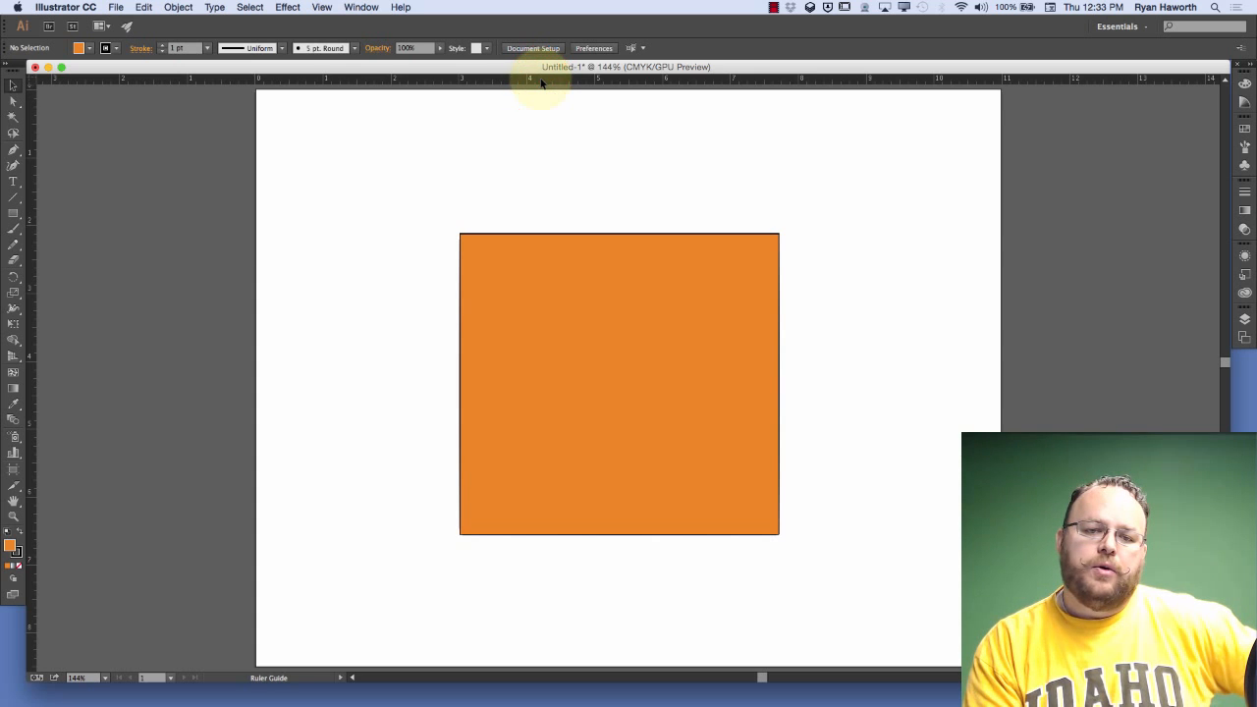
right_click(542, 82)
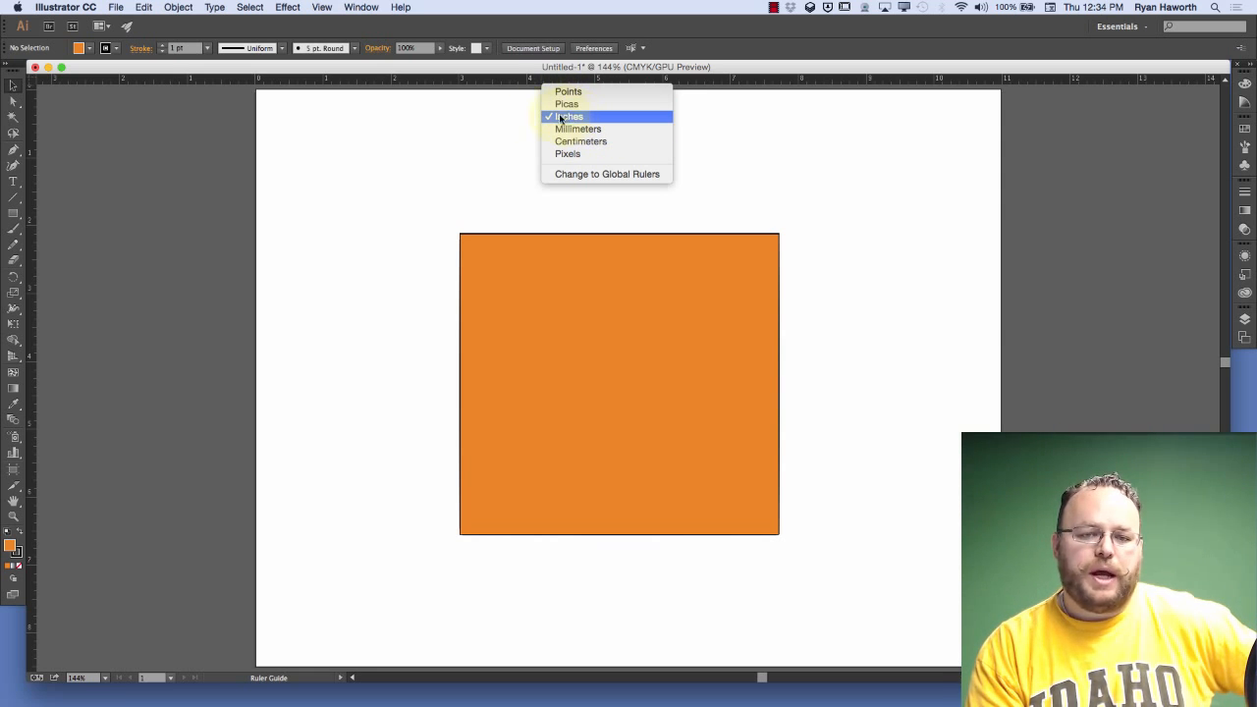
click(511, 123)
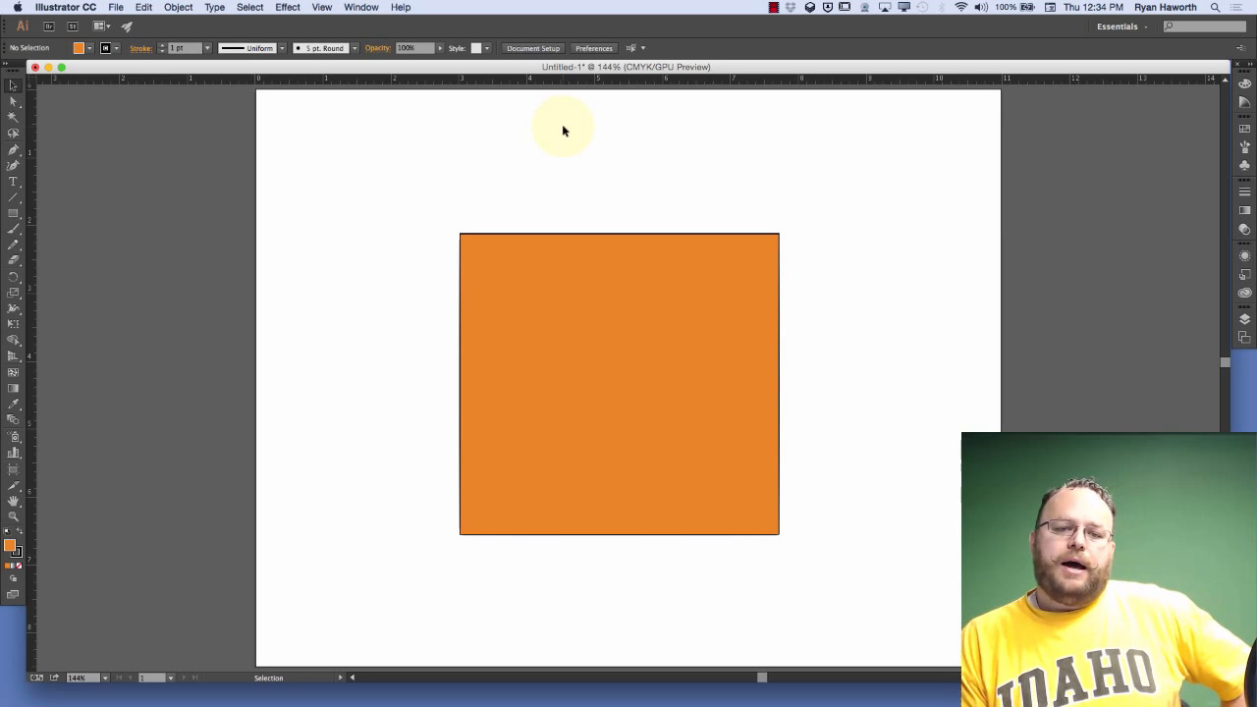
right_click(464, 80)
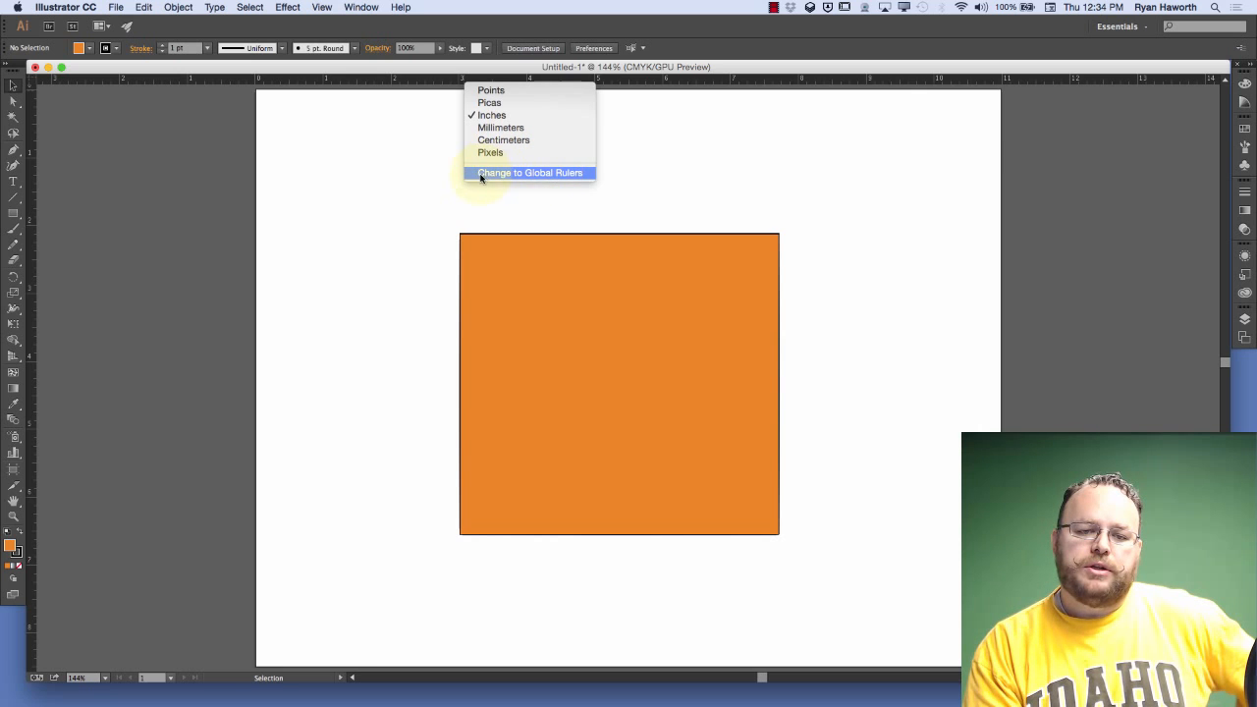
click(491, 211)
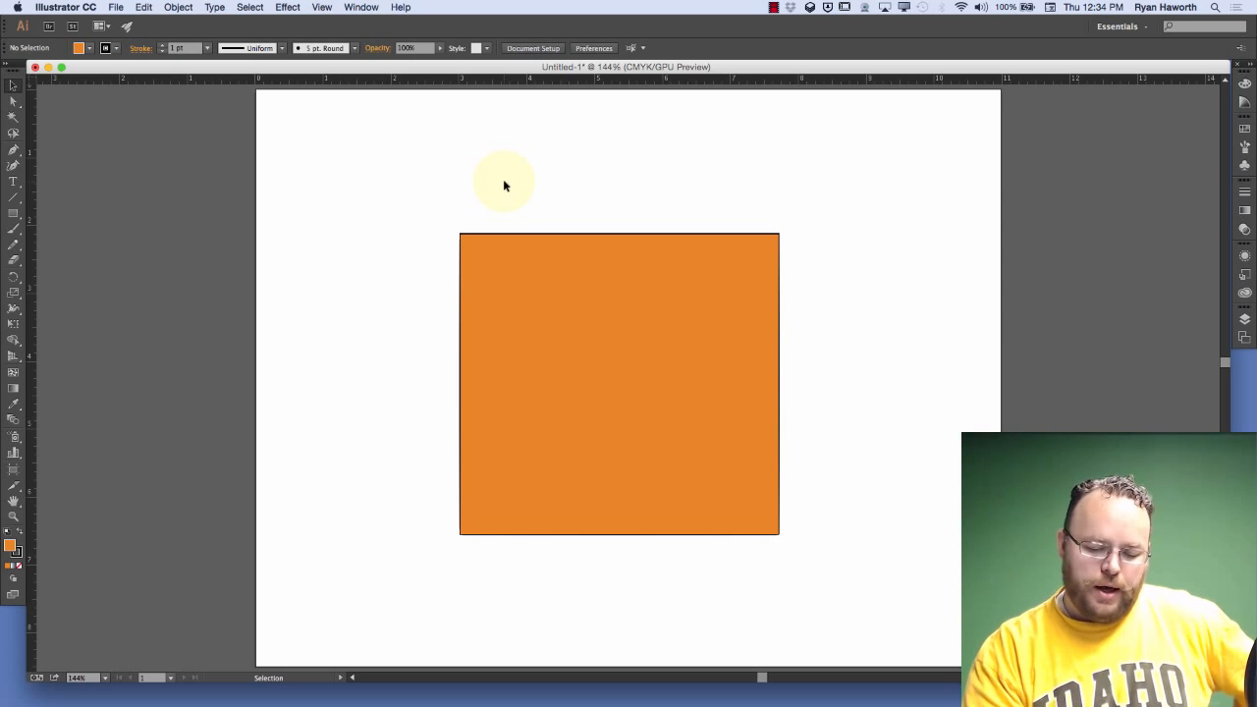
Add two 11 × 8.5 in artboards in a row beside the first one, aligned with its top edge
key(a)
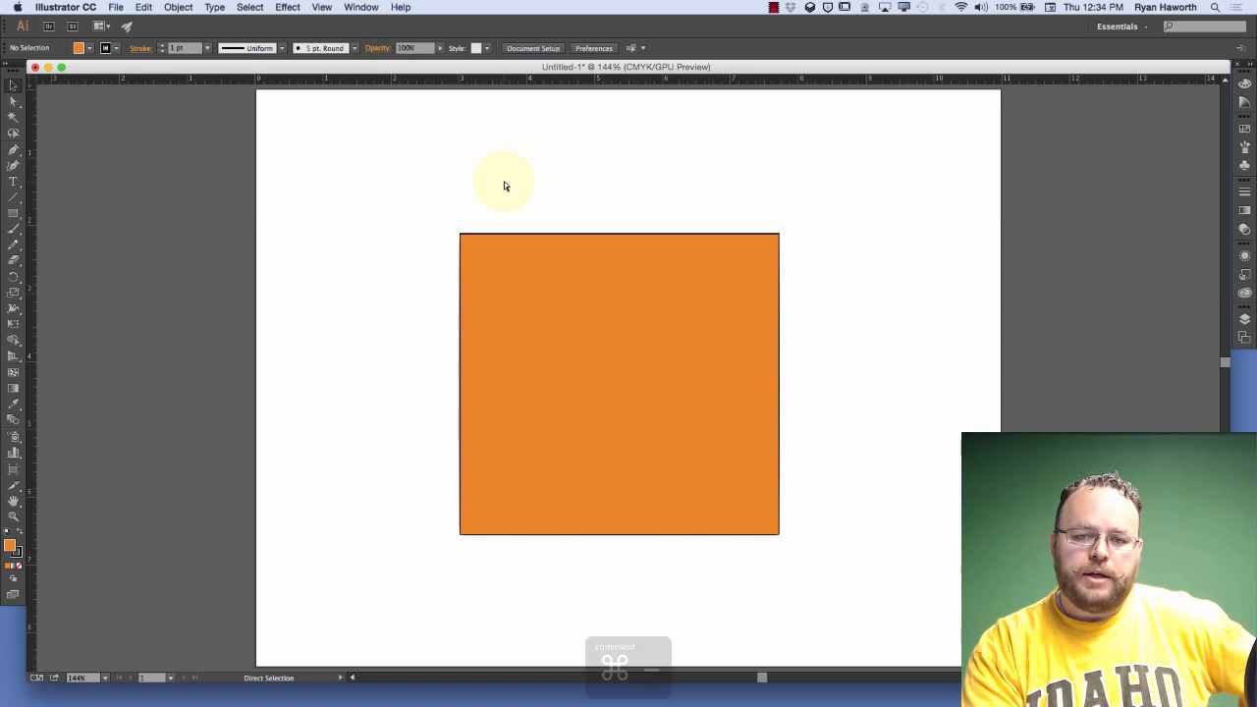
key(super+minus)
key(super+minus)
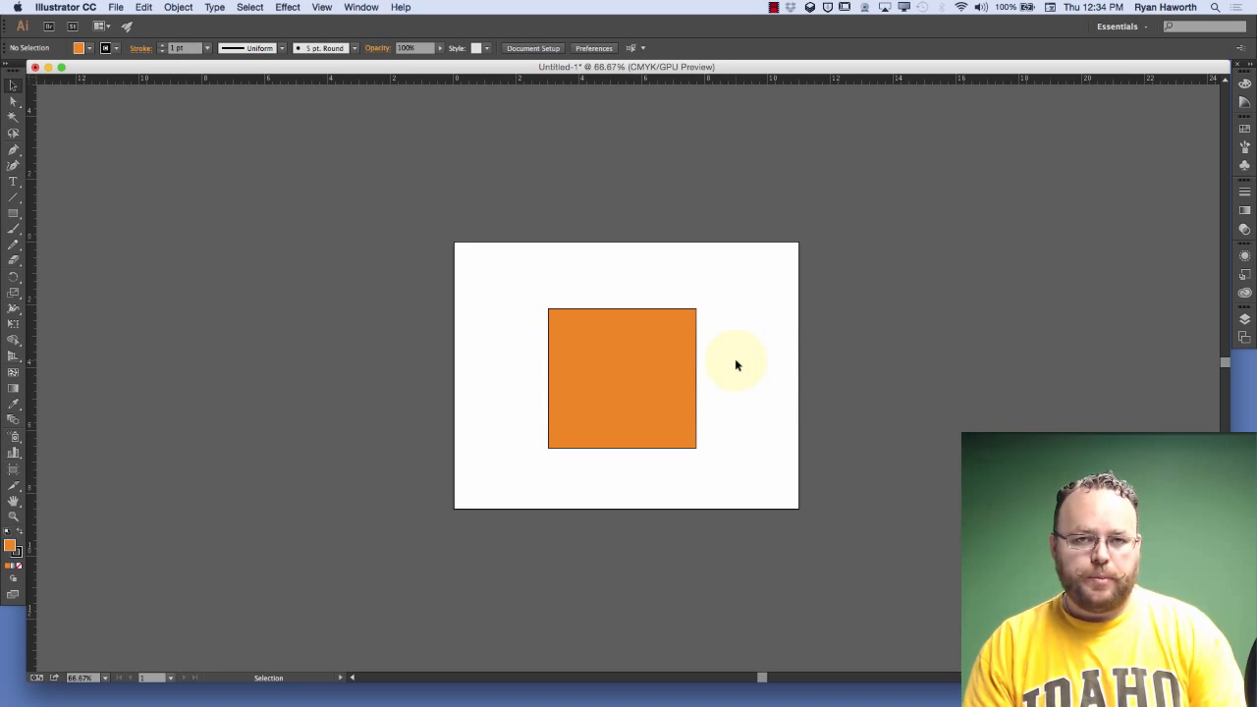
key(space)
drag(755, 376, 412, 367)
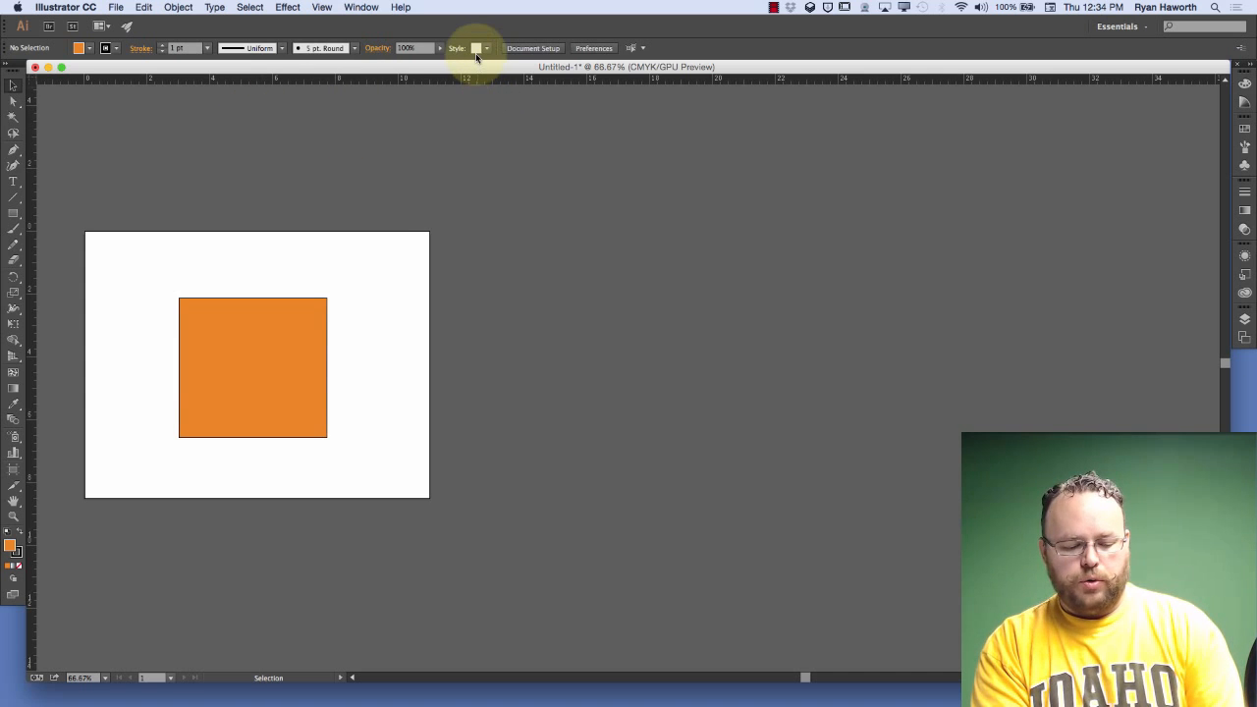
key(shift+o)
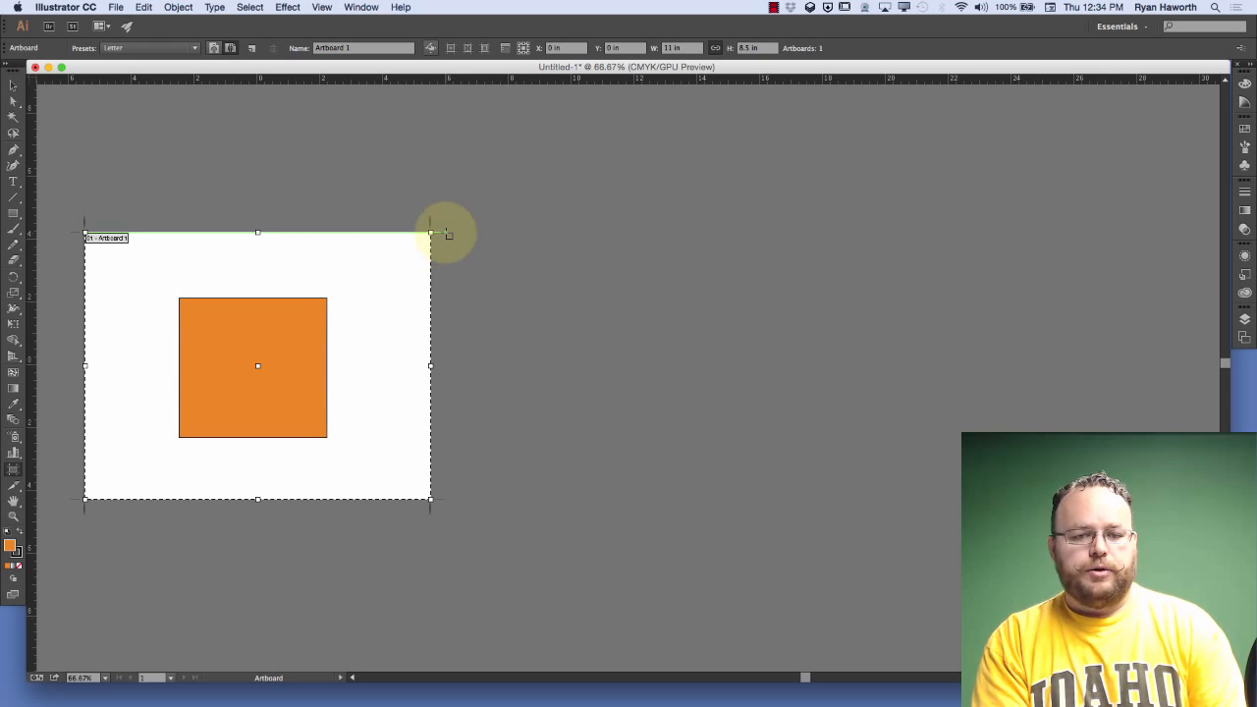
click(252, 49)
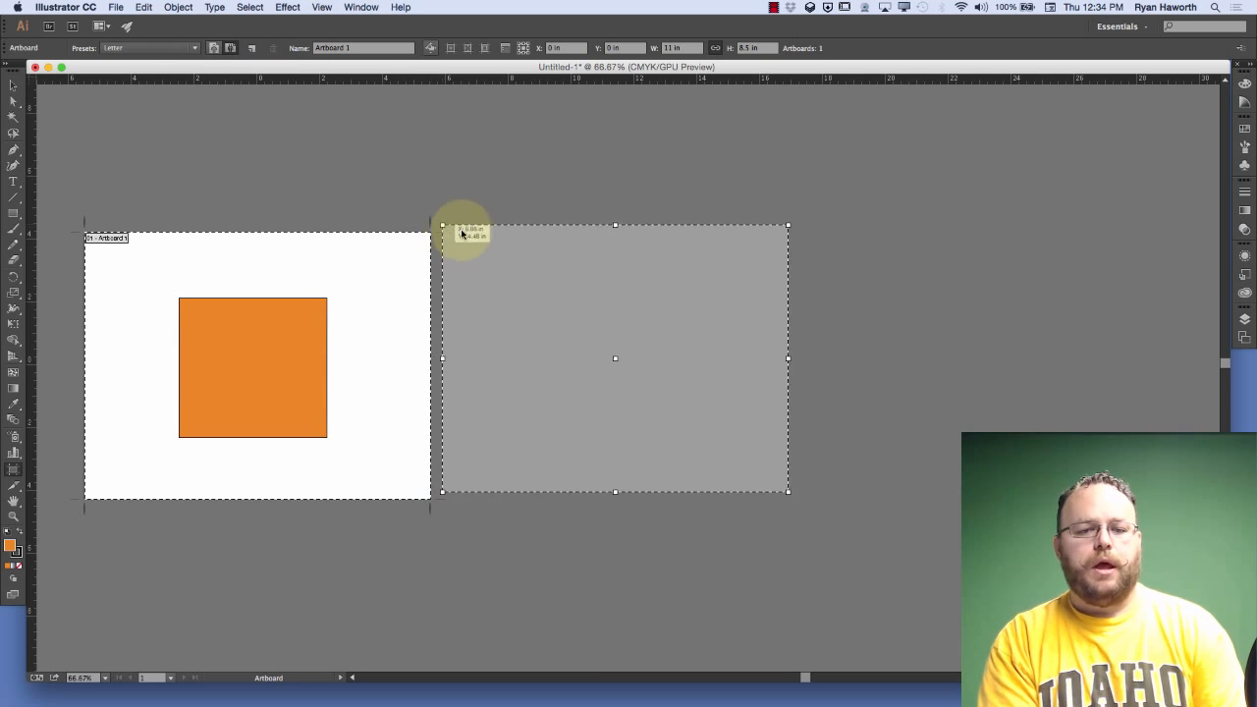
click(444, 234)
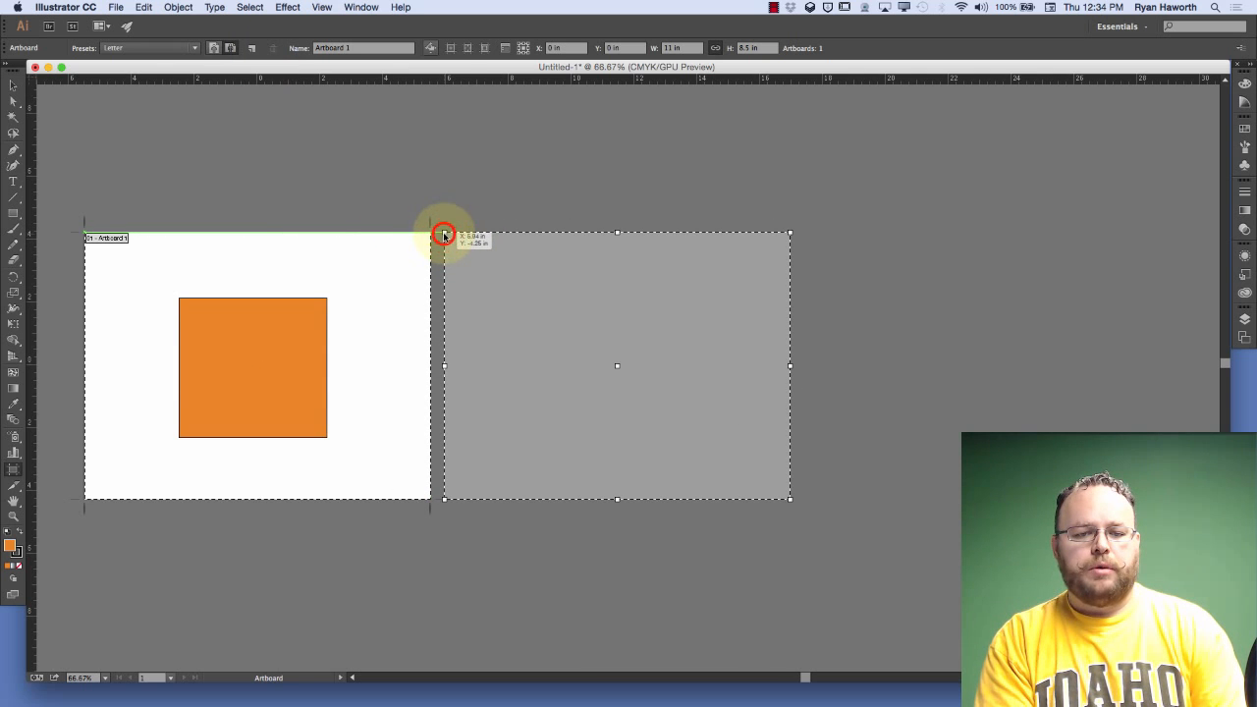
click(249, 50)
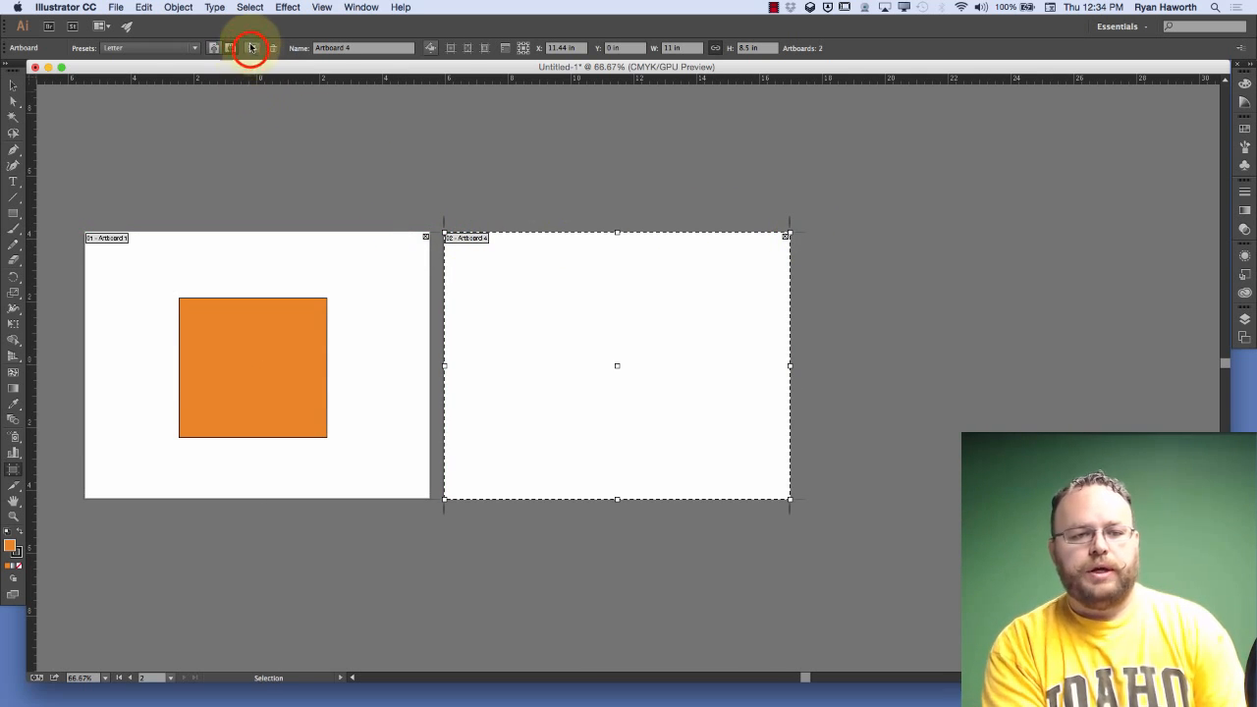
click(805, 233)
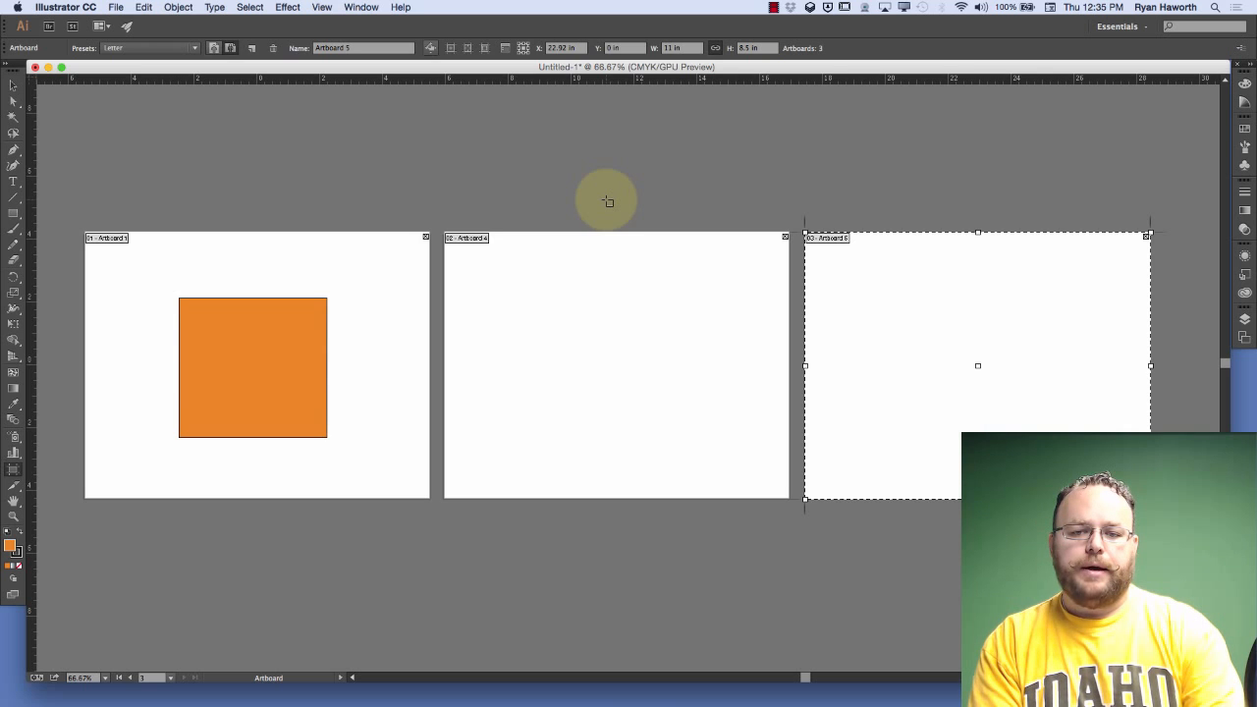
key(Escape)
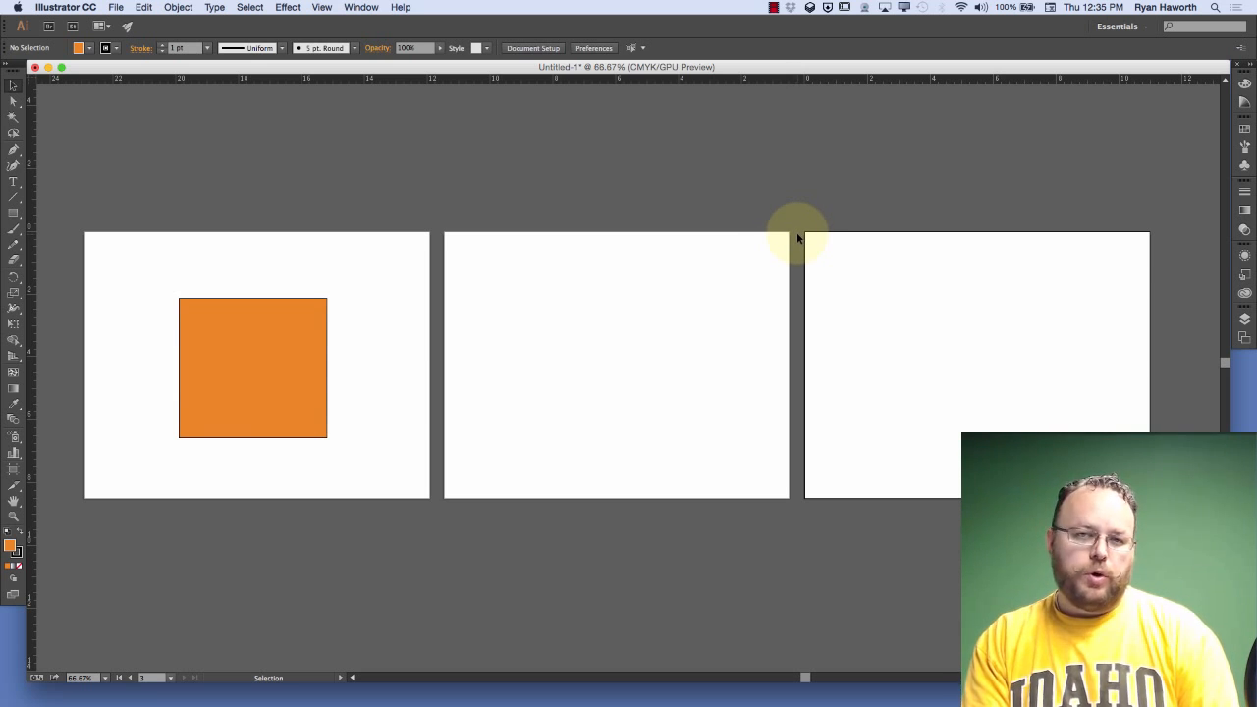
Zoom in on the third artboard with a temporary Zoom tool marquee, dismissing Spotlight Search
key(a)
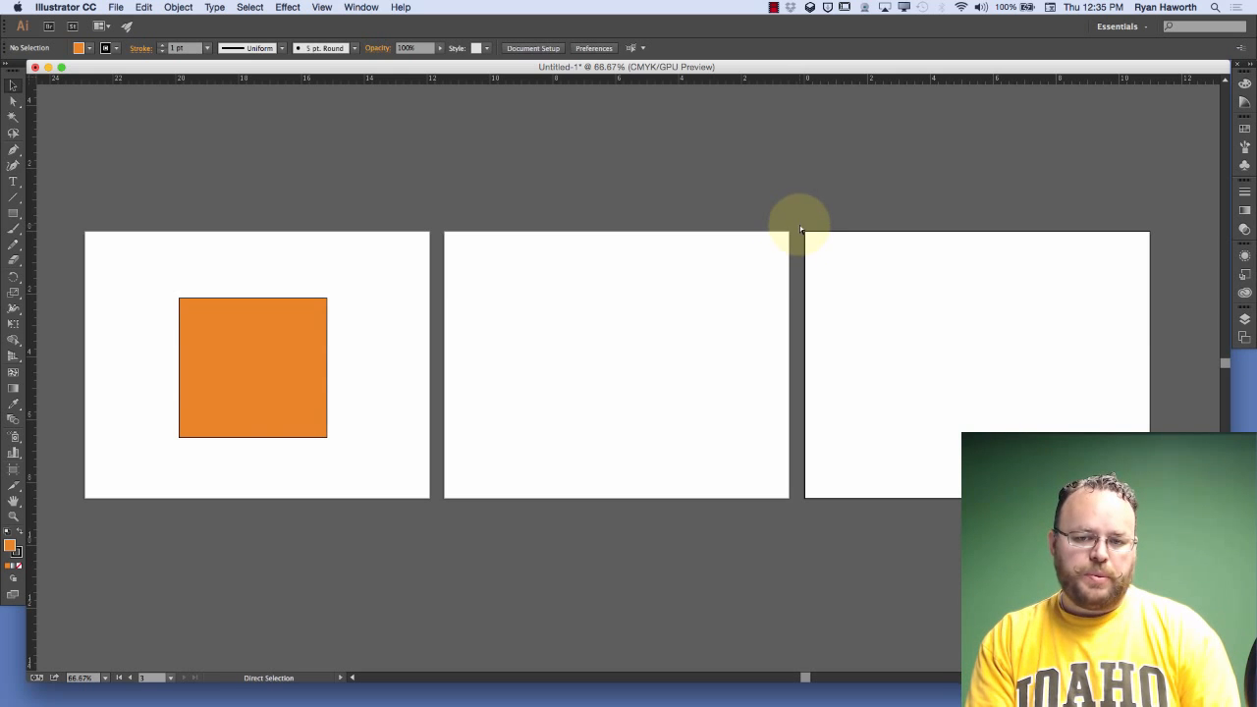
key(super+space)
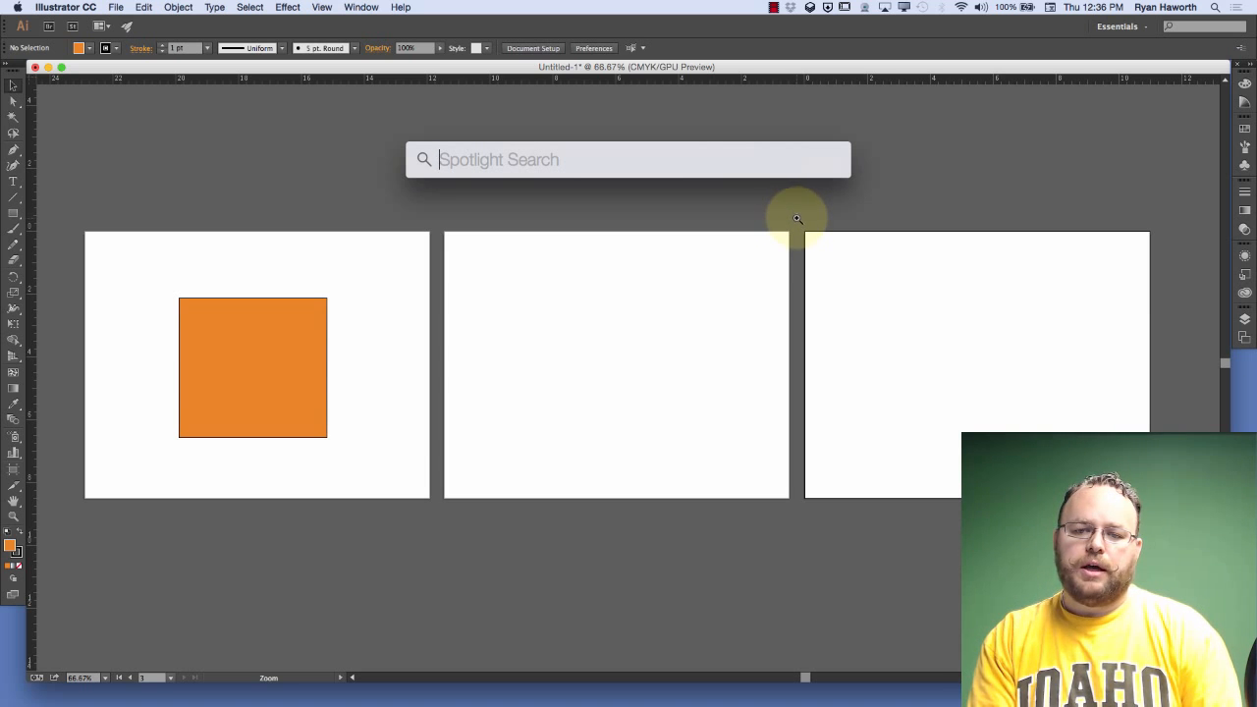
key(Escape)
drag(795, 210, 1028, 590)
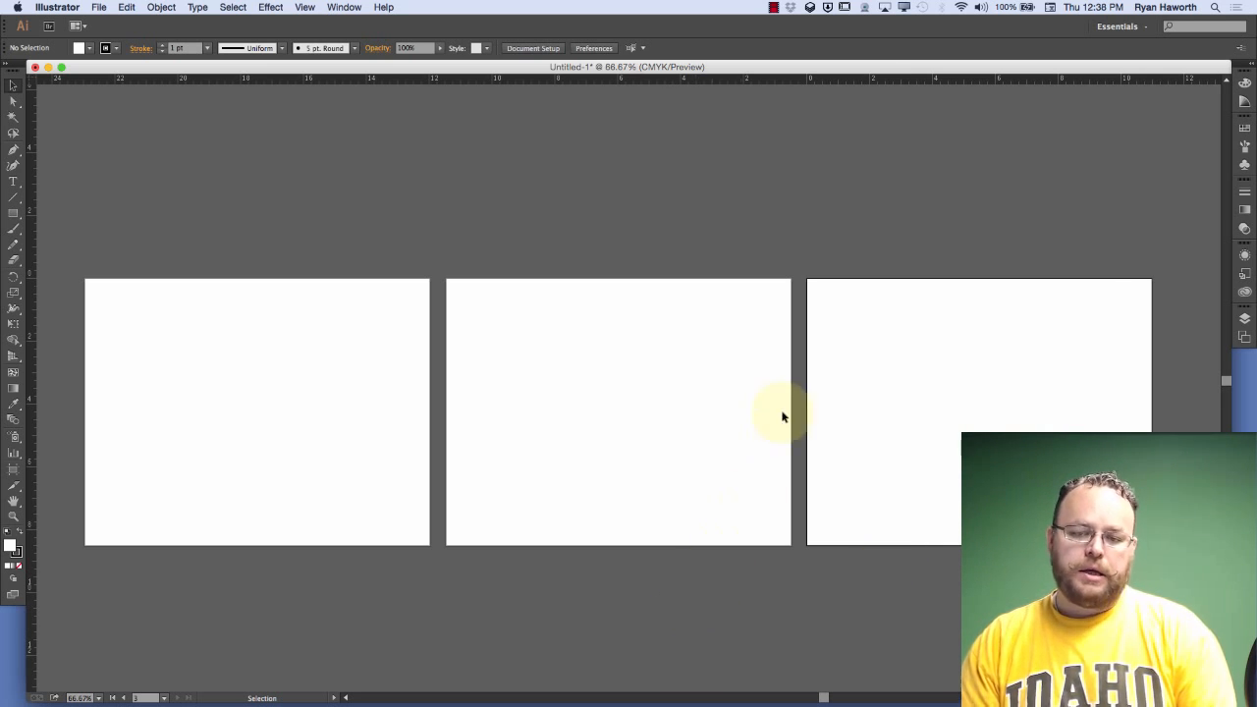
In the other Illustrator version's window, marquee-zoom to the third artboard's upper-left corner and call up the temporary Hand tool
key(a)
key(super+space)
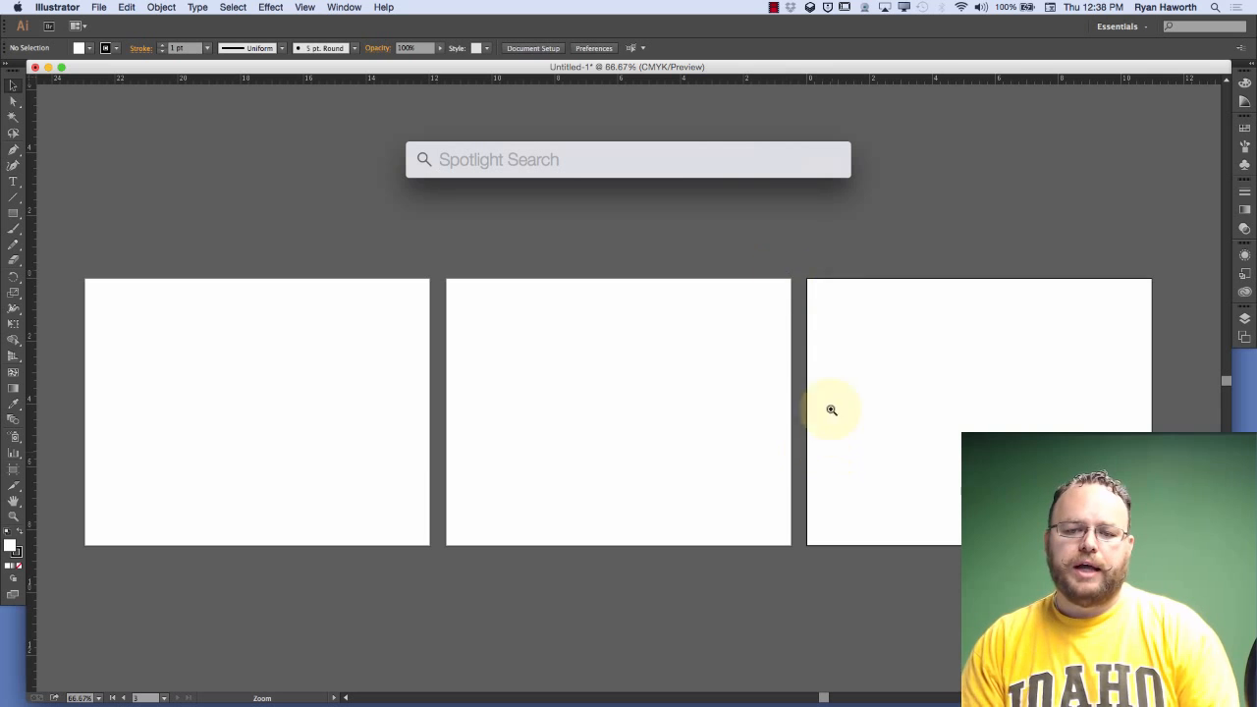
key(super)
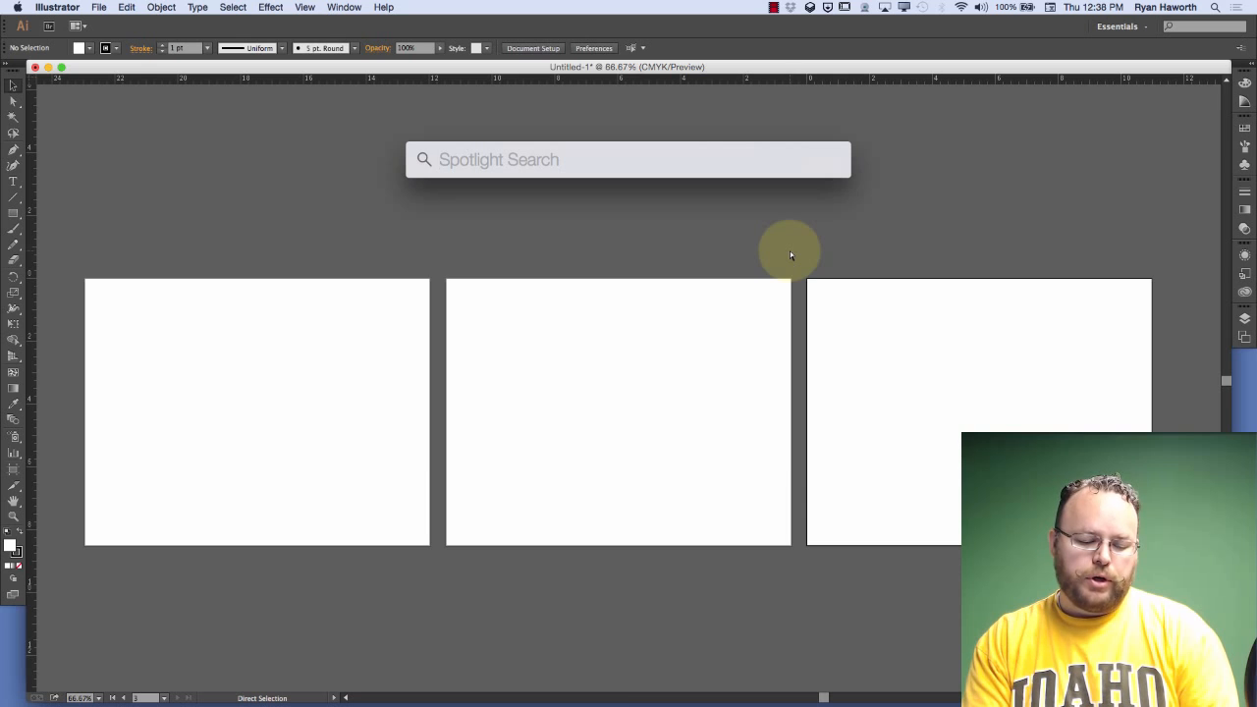
key(super+space)
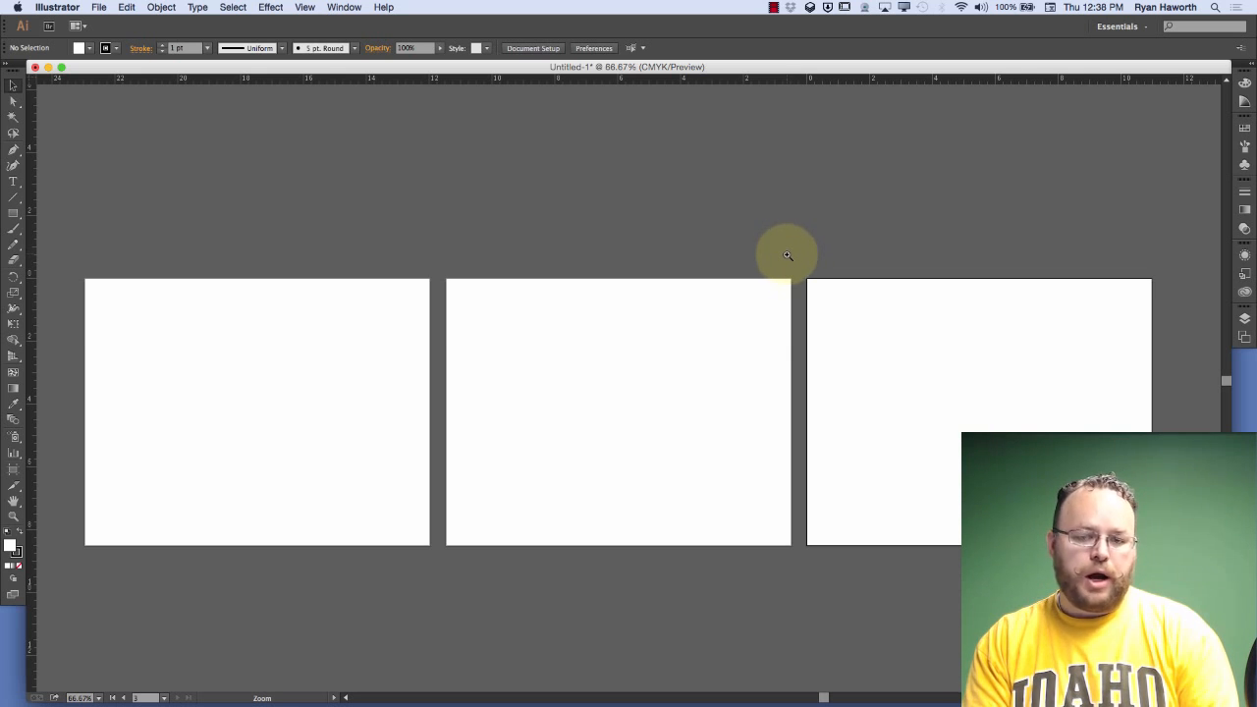
drag(787, 254, 858, 345)
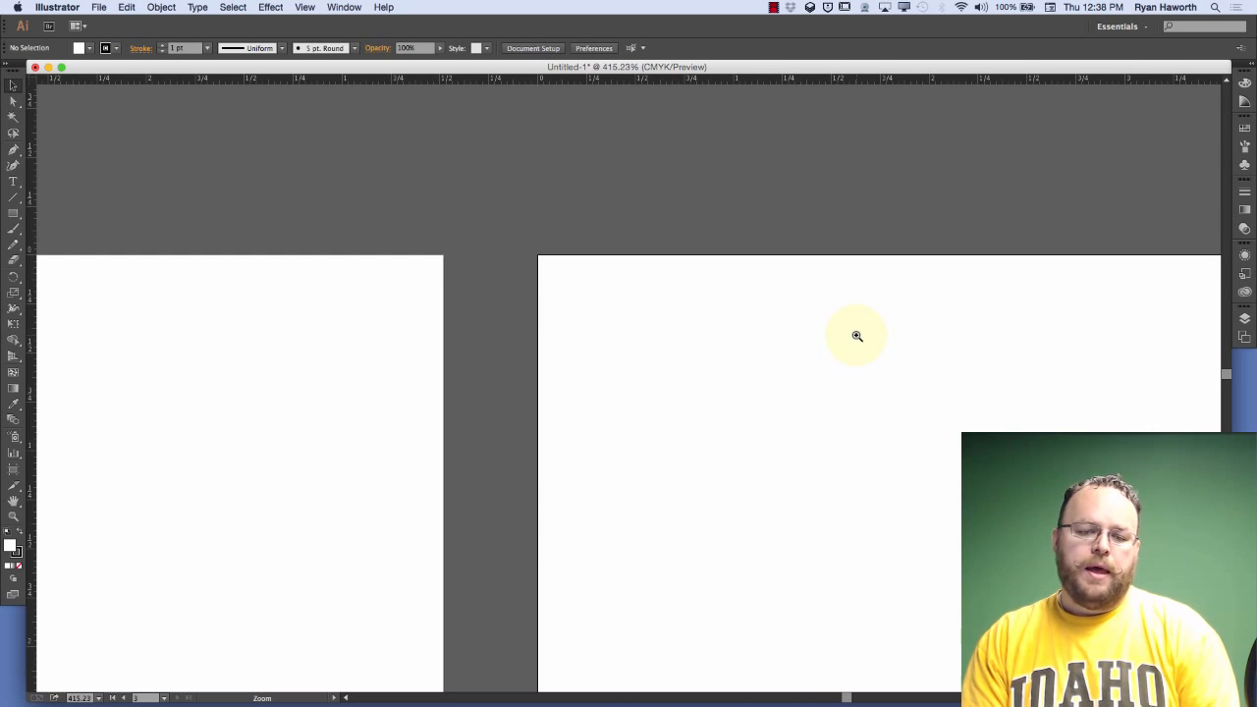
key(space)
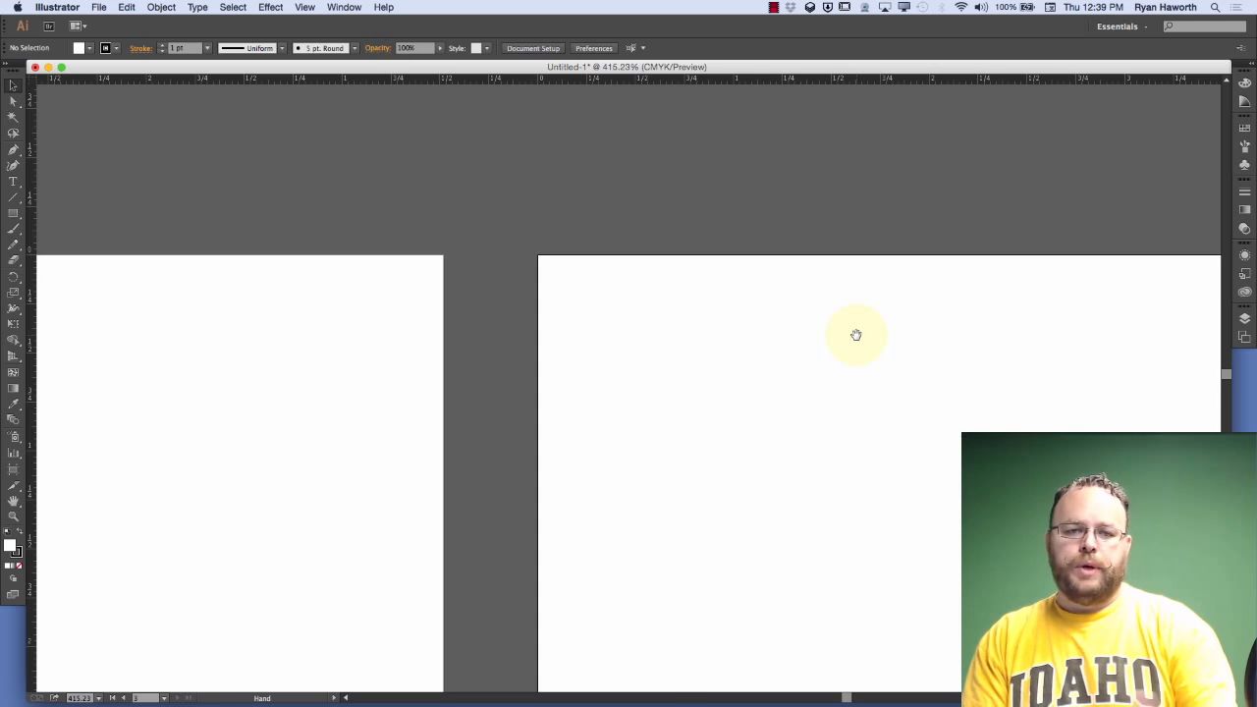
Switch back to Illustrator CC, fit the artboard in the window, and zoom out to 66.67% to view neighbouring artboards
key(super+Tab)
key(super+Tab)
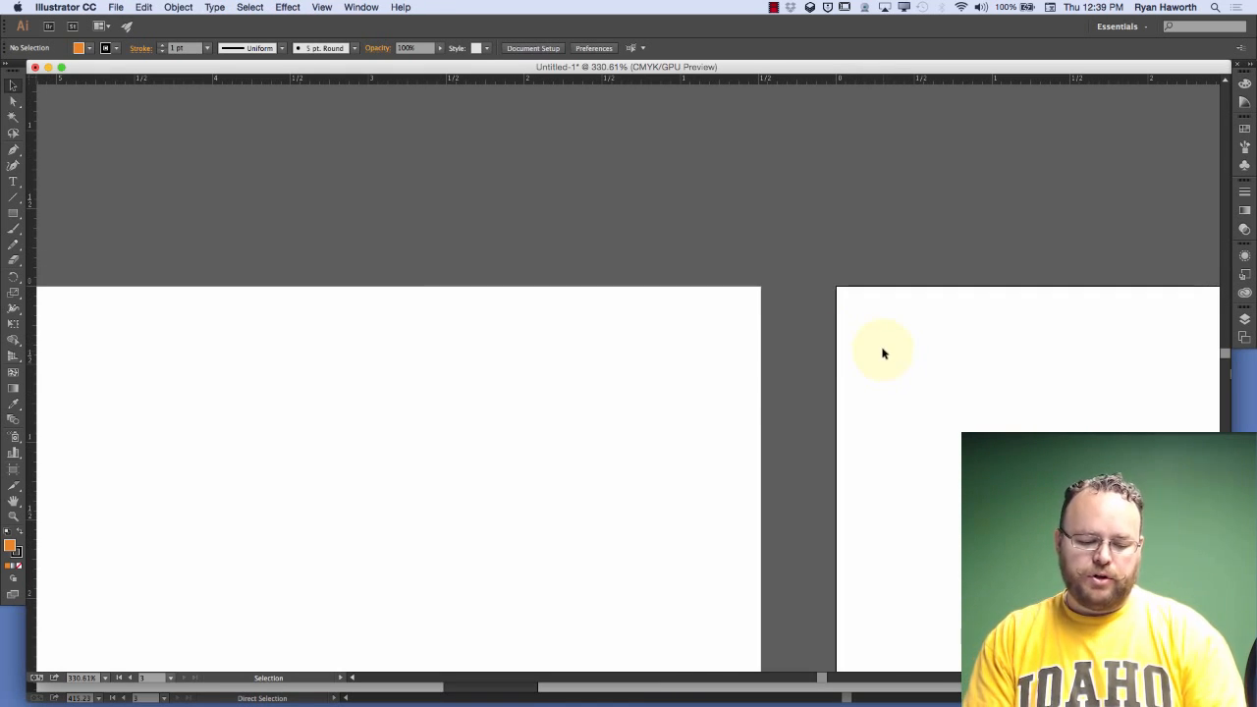
key(super+0)
key(space)
drag(552, 290, 898, 462)
key(super+minus)
key(super+minus)
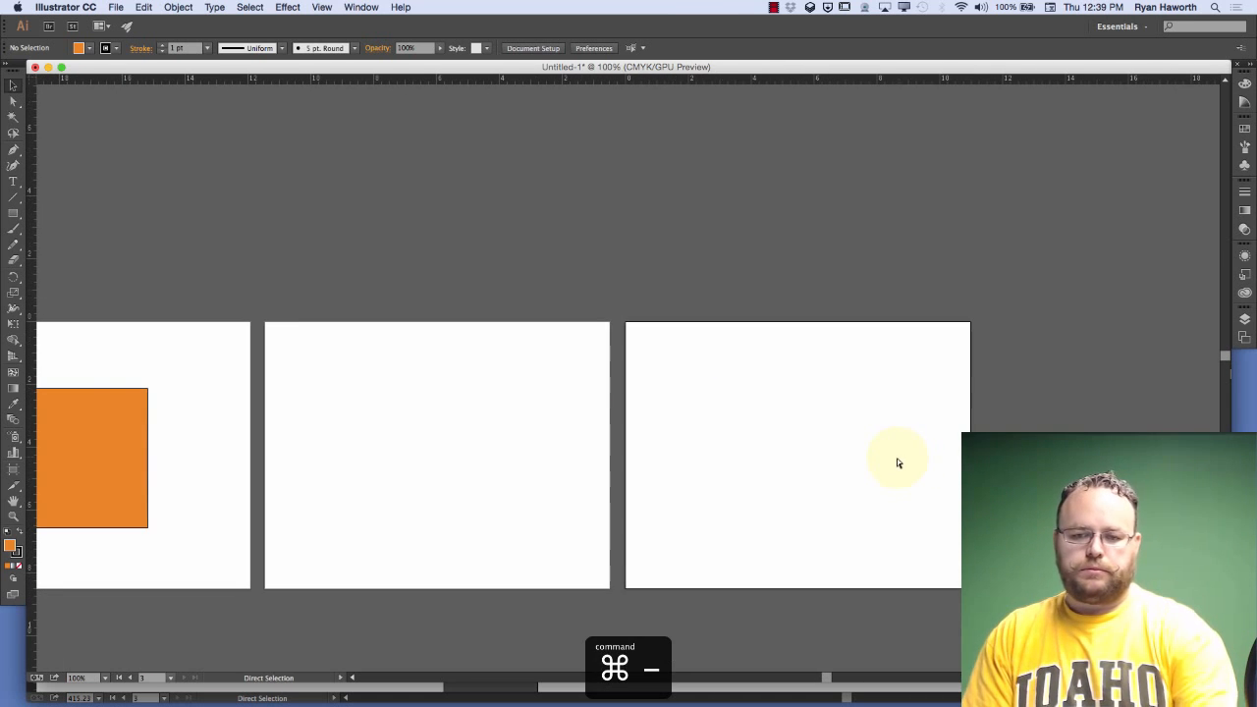
key(space)
drag(643, 373, 724, 368)
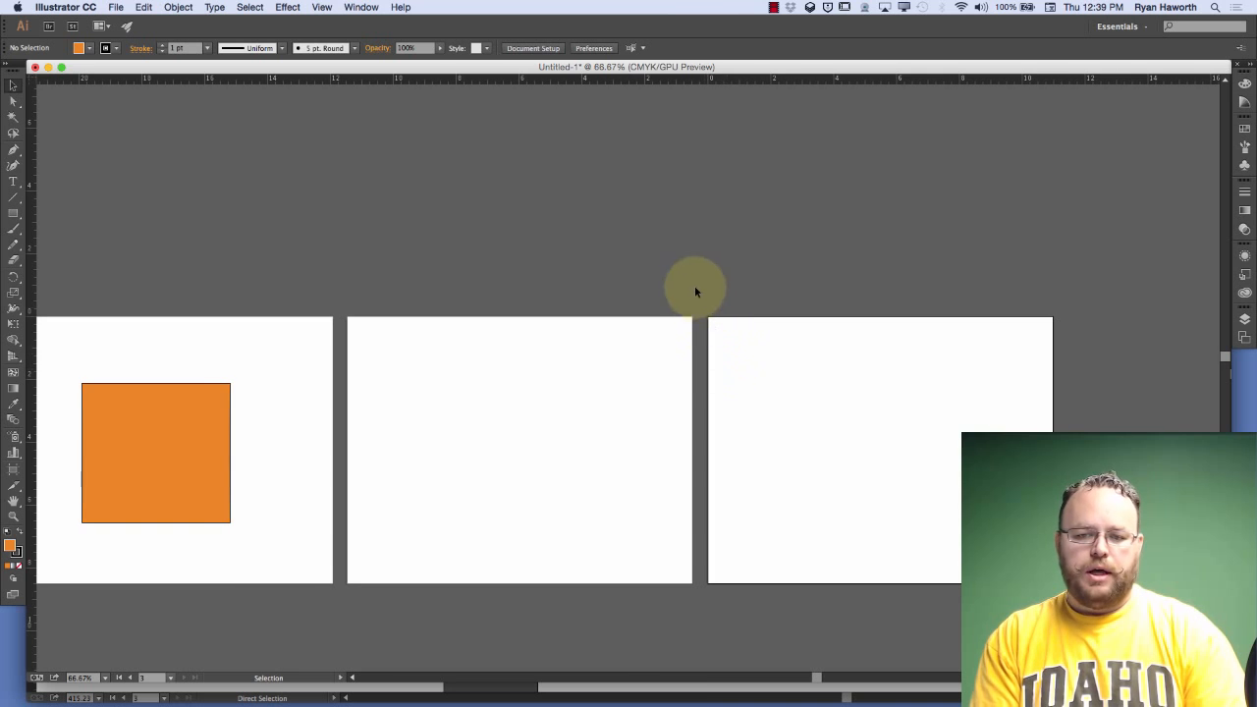
Marquee-zoom to the gap between the second and third artboards, and pan the view with the temporary Hand tool
key(super+space)
drag(689, 289, 925, 606)
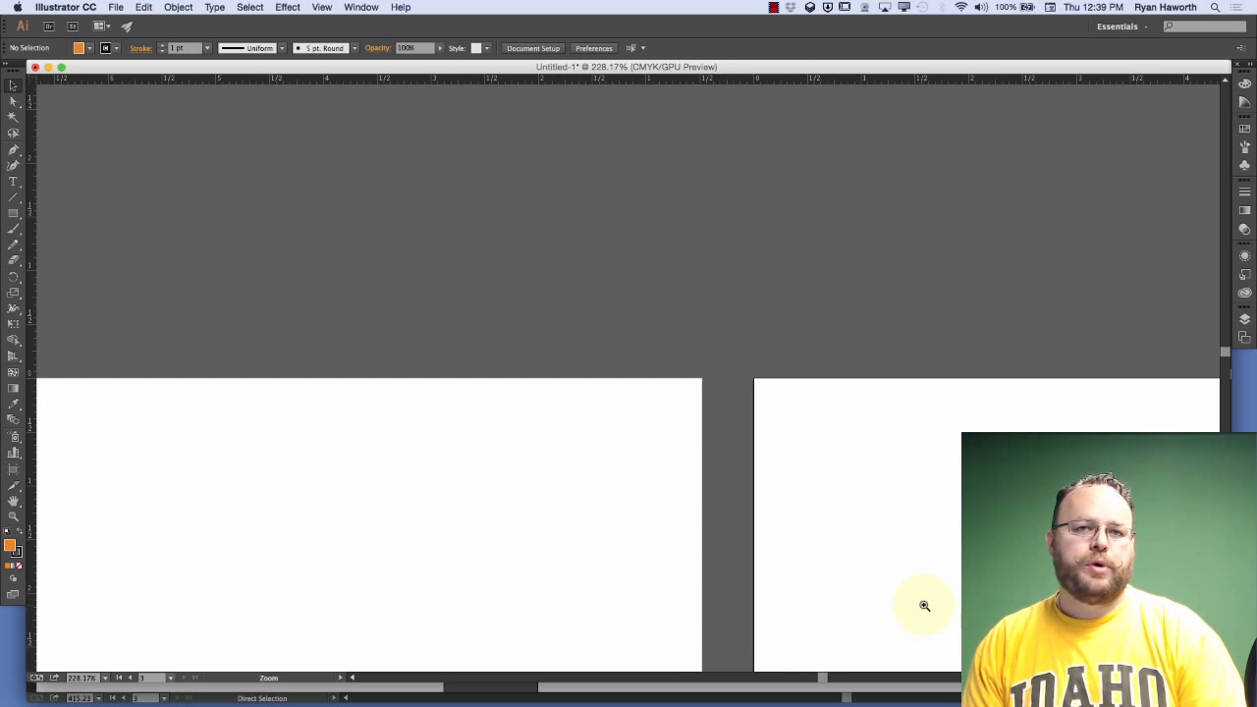
key(space)
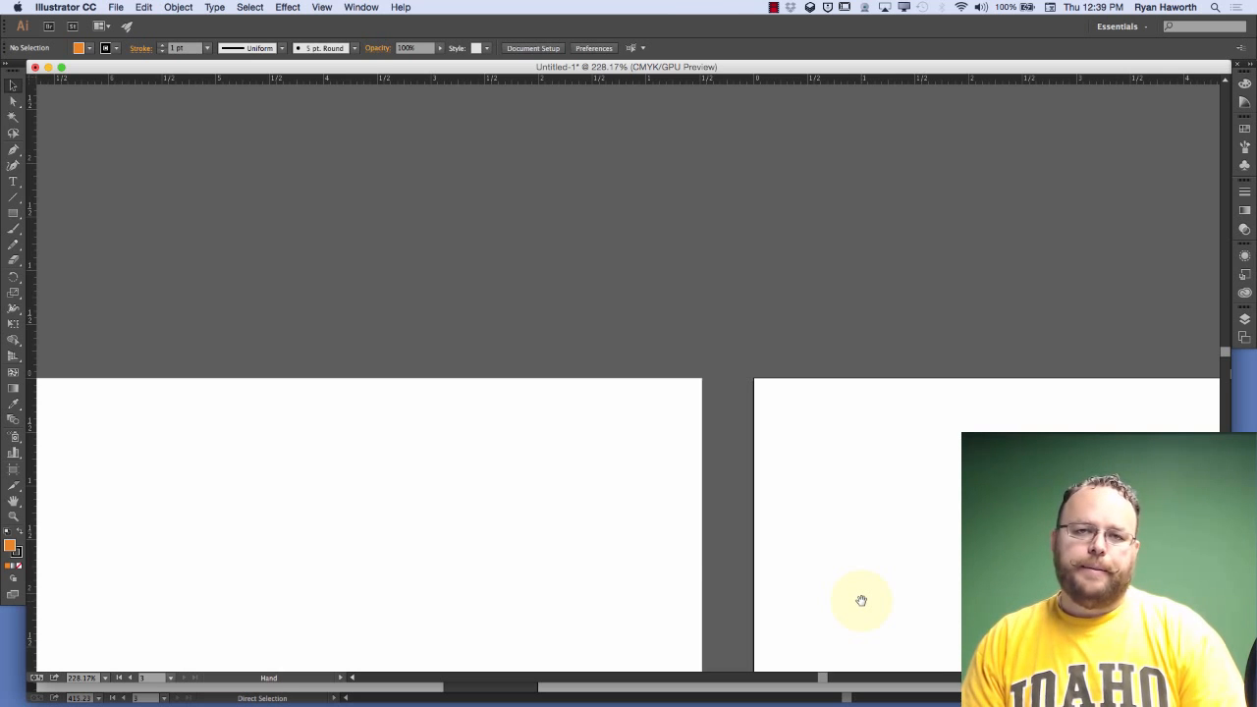
key(v)
key(space)
drag(858, 559, 815, 474)
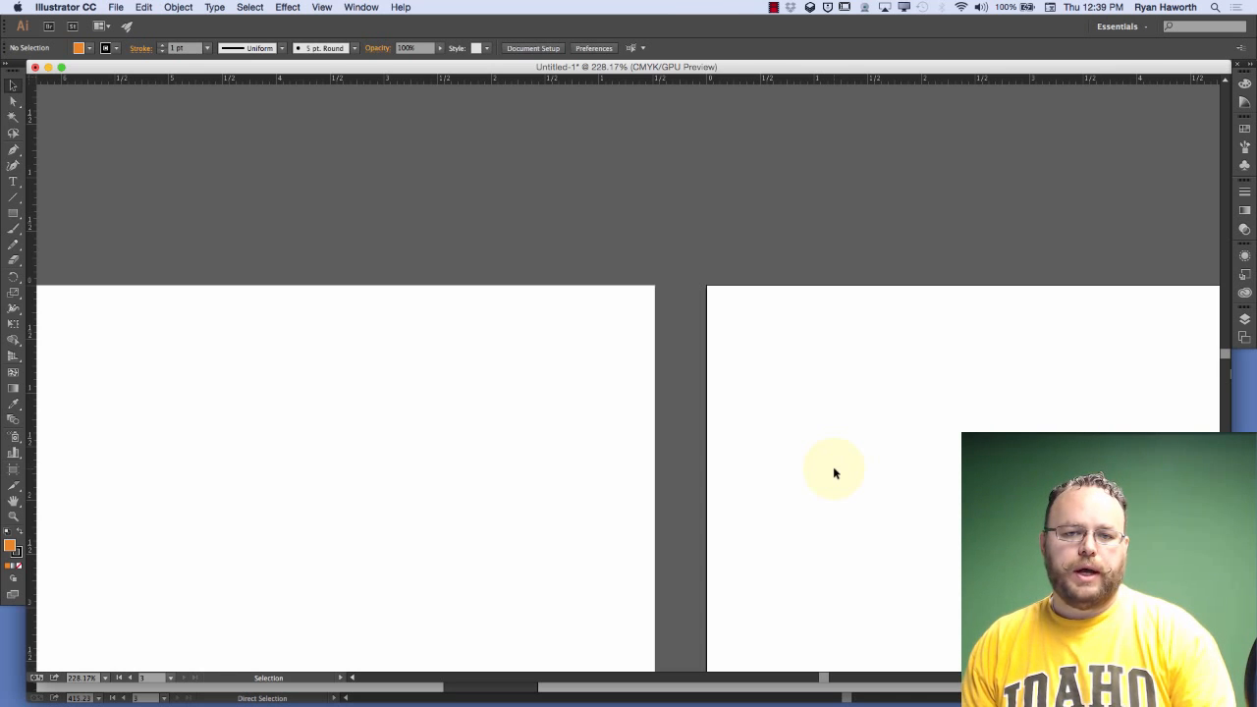
Move the ruler origin to the upper-left corner of the second artboard
key(a)
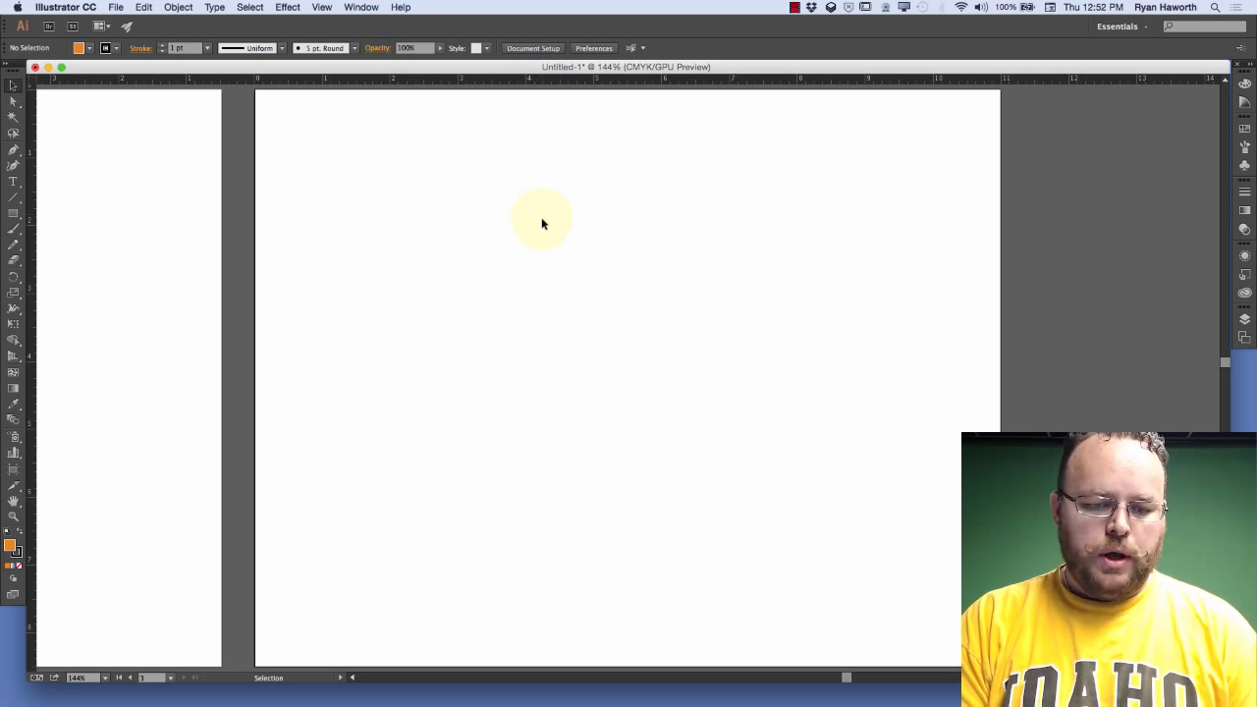
key(super+minus)
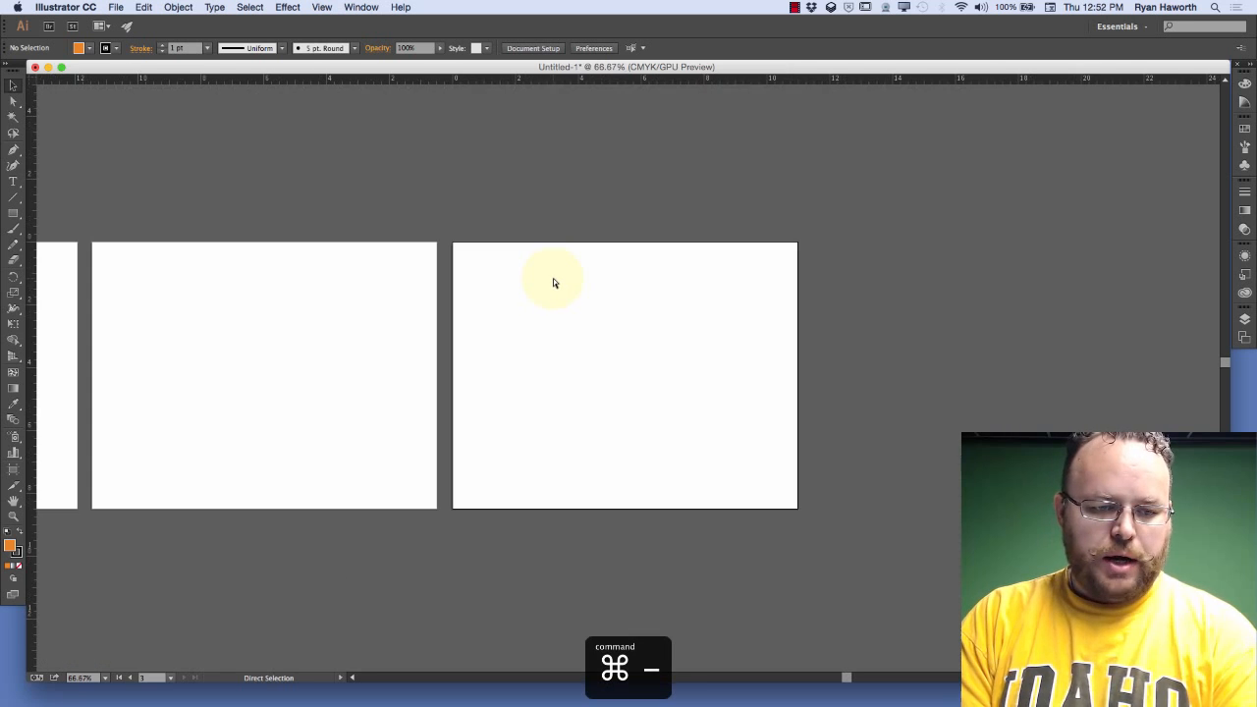
drag(550, 287, 879, 289)
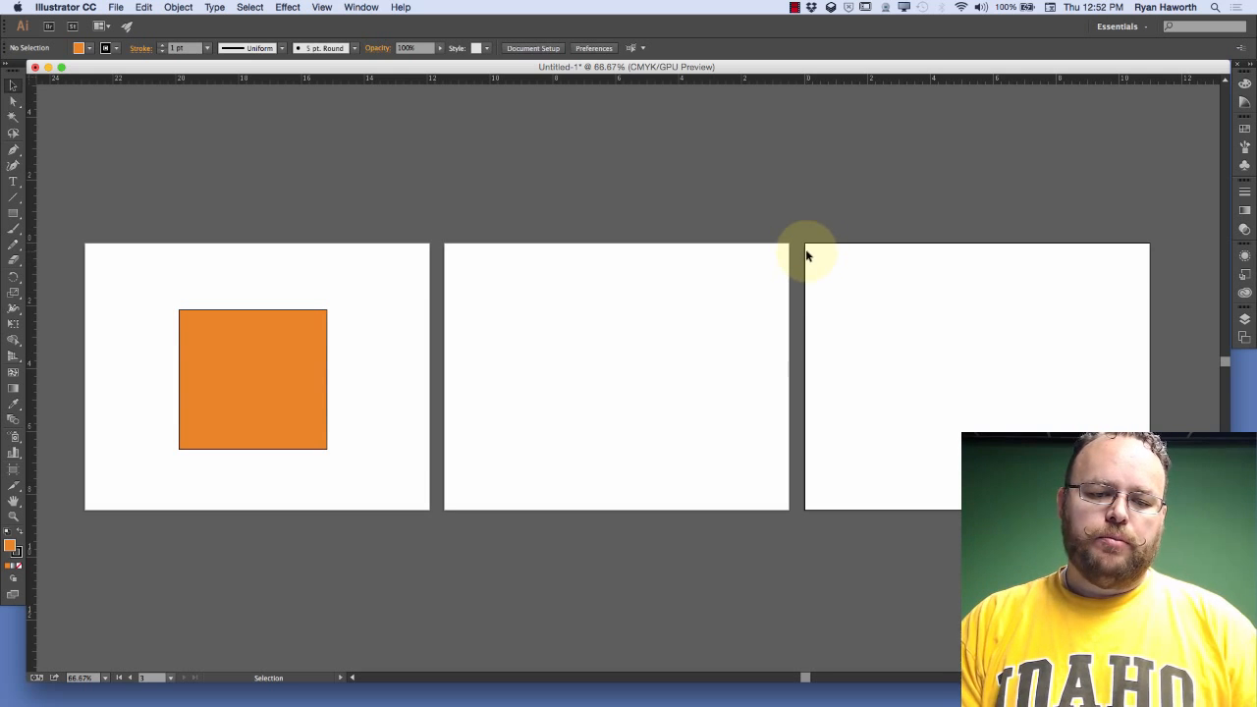
click(35, 78)
click(32, 78)
click(32, 76)
drag(32, 77, 445, 243)
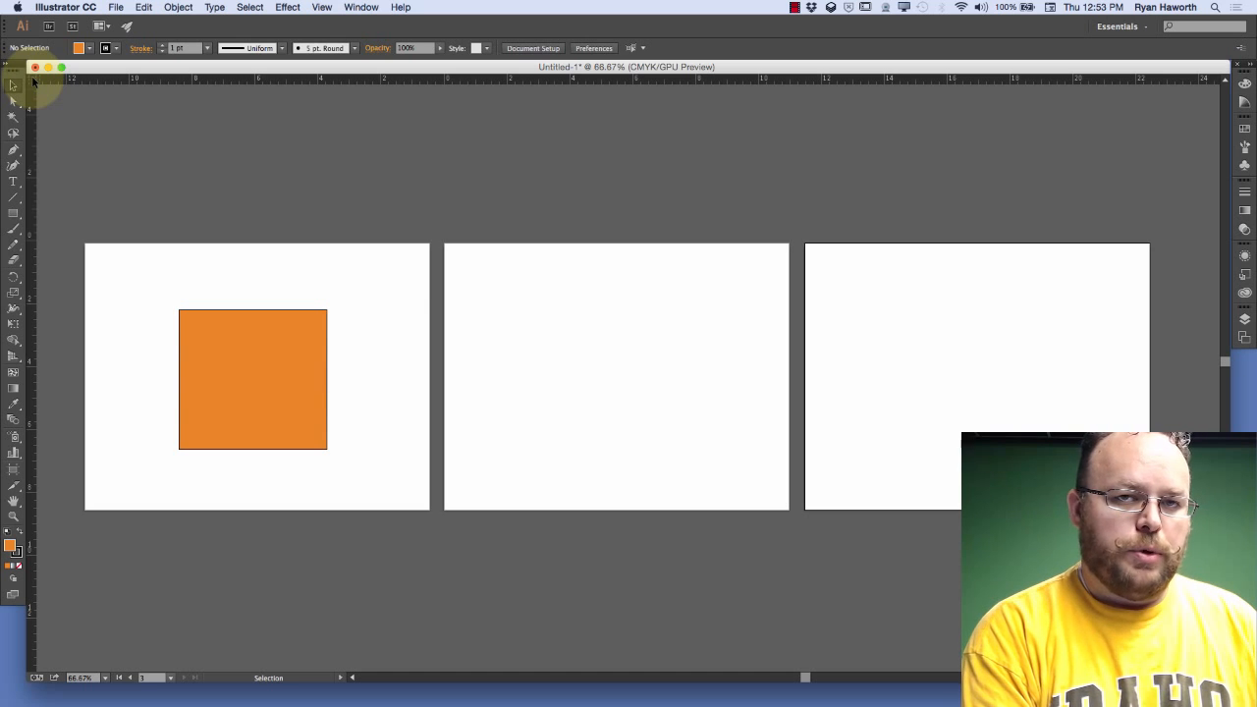
Place the ruler origin at the orange rectangle's upper-left corner, and after resetting it, at the middle of the third artboard's left edge
drag(32, 79, 180, 312)
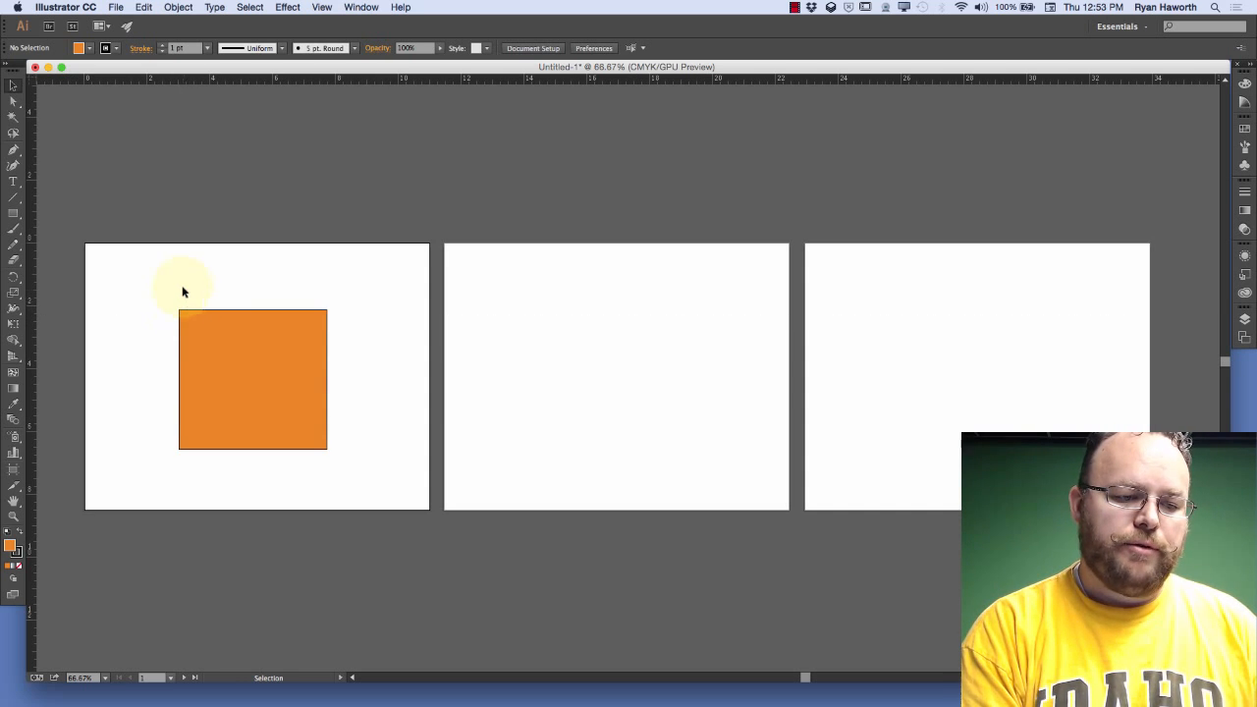
drag(32, 74, 180, 310)
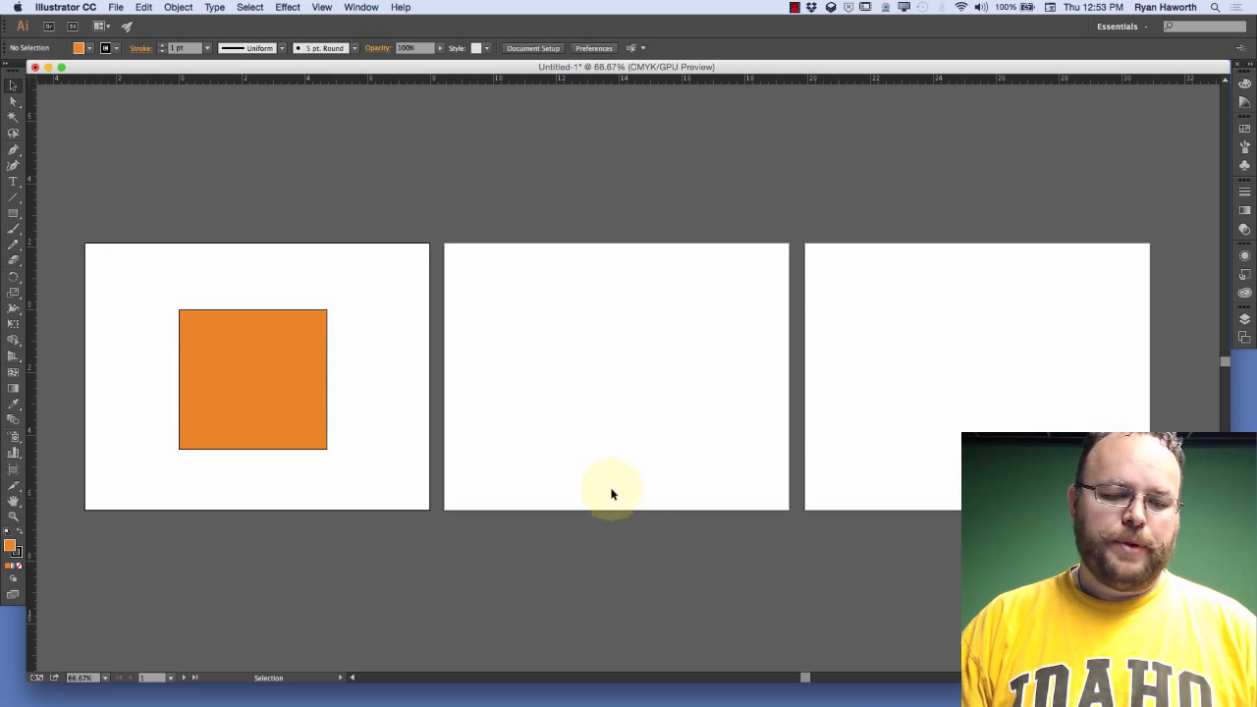
double_click(34, 80)
drag(33, 80, 806, 375)
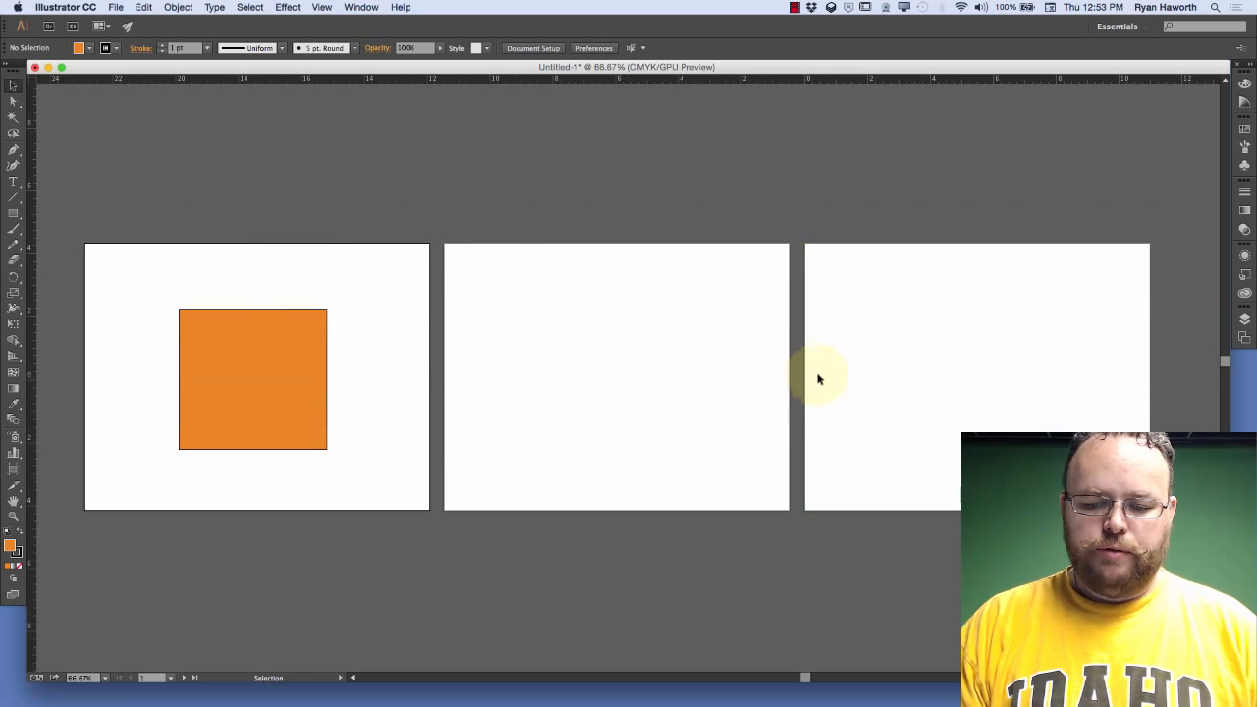
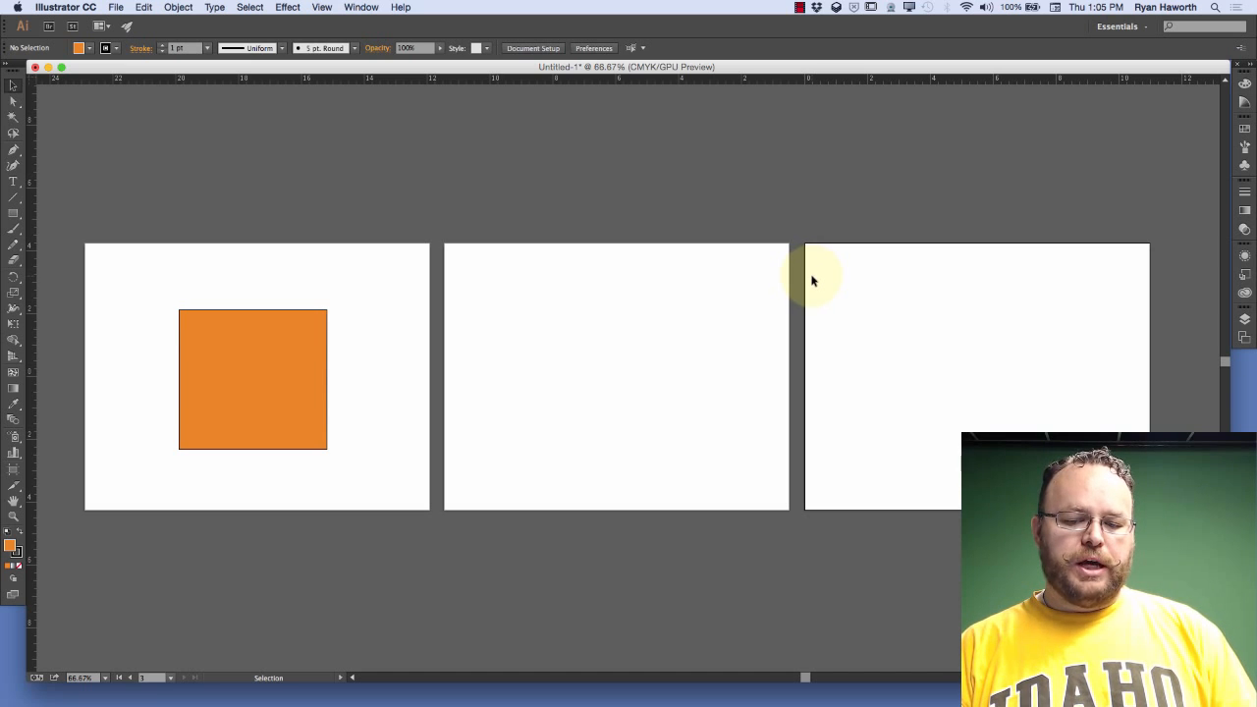
Activate the second, third and first artboards in turn to compare where each one's ruler origin sits
click(511, 269)
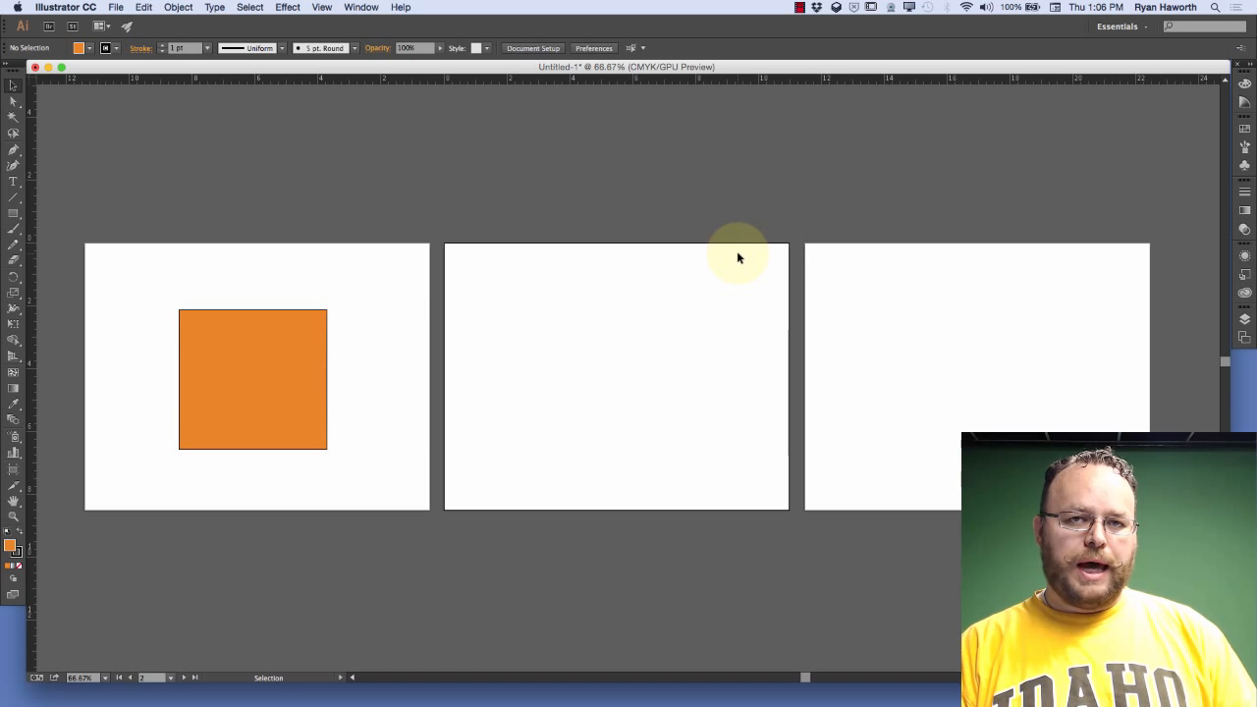
click(819, 254)
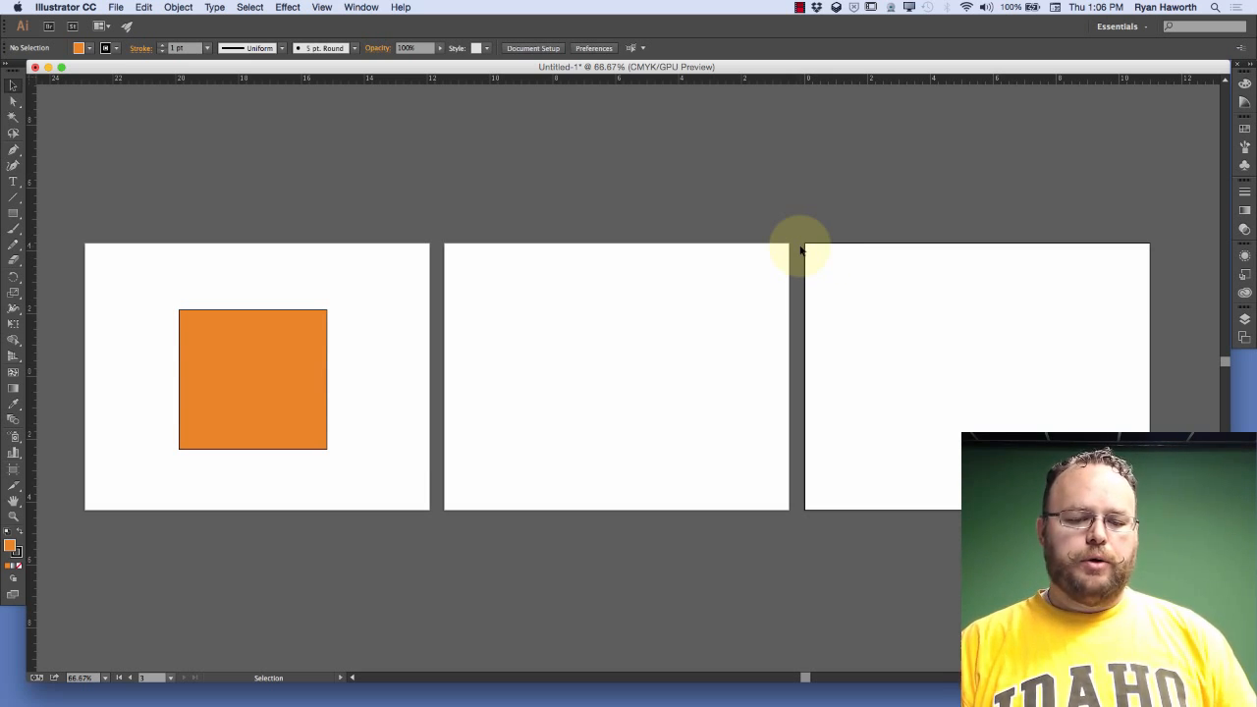
click(831, 267)
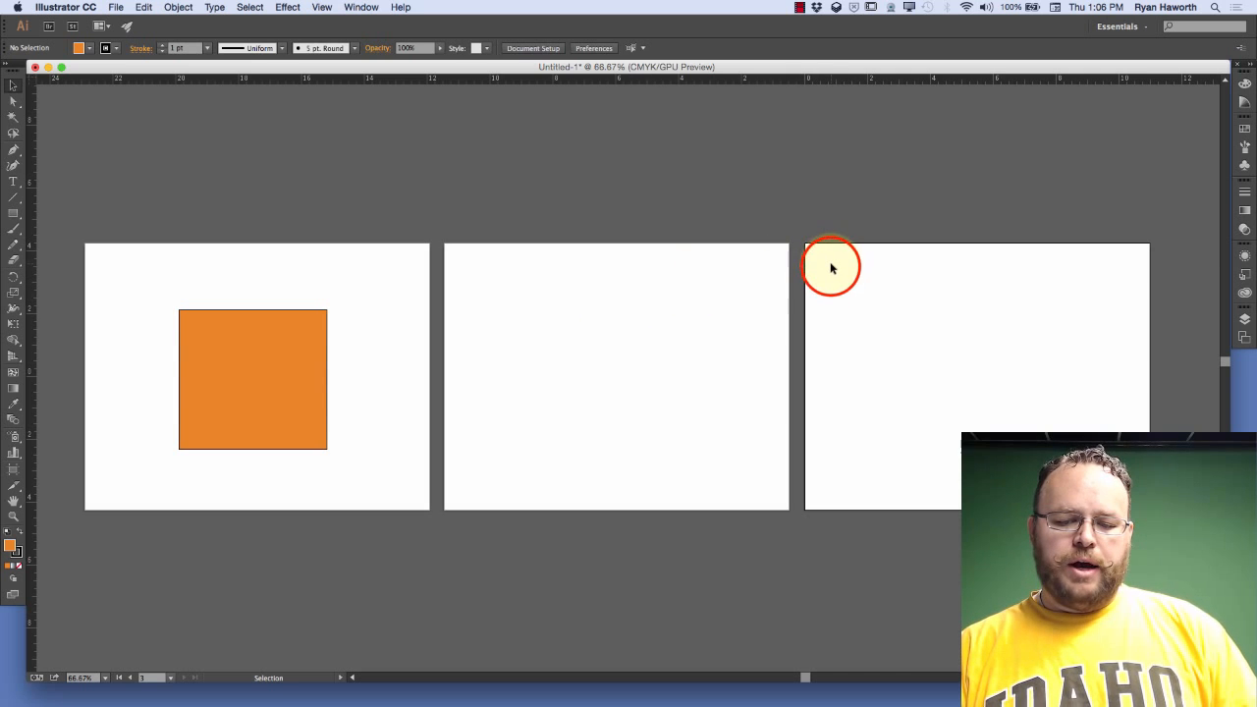
click(831, 267)
click(619, 268)
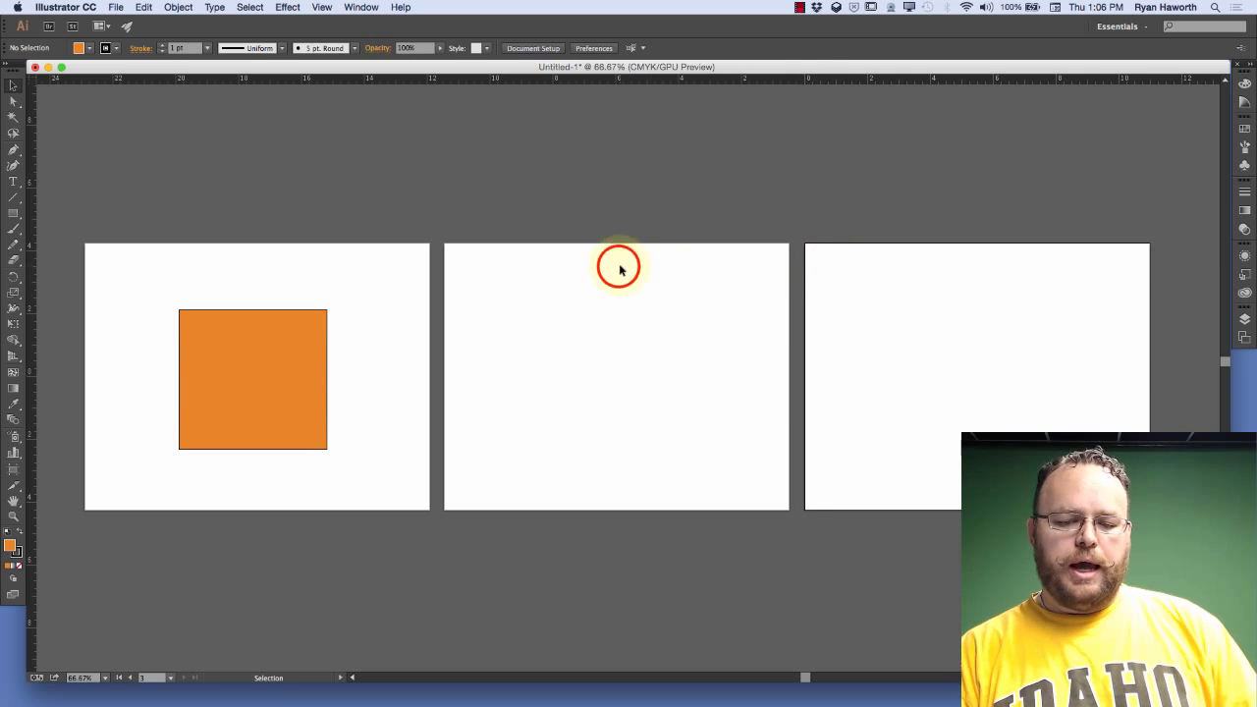
click(373, 268)
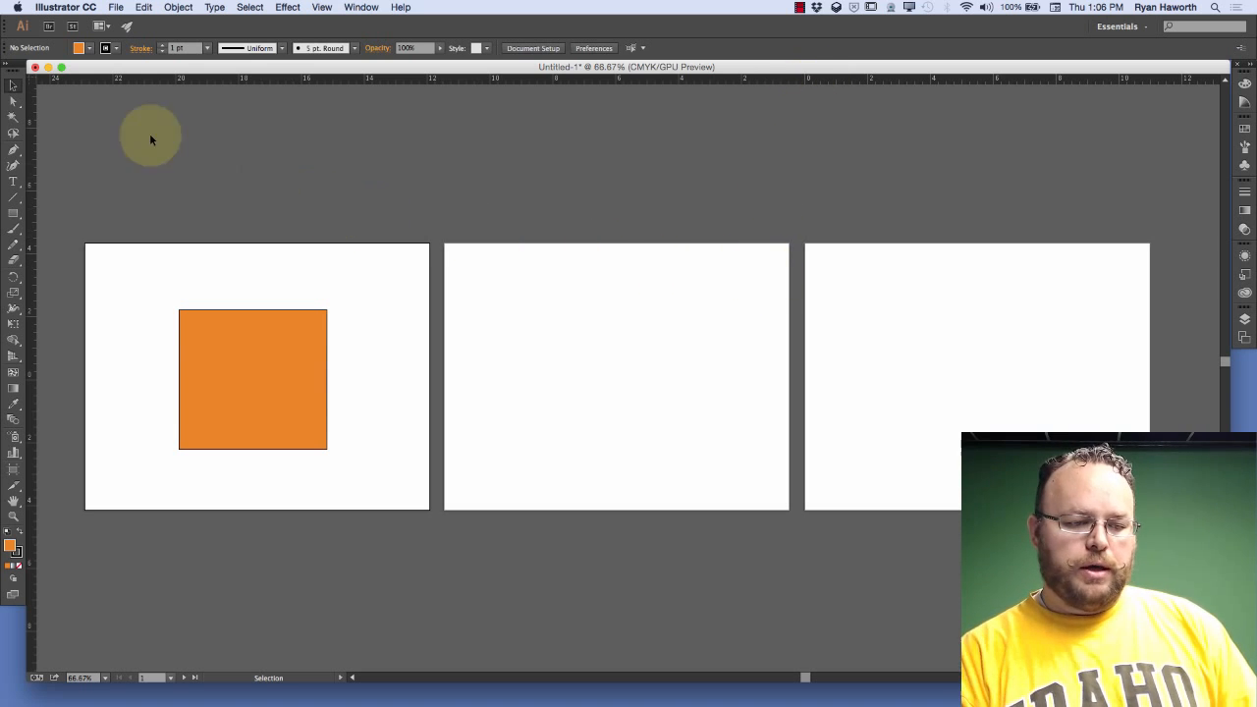
Set the first artboard's ruler origin at its upper-left corner, and activate the other artboards to compare their origins
drag(33, 75, 84, 244)
click(522, 282)
click(834, 262)
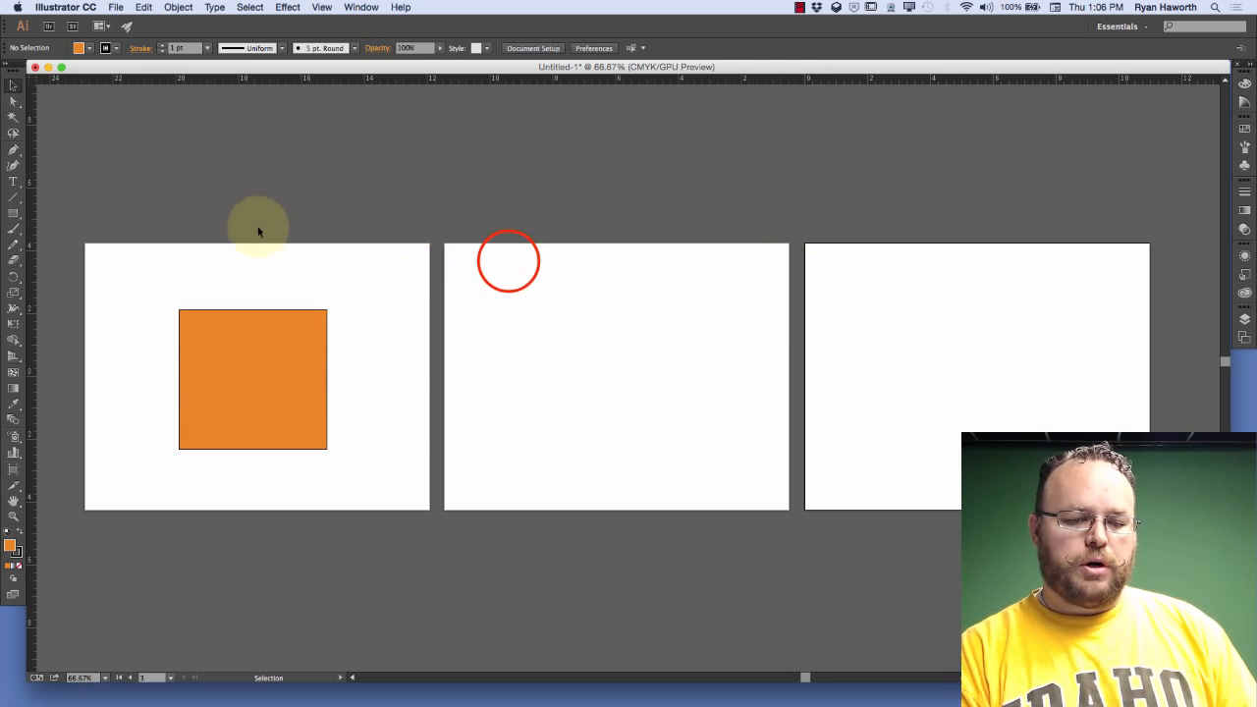
click(508, 262)
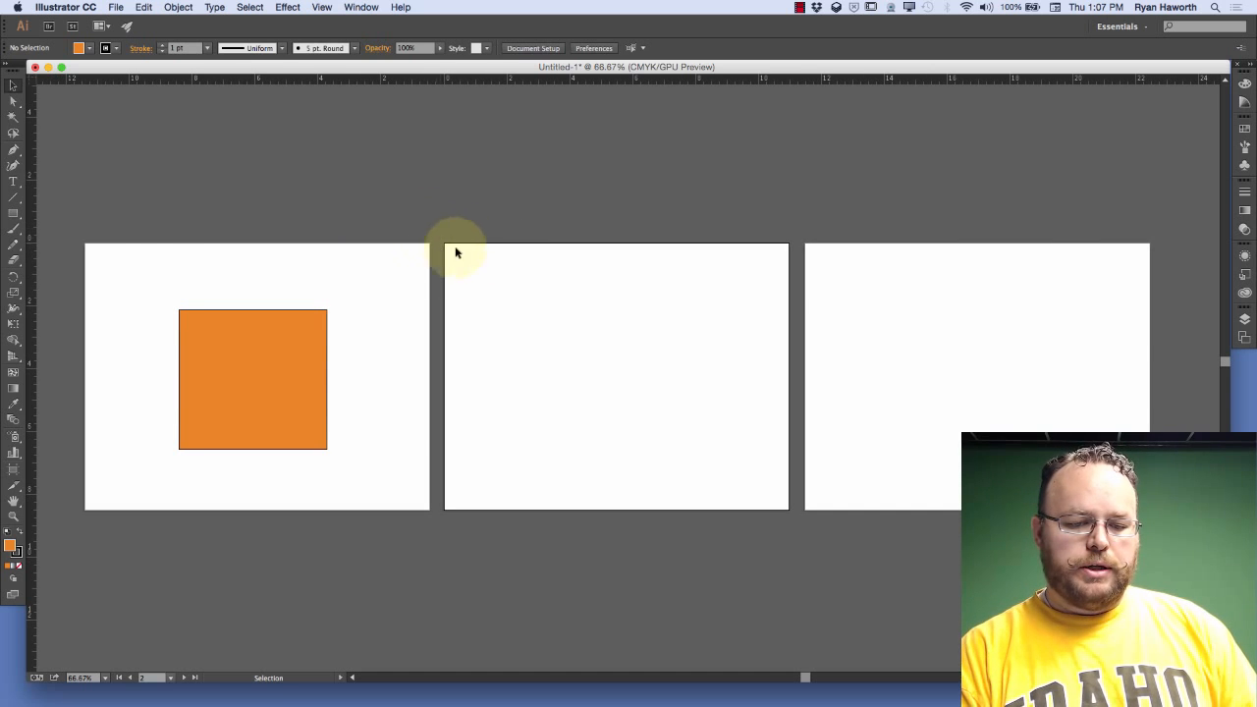
click(174, 258)
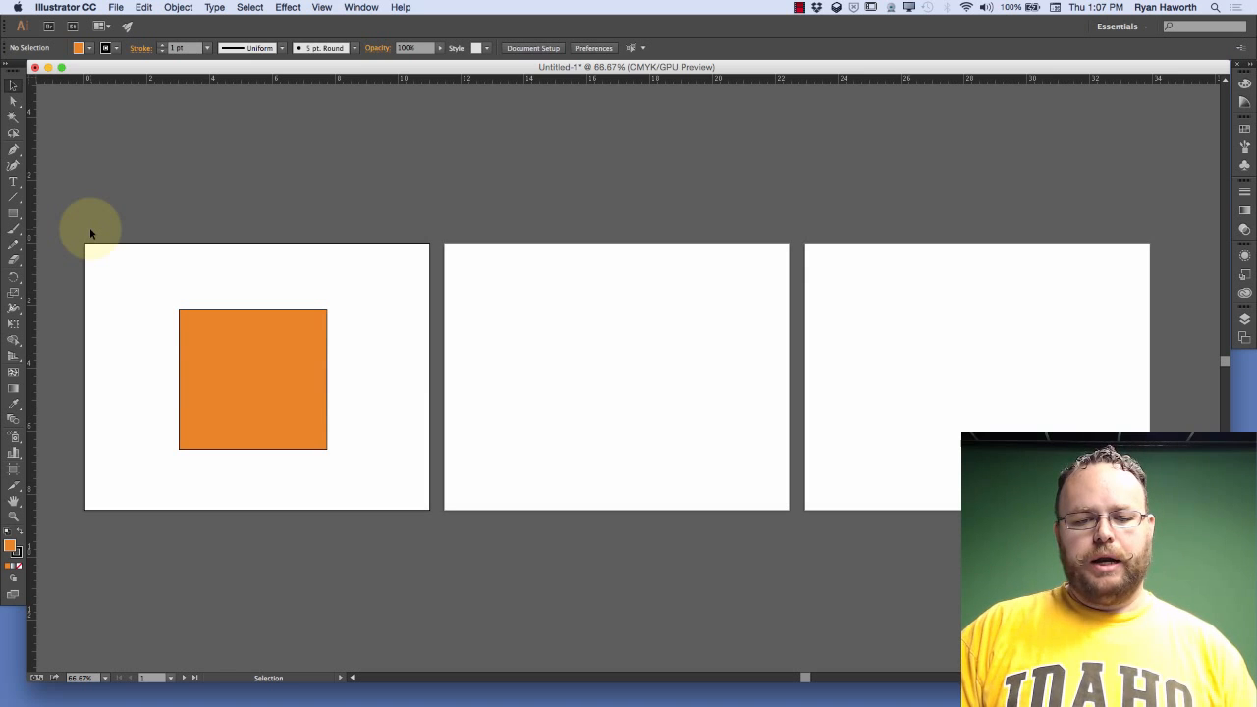
Change to global rulers and place the global ruler origin at the first artboard's upper-left corner
right_click(788, 80)
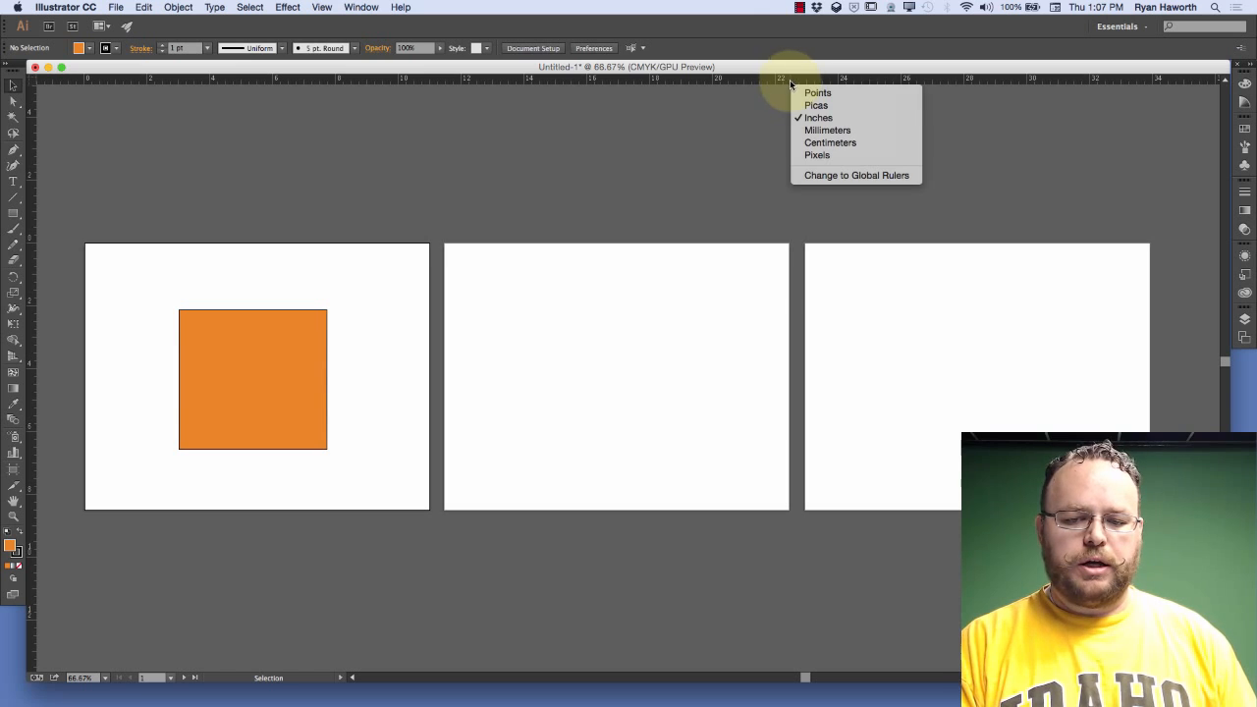
click(828, 175)
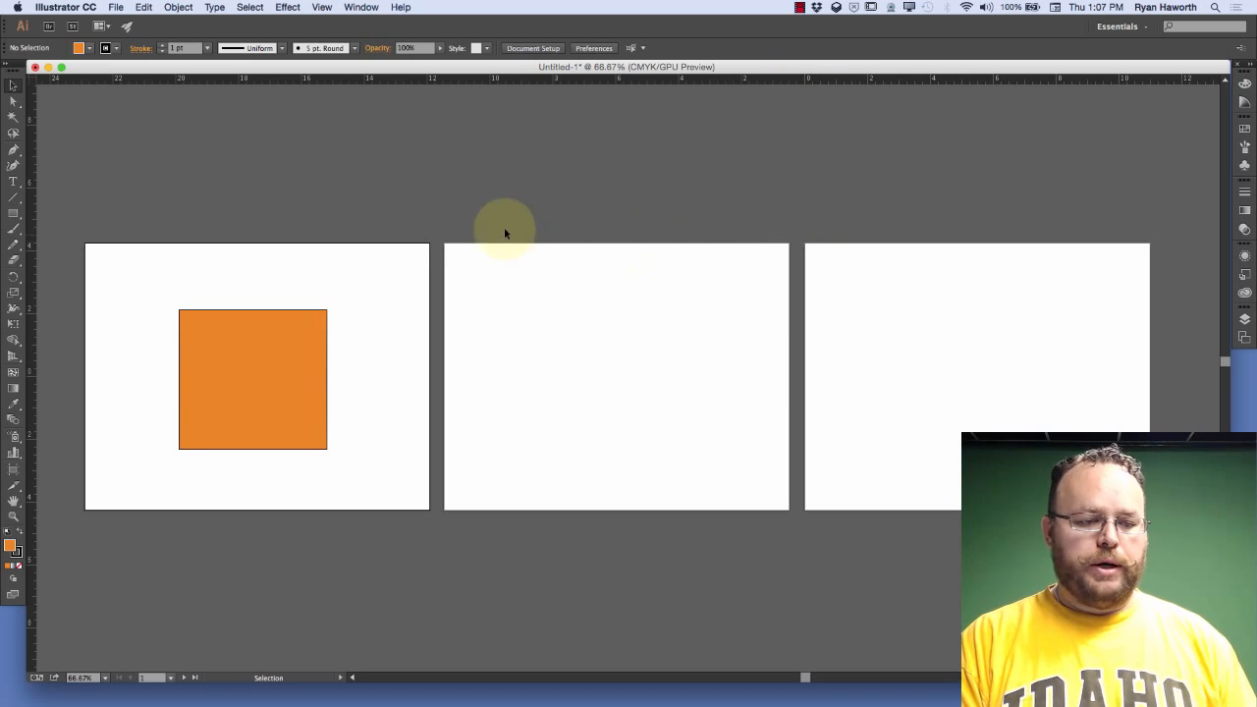
drag(33, 80, 87, 245)
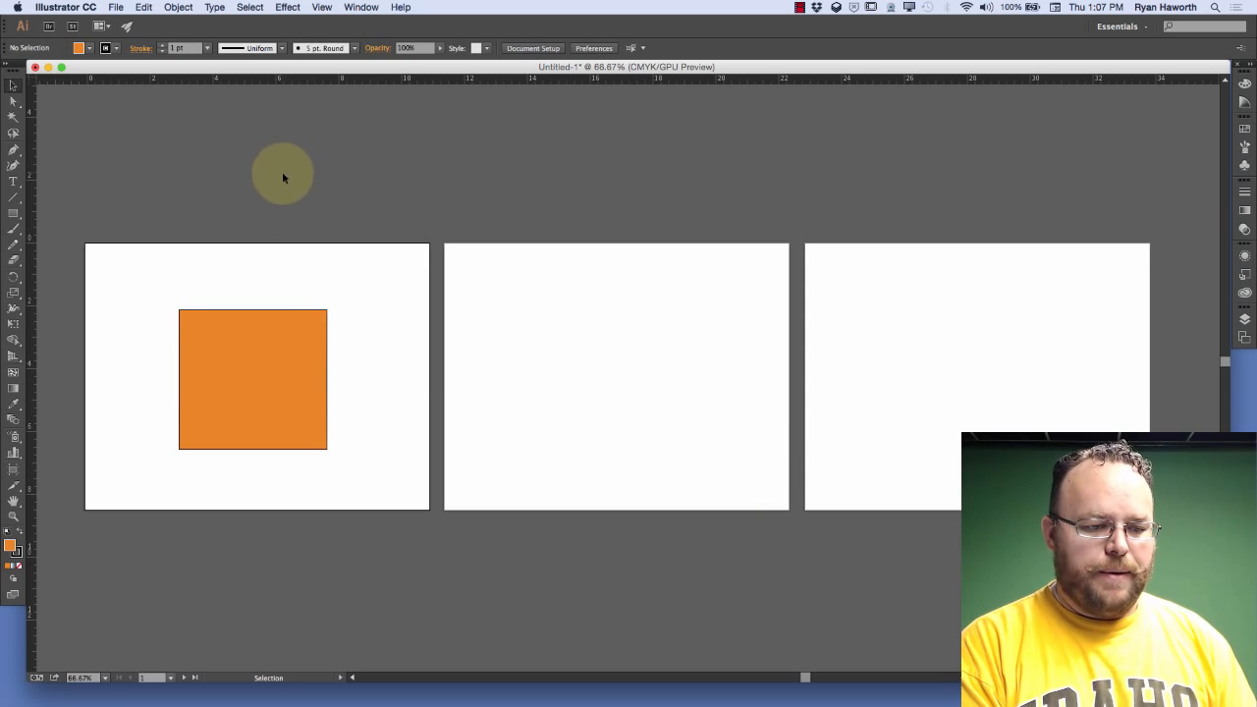
Change back to artboard rulers and activate the second, third and first artboards in turn to compare their origins
right_click(165, 82)
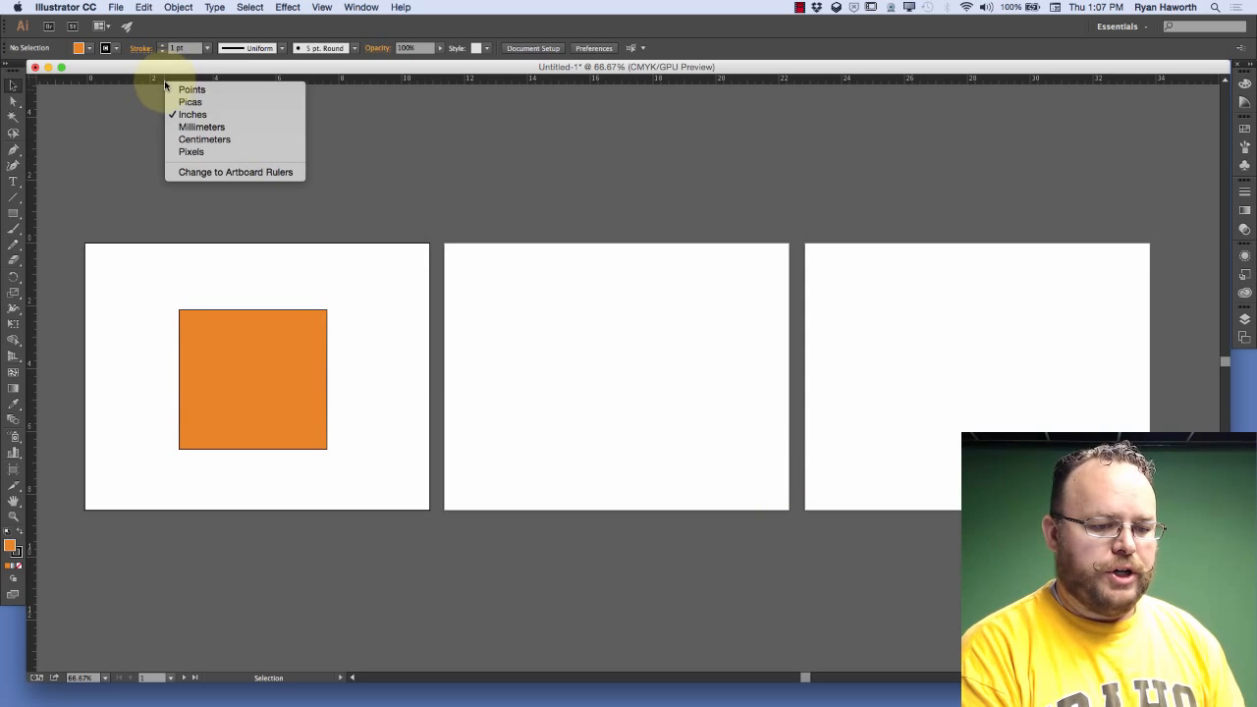
click(249, 177)
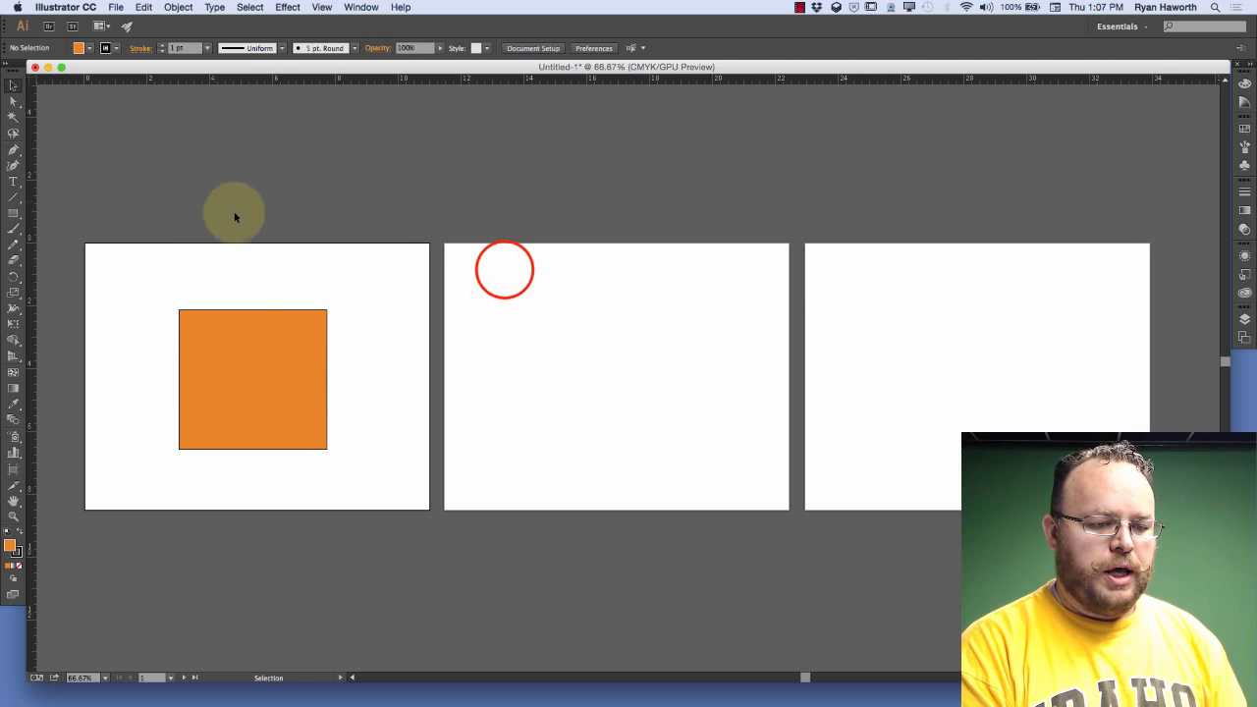
click(505, 269)
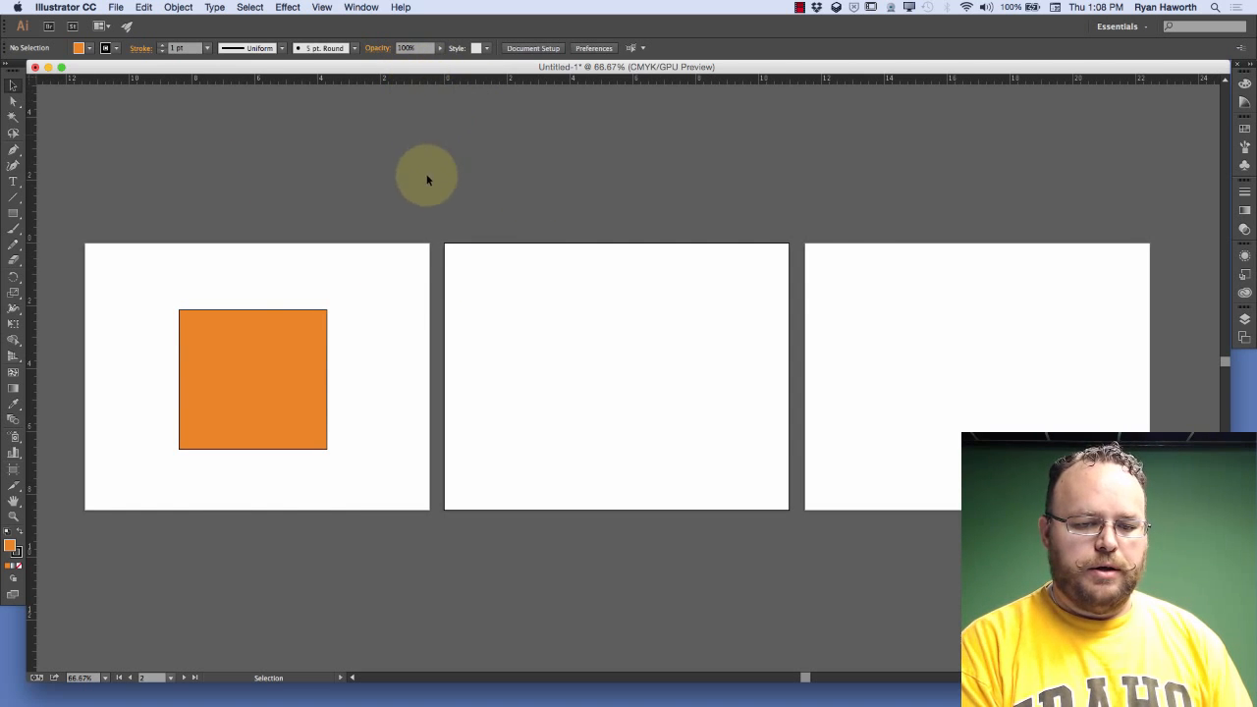
click(845, 270)
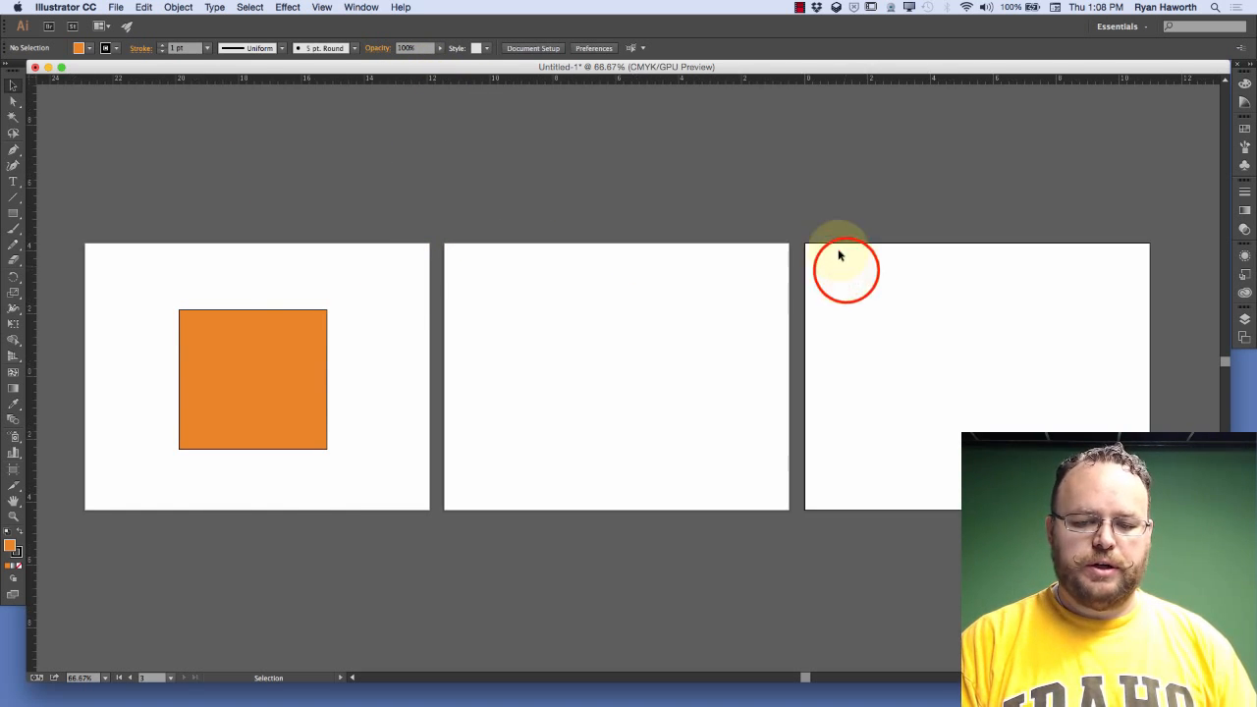
click(344, 279)
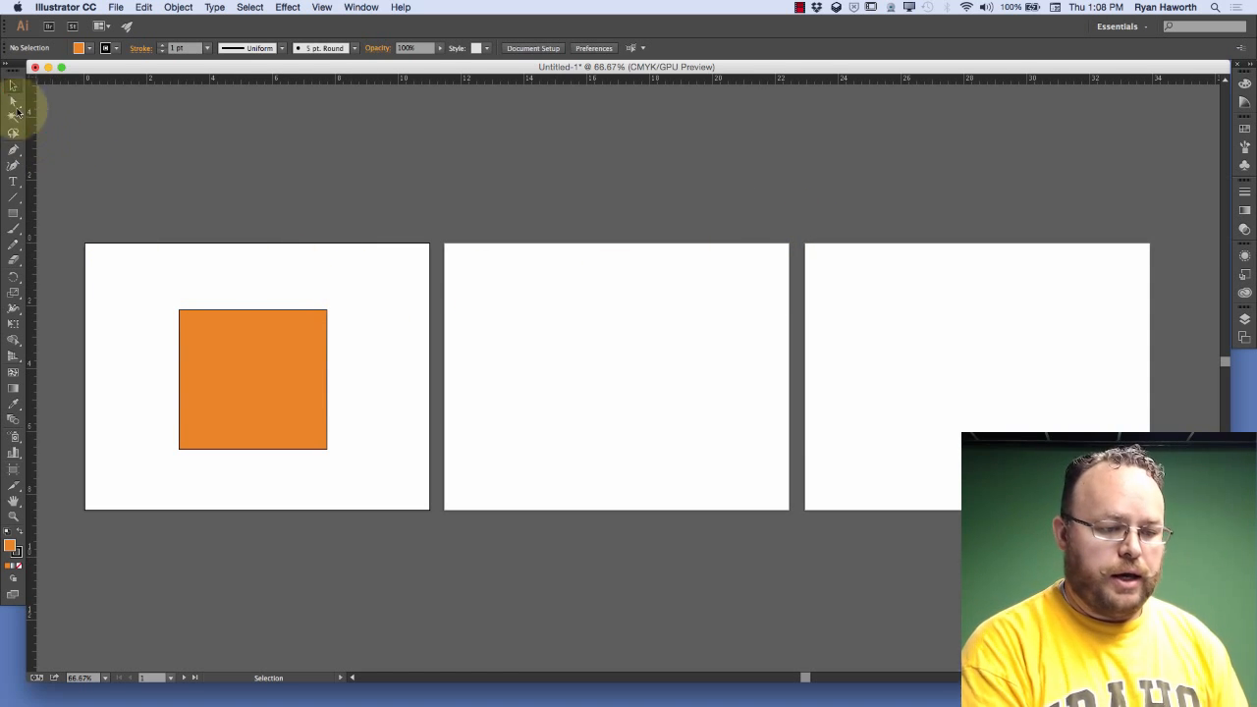
Place the first artboard's ruler origin at the orange rectangle's upper-left corner, and activate each artboard to compare origins
drag(32, 79, 180, 311)
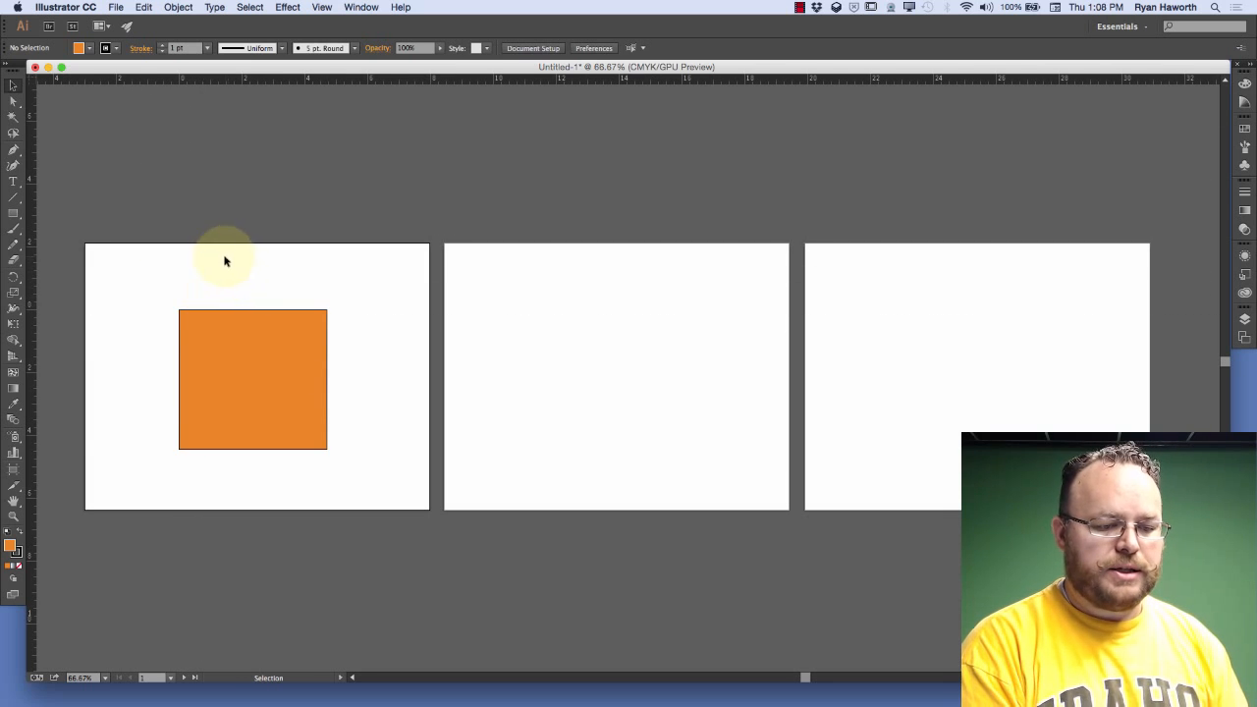
click(505, 314)
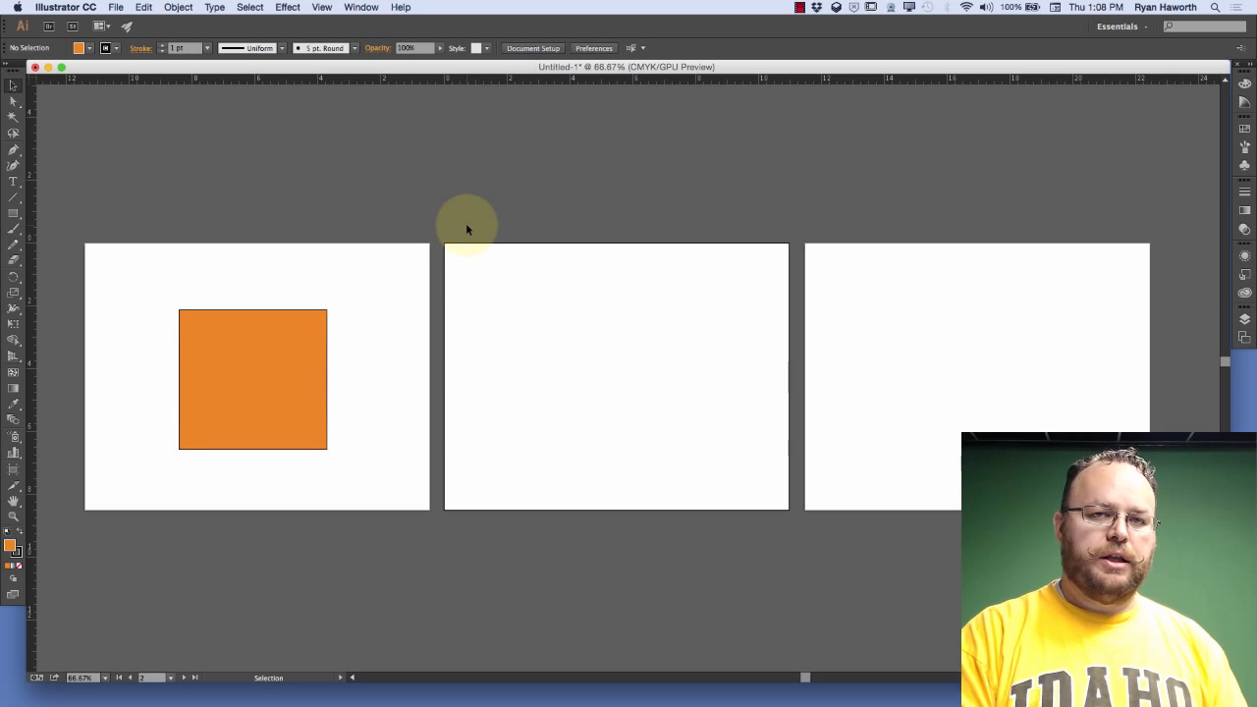
click(884, 292)
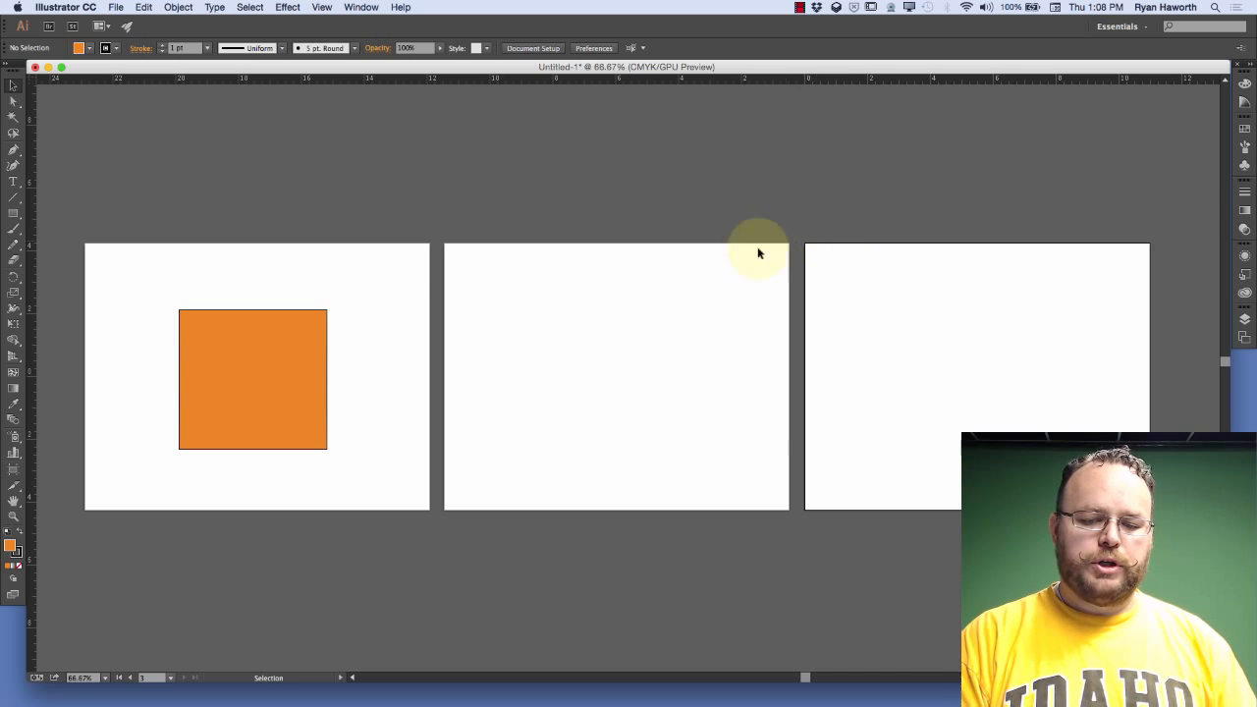
click(242, 288)
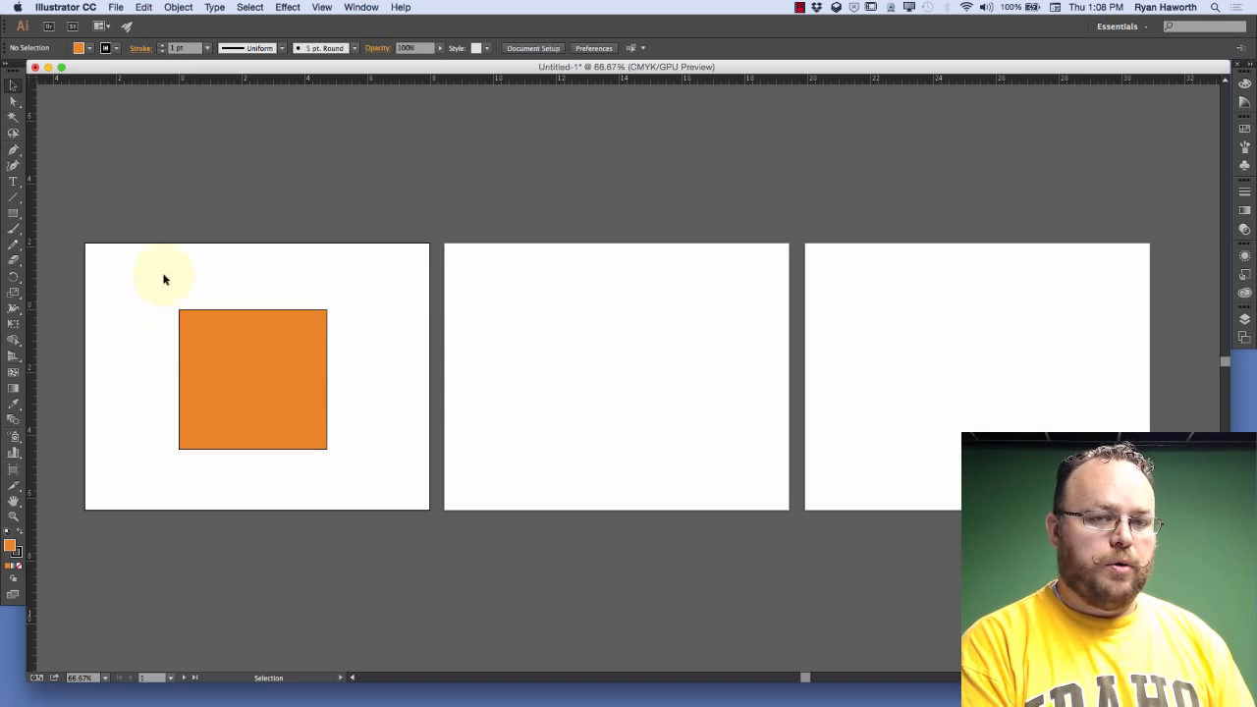
Return the first artboard's ruler origin to that artboard's upper-left corner
click(32, 78)
drag(32, 78, 87, 243)
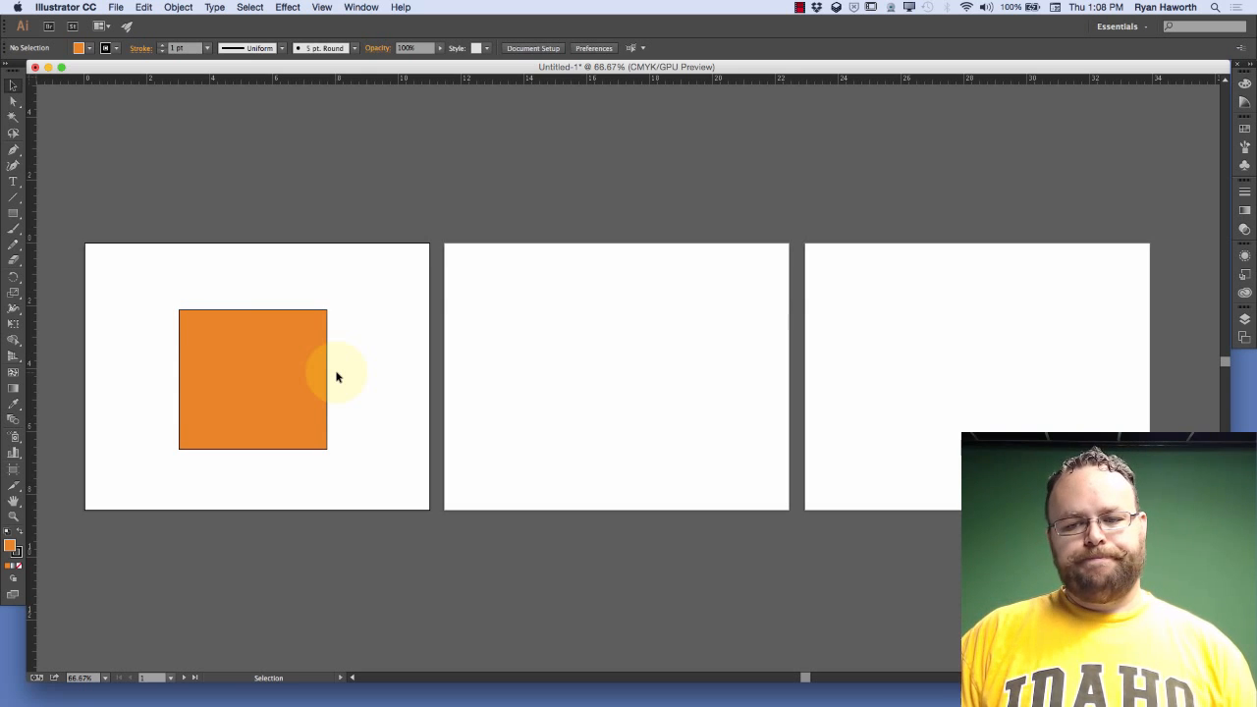
click(803, 8)
click(810, 24)
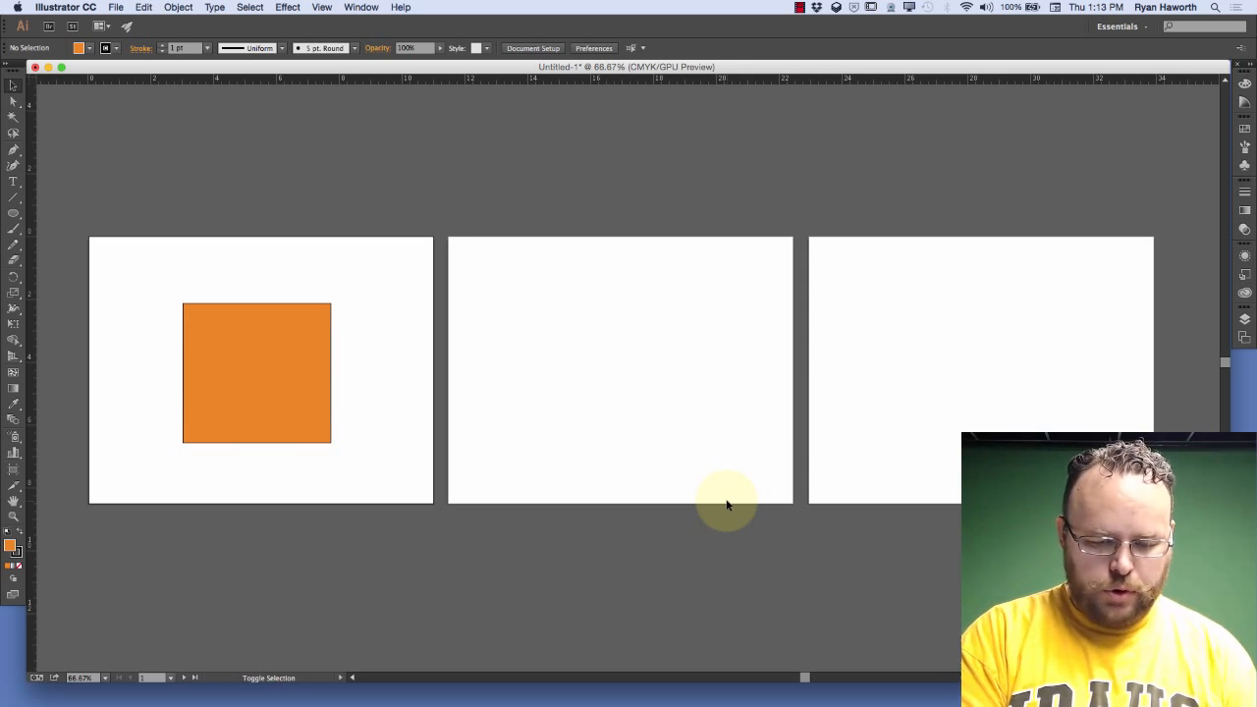
Delete the second and third artboards with the Artboard tool, keeping only the one with the orange rectangle
key(shift+o)
click(710, 399)
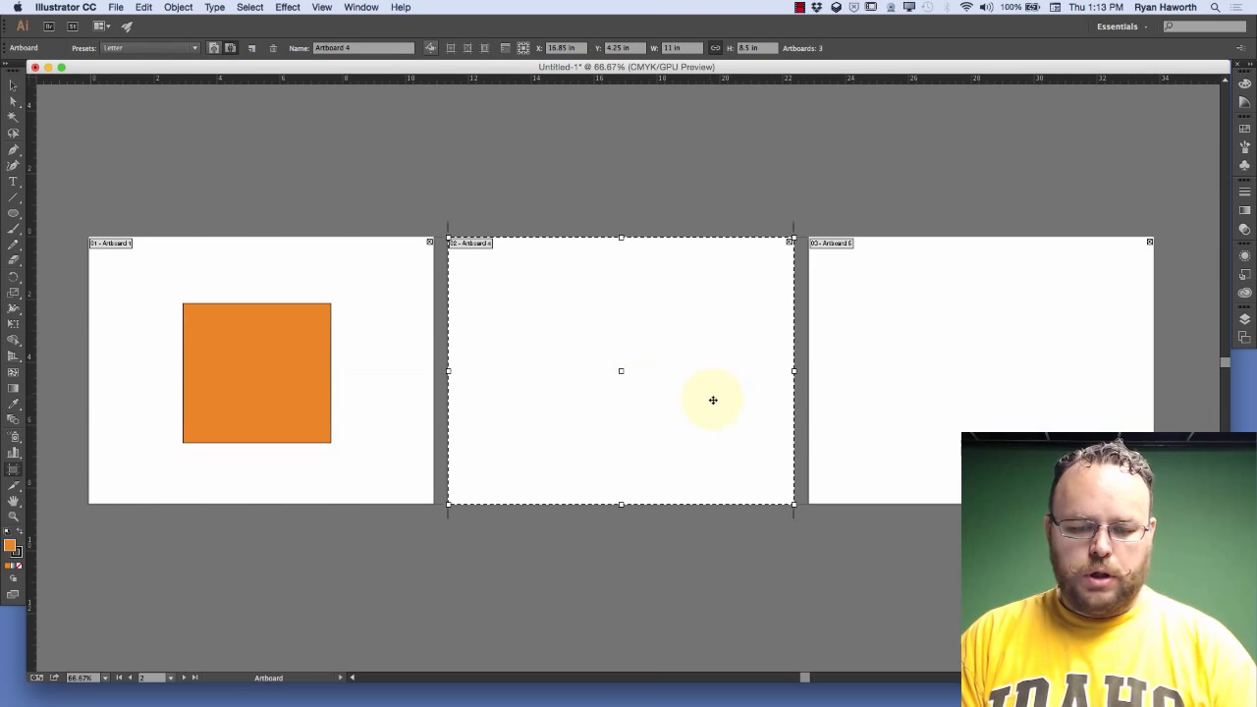
key(Delete)
click(851, 387)
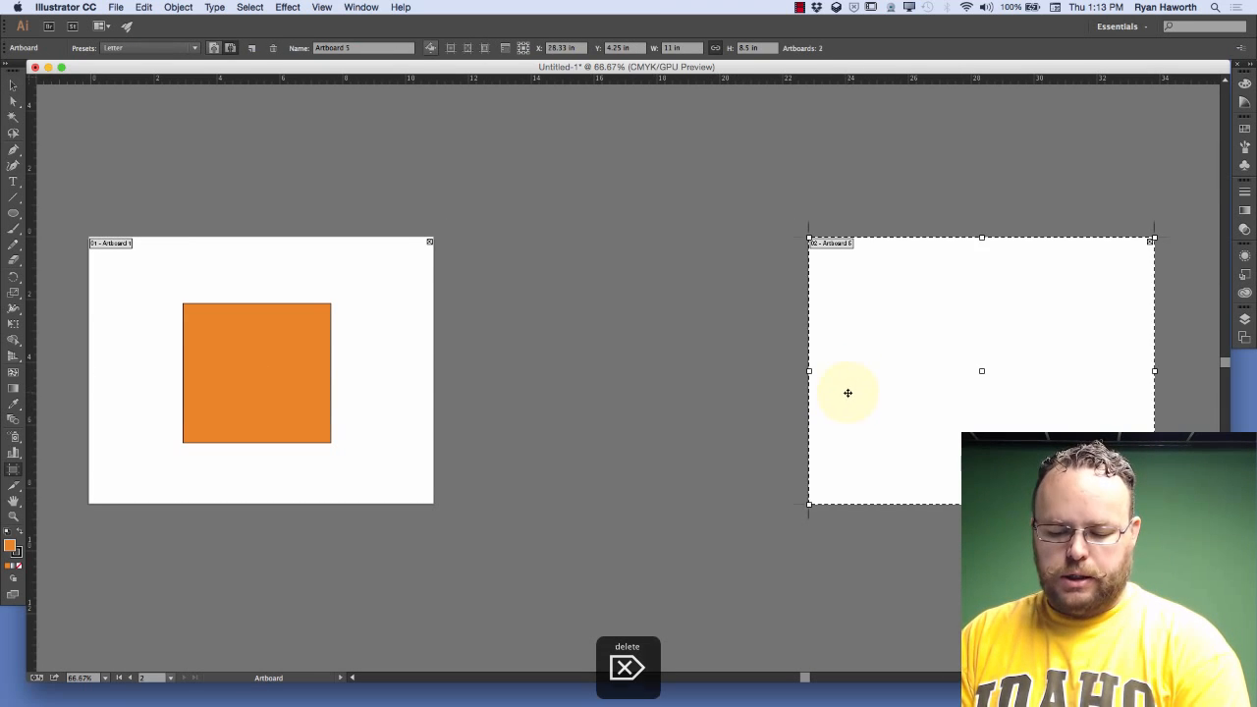
key(Delete)
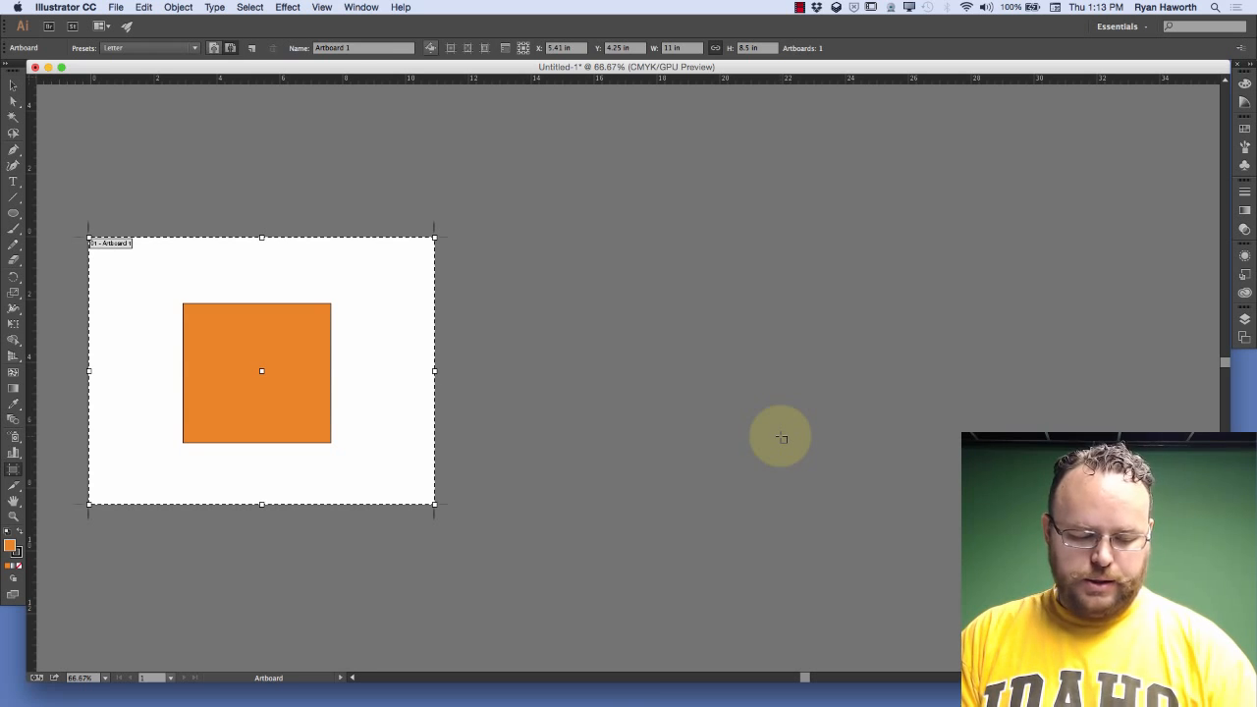
key(Escape)
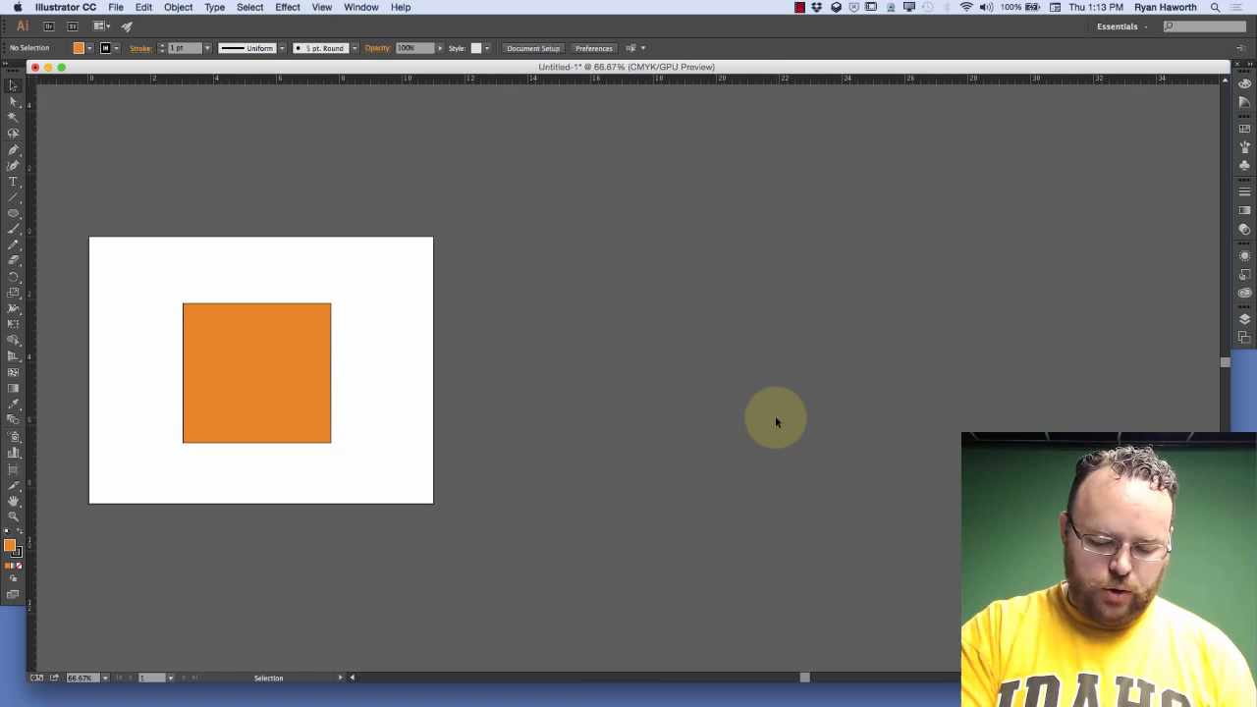
Draw a circle about 2.87 in wide over the rectangle's upper-right corner, and swap its fill and stroke colors
key(super+0)
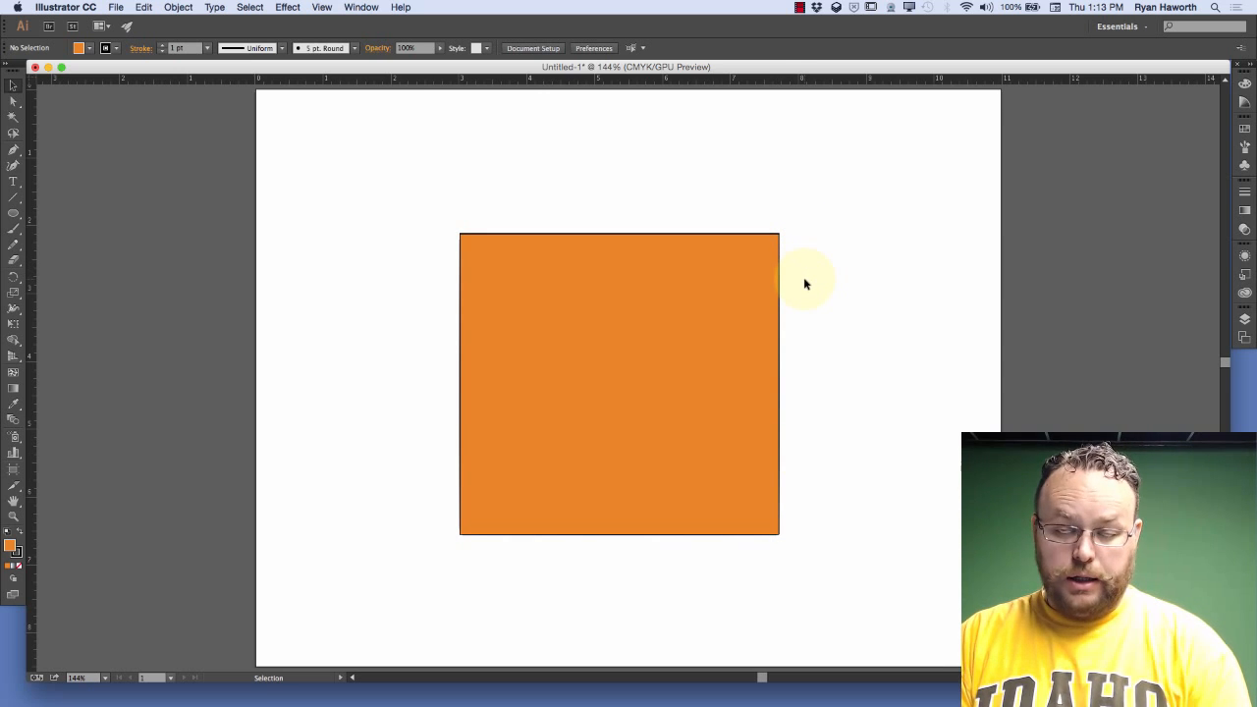
key(l)
click(727, 154)
drag(728, 154, 890, 343)
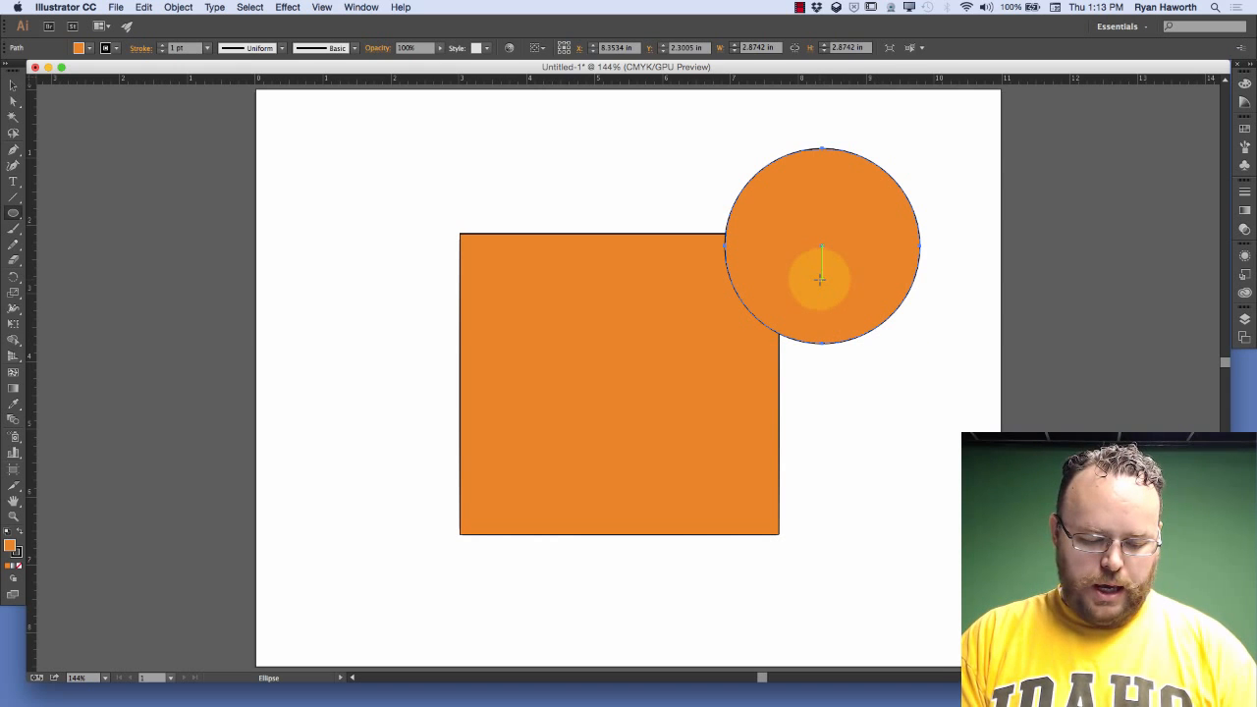
key(shift+x)
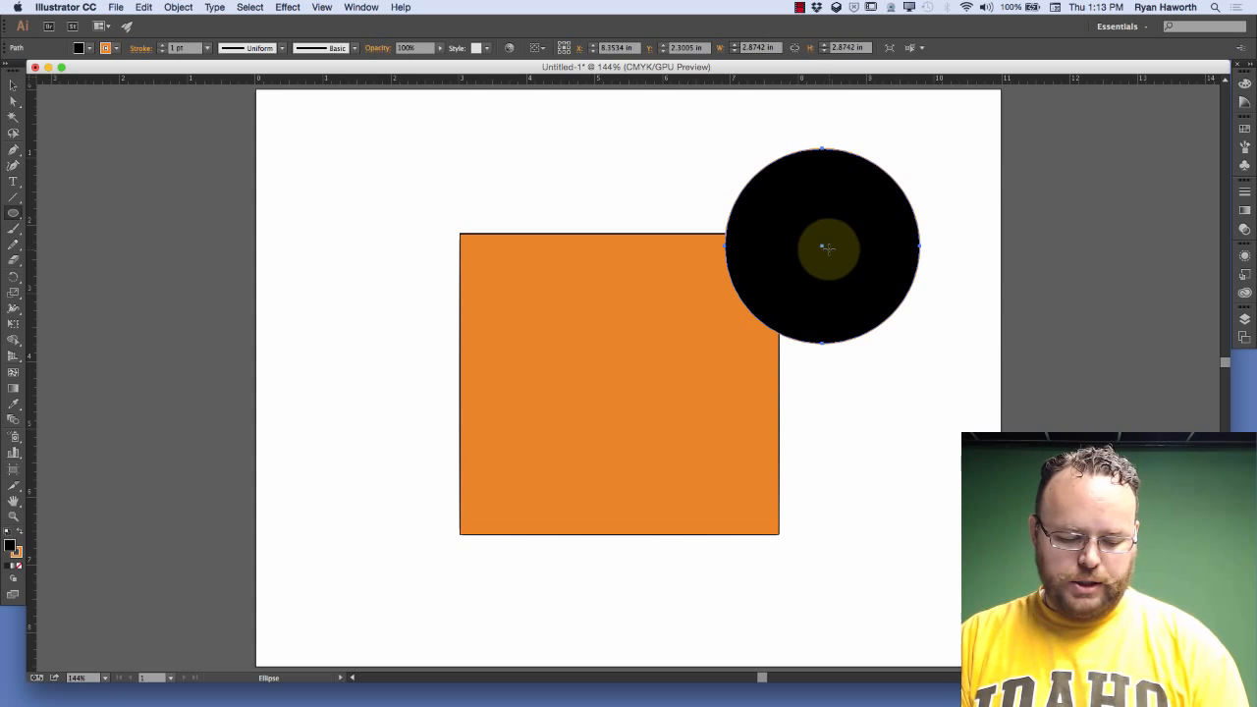
Duplicate the black circle onto the lower part of the orange rectangle's left edge, and deselect everything
key(v)
drag(834, 266, 443, 460)
click(866, 419)
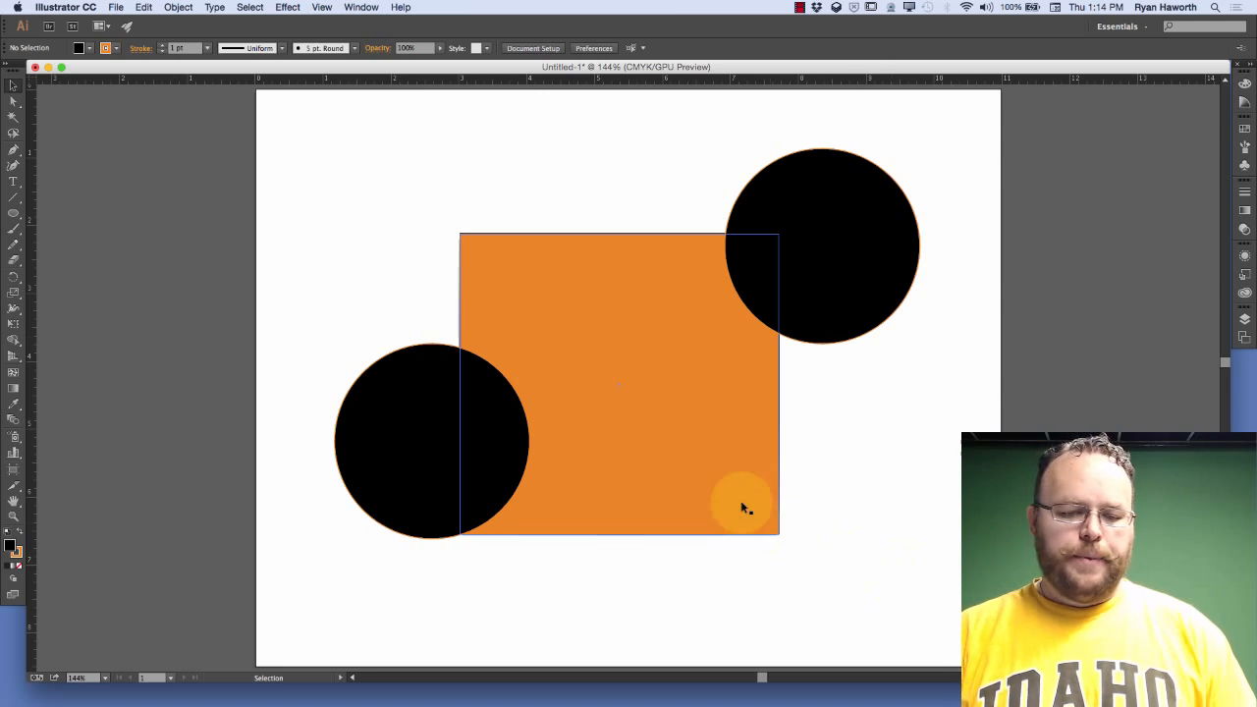
Check the Smart Guides setting, and with it on, move the upper-right circle to about X 8.24 in, Y 3.01 in
click(855, 264)
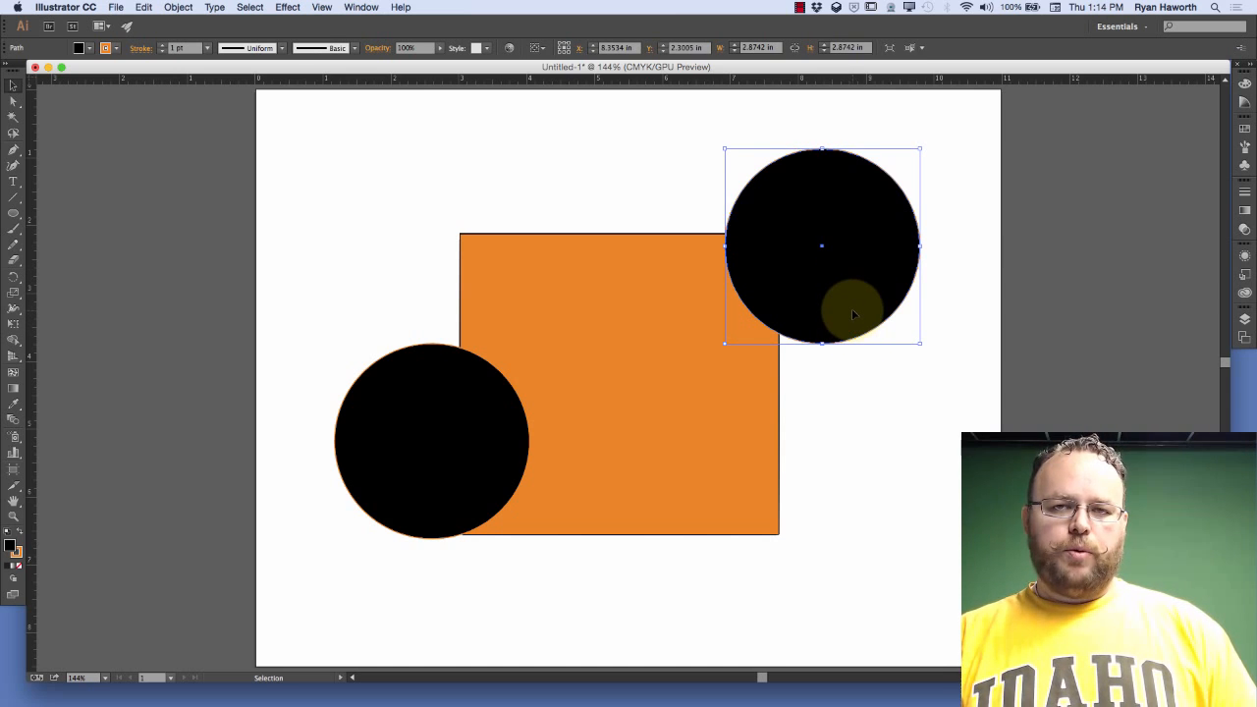
click(327, 4)
click(323, 6)
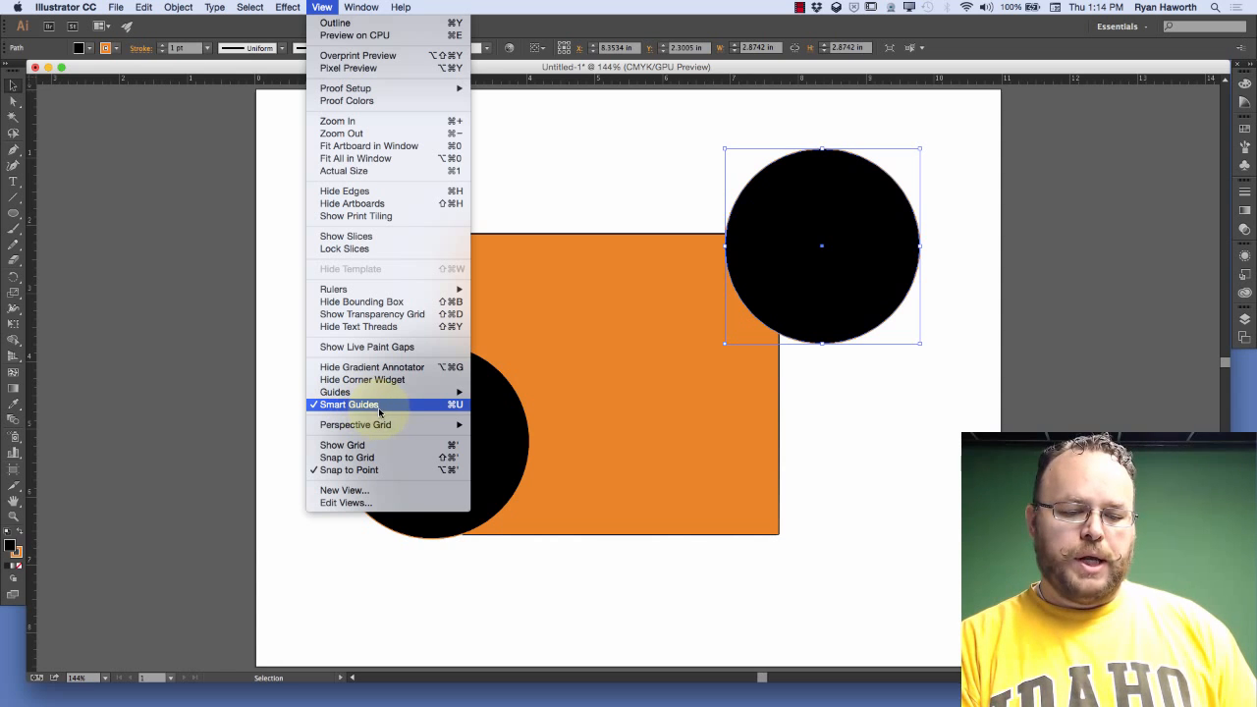
mouse_move(464, 396)
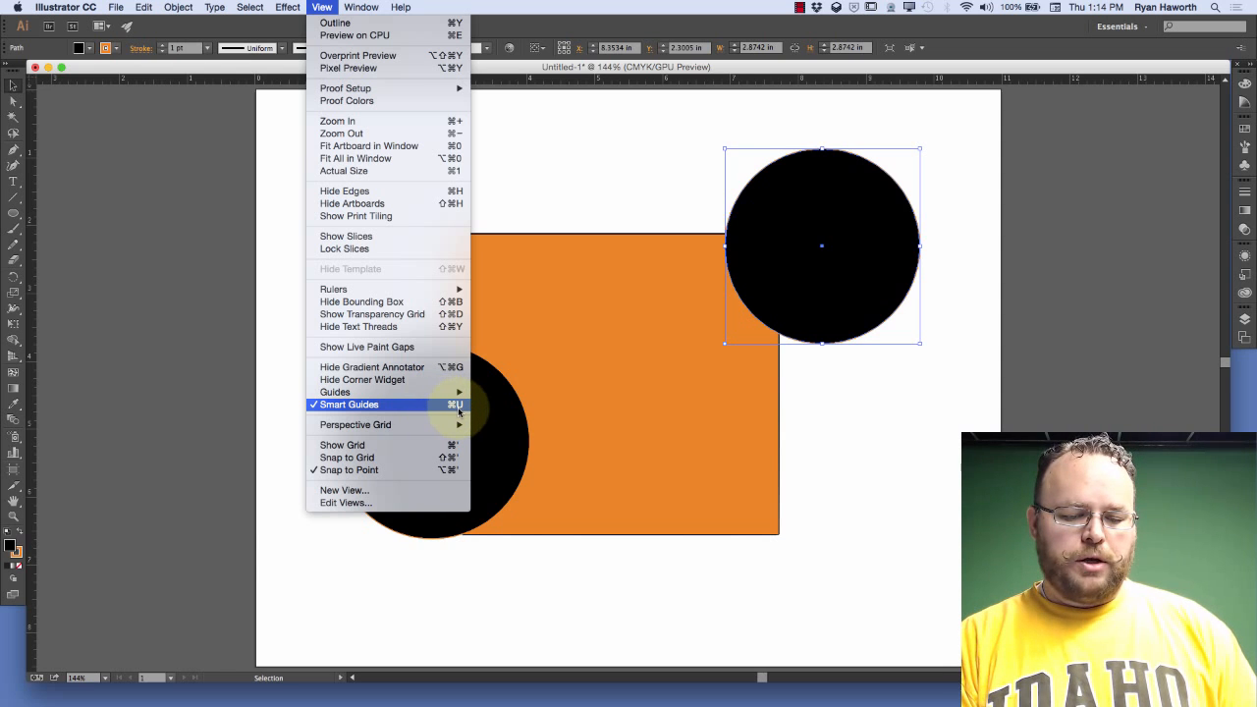
click(665, 192)
click(821, 207)
drag(825, 227, 812, 281)
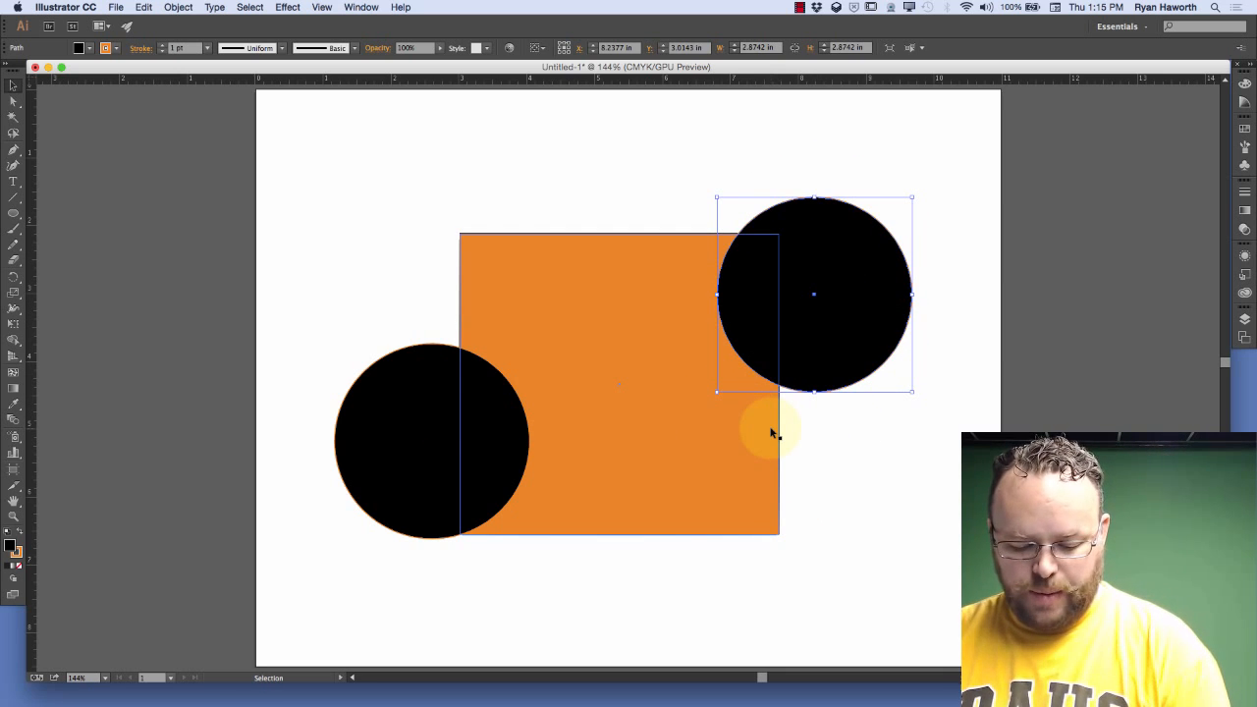
Turn off Smart Guides and move the upper-right circle to about X 7.57 in, Y 2.21 in
key(super+u)
drag(817, 251, 776, 192)
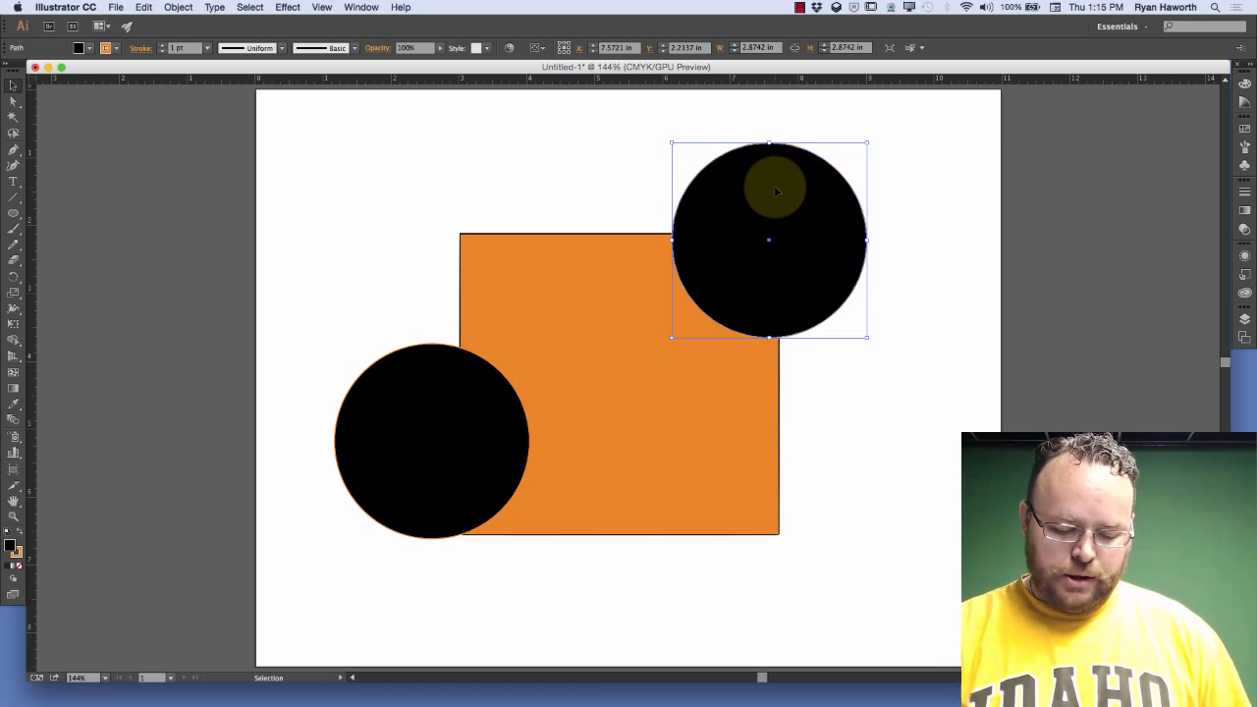
Turn on Smart Guides and move the upper-right circle to about X 7.71 in, Y 2.12 in
key(a)
key(super+u)
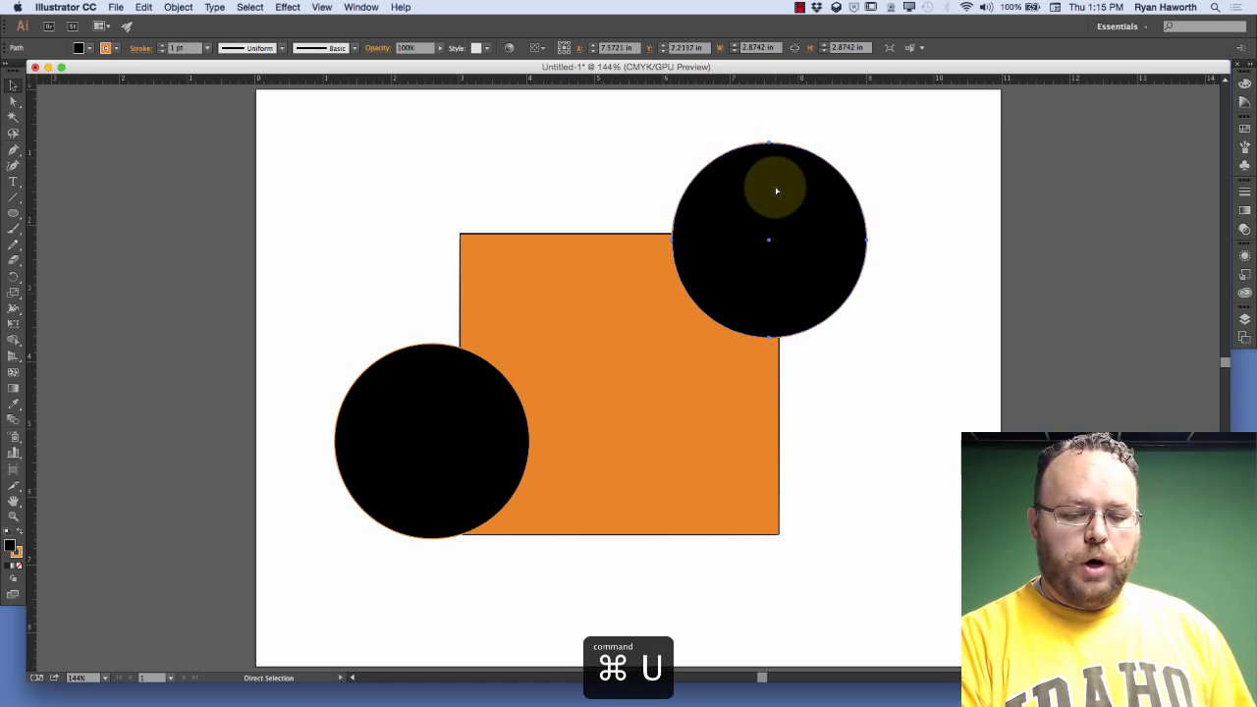
mouse_move(802, 239)
mouse_down()
mouse_move(858, 239)
mouse_move(850, 264)
mouse_move(825, 239)
mouse_move(840, 239)
mouse_move(816, 239)
mouse_up()
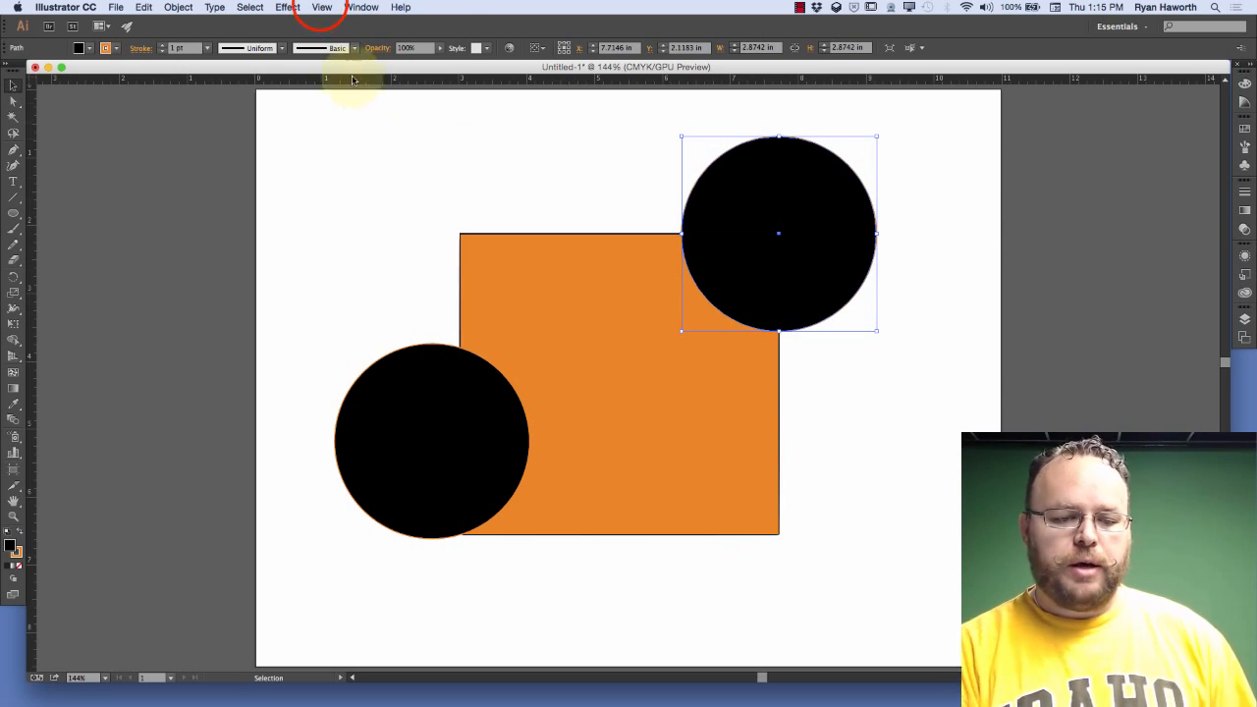
Review the guide and snapping options, toggle Snap to Point, and move the upper-right circle to about X 7.65 in, Y 2.19 in
click(322, 7)
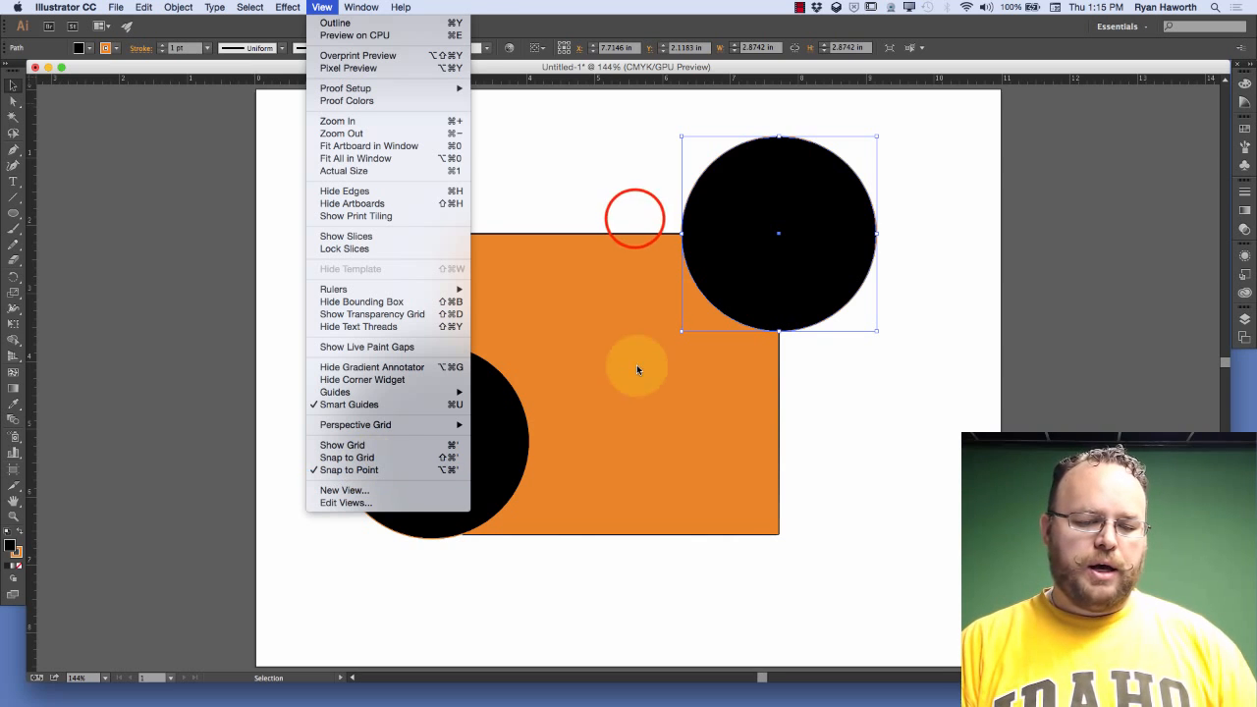
click(633, 215)
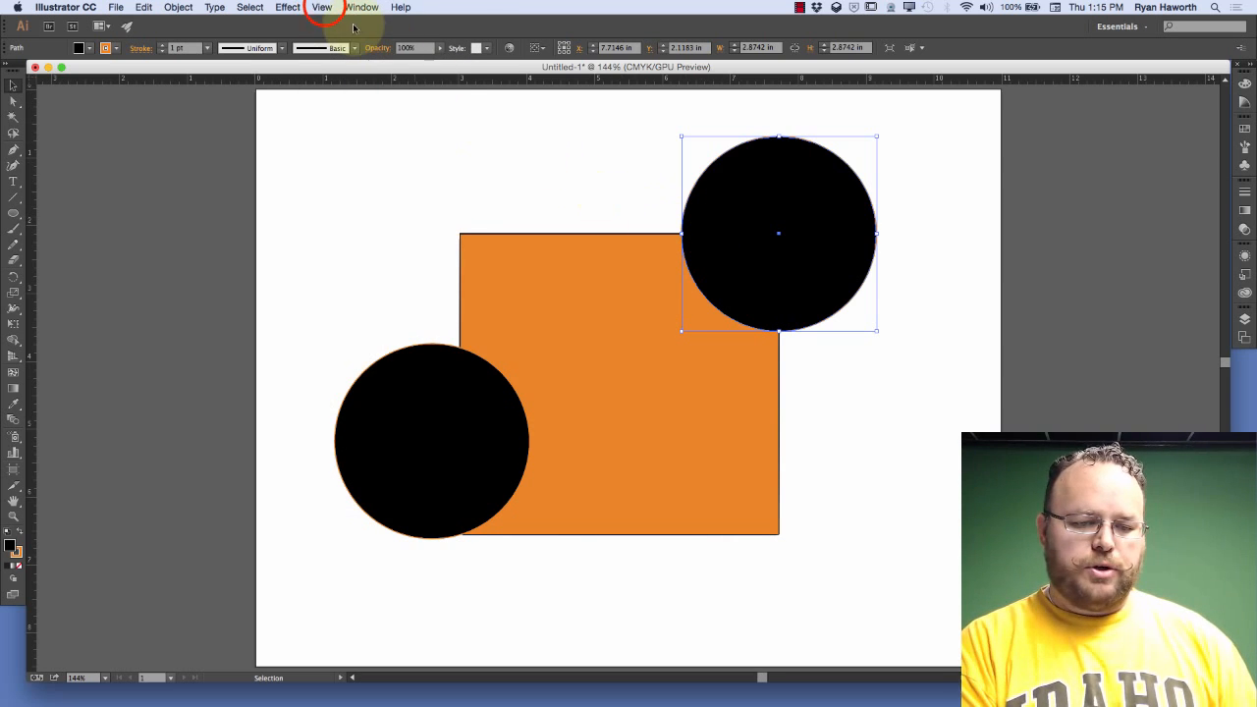
click(320, 8)
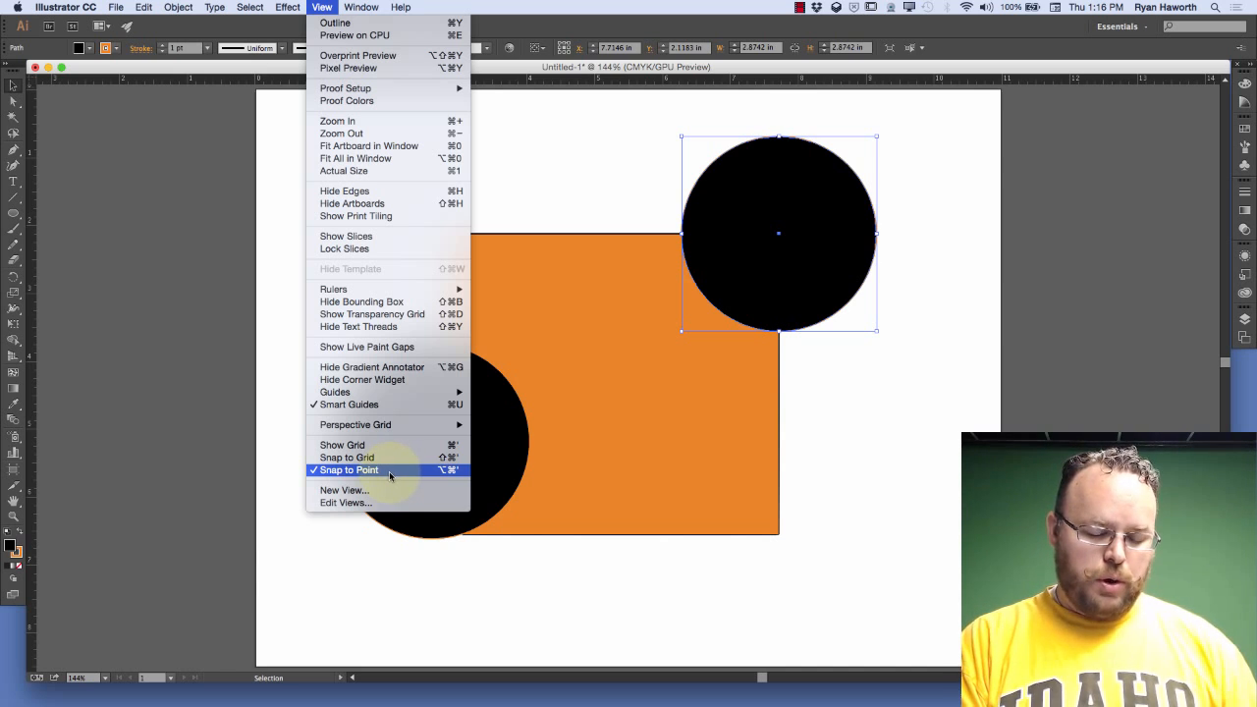
click(294, 392)
key(alt+super)
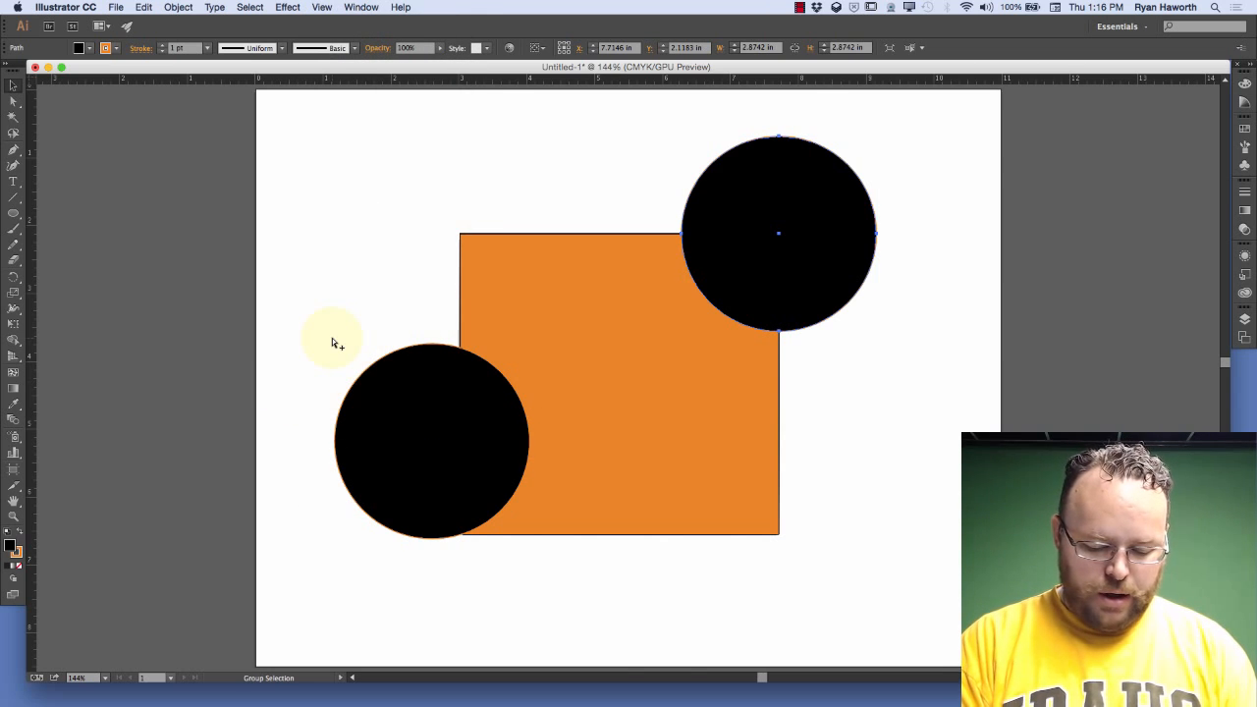
key(alt+super+apostrophe)
drag(786, 205, 801, 244)
Move the upper-right circle with Smart Guides off and again with them on, to about X 7.69 in, Y 2.12 in, and deselect it
key(super+u)
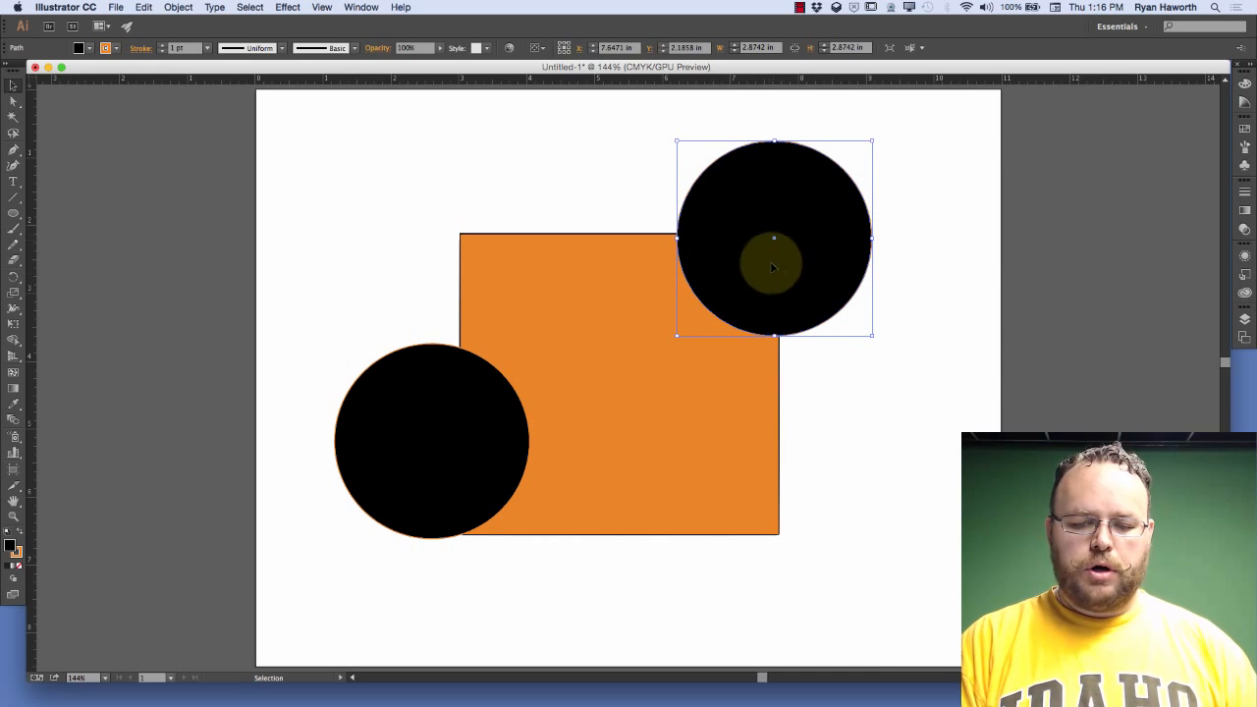
mouse_move(777, 216)
mouse_down()
mouse_move(795, 246)
mouse_move(793, 219)
mouse_move(783, 225)
mouse_up()
key(super+u)
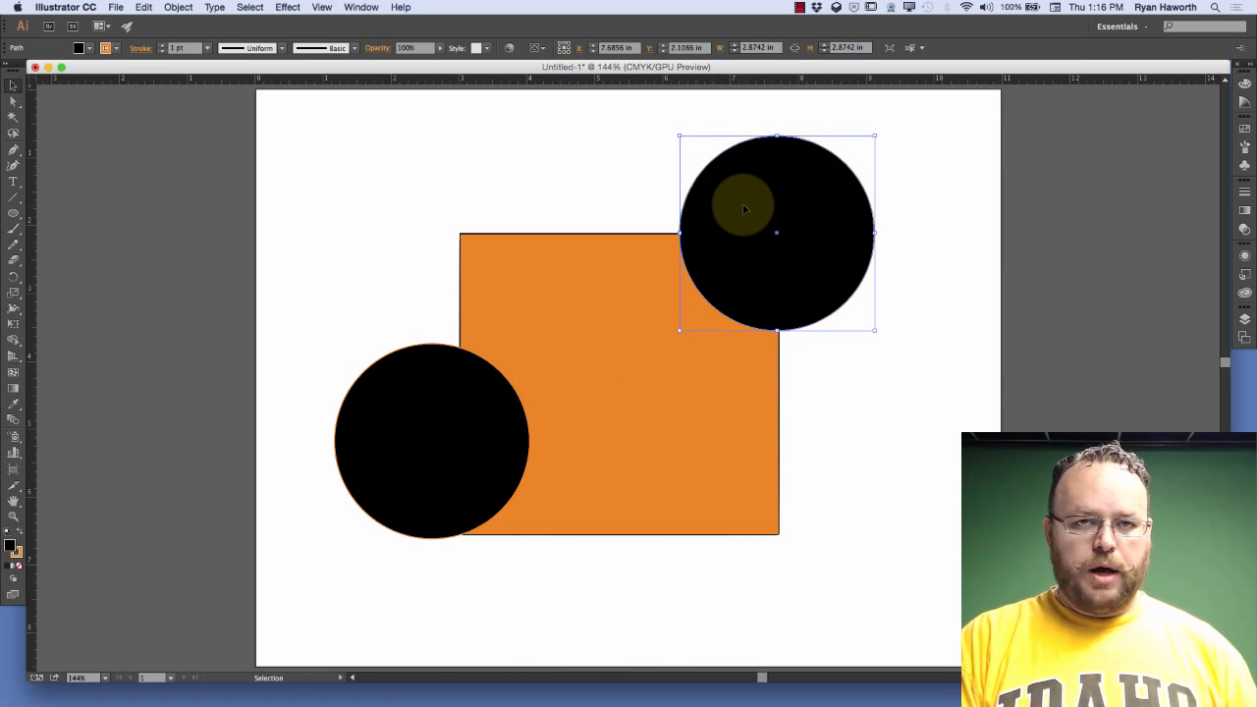
mouse_move(748, 208)
mouse_down()
mouse_move(739, 205)
mouse_move(754, 206)
mouse_up()
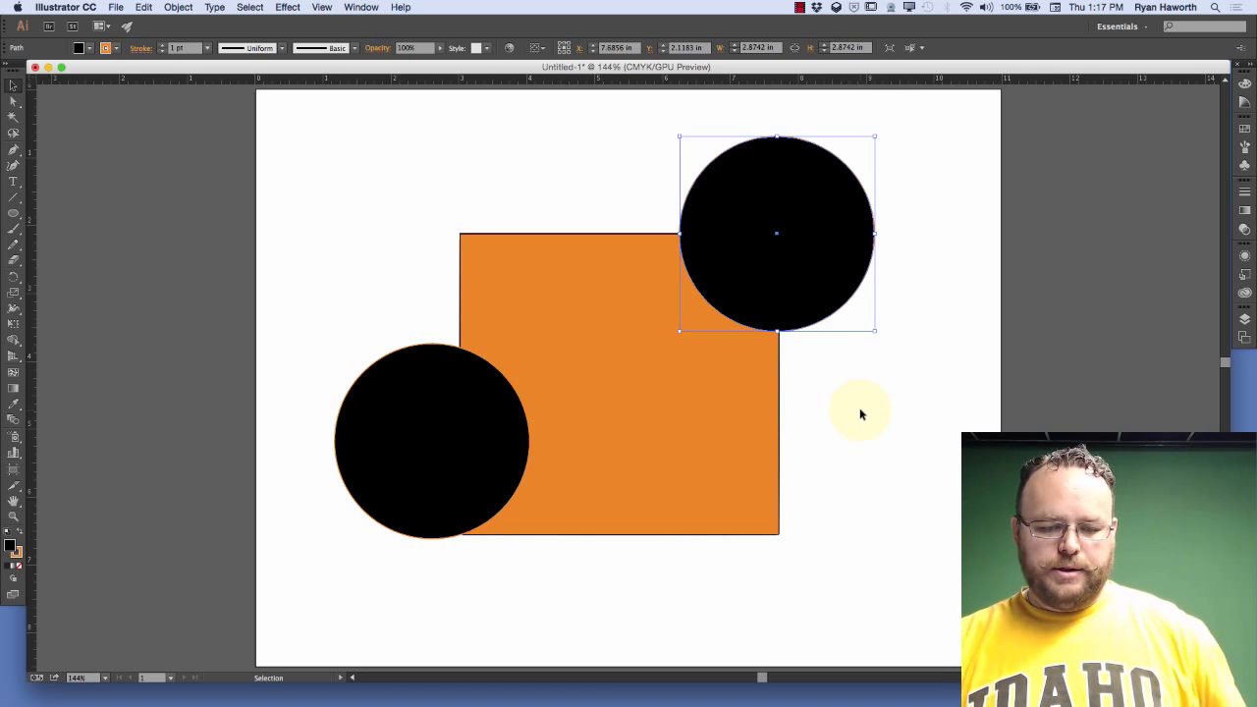
click(320, 6)
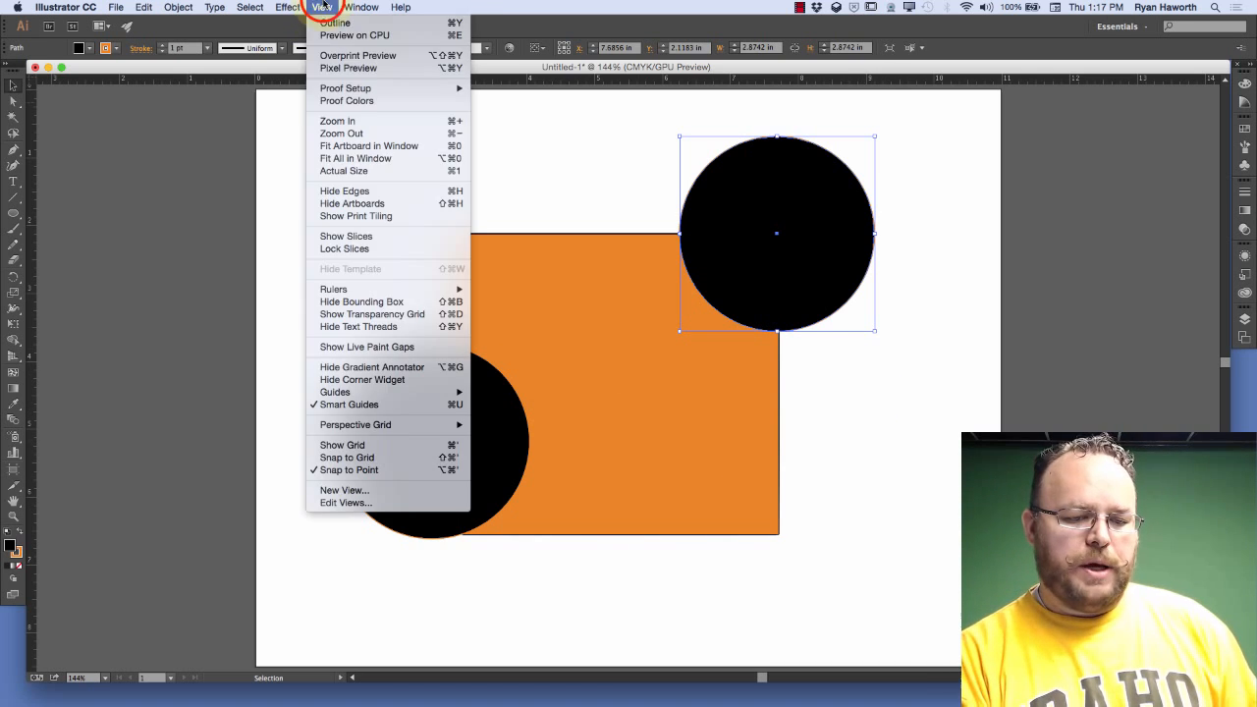
click(825, 413)
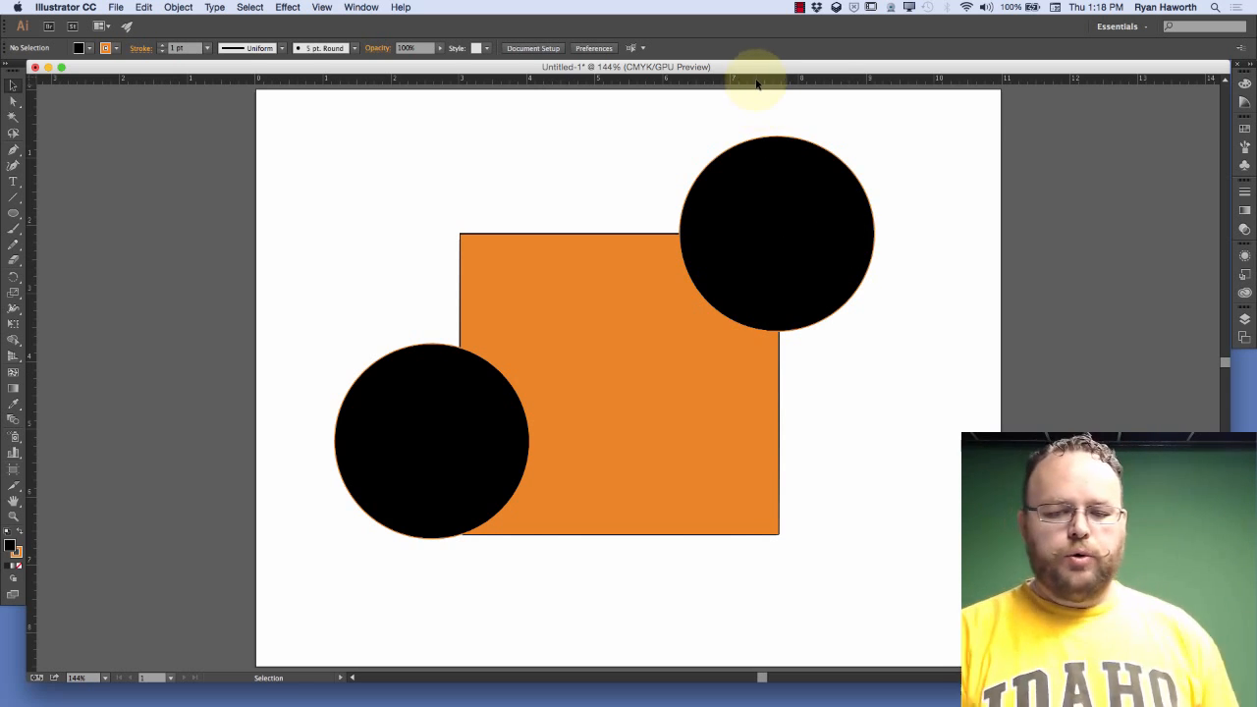
Add a vertical guide through the lower-left circle's center and a horizontal guide along the orange rectangle's top edge
click(35, 319)
drag(264, 328, 434, 328)
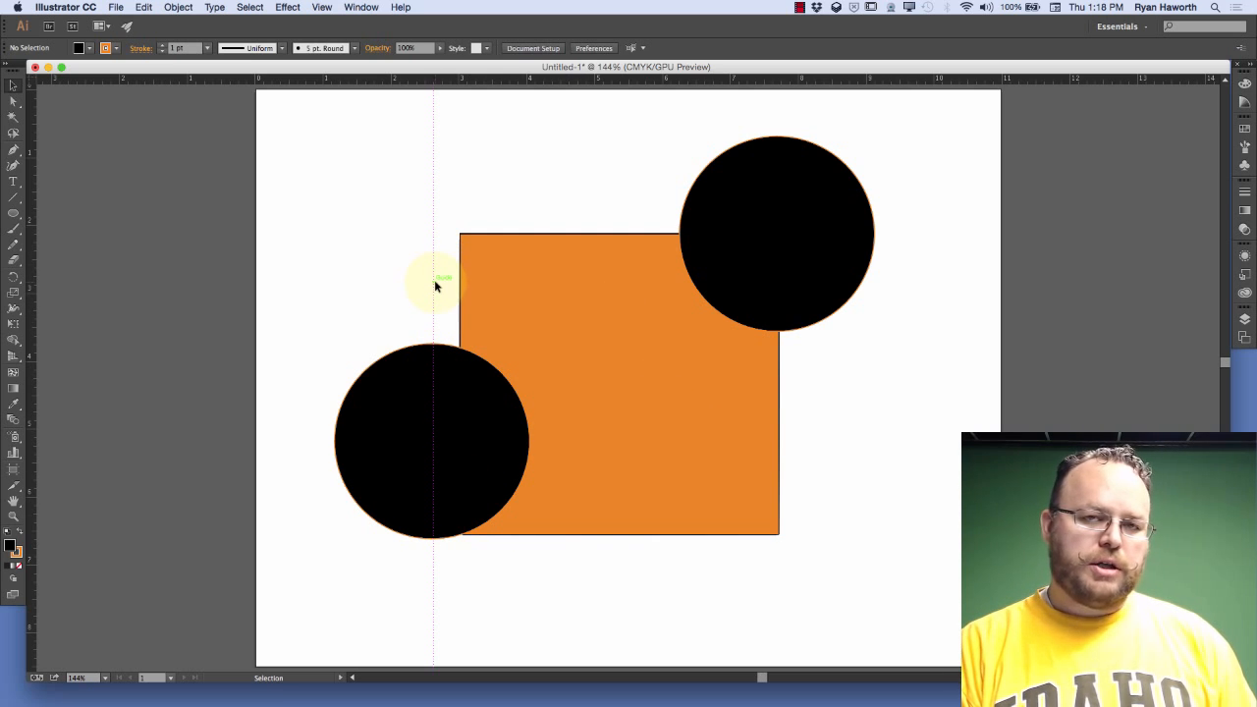
drag(587, 75, 609, 236)
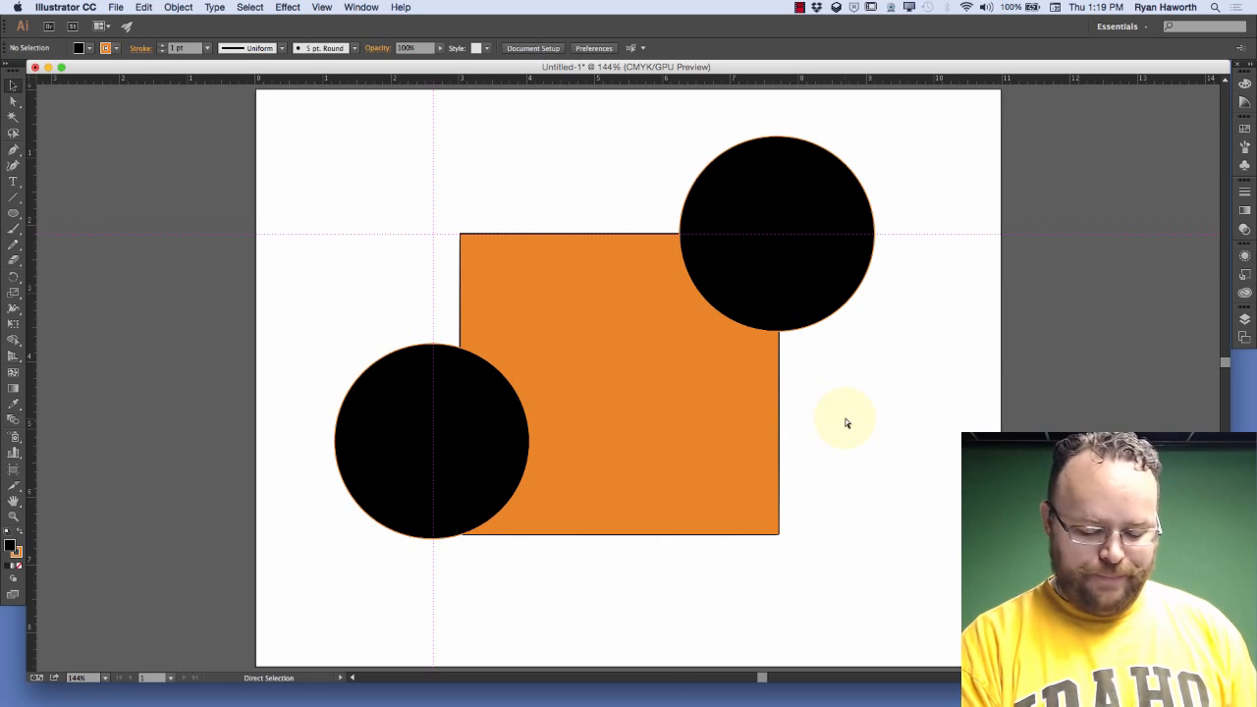
In the Guides & Grid preferences, set the guide color to a custom dark maroon
key(super+k)
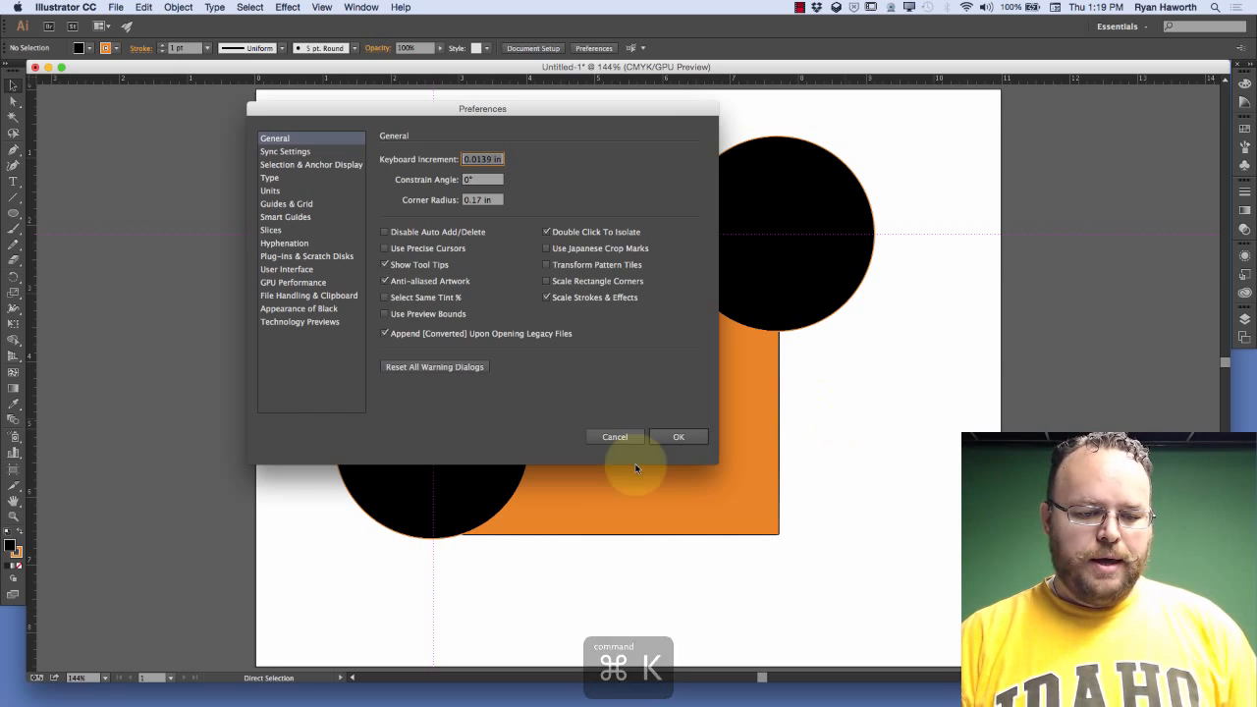
click(286, 205)
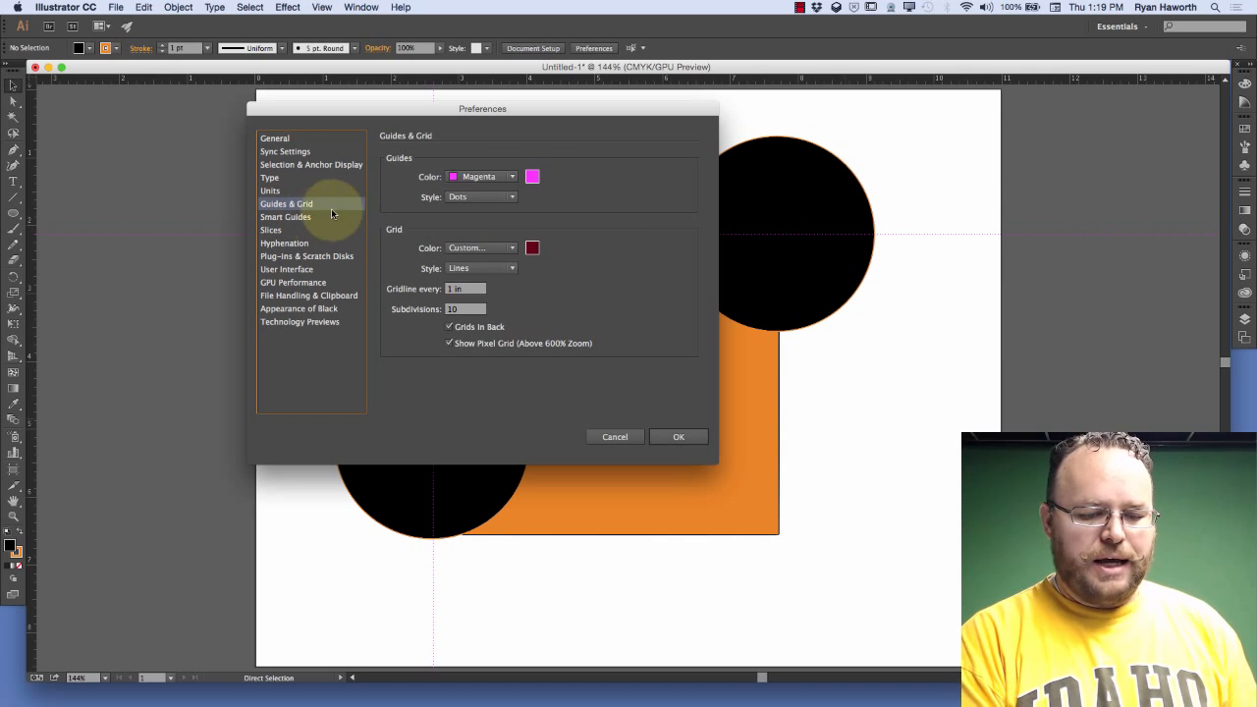
click(533, 177)
click(412, 359)
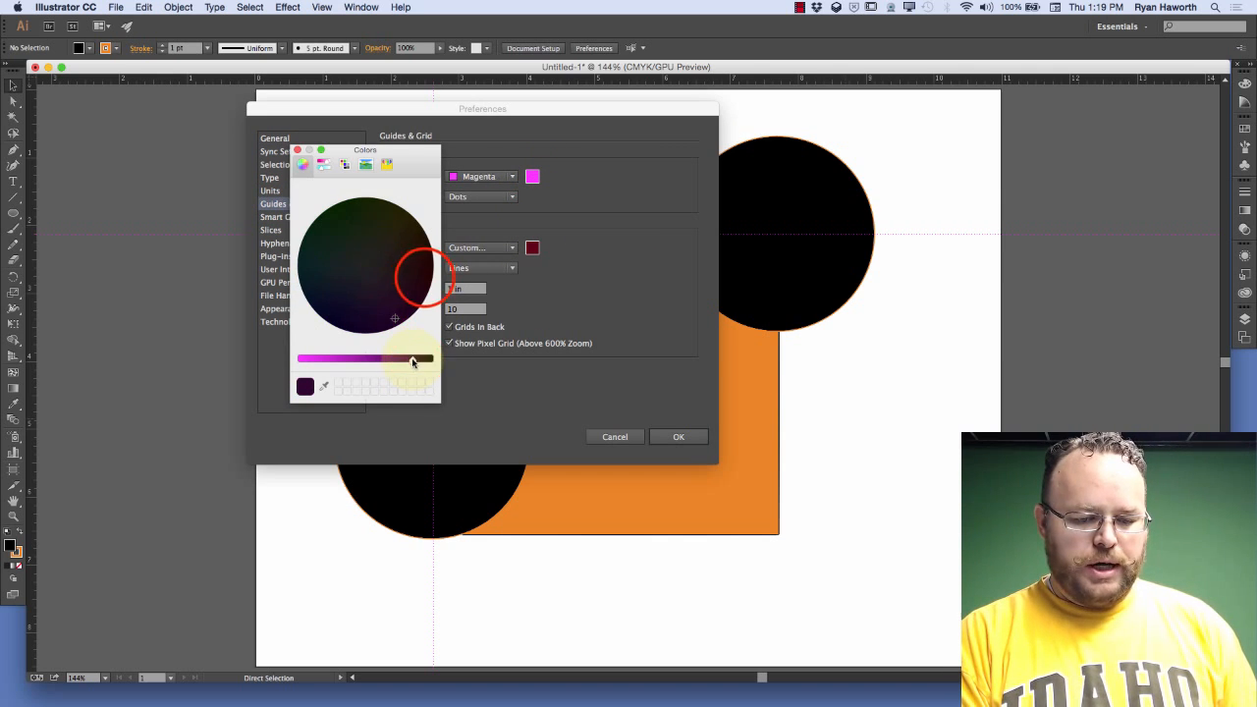
click(425, 282)
click(405, 359)
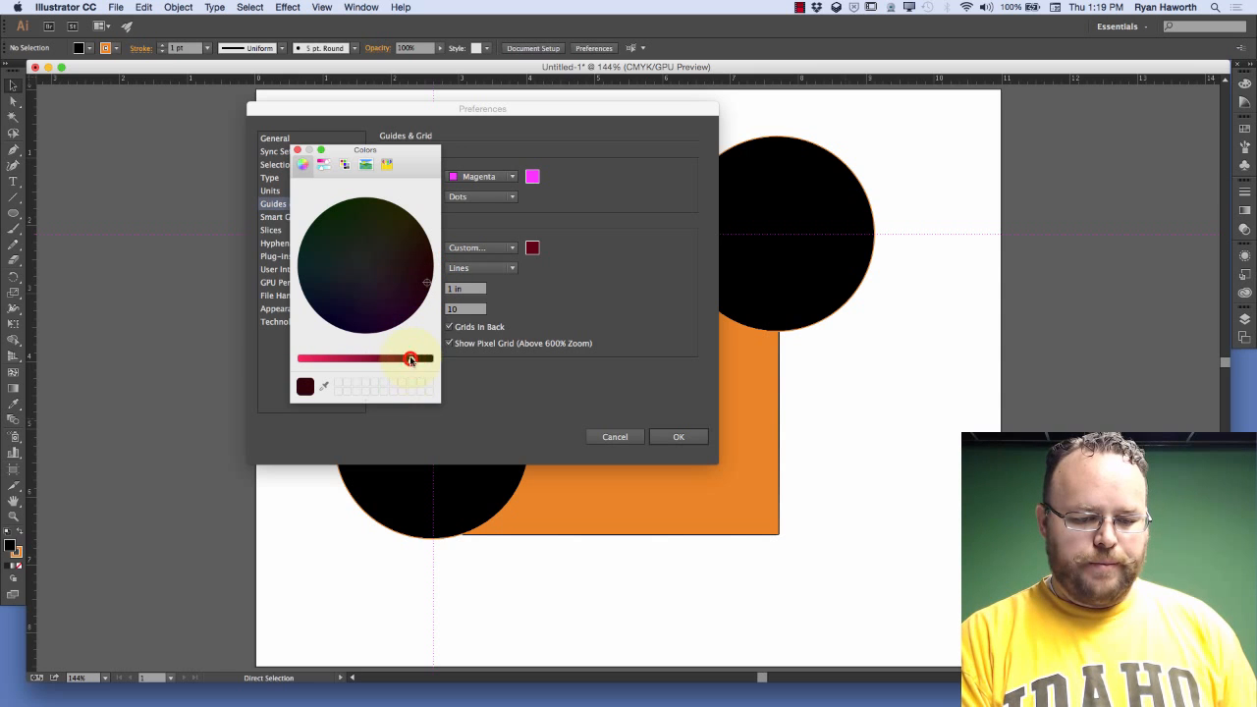
click(416, 282)
drag(423, 287, 421, 280)
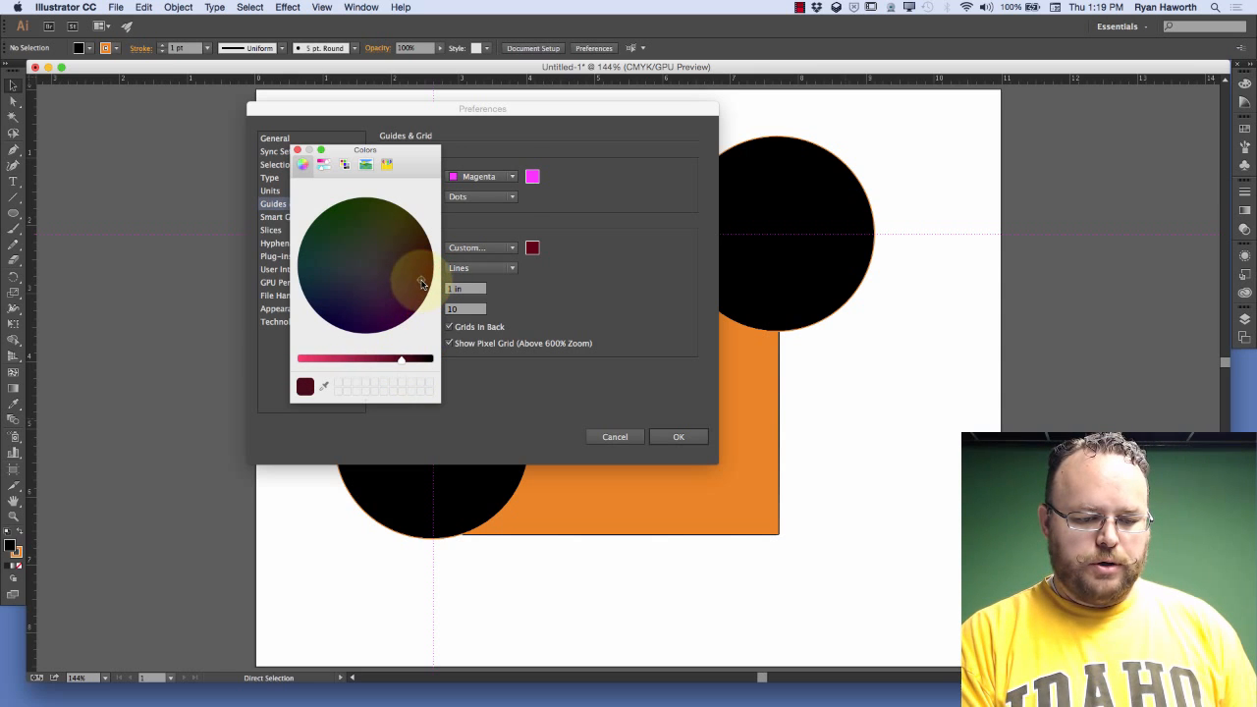
click(297, 150)
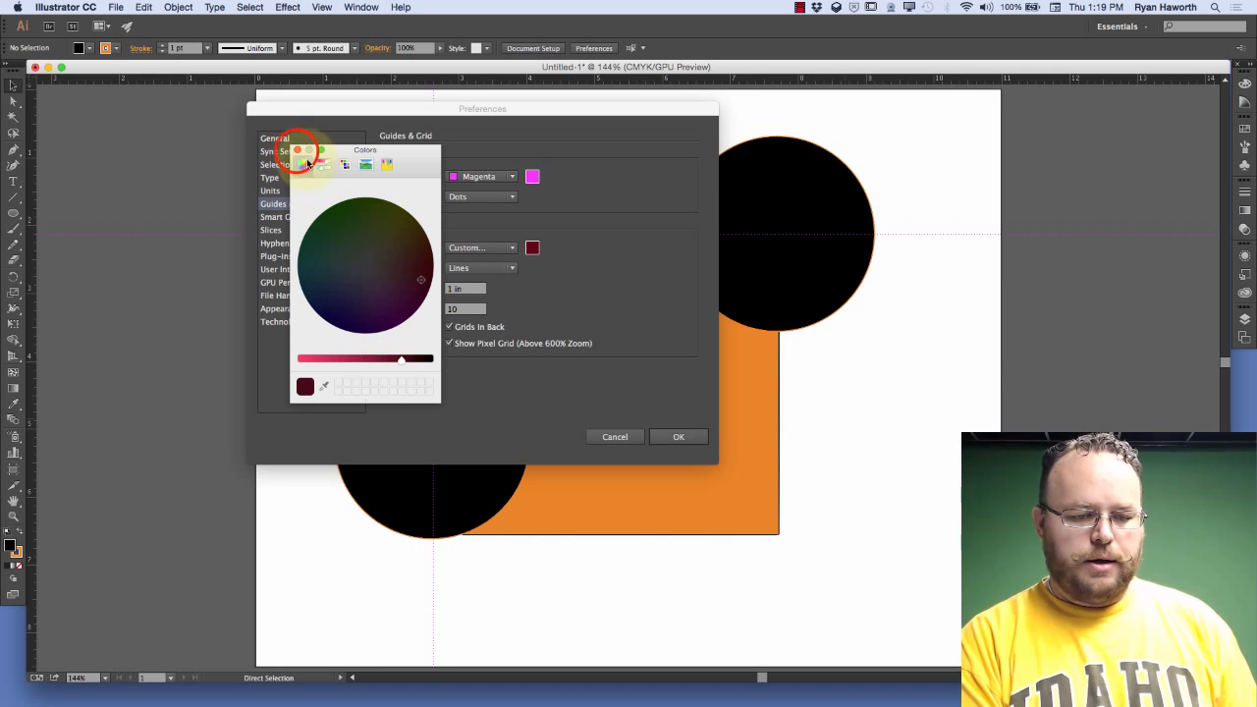
click(297, 150)
Set the guide style to Lines and apply the preferences
click(508, 198)
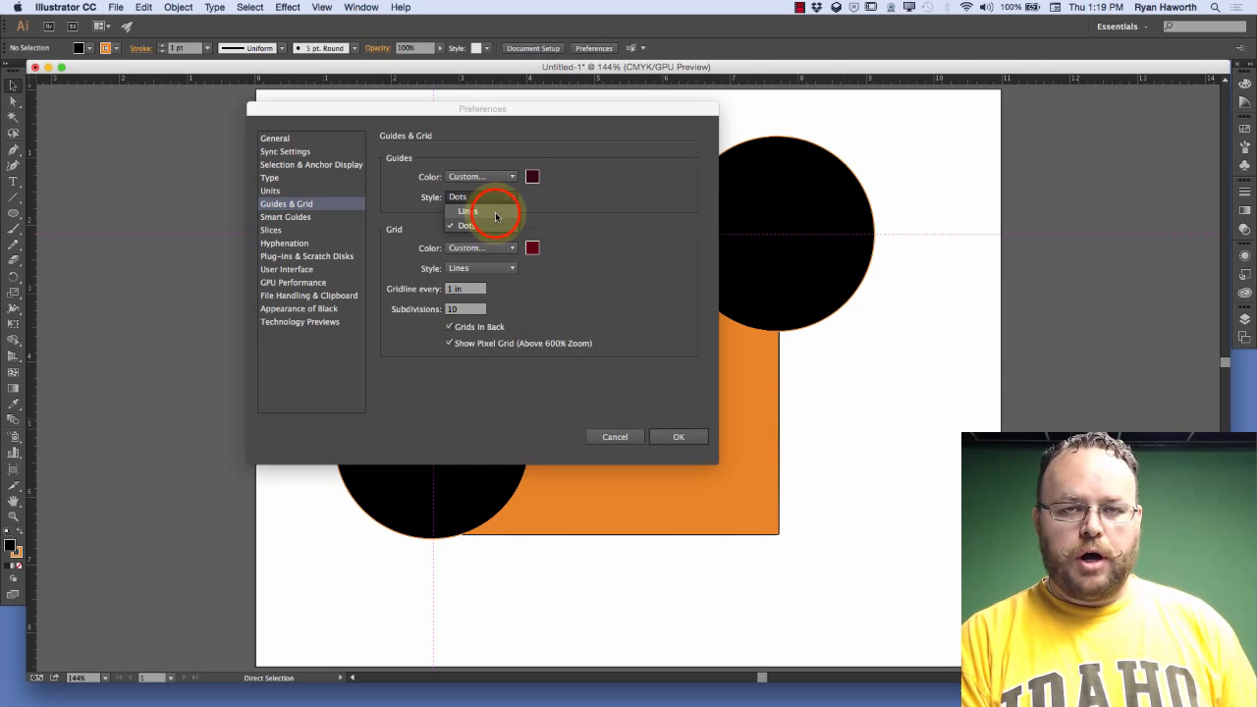
click(495, 211)
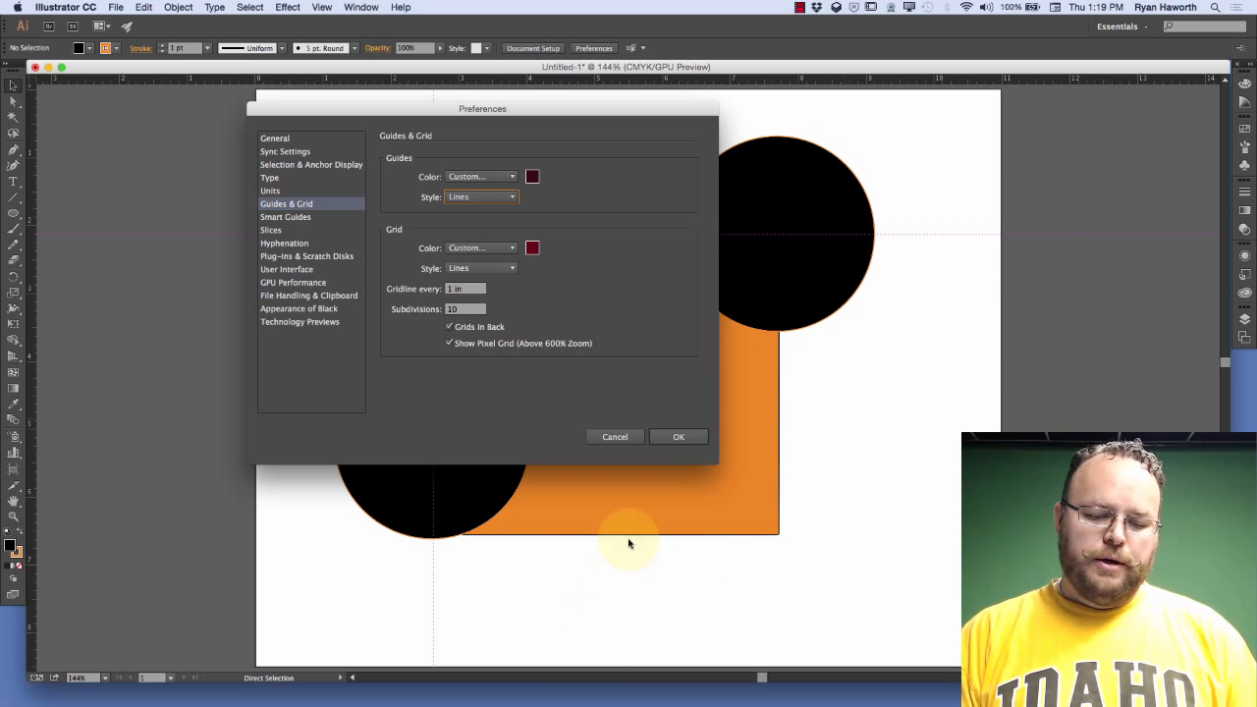
click(676, 438)
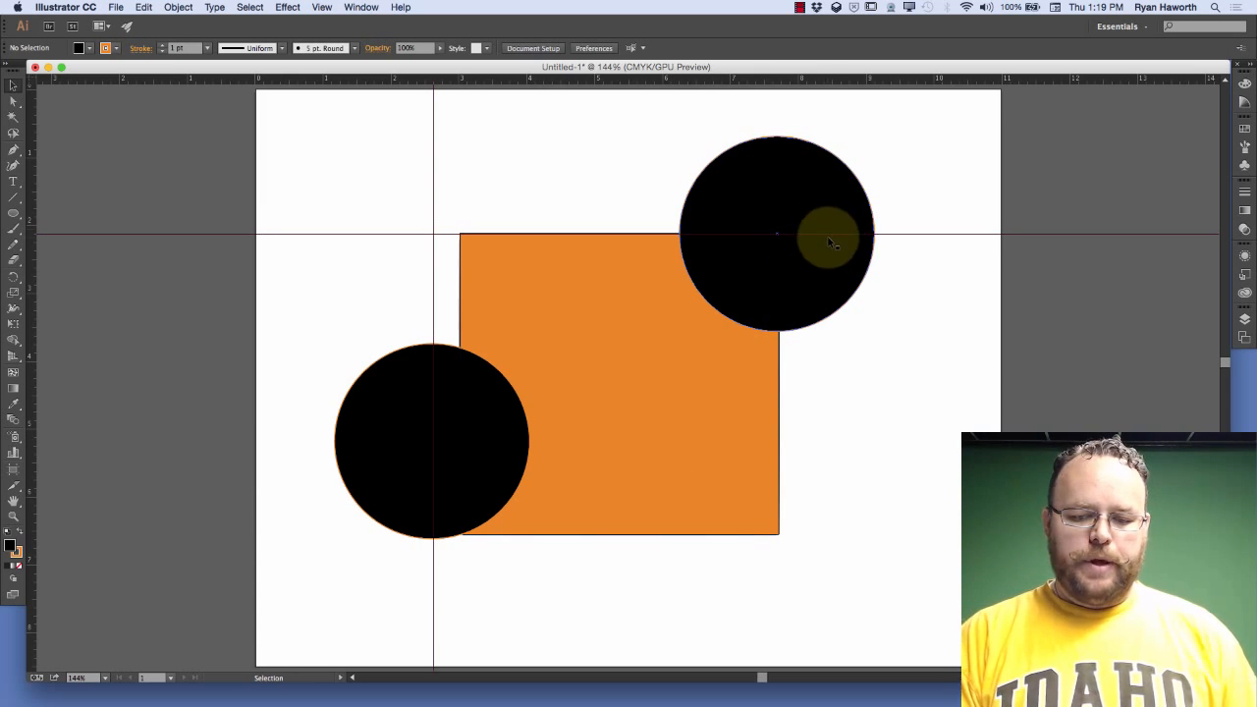
Snap the upper-right circle's left edge to the vertical guide, and move it back onto the horizontal guide at about X 8.50 in, Y 2.12 in
click(462, 205)
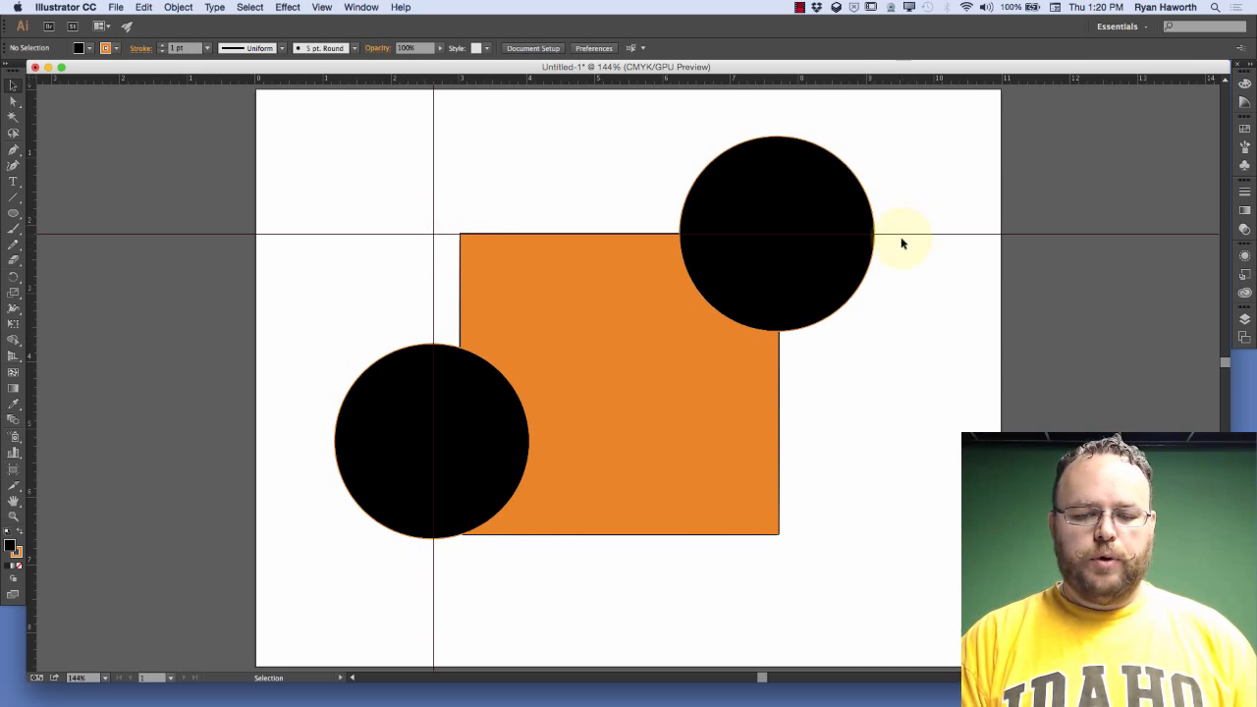
click(800, 203)
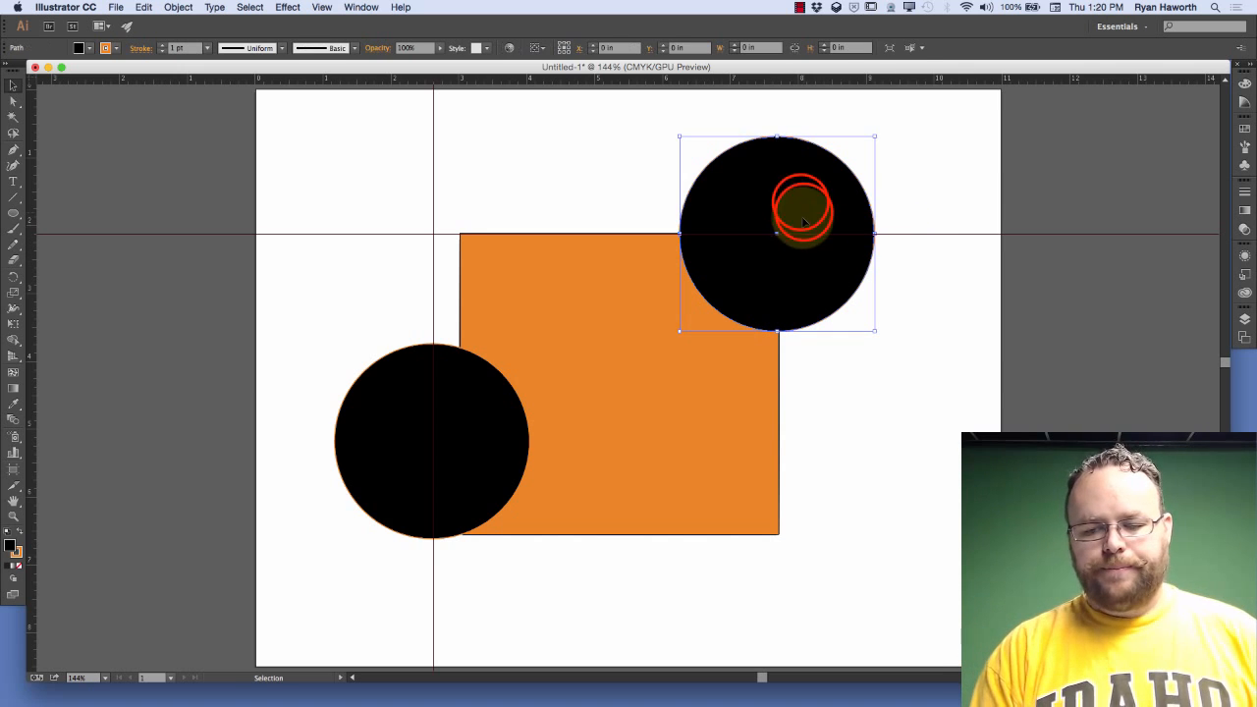
drag(800, 203, 558, 168)
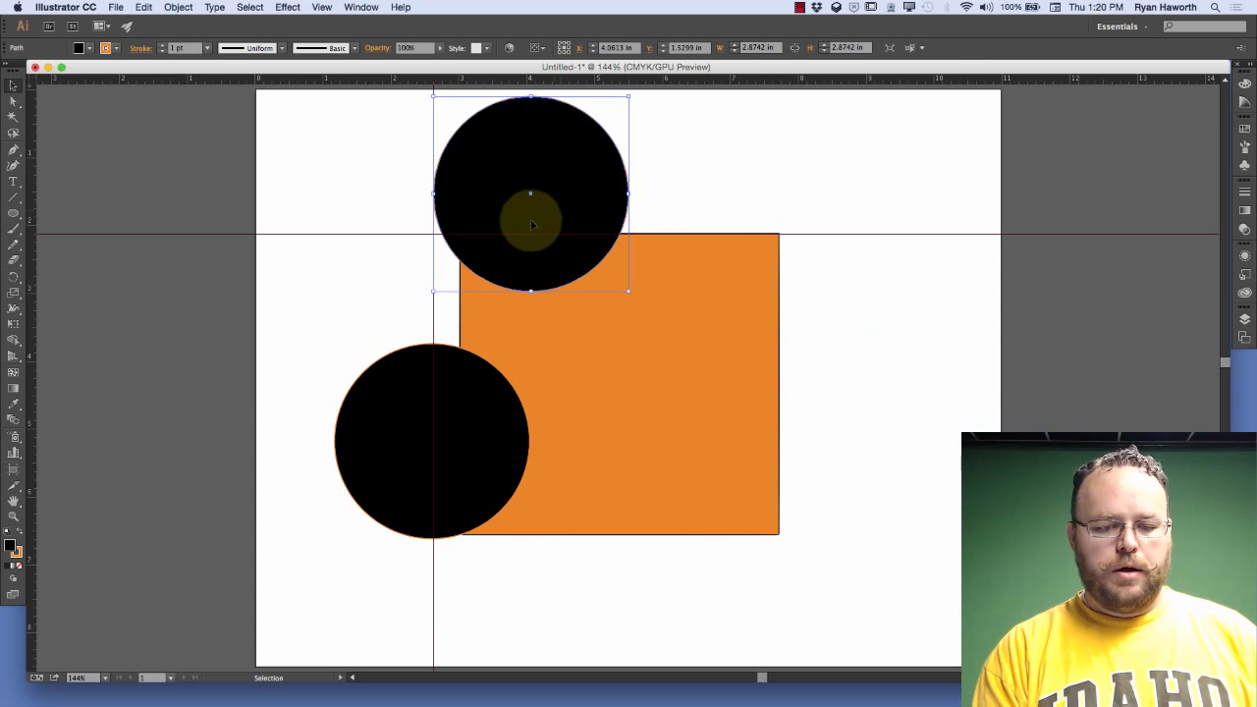
click(455, 190)
drag(455, 191, 469, 188)
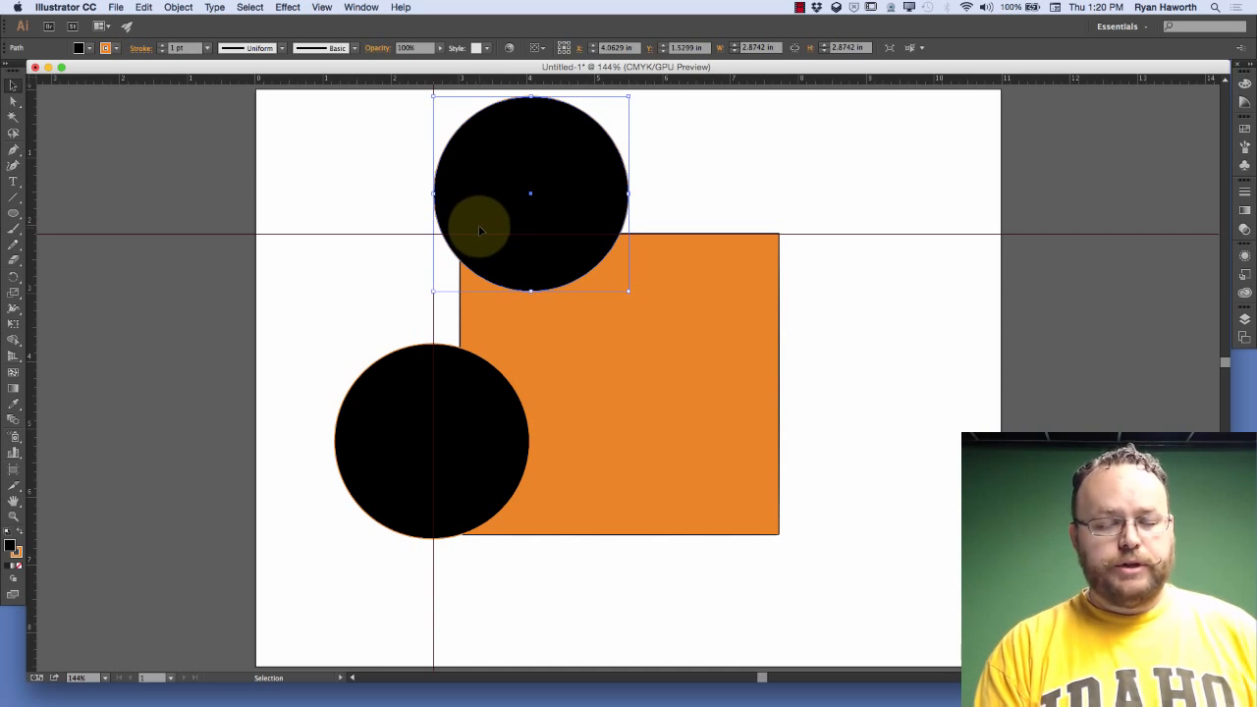
drag(491, 202, 794, 243)
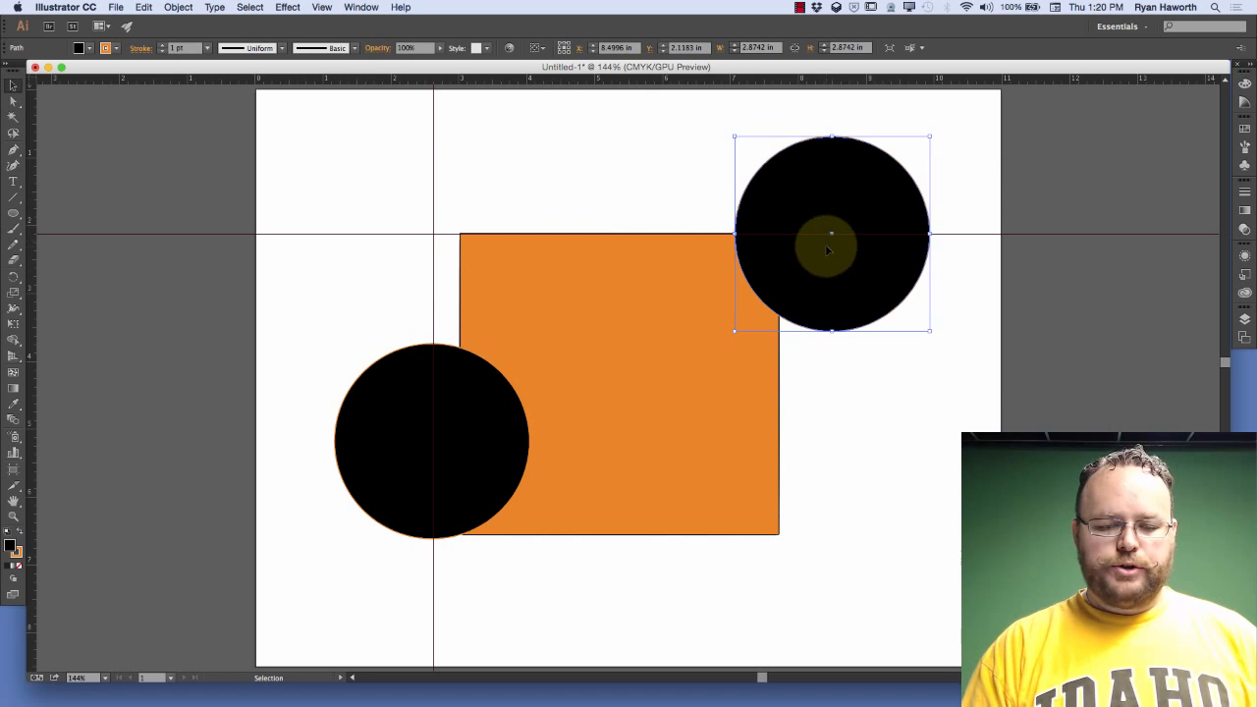
Add two horizontal guides across the middle of the orange rectangle and a vertical guide about 5.6 in from the artboard's left edge
drag(435, 79, 472, 349)
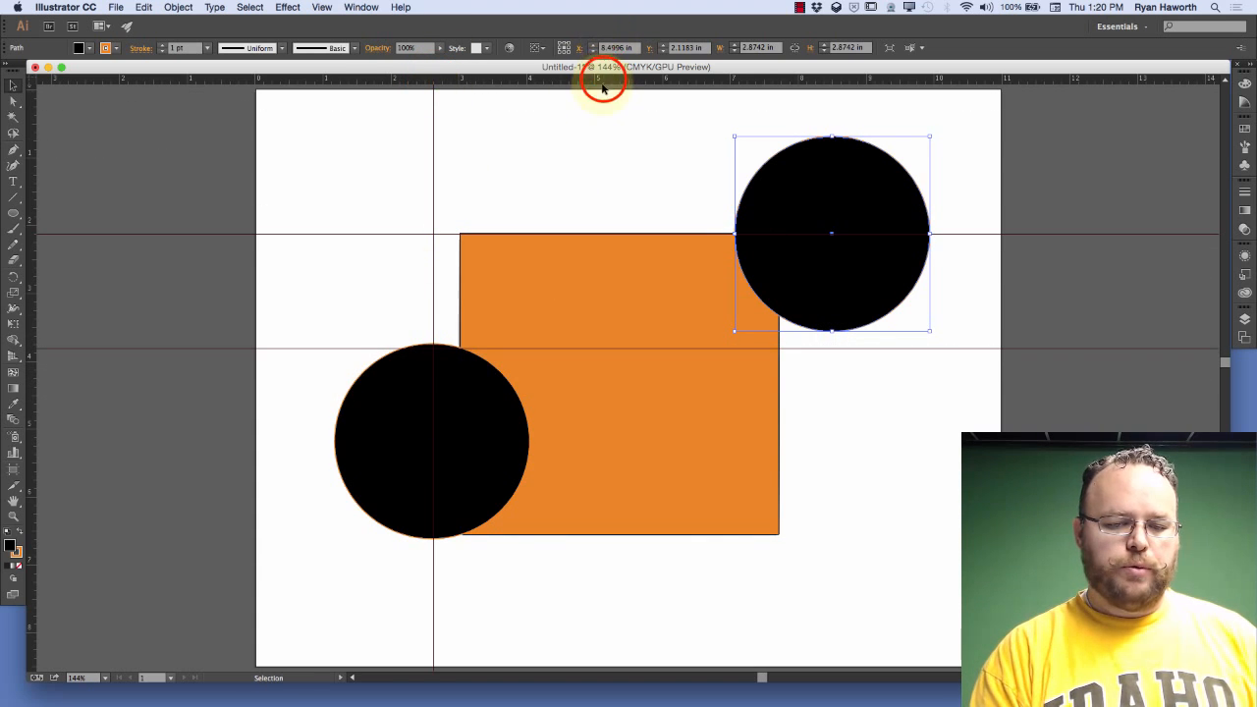
drag(603, 76, 606, 419)
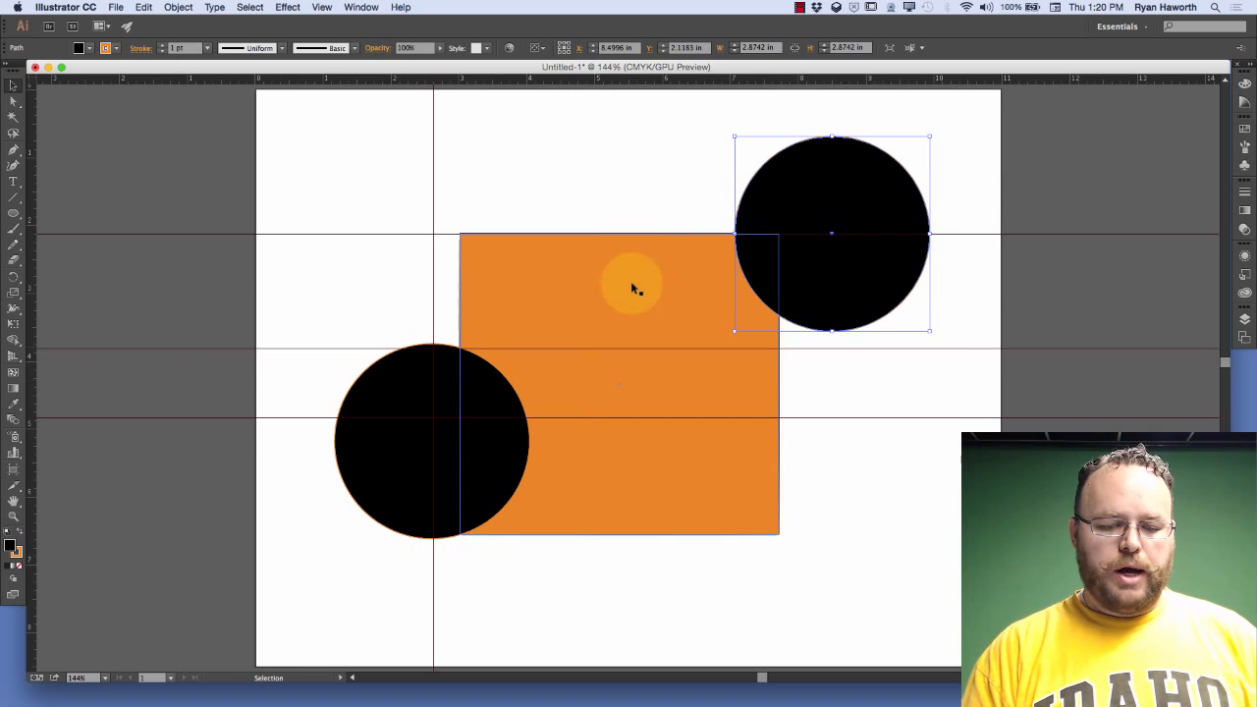
click(6, 374)
drag(32, 368, 638, 300)
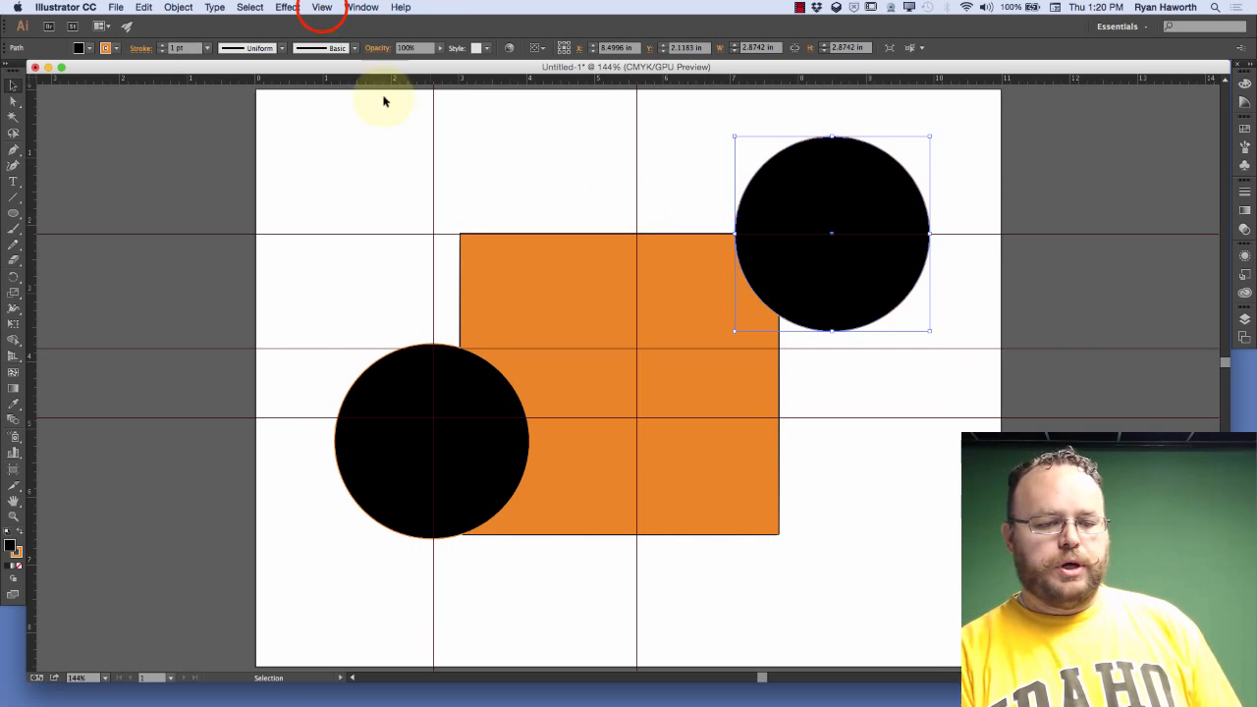
Hide all the guides, and show and hide them once more
click(324, 9)
click(324, 9)
click(323, 8)
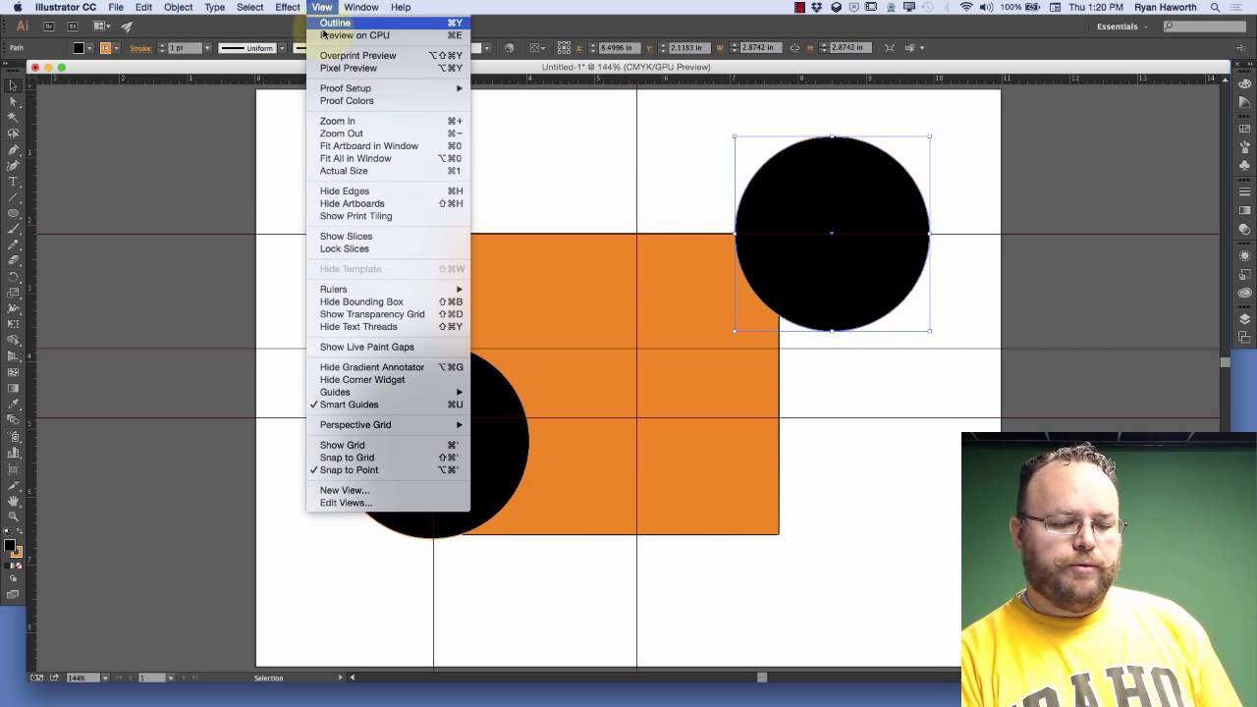
mouse_move(436, 395)
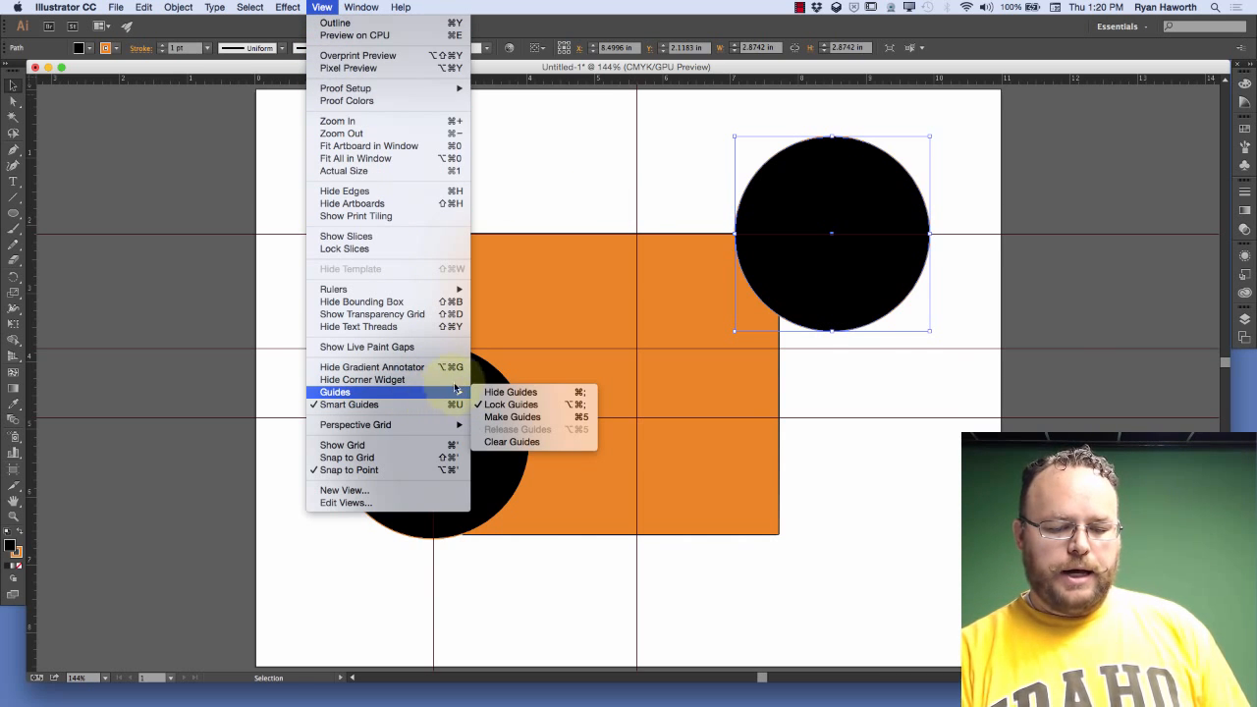
click(566, 393)
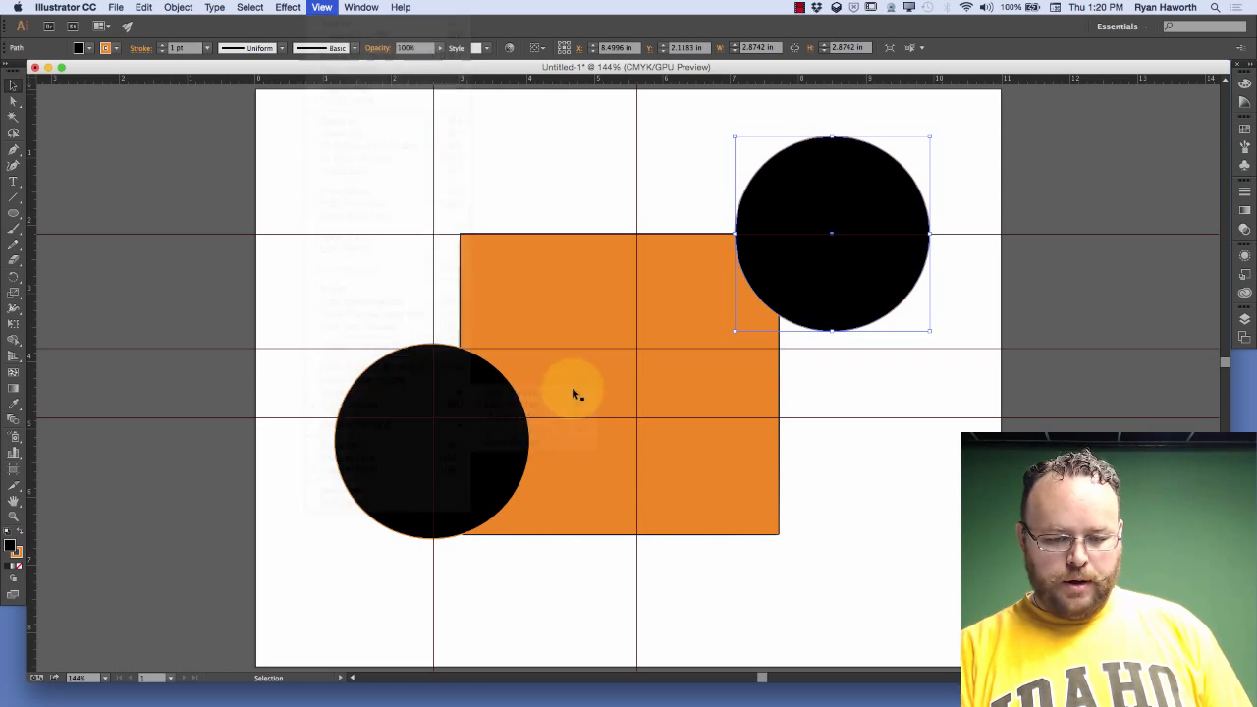
key(a)
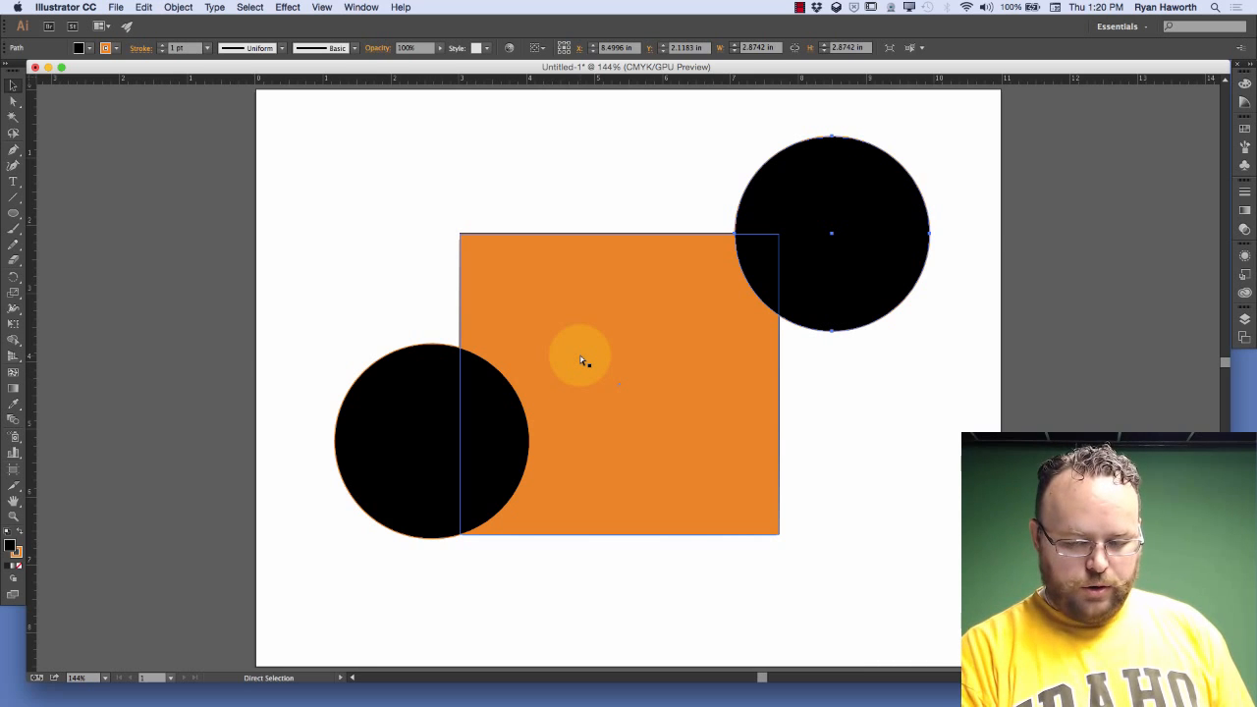
key(super+semicolon)
Show and hide the guides several times, leaving them hidden
key(super+semicolon)
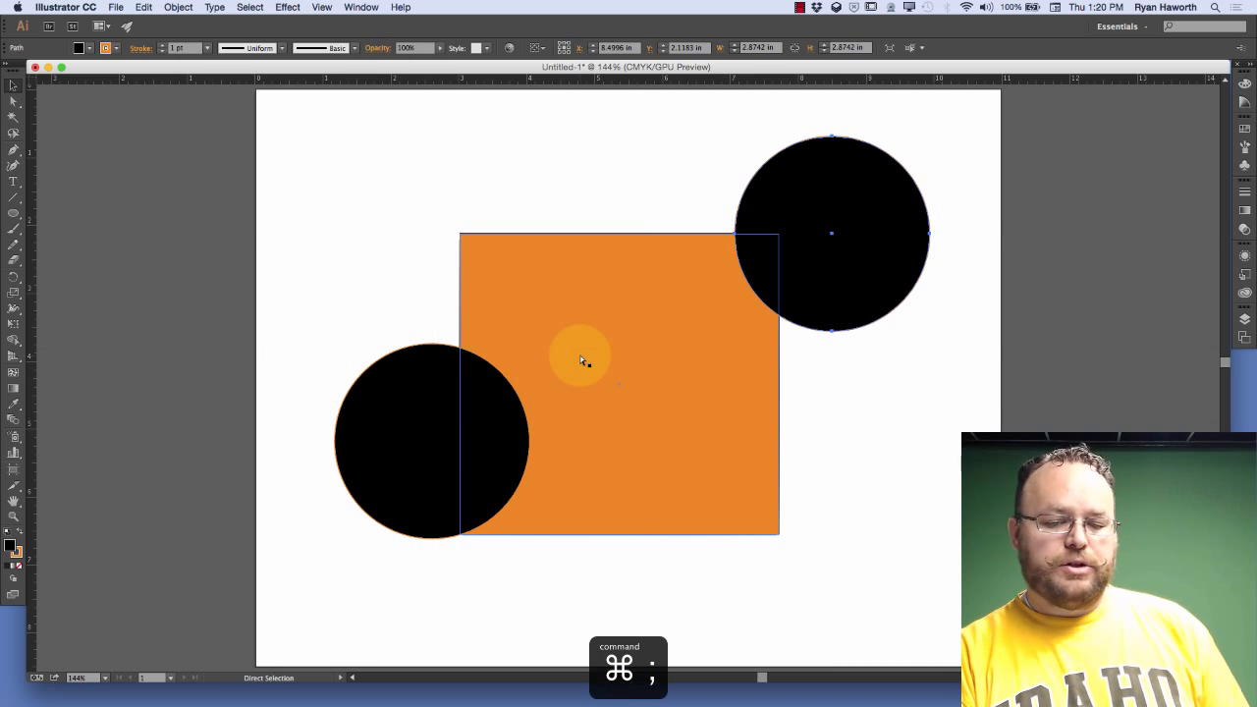
key(super+semicolon)
key(super+semicolon)
key(super+semicolon)
key(super+semicolon)
key(super+semicolon)
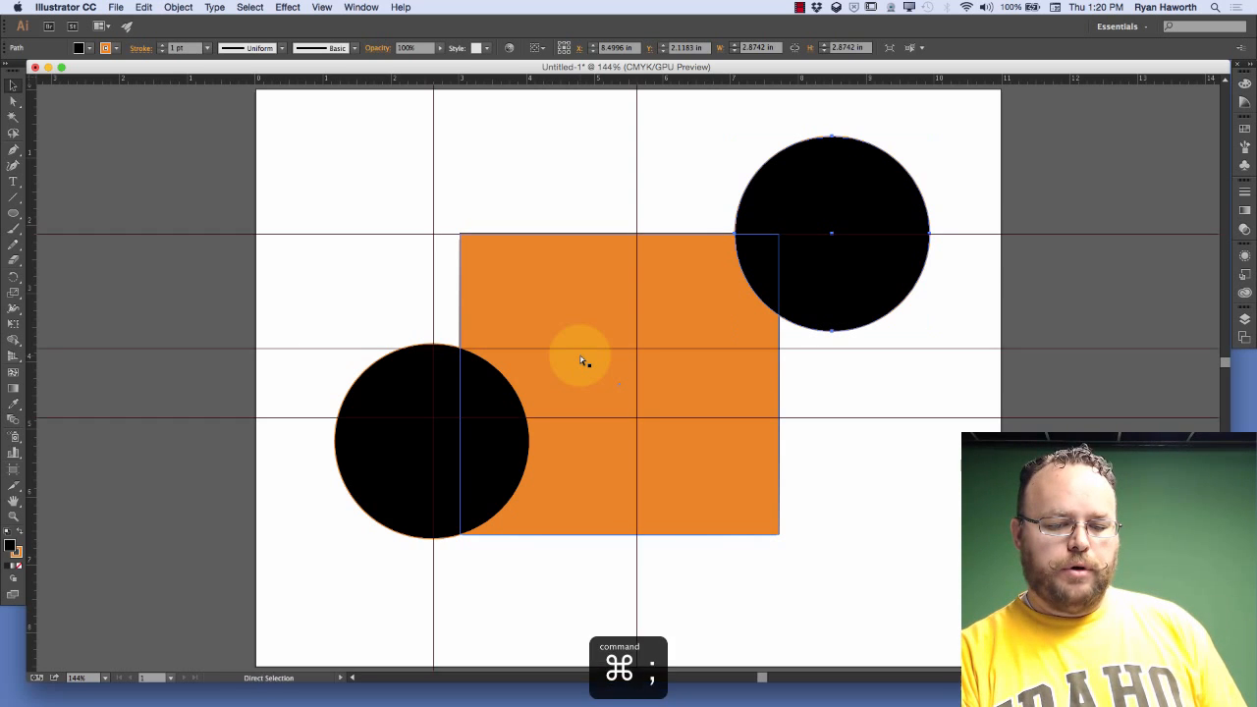
key(super+semicolon)
Switch to the Selection tool and show the guides again
key(v)
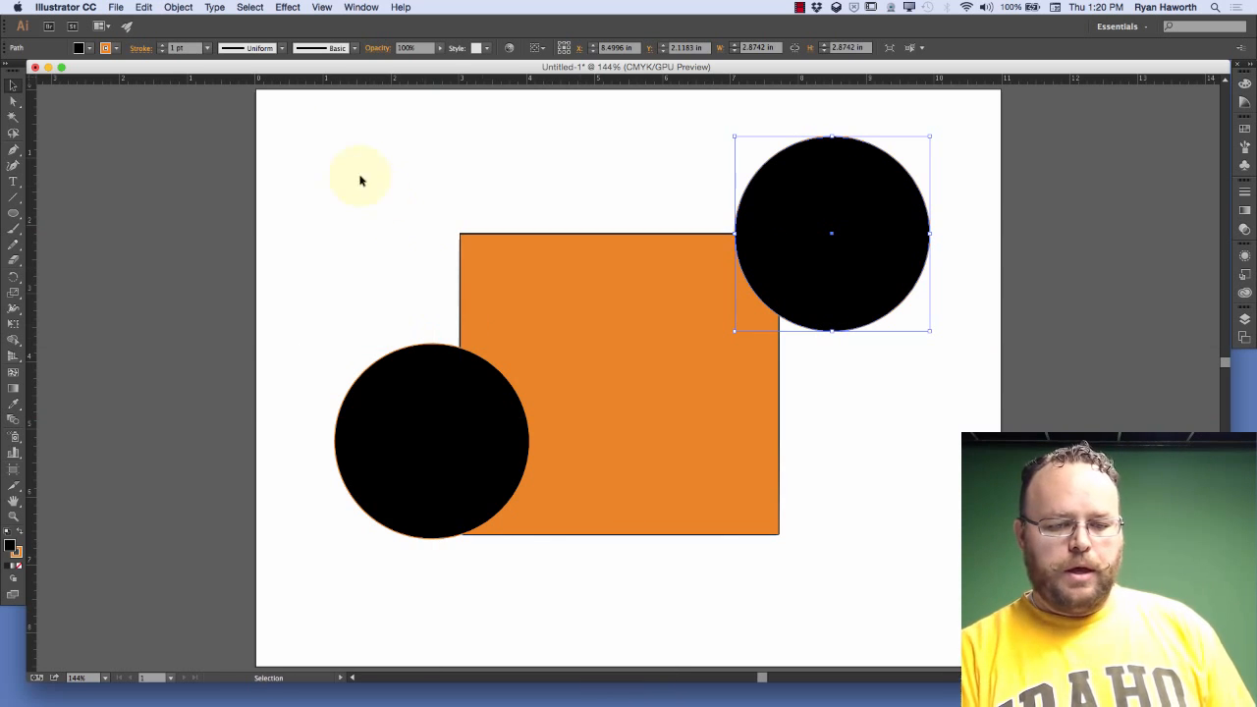
click(315, 12)
click(343, 107)
click(323, 9)
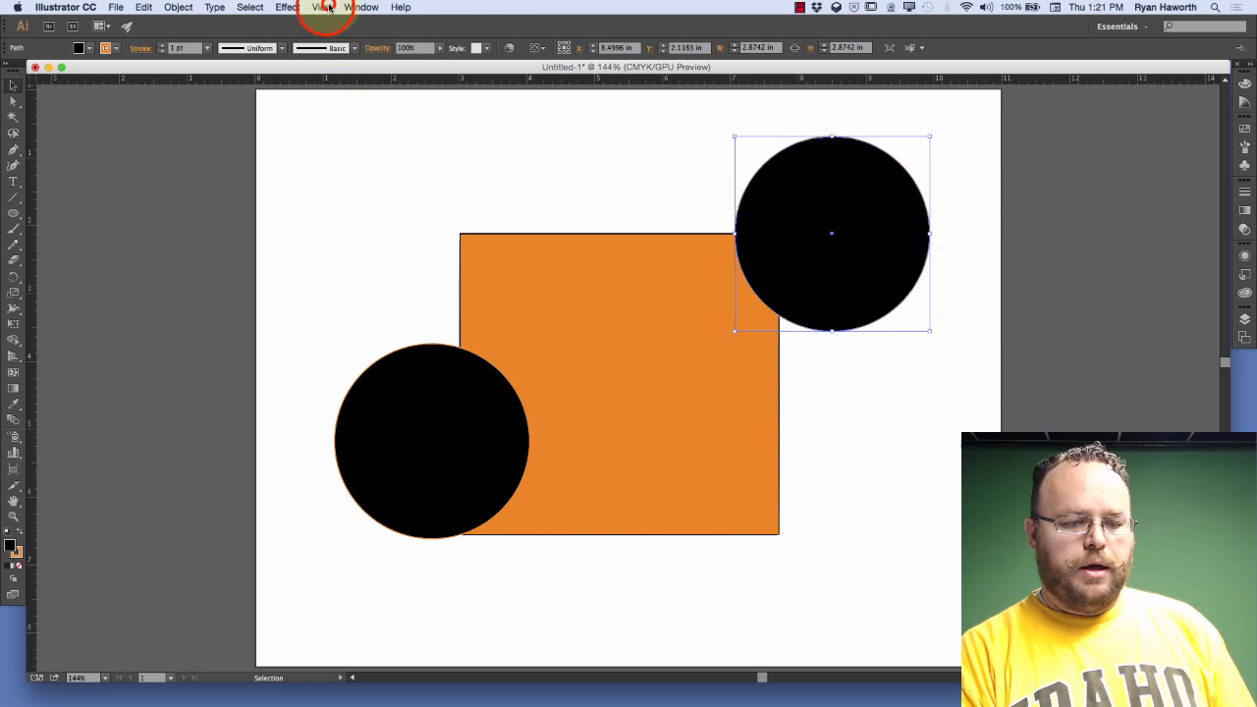
click(325, 10)
key(super+semicolon)
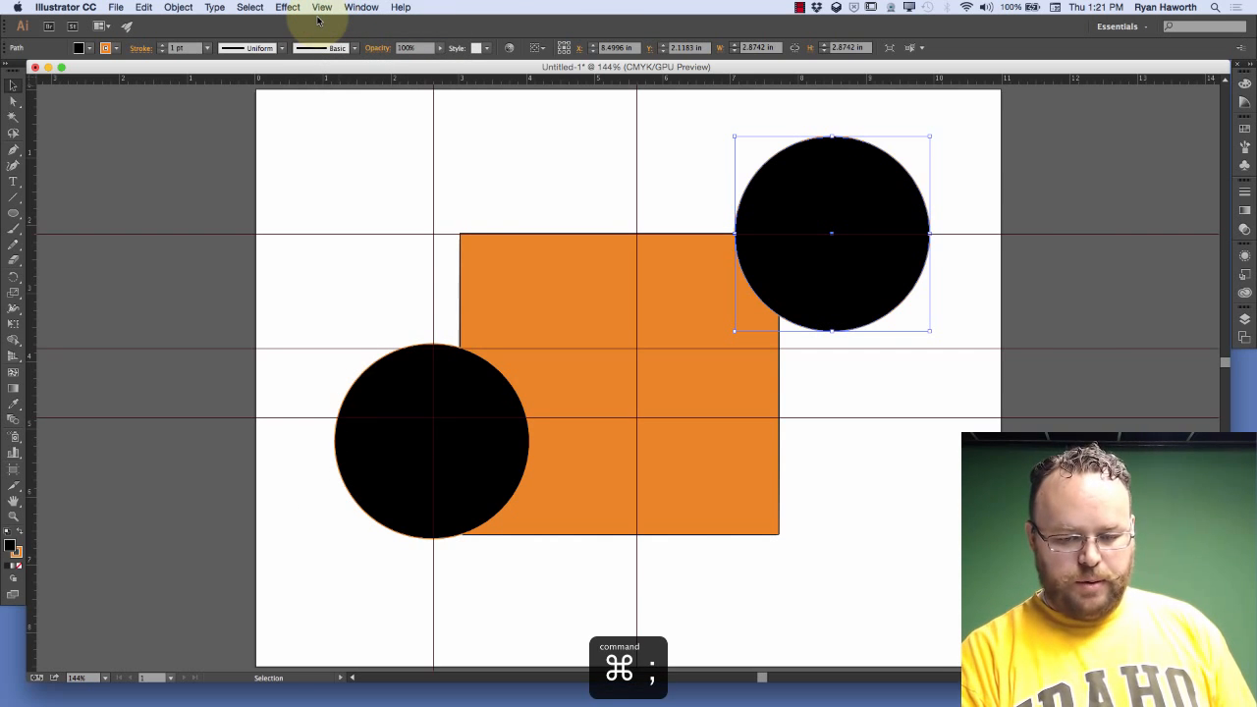
Unlock the guides, and lock and unlock them once more
click(321, 9)
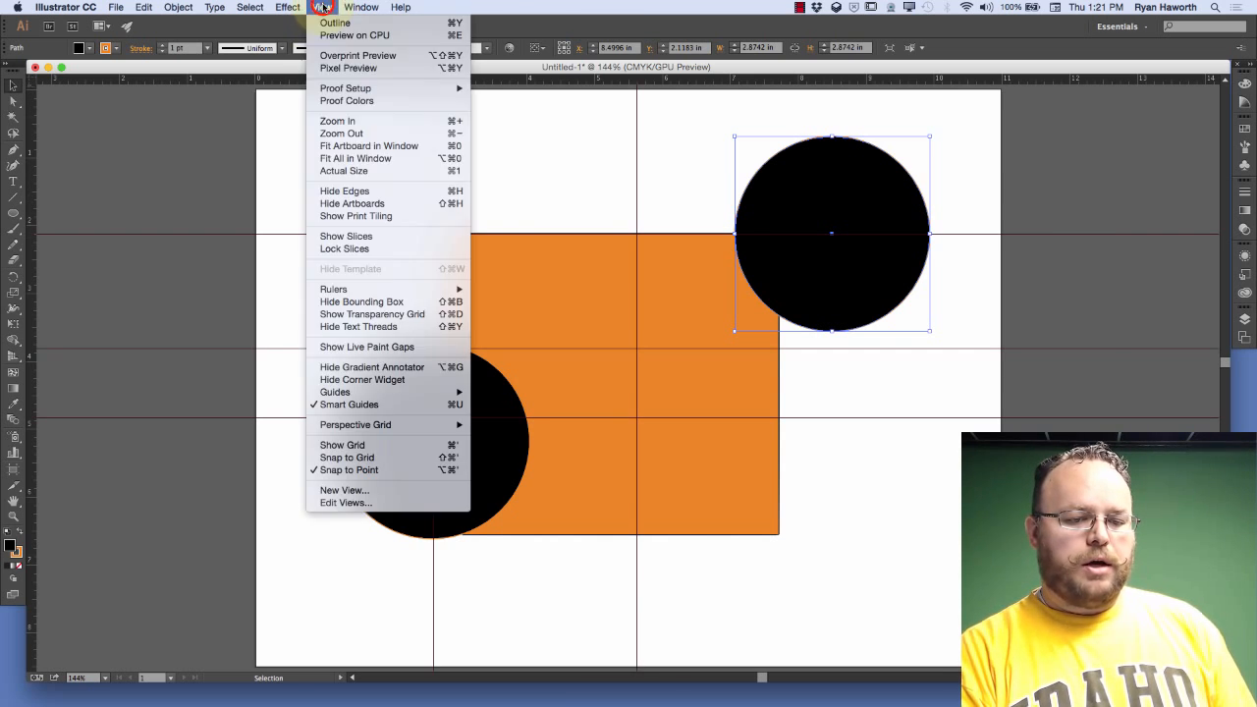
mouse_move(393, 392)
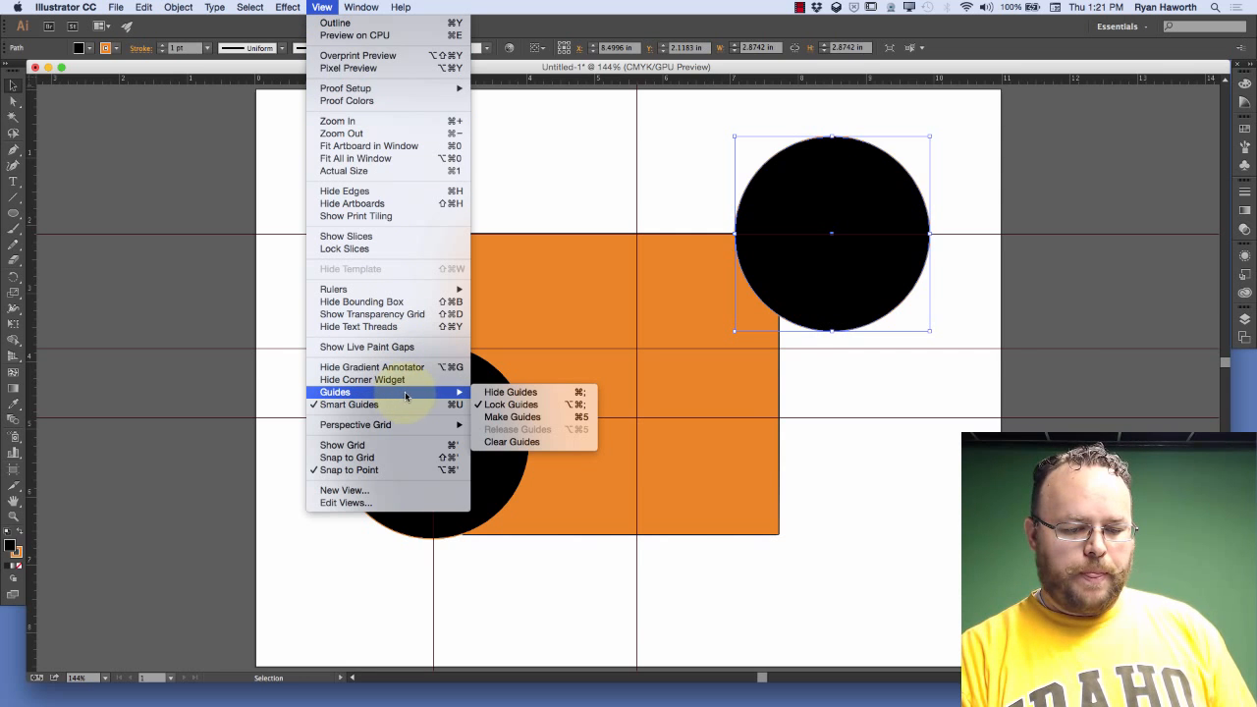
click(550, 406)
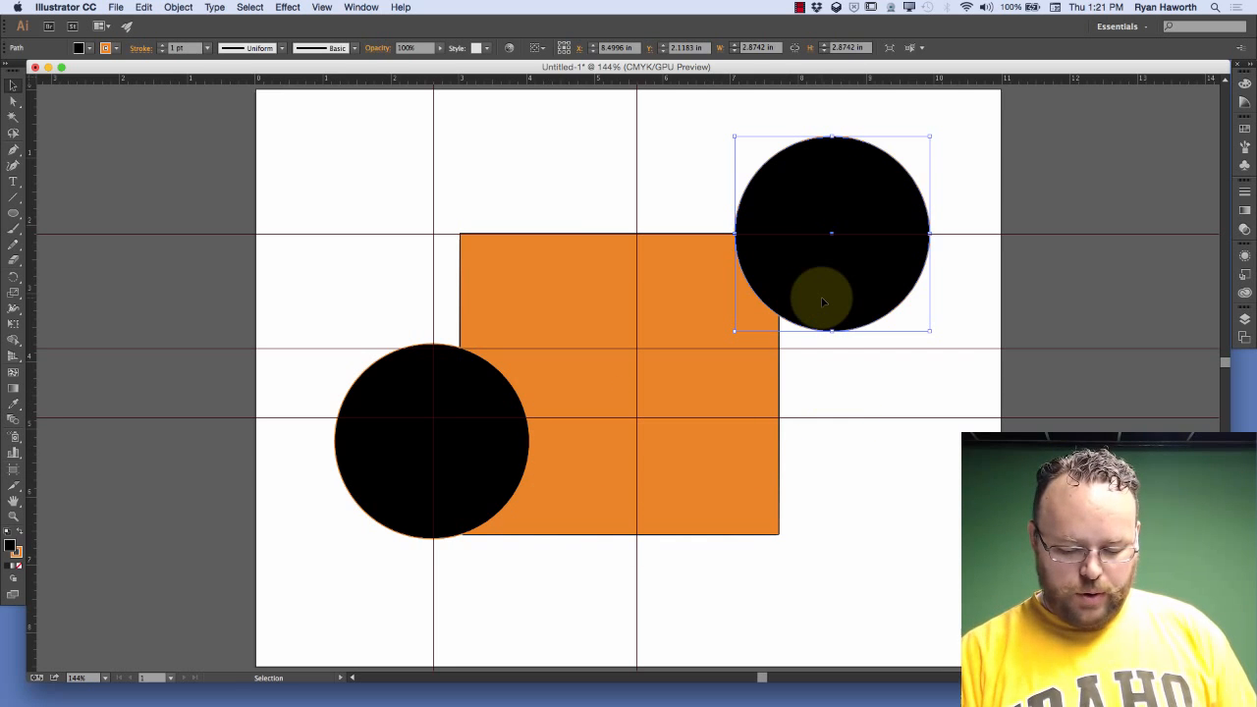
key(alt+super)
key(alt+super+semicolon)
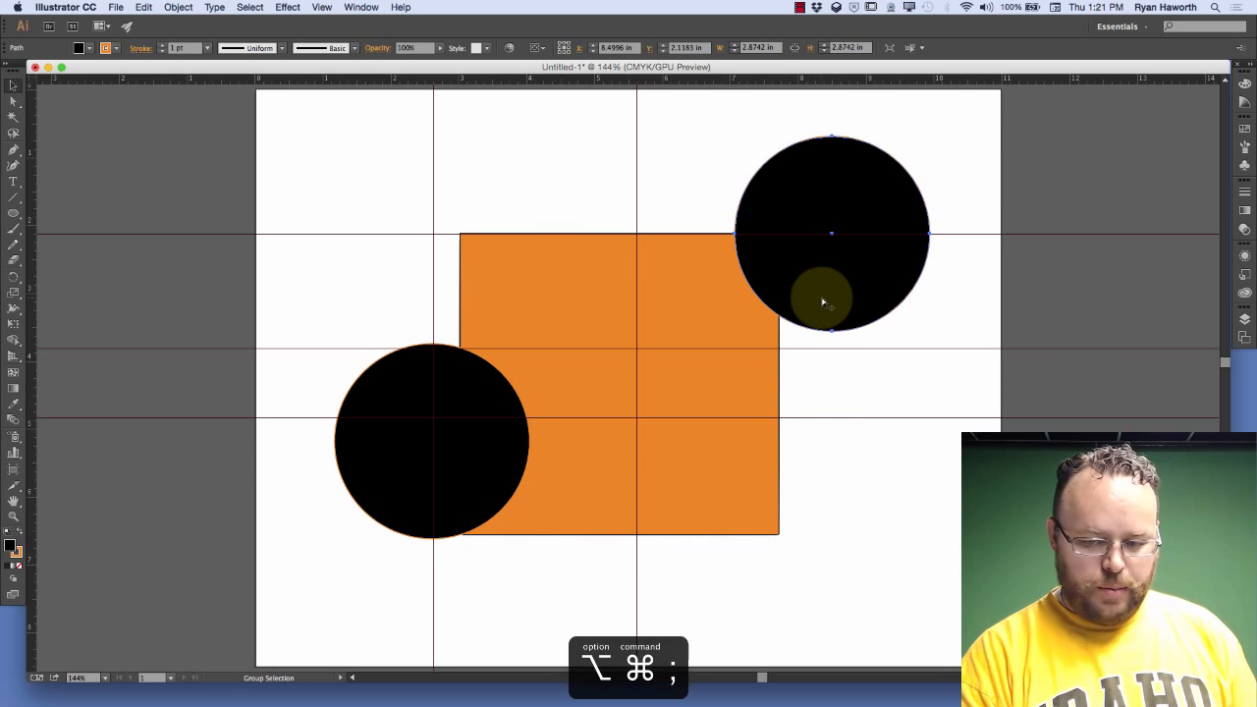
key(alt+super+semicolon)
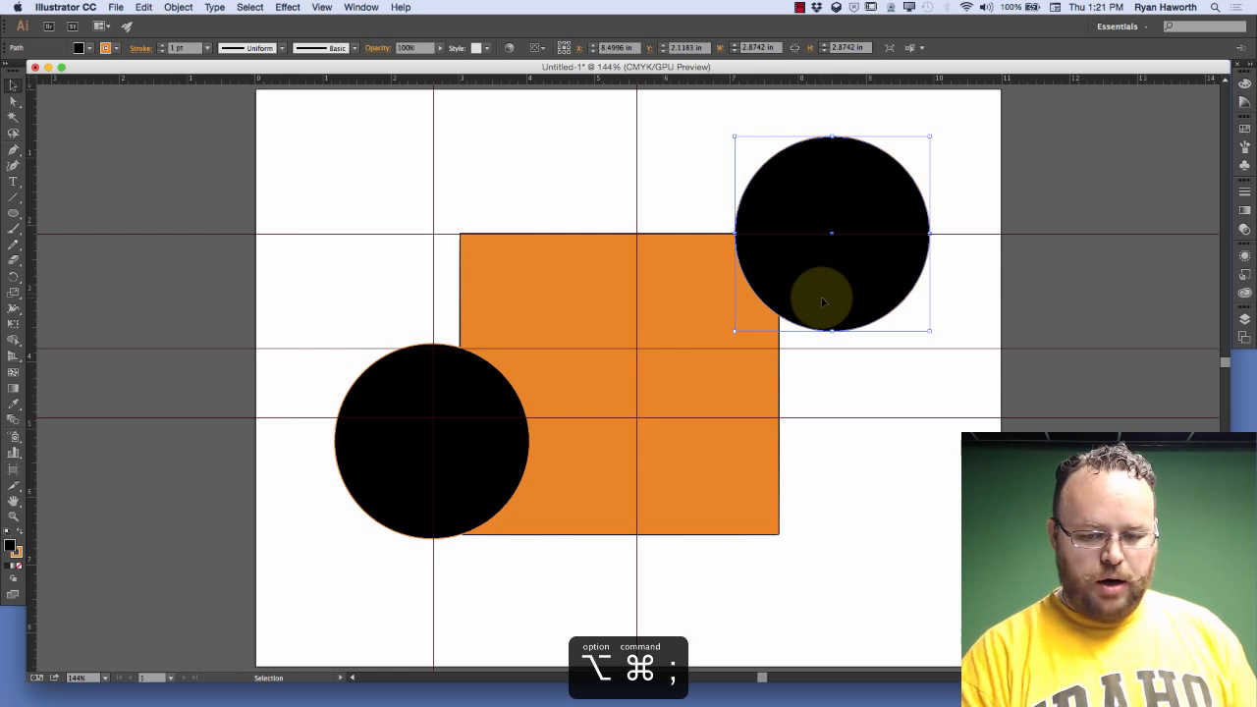
Move the vertical guide crossing the orange rectangle to about X 4.70 in, and delete it
click(638, 147)
drag(634, 155, 580, 155)
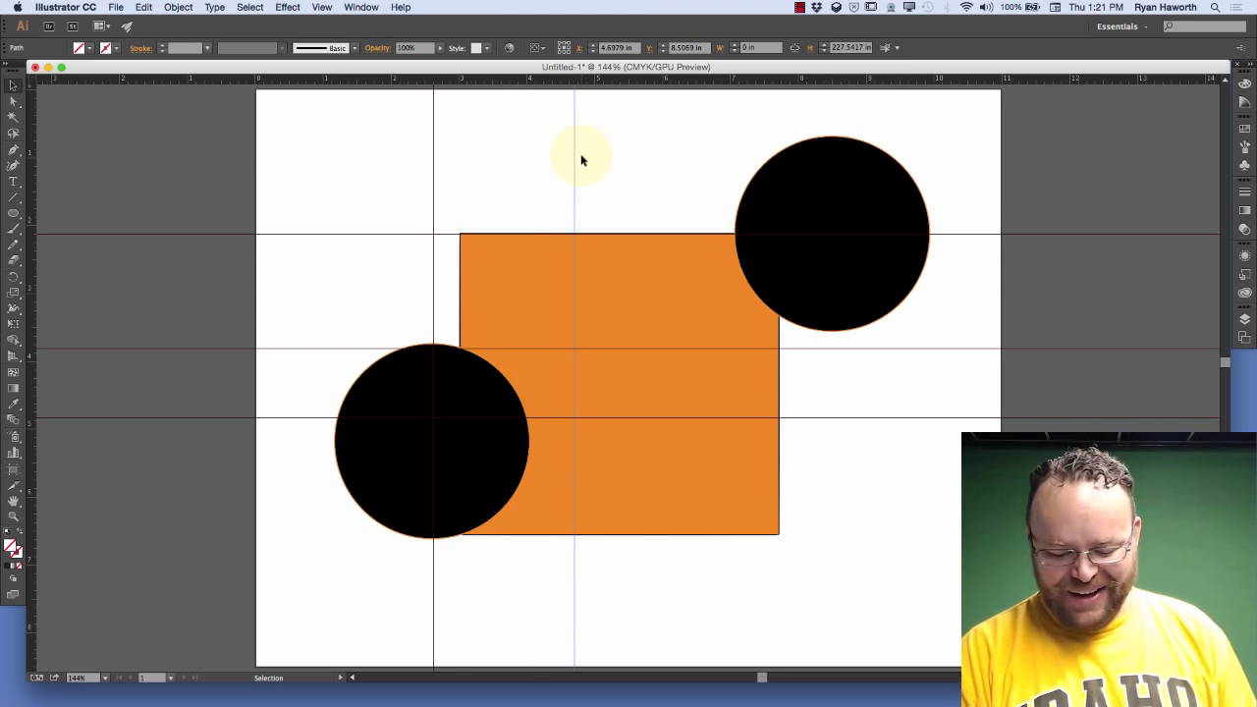
key(BackSpace)
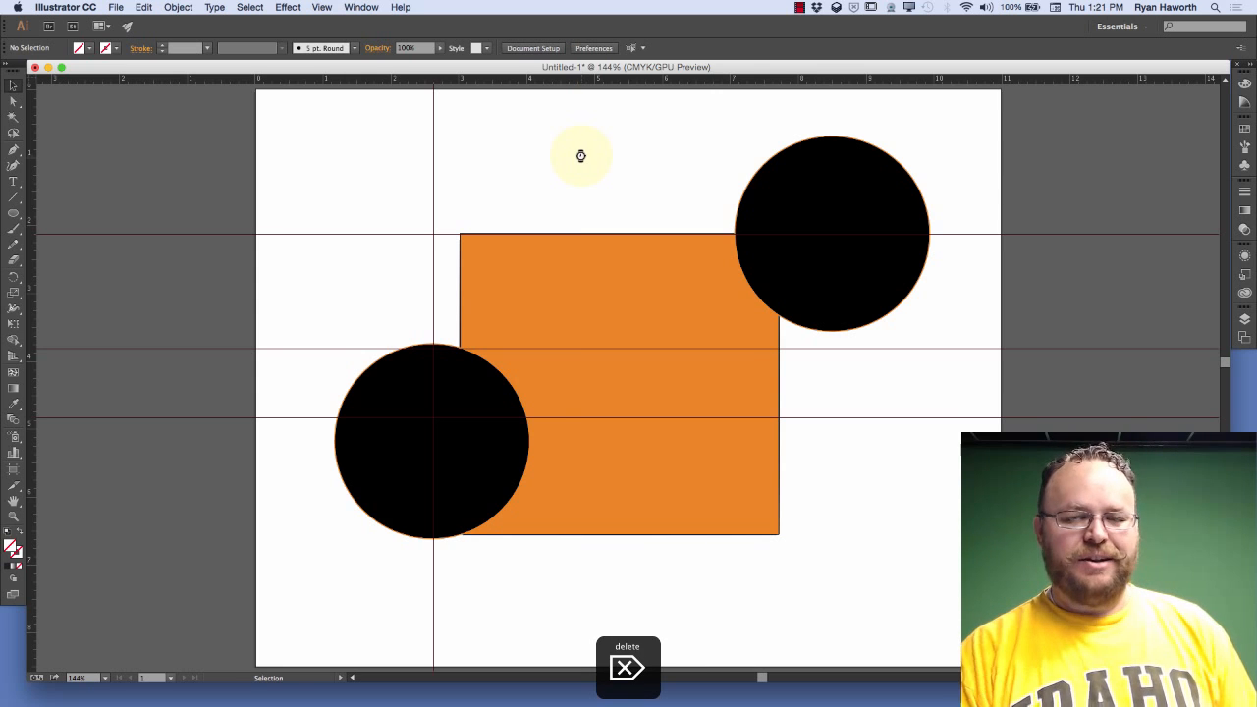
Delete the three horizontal guides, removing the outer two together and the middle one separately
click(965, 200)
drag(967, 201, 968, 436)
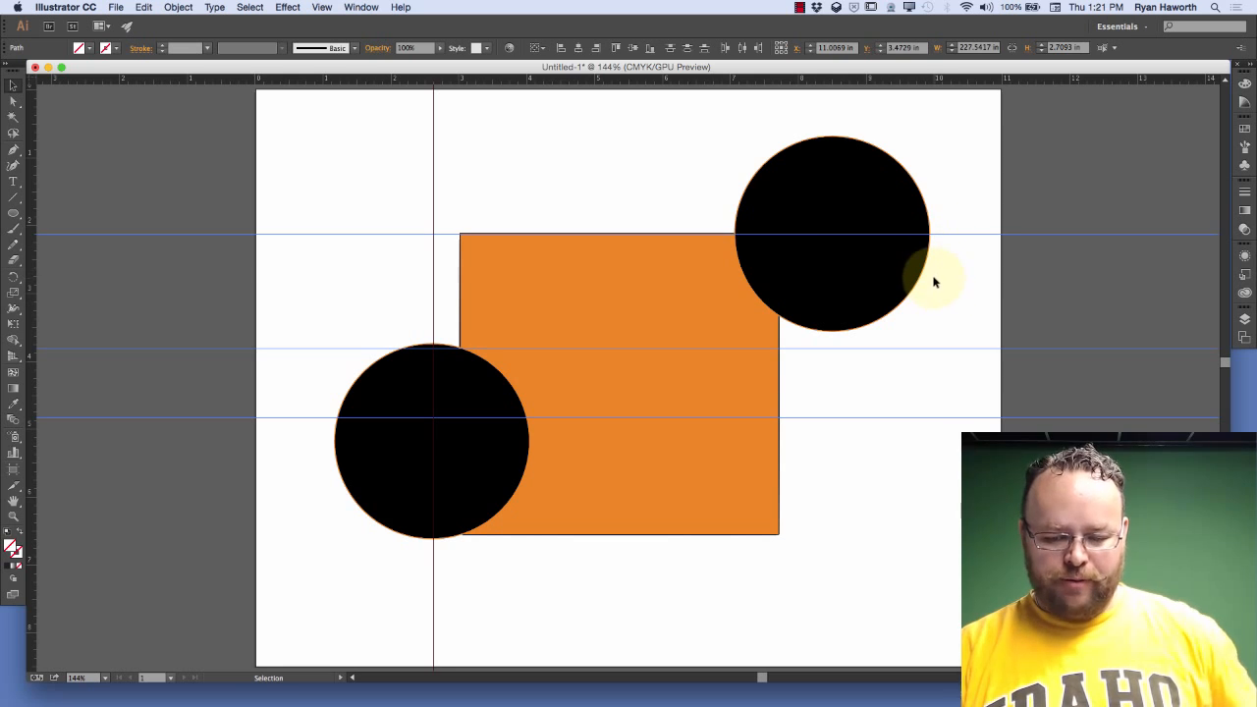
shift+click(967, 350)
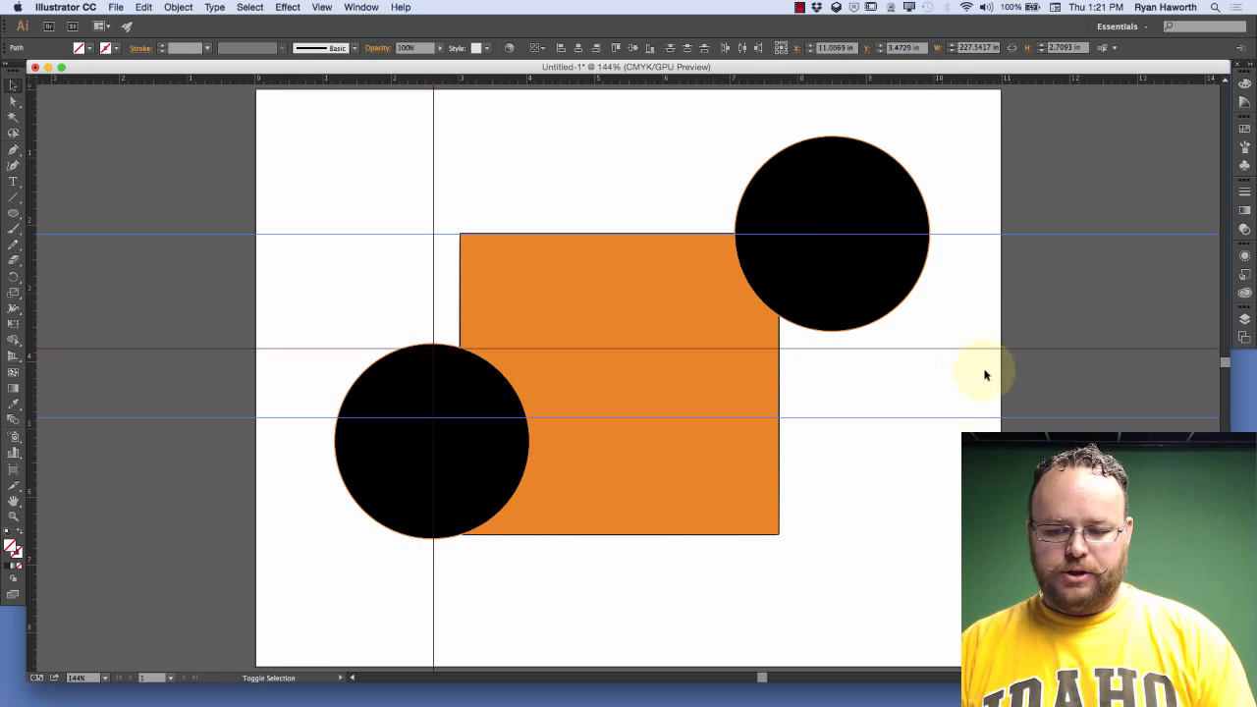
key(BackSpace)
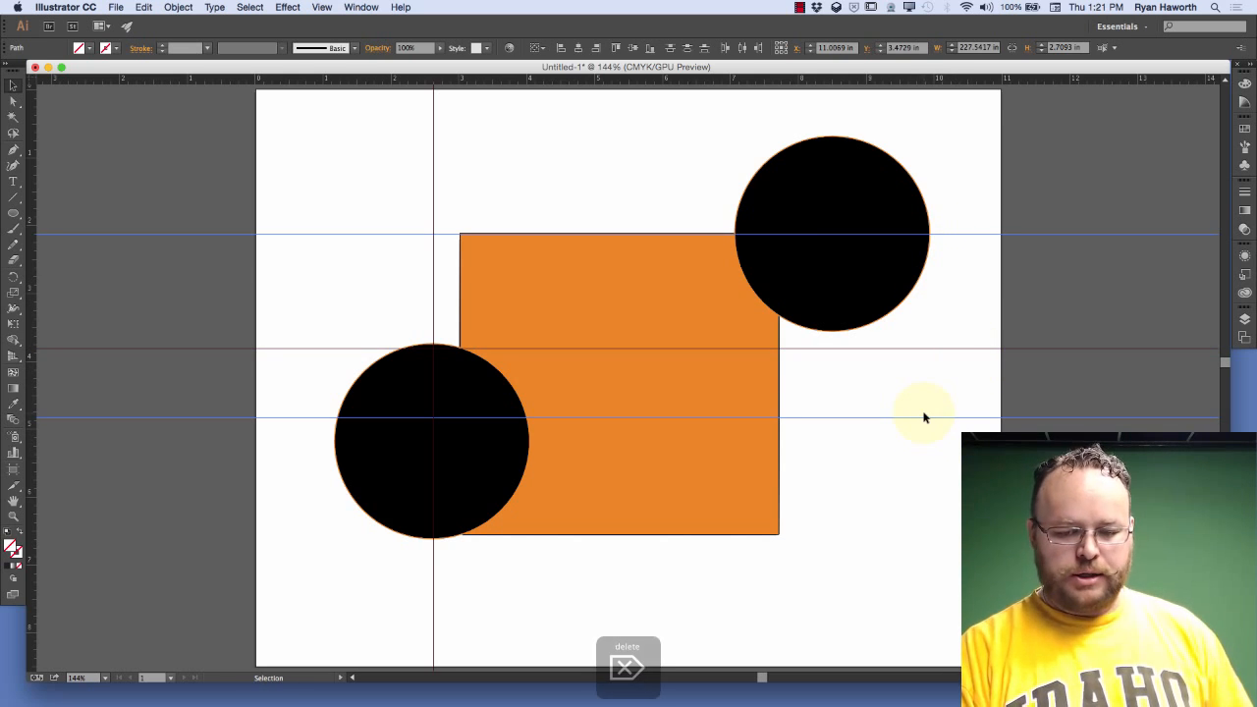
mouse_move(931, 326)
mouse_down()
mouse_move(836, 495)
mouse_move(909, 337)
mouse_move(934, 370)
mouse_move(901, 334)
mouse_up()
key(BackSpace)
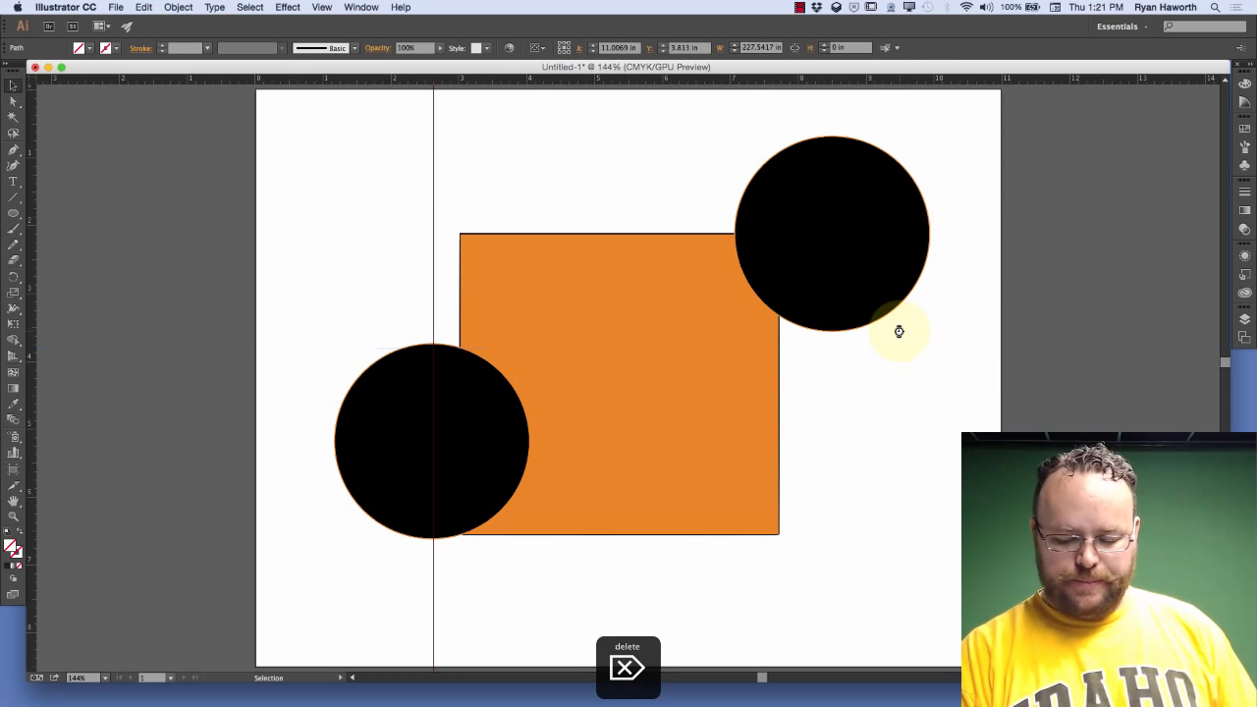
Select and delete the remaining vertical guide through the lower-left circle
click(390, 181)
drag(288, 187, 496, 168)
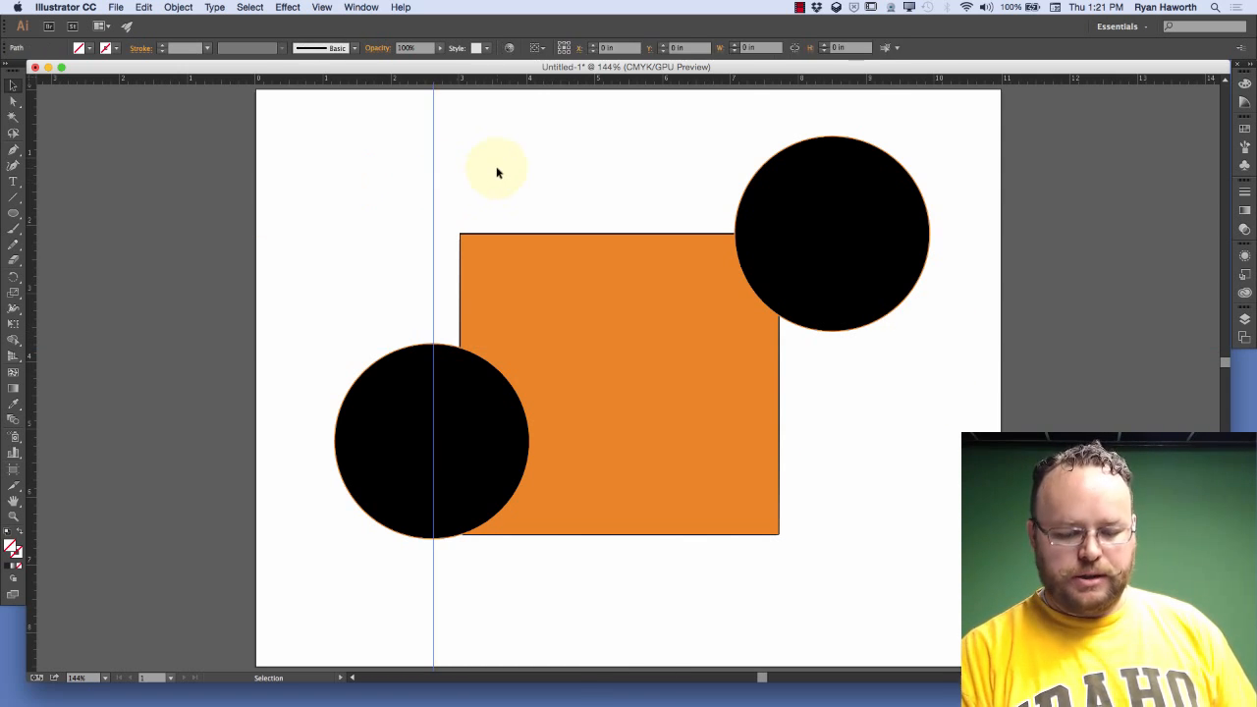
key(BackSpace)
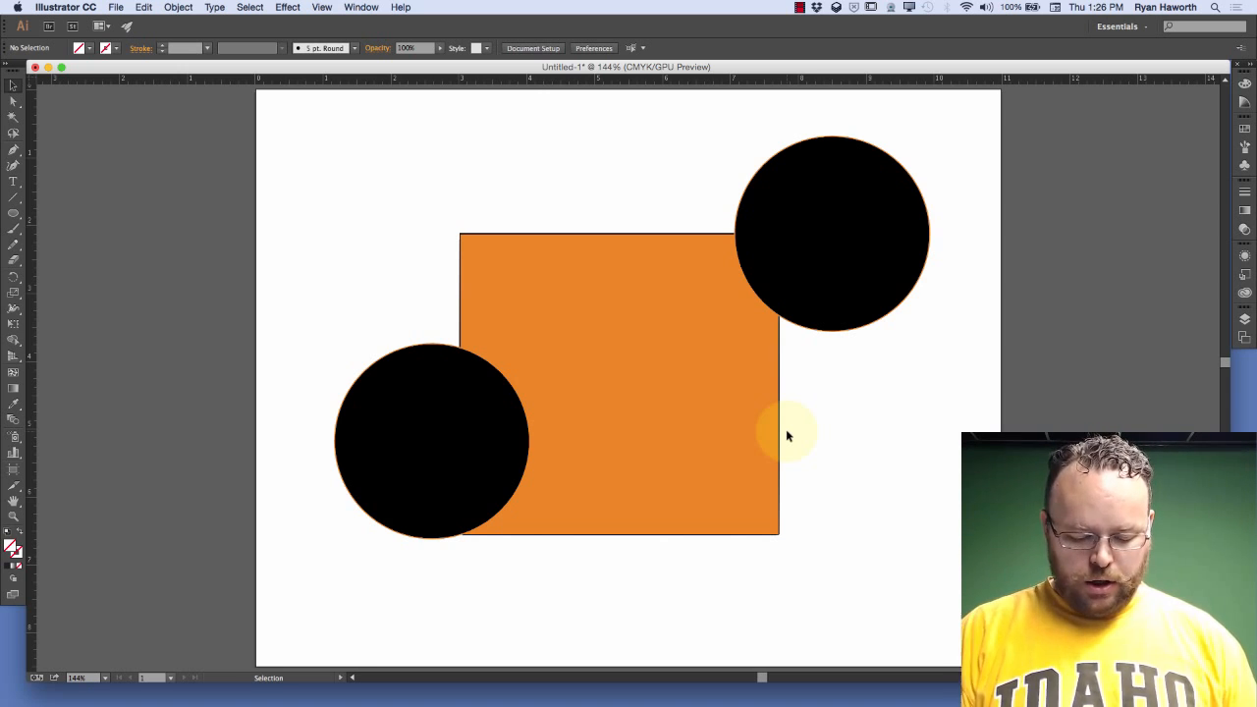
Show the document grid with the Selection tool active
key(a)
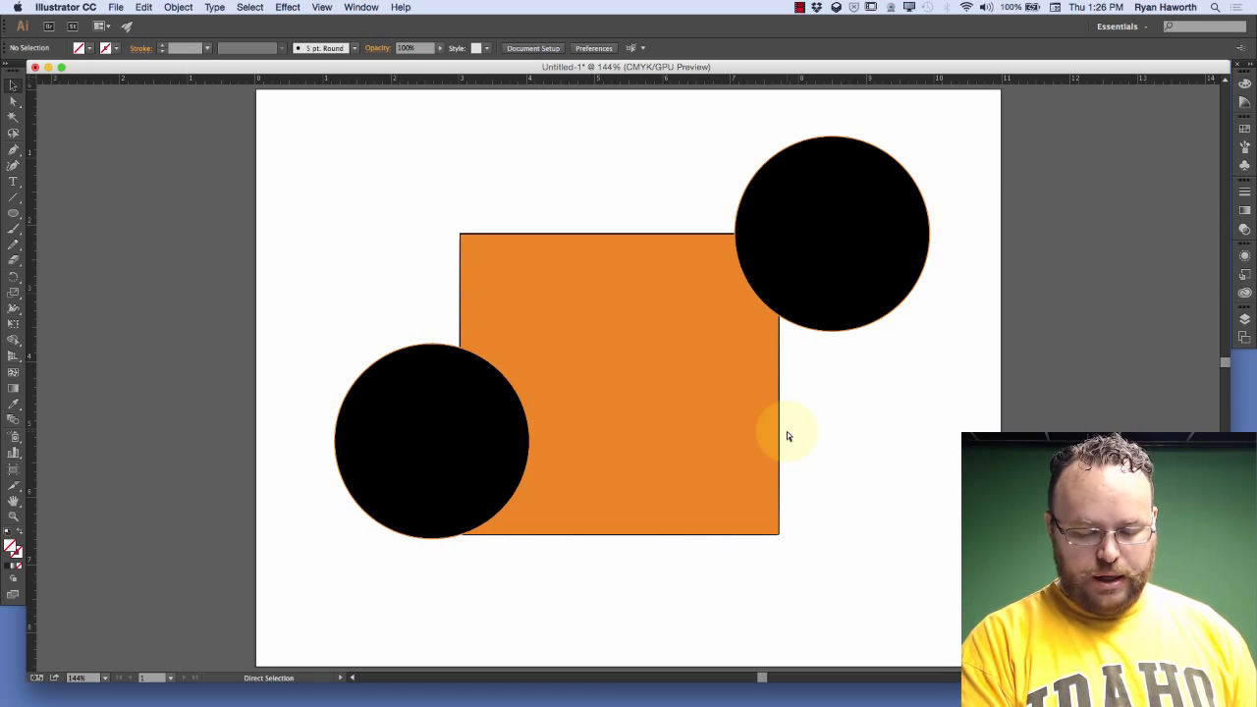
key(v)
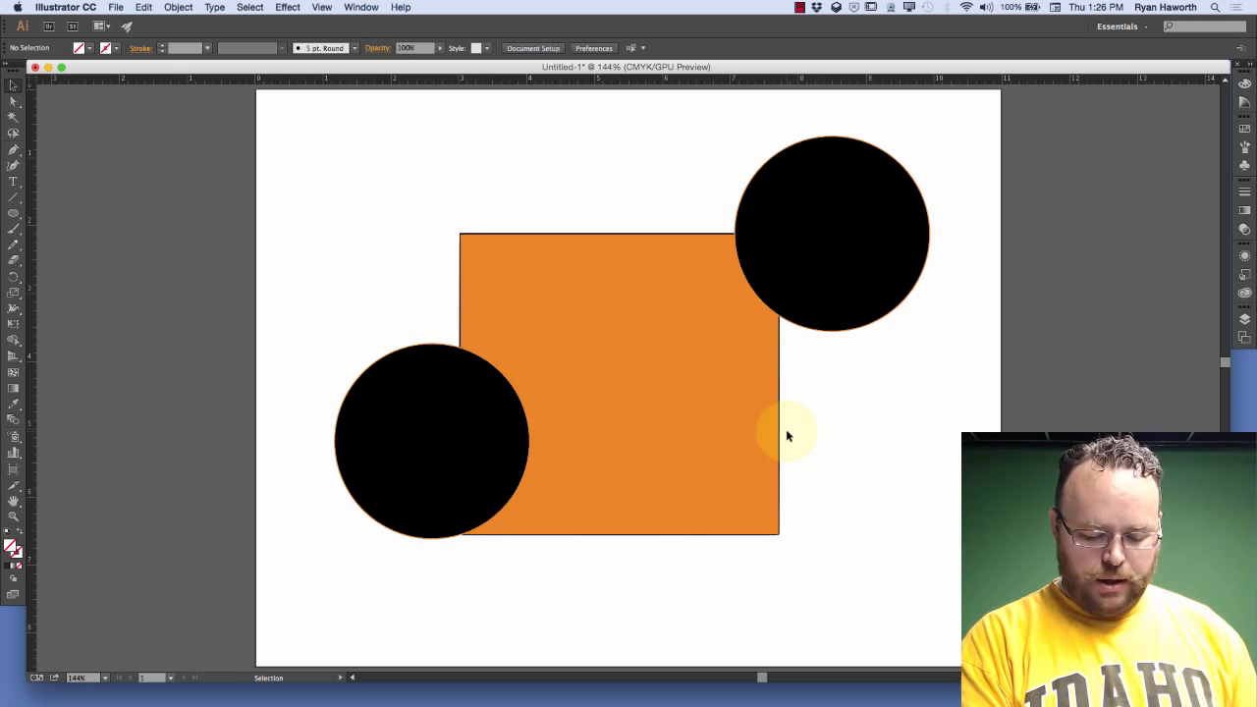
key(super+apostrophe)
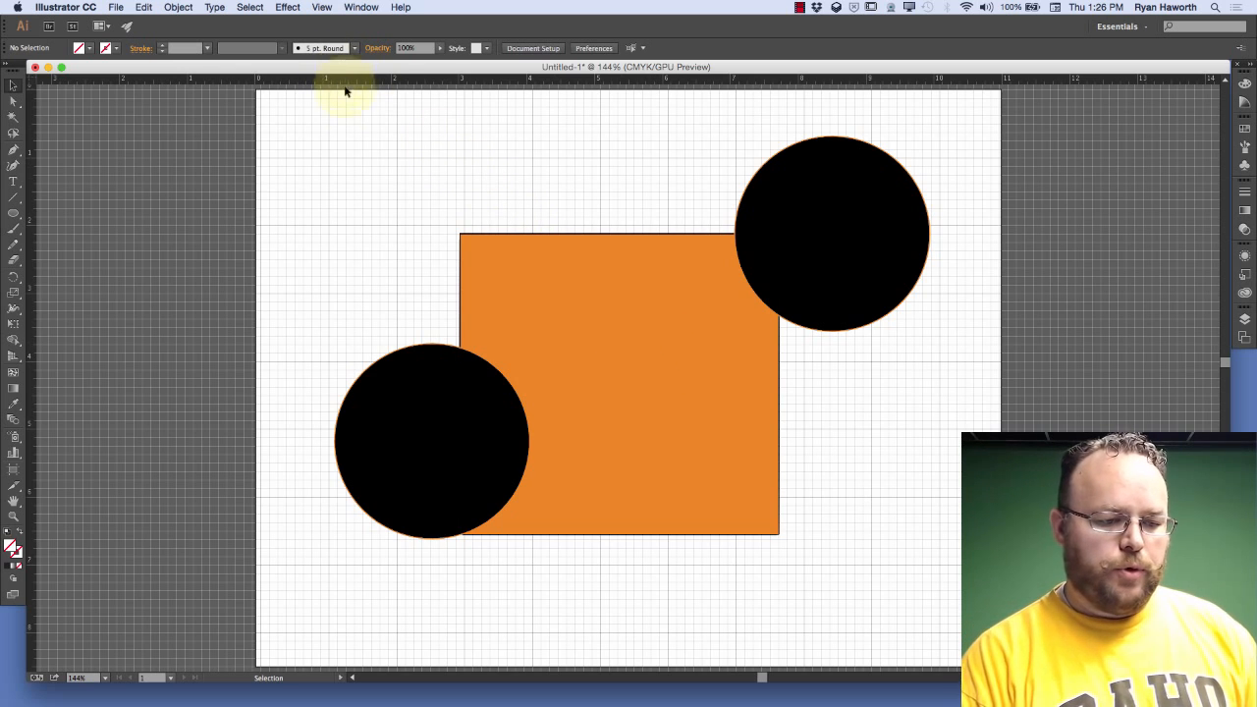
Start a Pen path on the gridline intersection at about X 1.09 in, Y 1.00 in, and delete the anchor point
key(super+space)
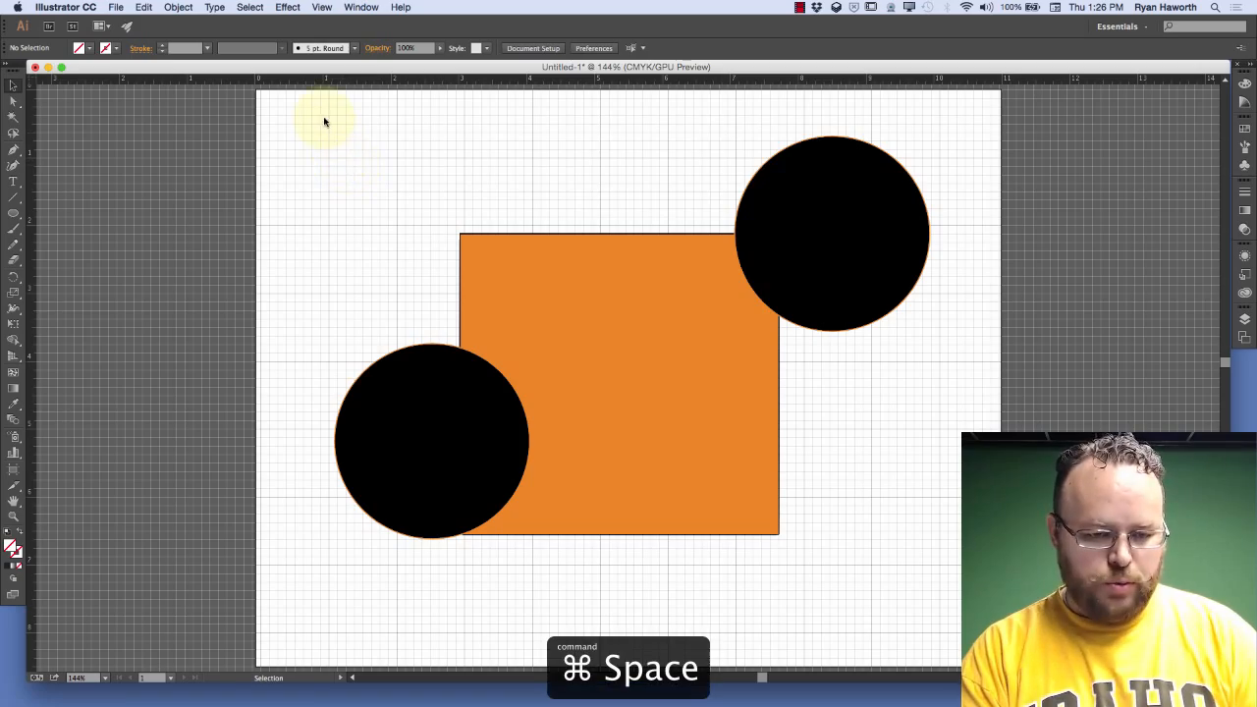
key(super+space)
drag(334, 129, 602, 311)
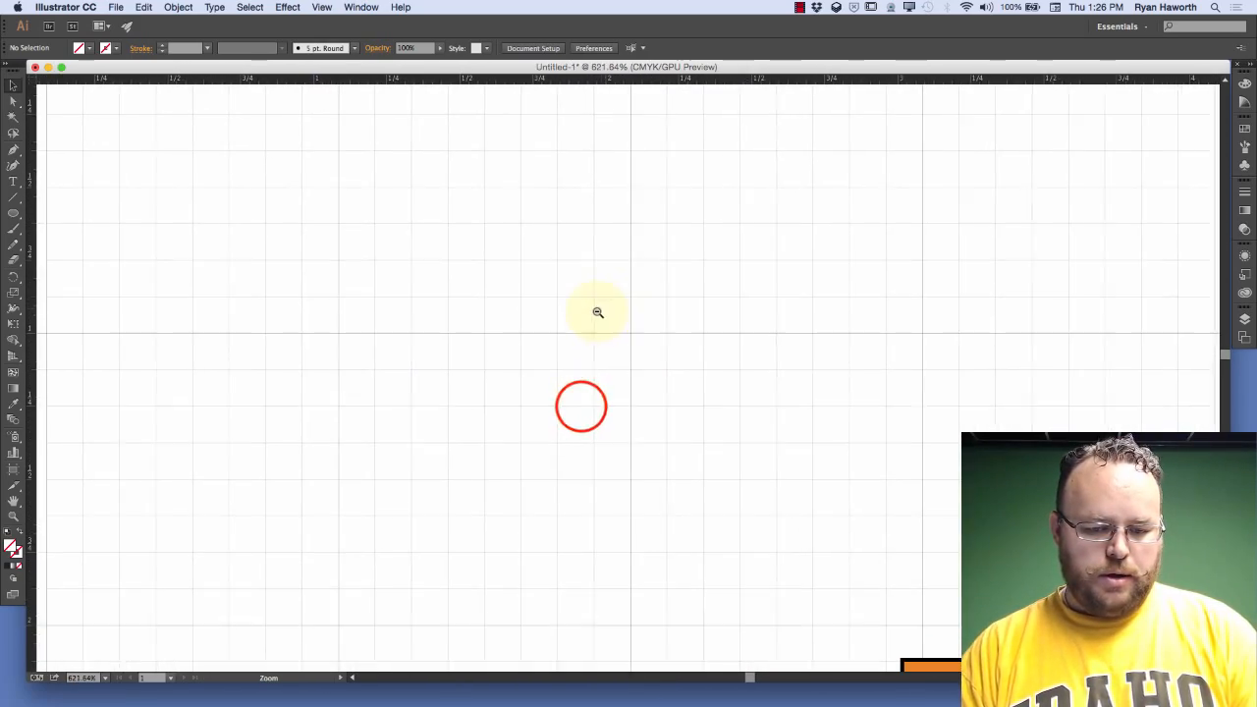
drag(581, 407, 567, 235)
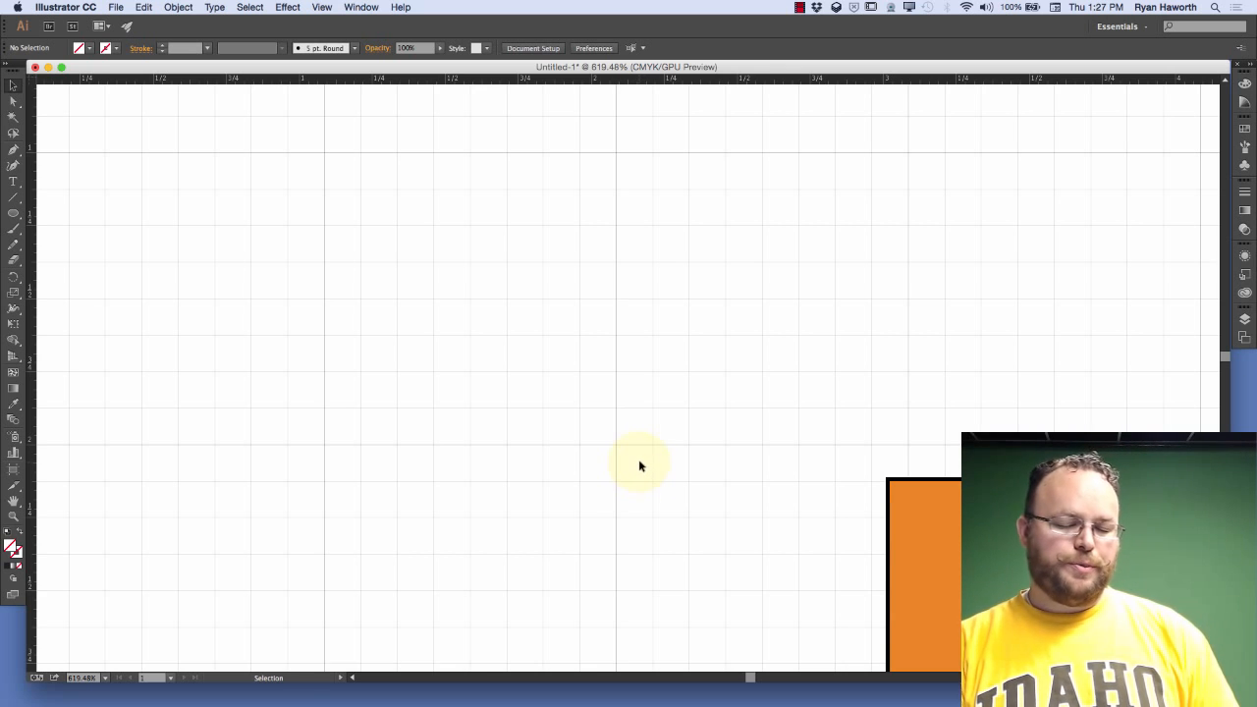
key(p)
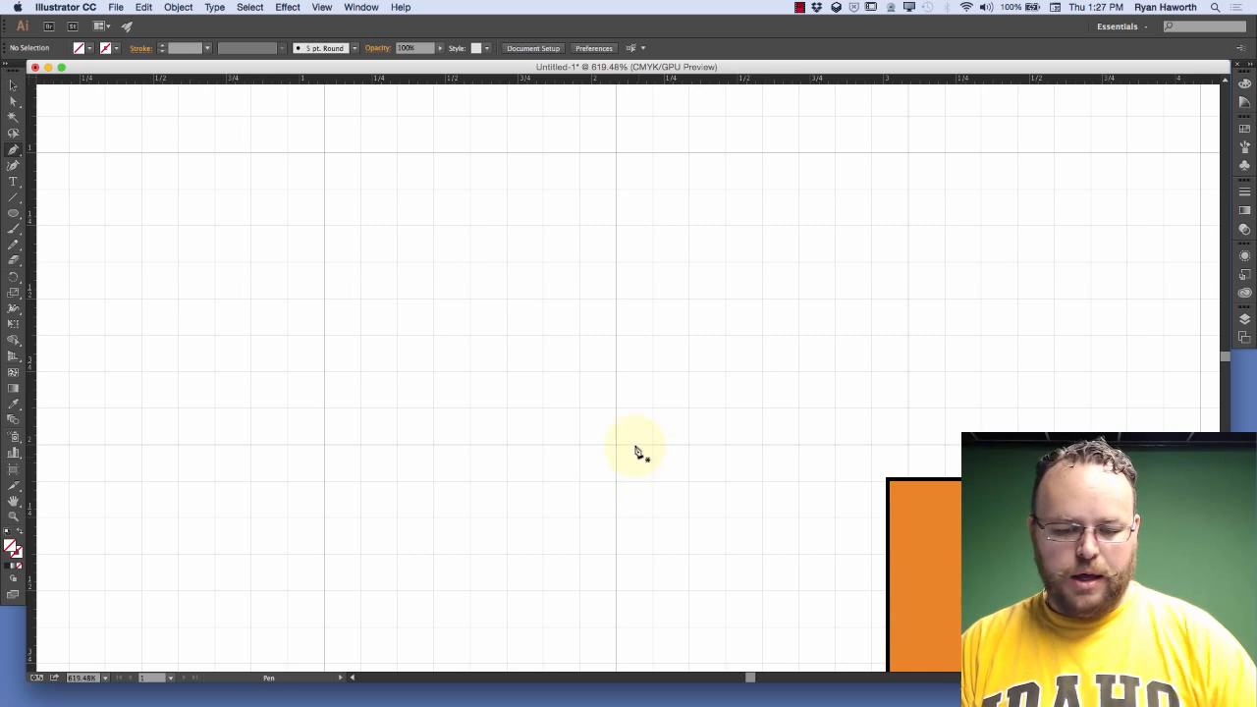
click(324, 154)
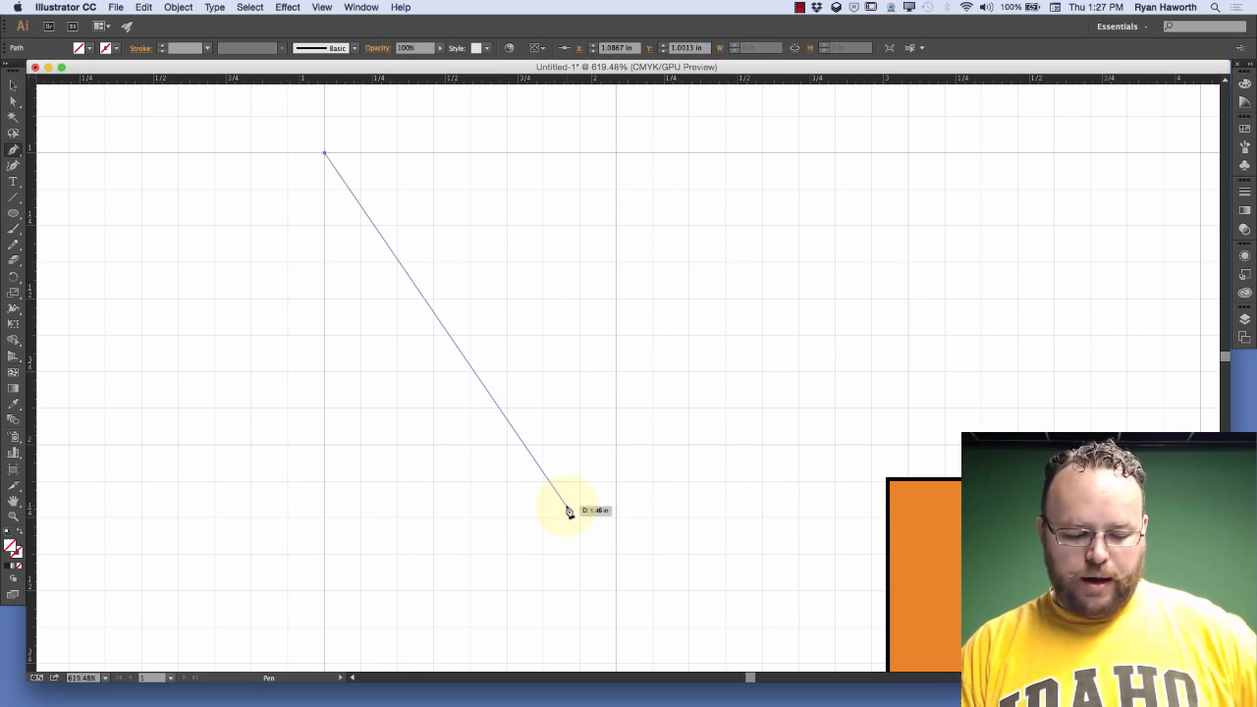
key(BackSpace)
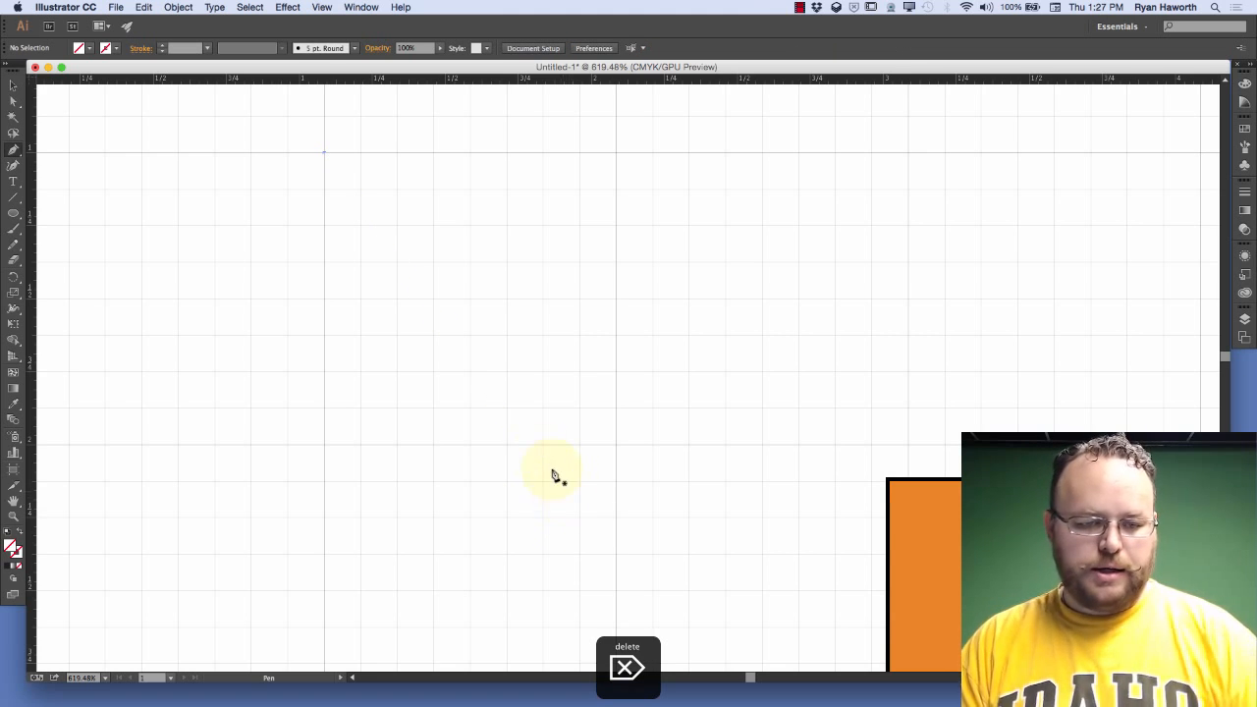
Turn on Snap to Grid
click(324, 7)
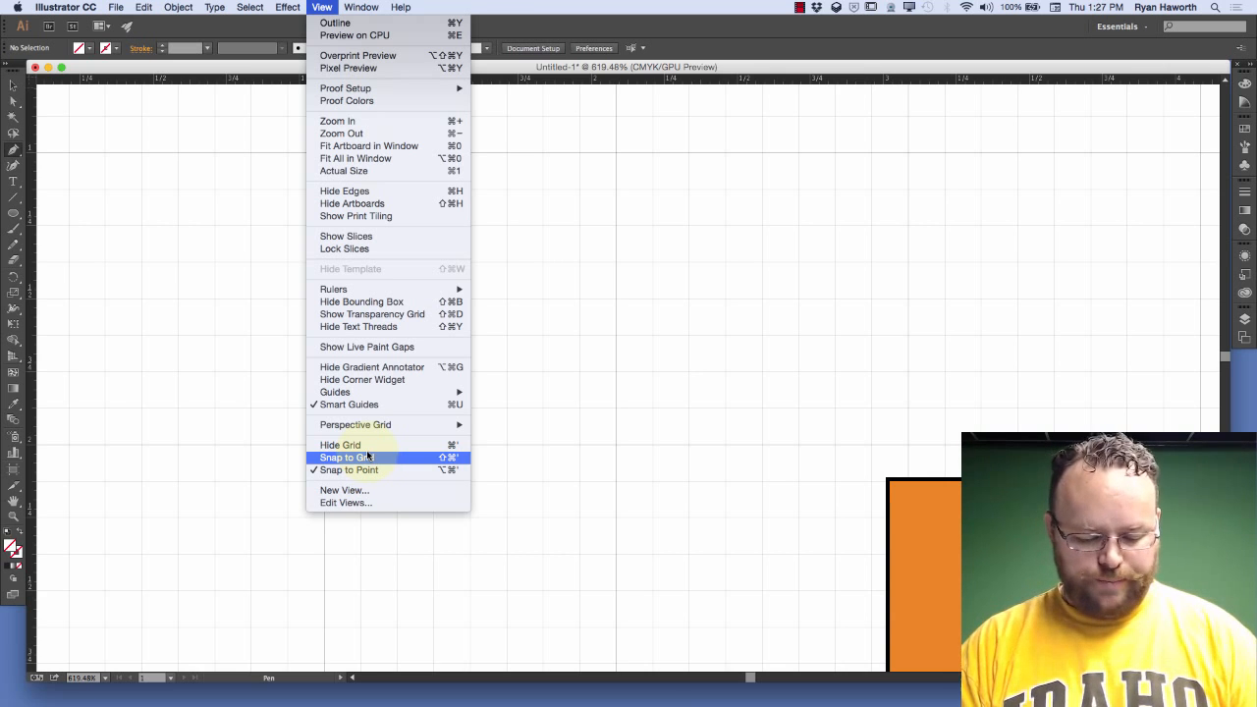
key(super+shift+apostrophe)
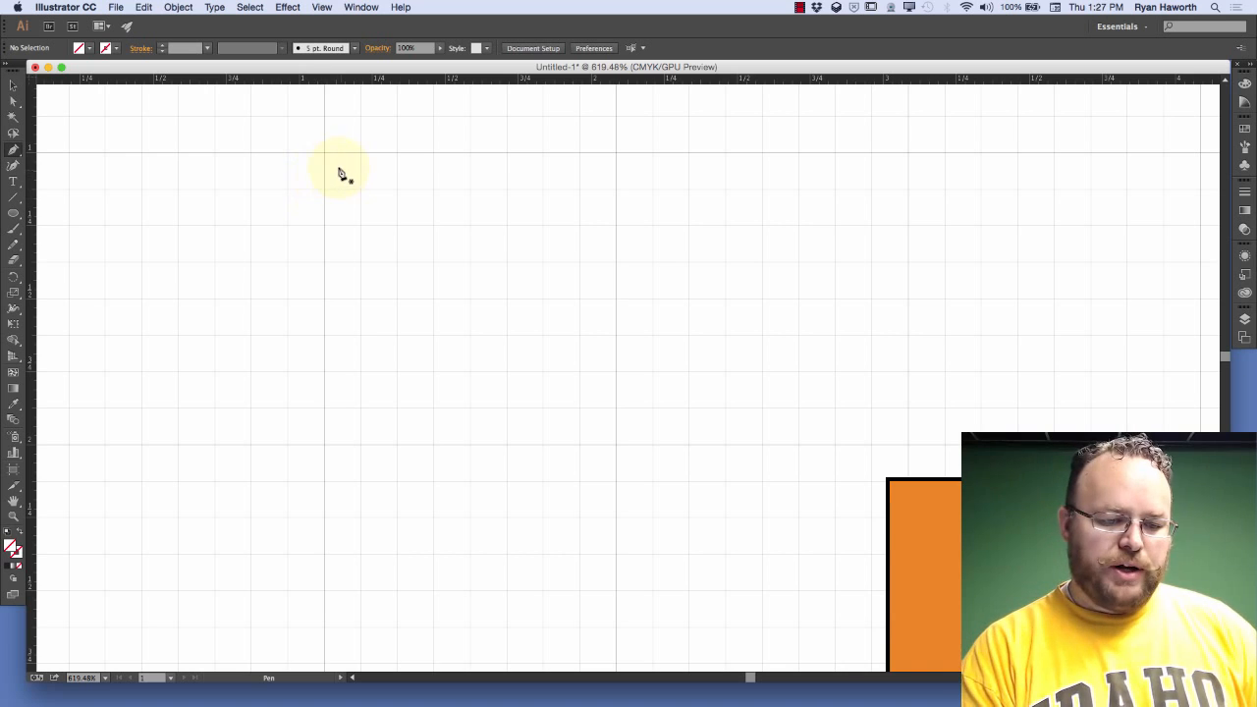
Draw a Pen segment snapped to the grid from about X 1.21 in, Y 1.25 in to X 2.84 in, Y 1.88 in, and delete it
click(376, 212)
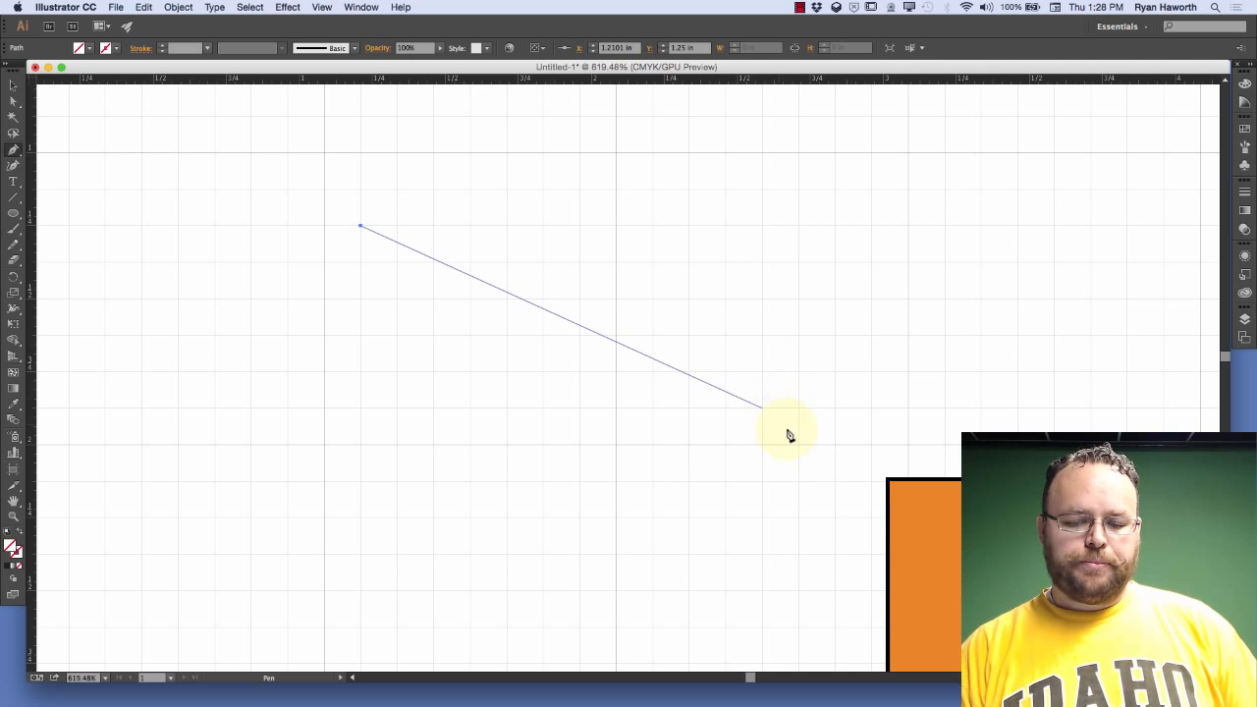
click(833, 409)
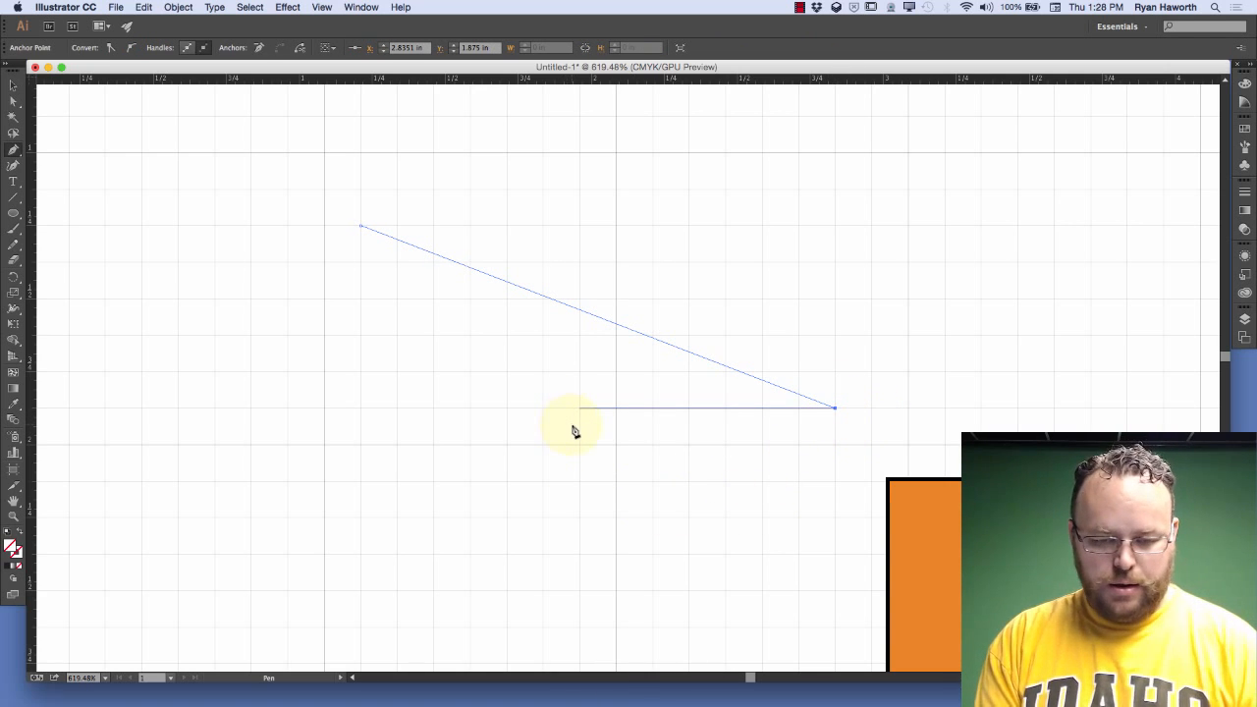
key(BackSpace)
key(BackSpace)
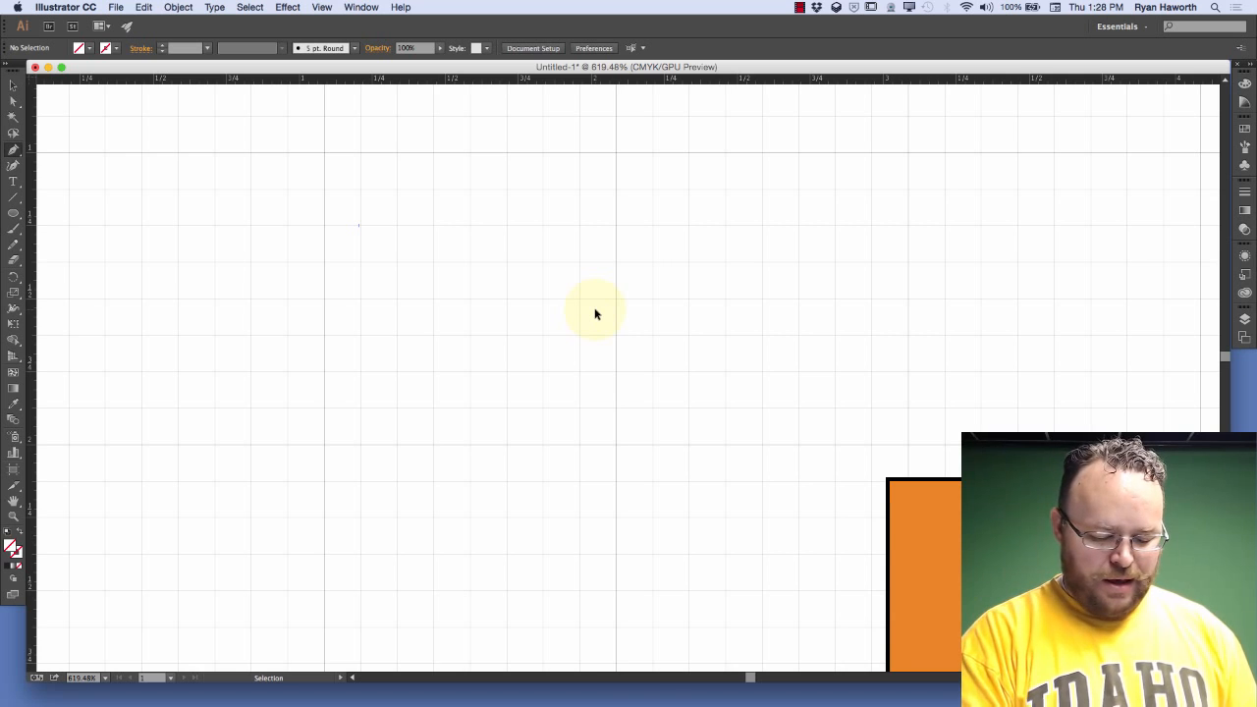
In the Guides & Grid preferences, give the grid a custom dark maroon color and the Dots style
key(super+k)
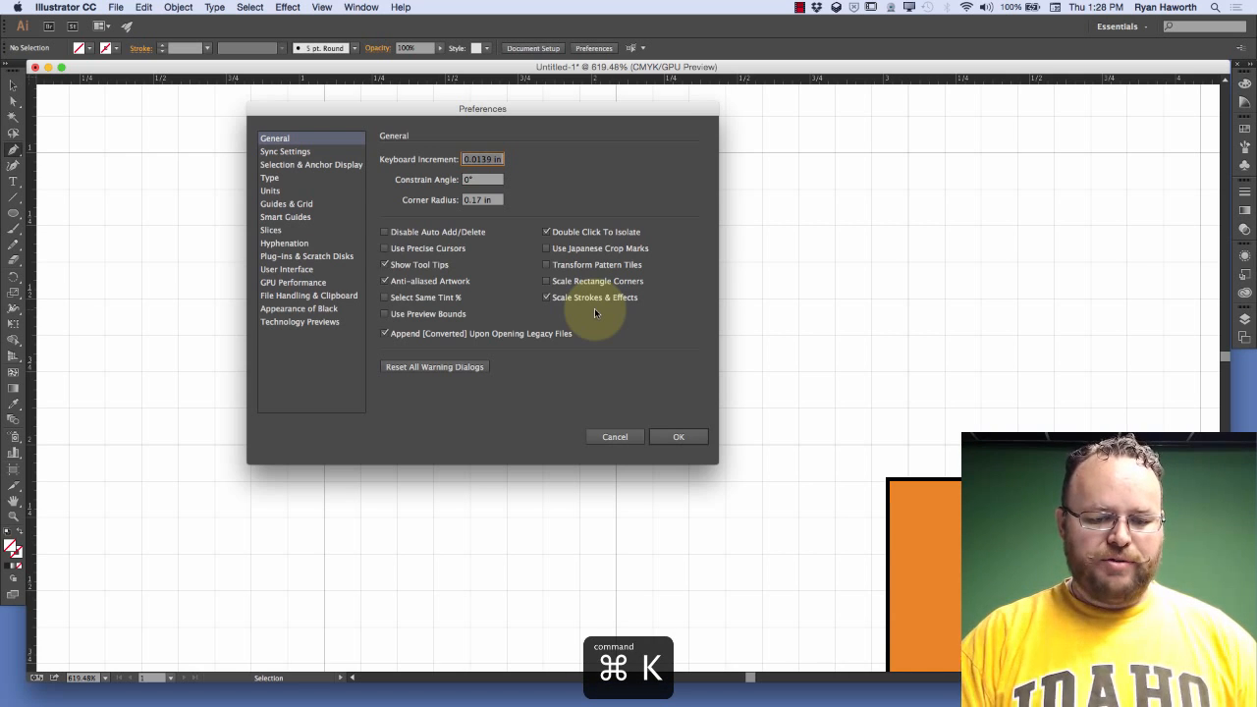
click(306, 205)
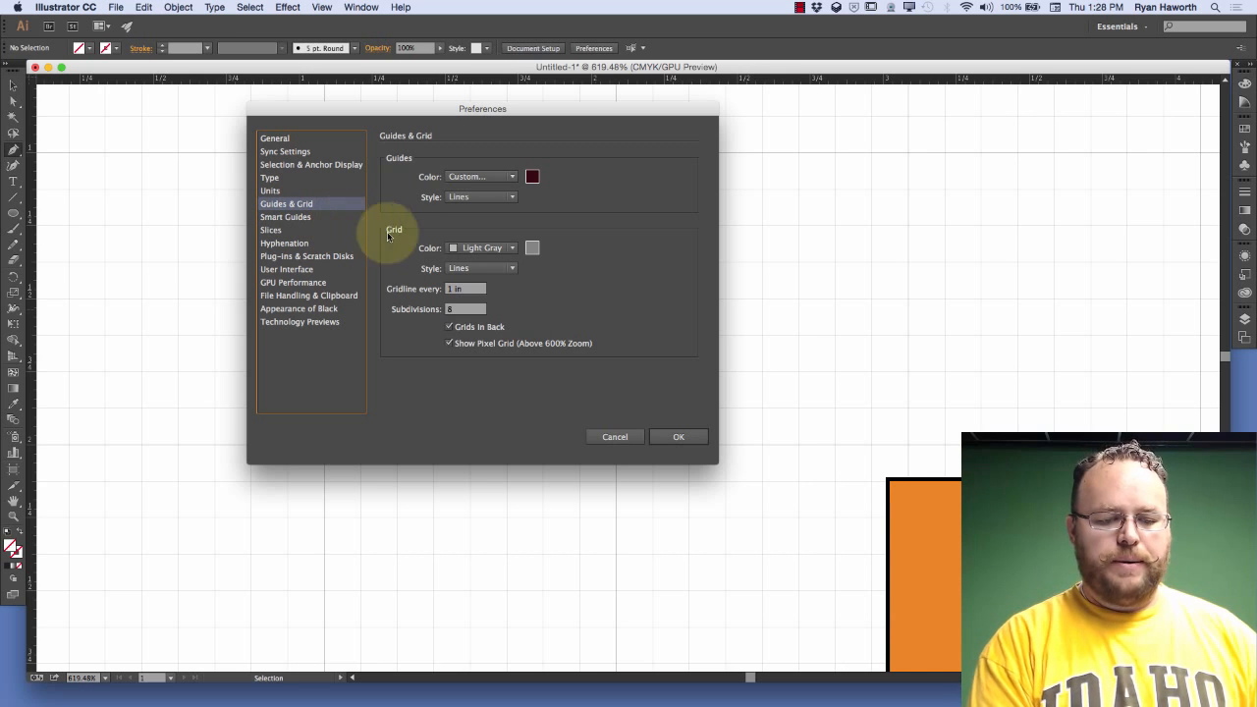
click(516, 248)
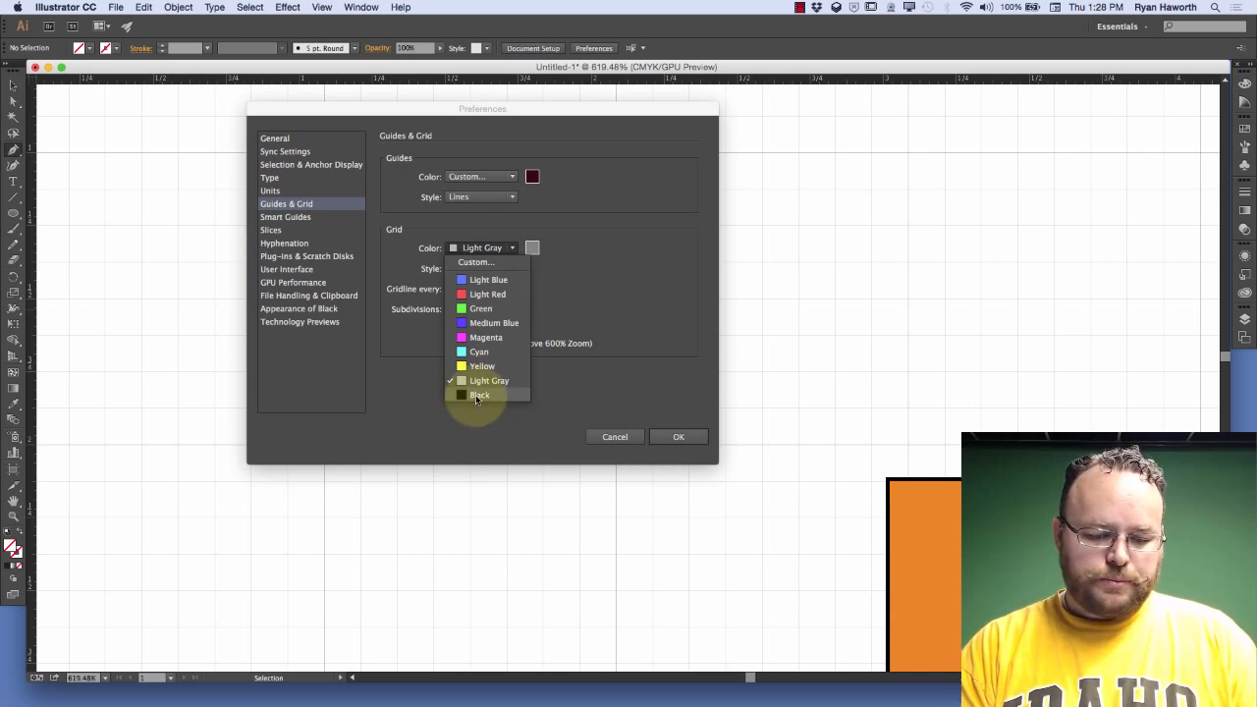
click(490, 261)
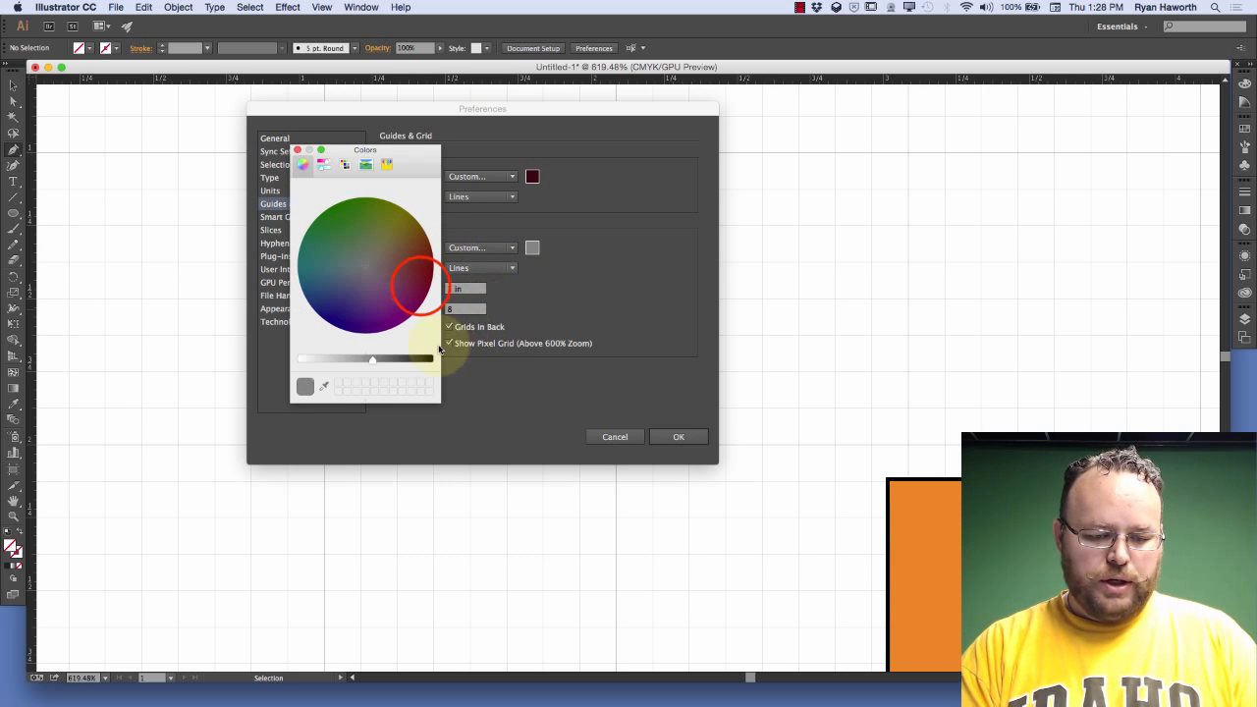
click(424, 284)
click(398, 358)
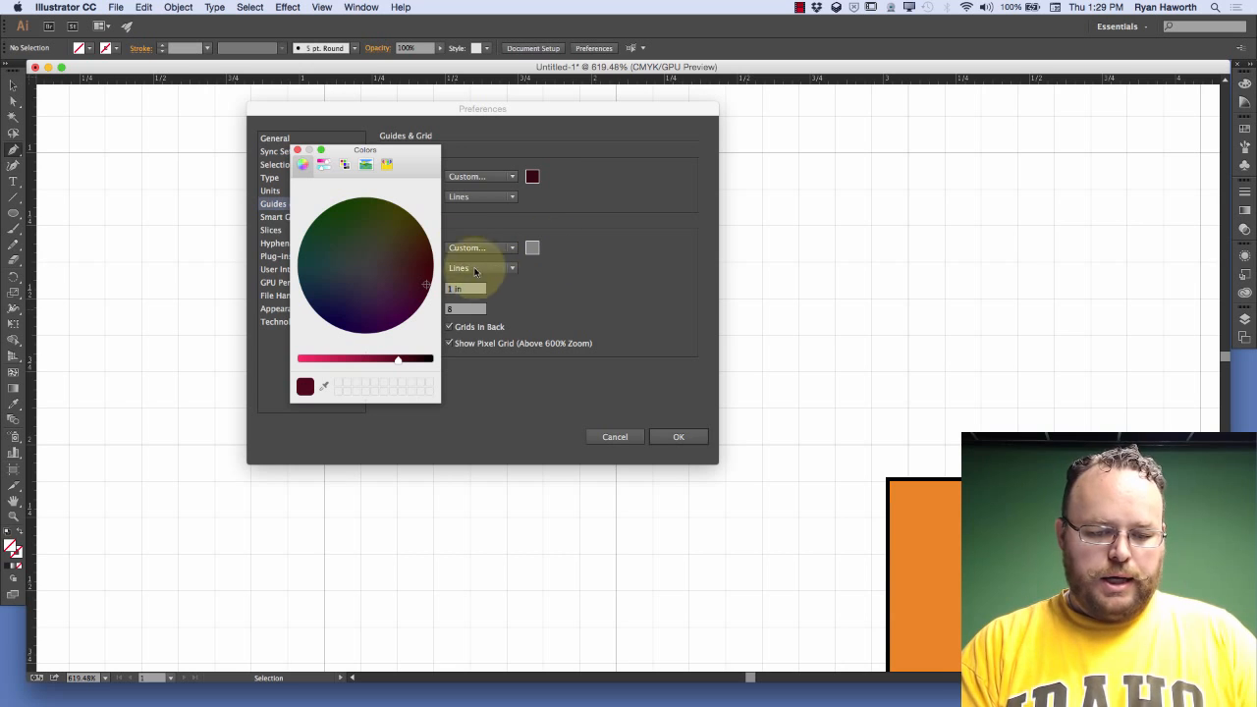
click(299, 152)
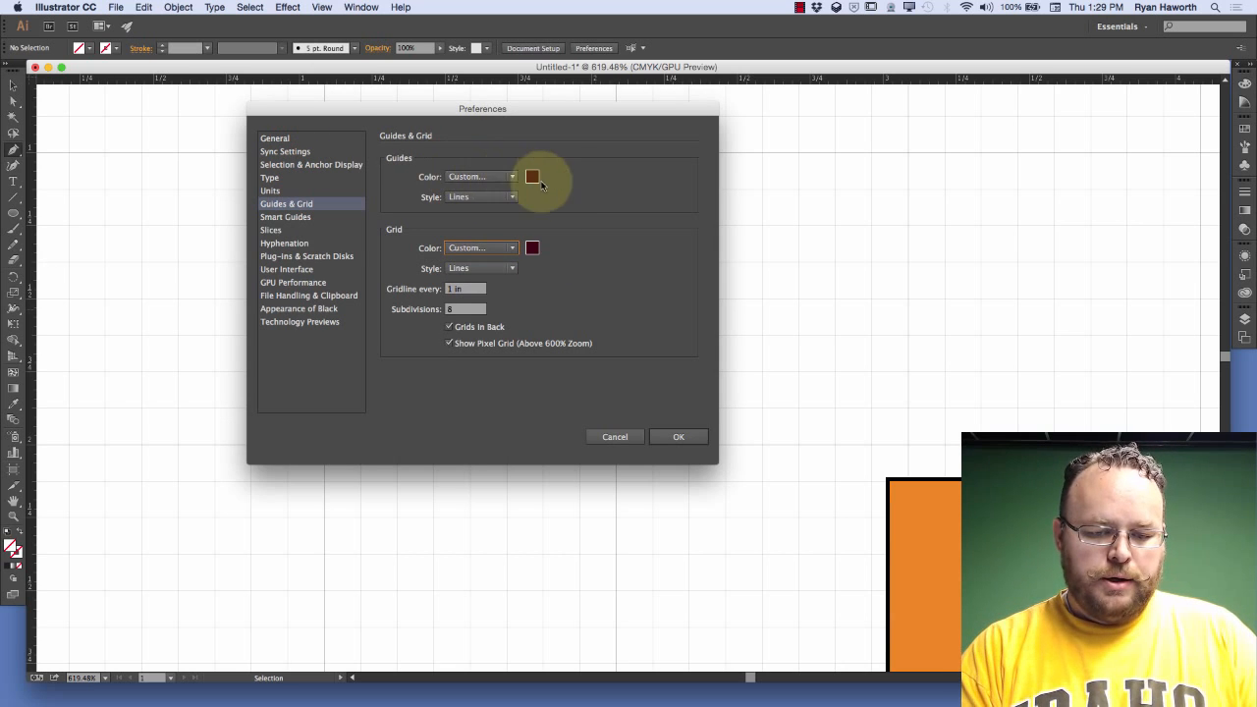
click(512, 271)
click(495, 299)
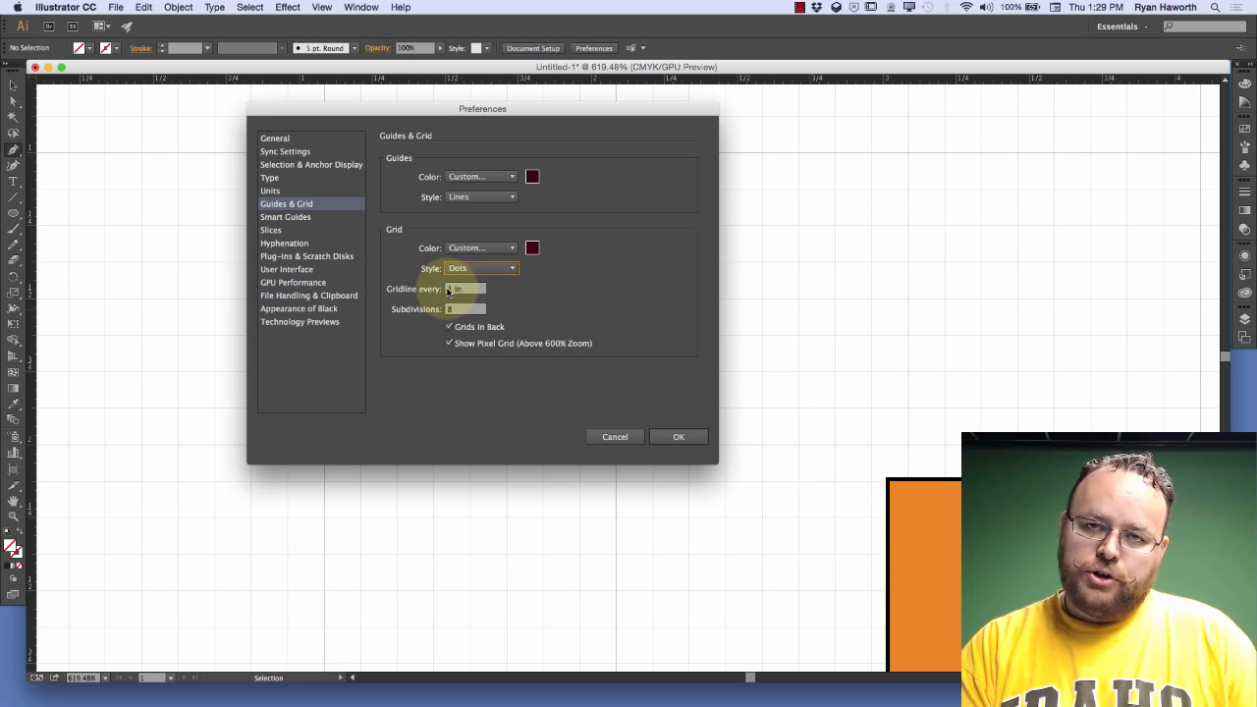
Set the grid to 10 subdivisions, turn off Grids In Back, and apply the preferences
click(450, 288)
click(450, 309)
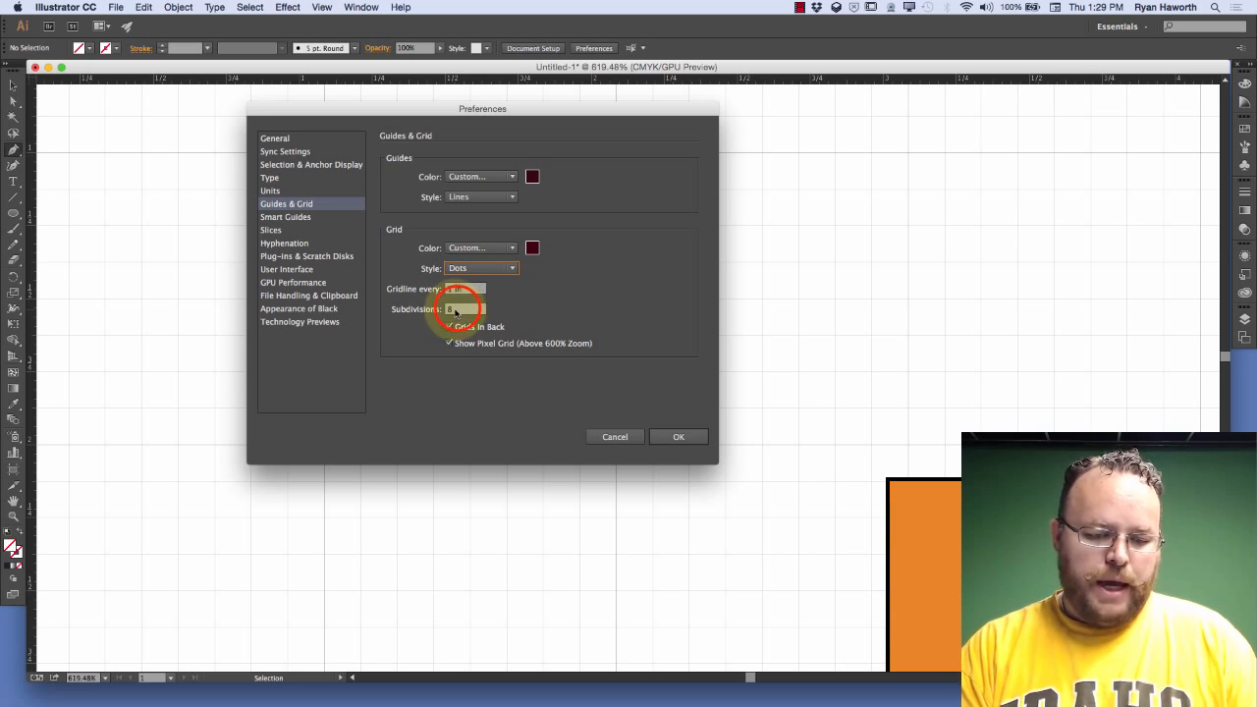
click(461, 306)
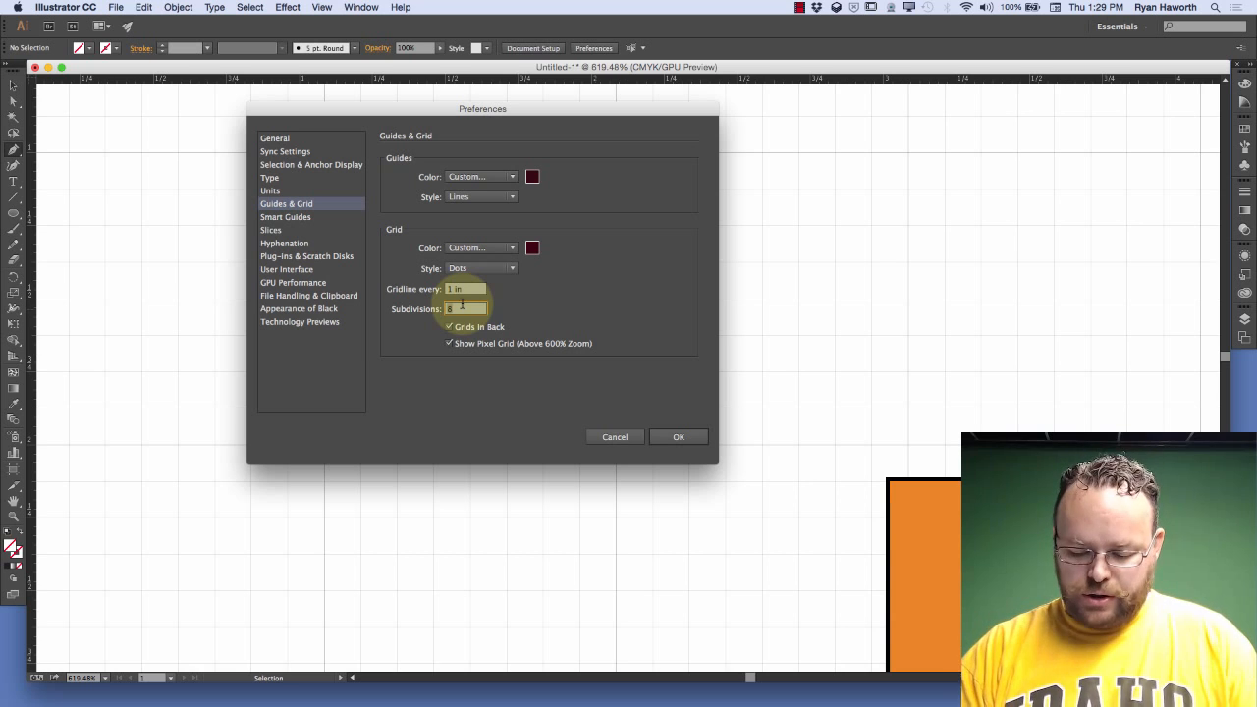
text(10)
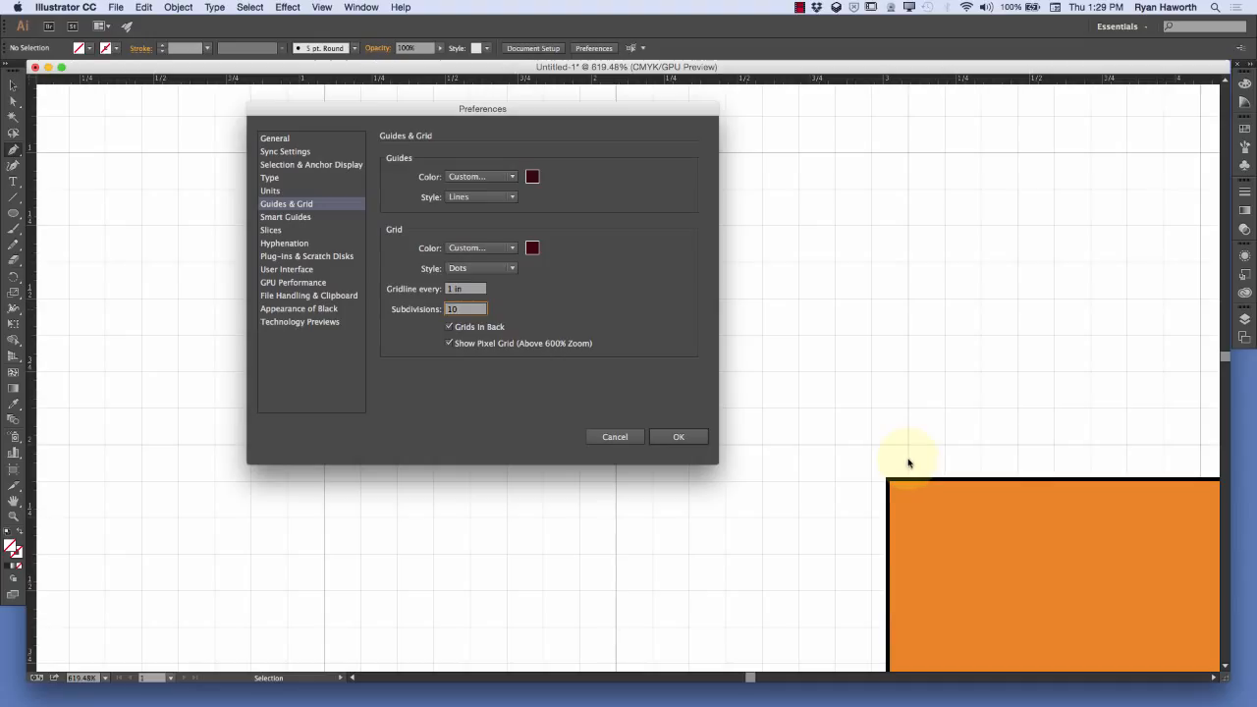
click(451, 327)
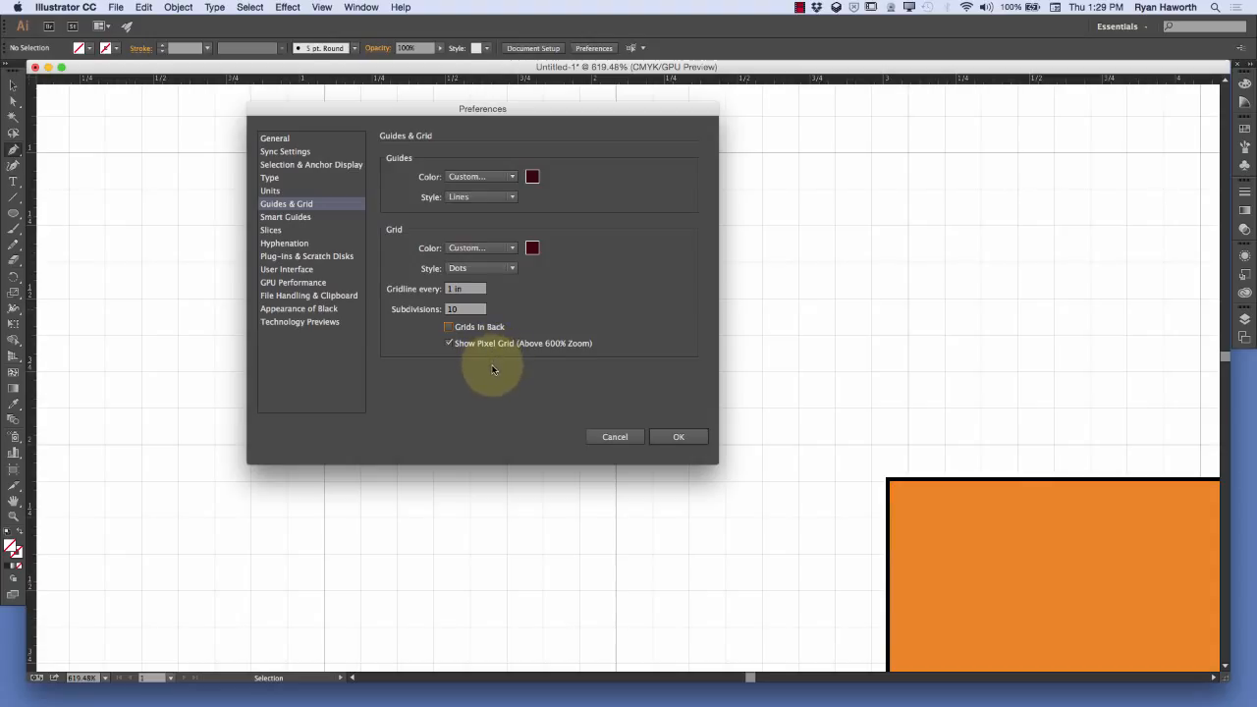
click(669, 438)
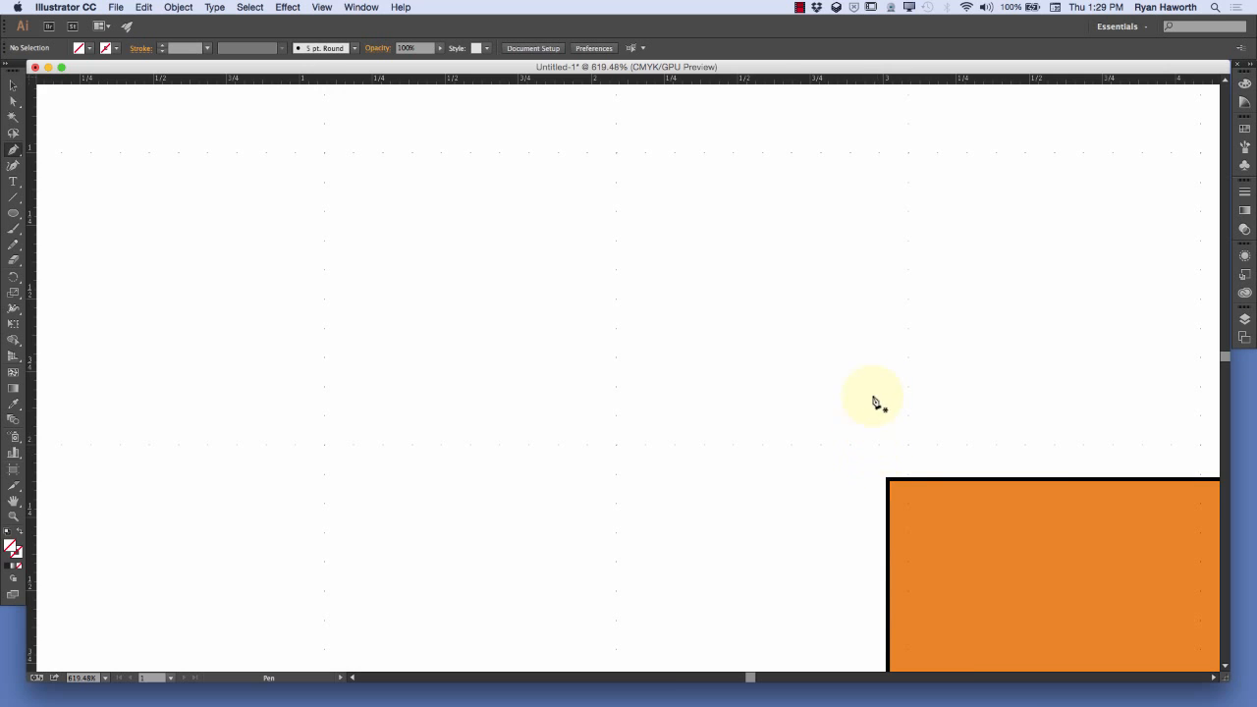
Draw a Pen segment snapped to the grid from about X 2.39 in, Y 1.4 in to X 3.09 in, Y 2 in, and delete it
key(super+0)
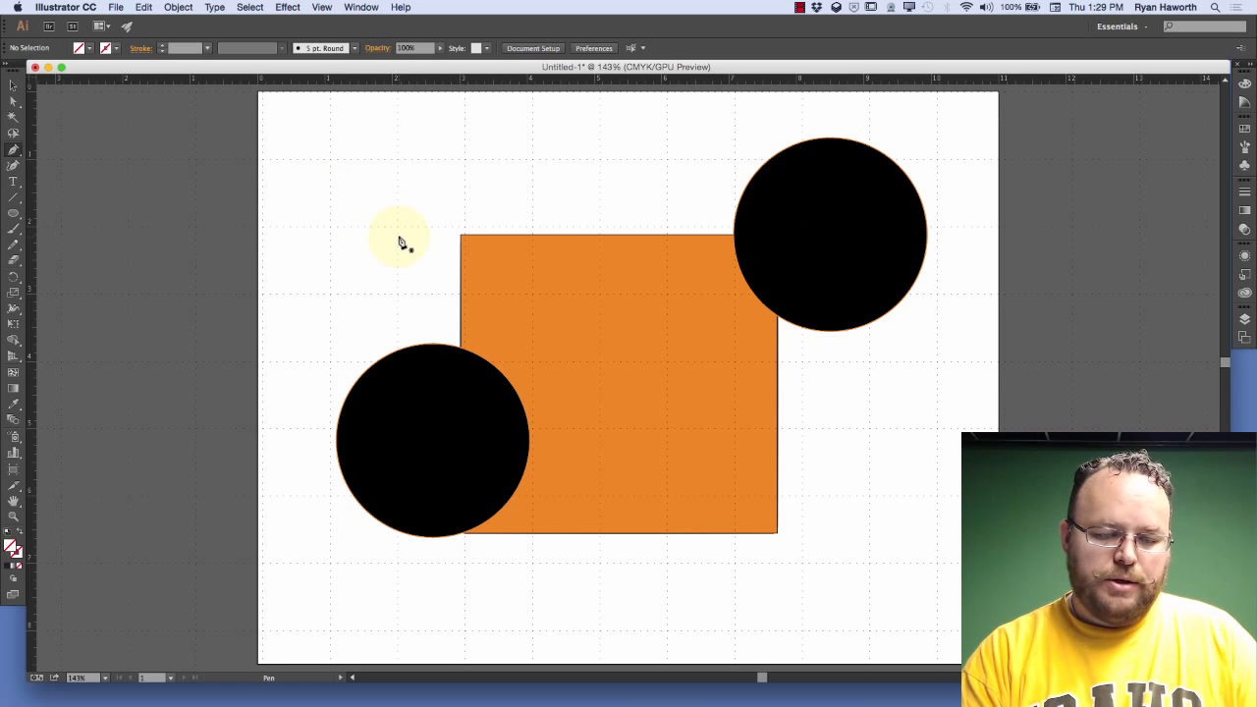
click(417, 186)
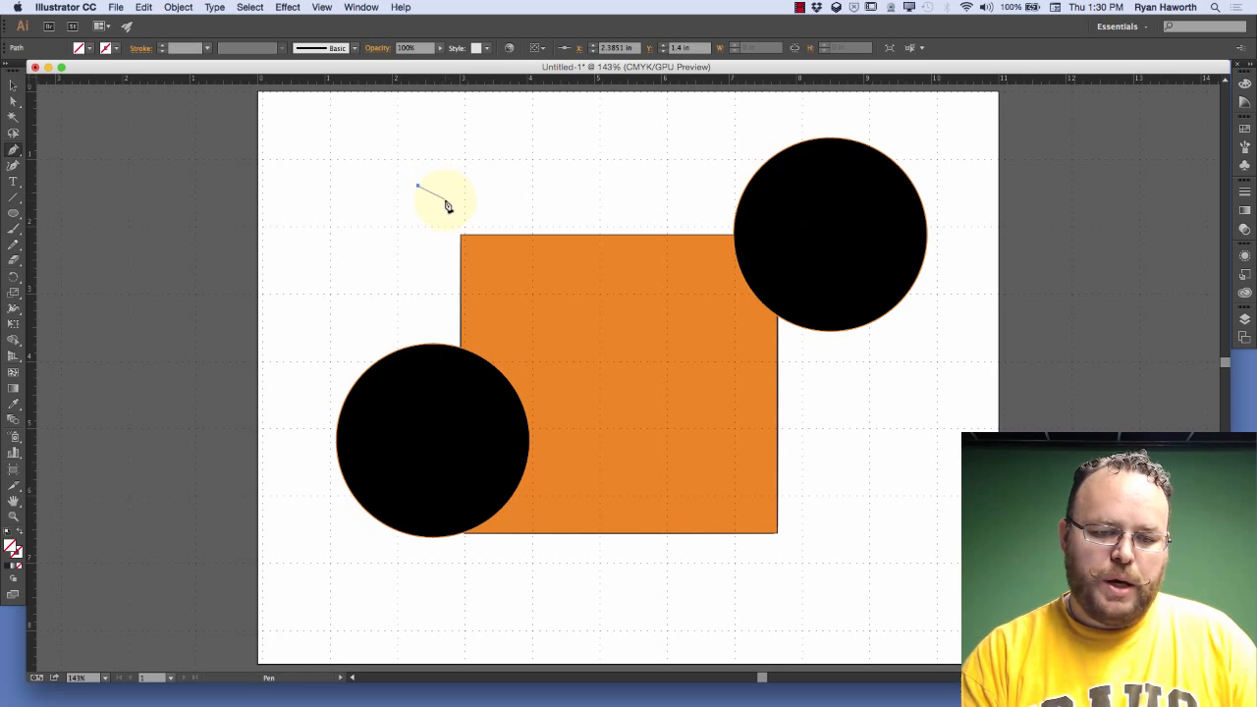
drag(463, 225, 484, 192)
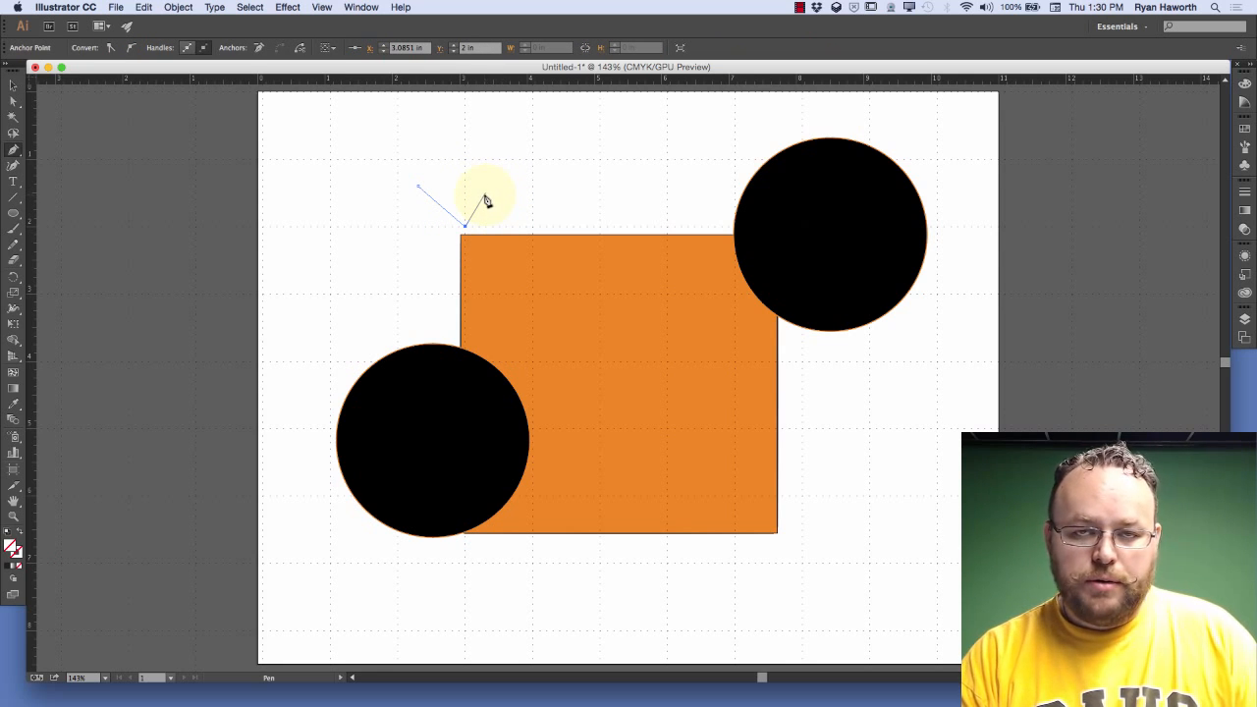
key(super+z)
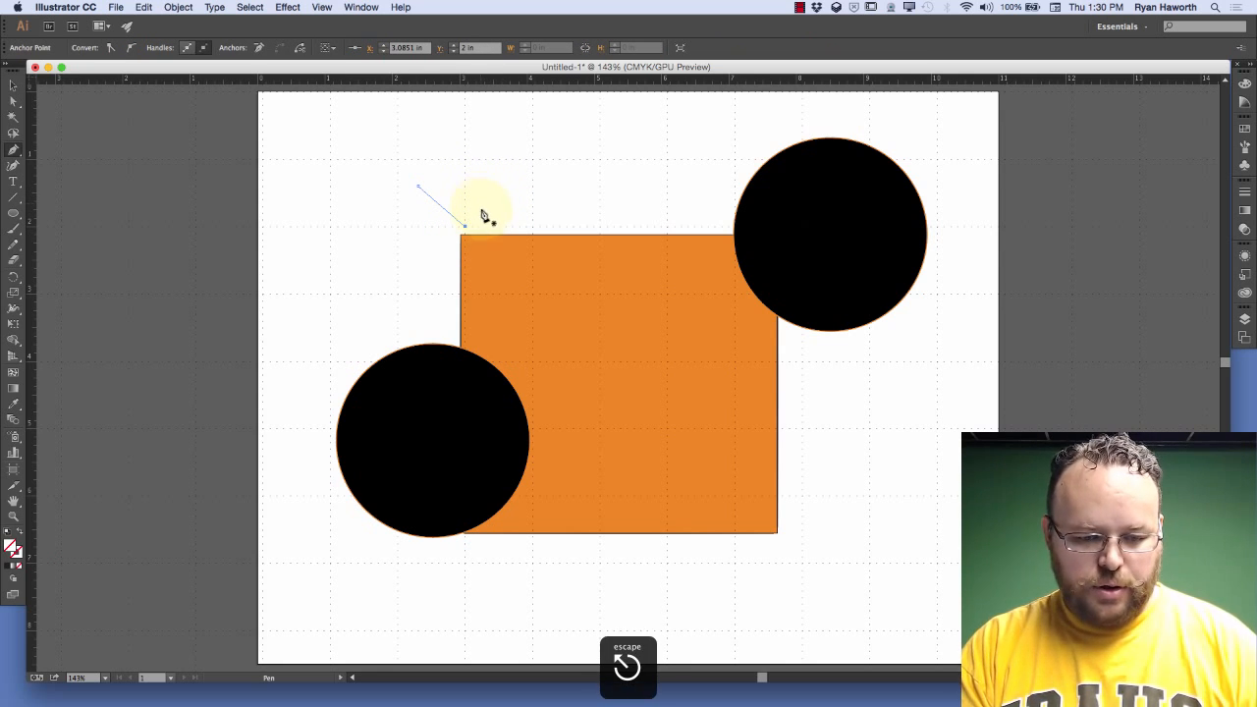
key(BackSpace)
key(BackSpace)
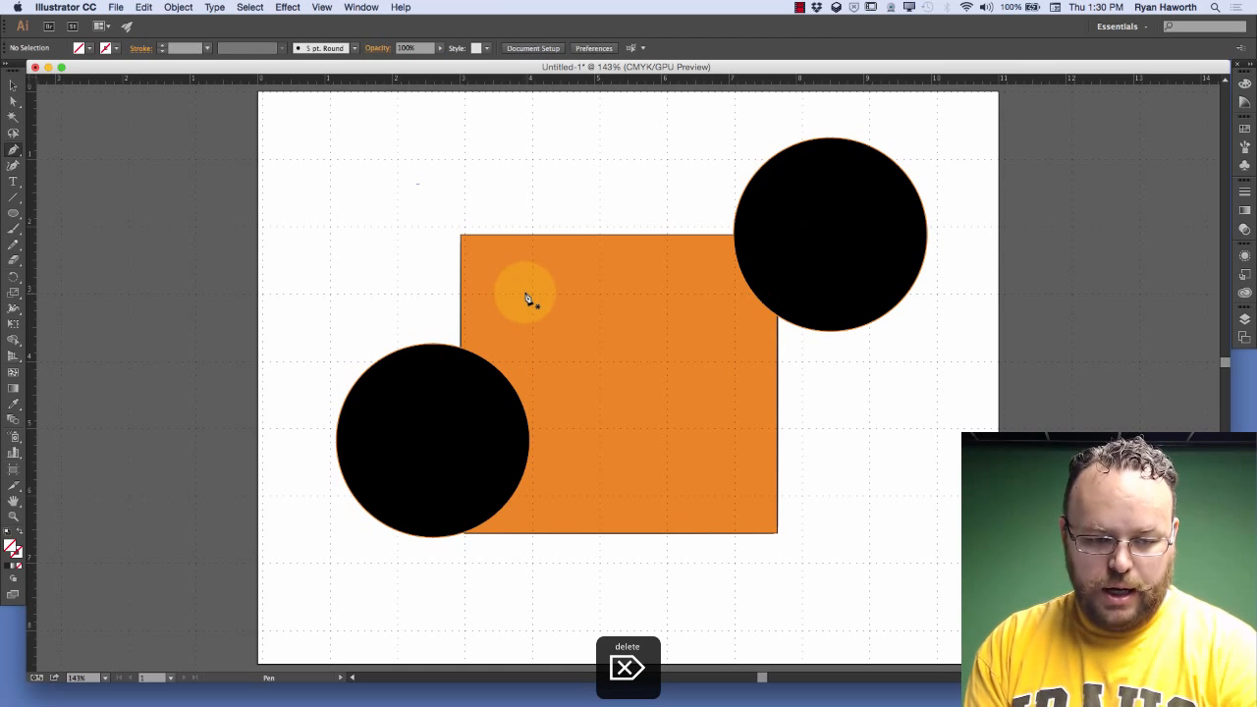
Undo the deletion and the recent Pen path edits, and return to the Pen tool
key(super+z)
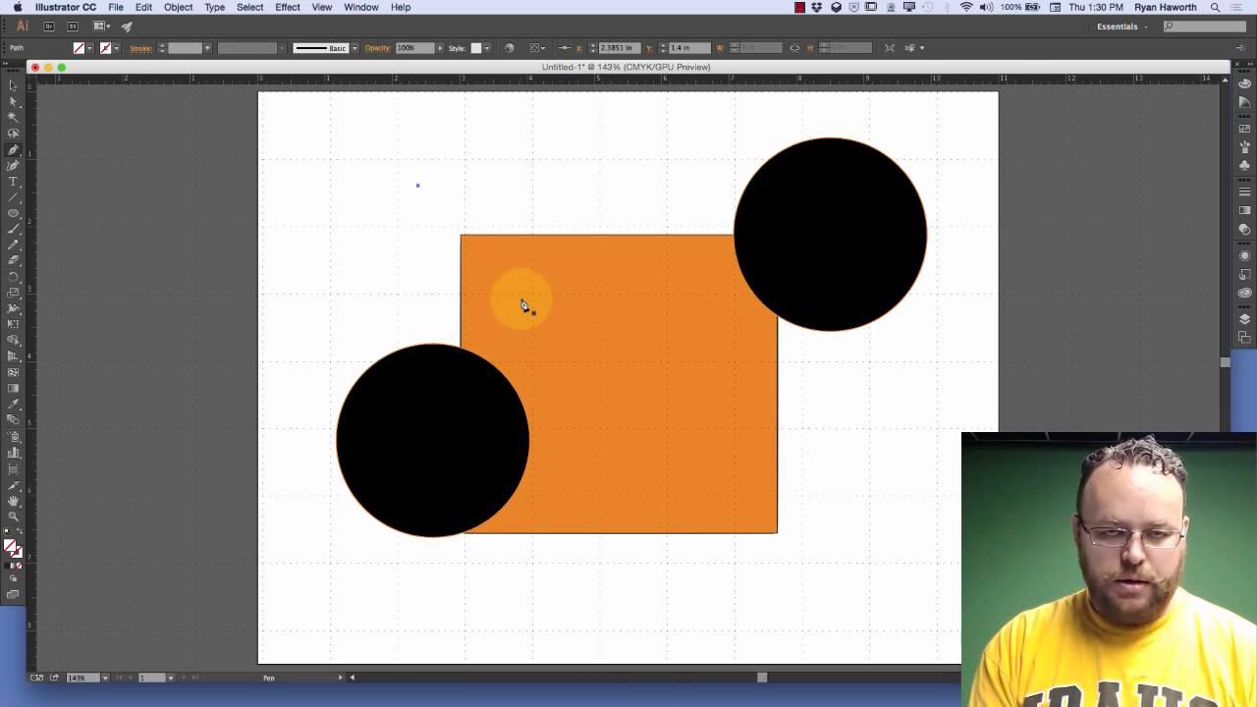
key(super+z)
key(super+z)
key(super+z)
key(super+z)
key(super+z)
key(super+z)
key(super+z)
key(super+z)
key(super+z)
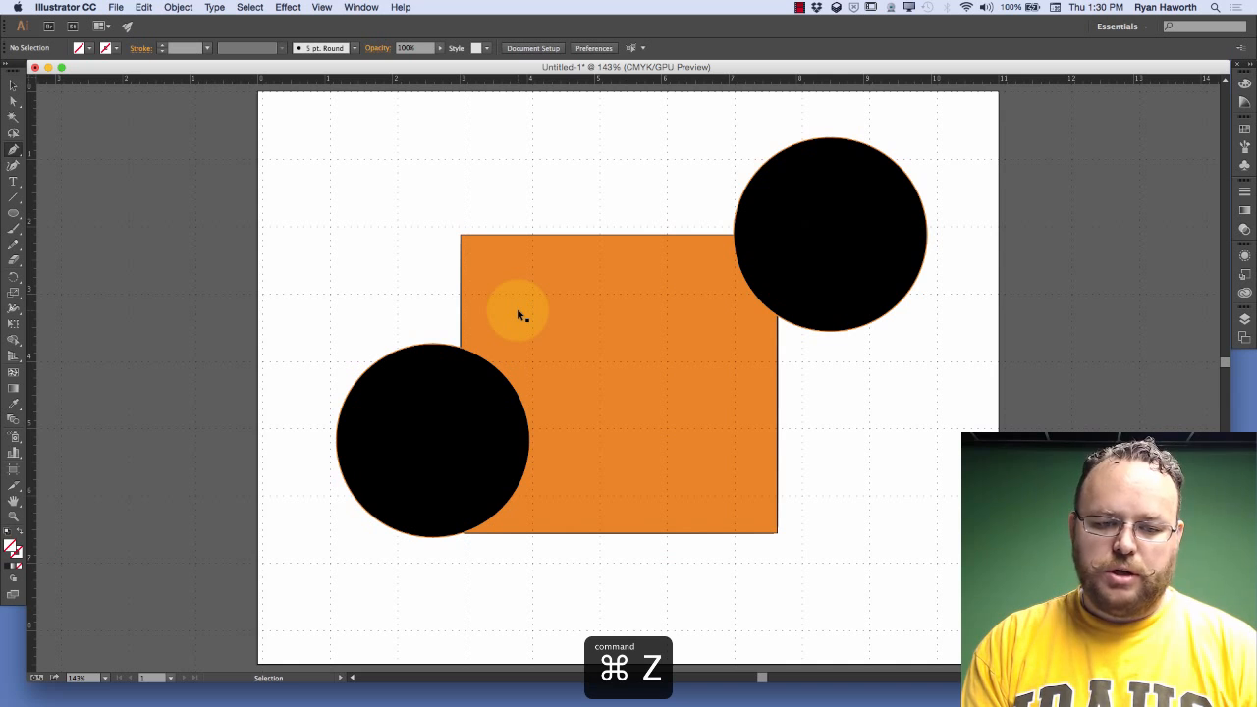
key(p)
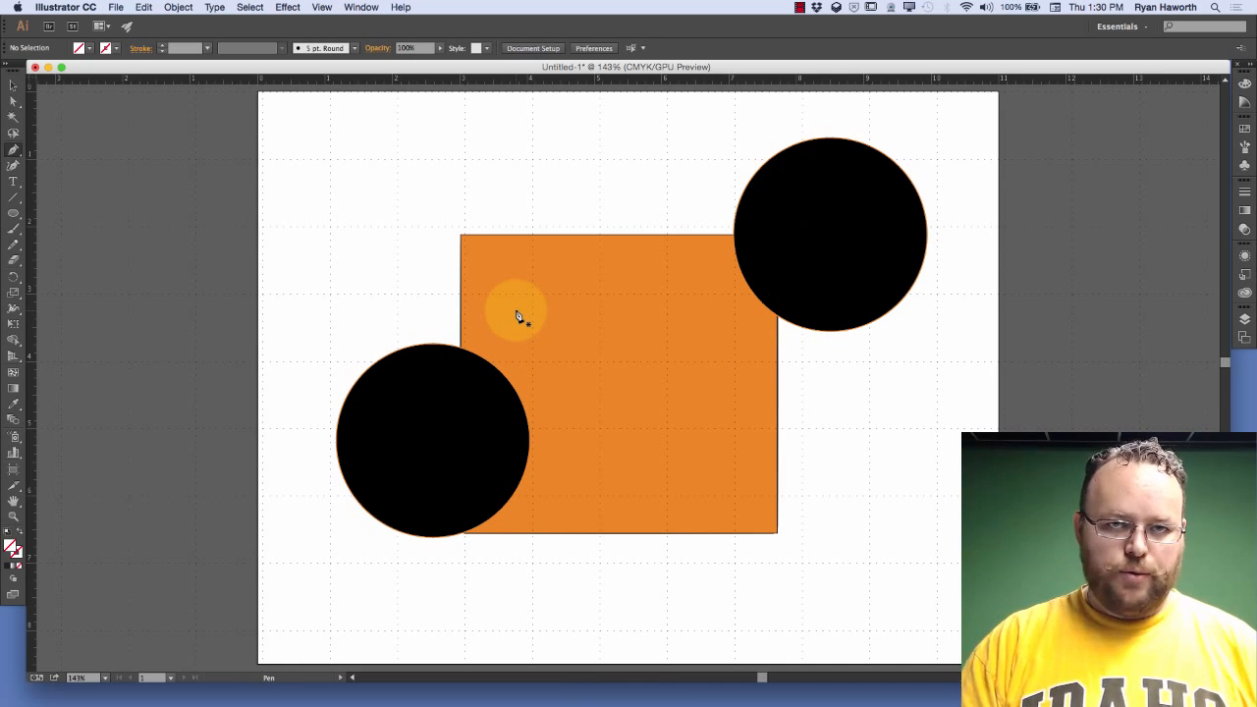
In the Guides & Grid preferences, set the grid color to Black and its style to Lines
key(super+k)
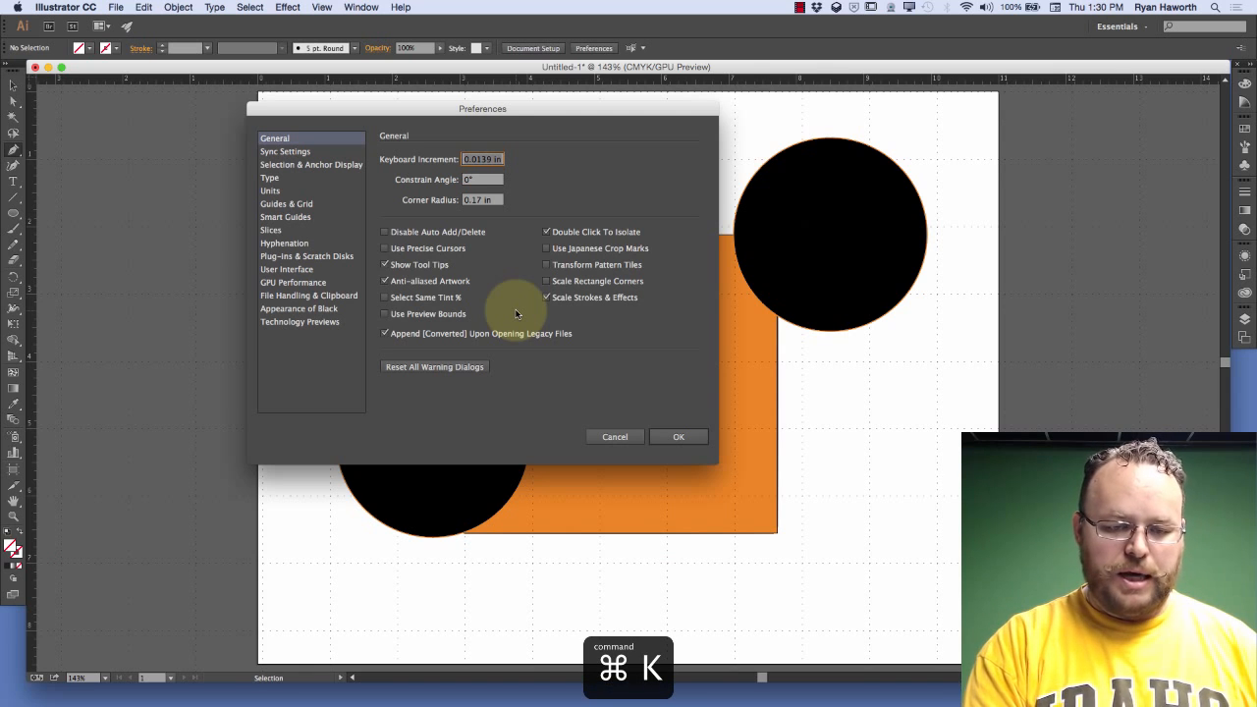
click(306, 210)
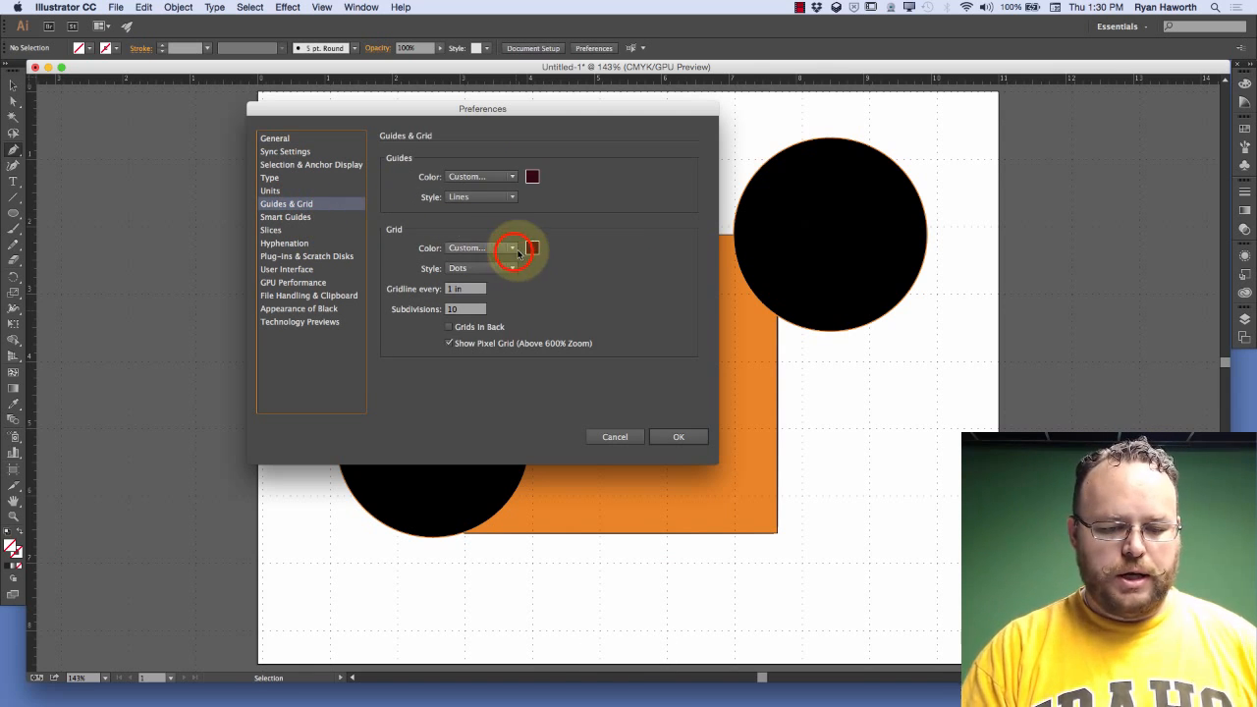
click(513, 249)
click(488, 380)
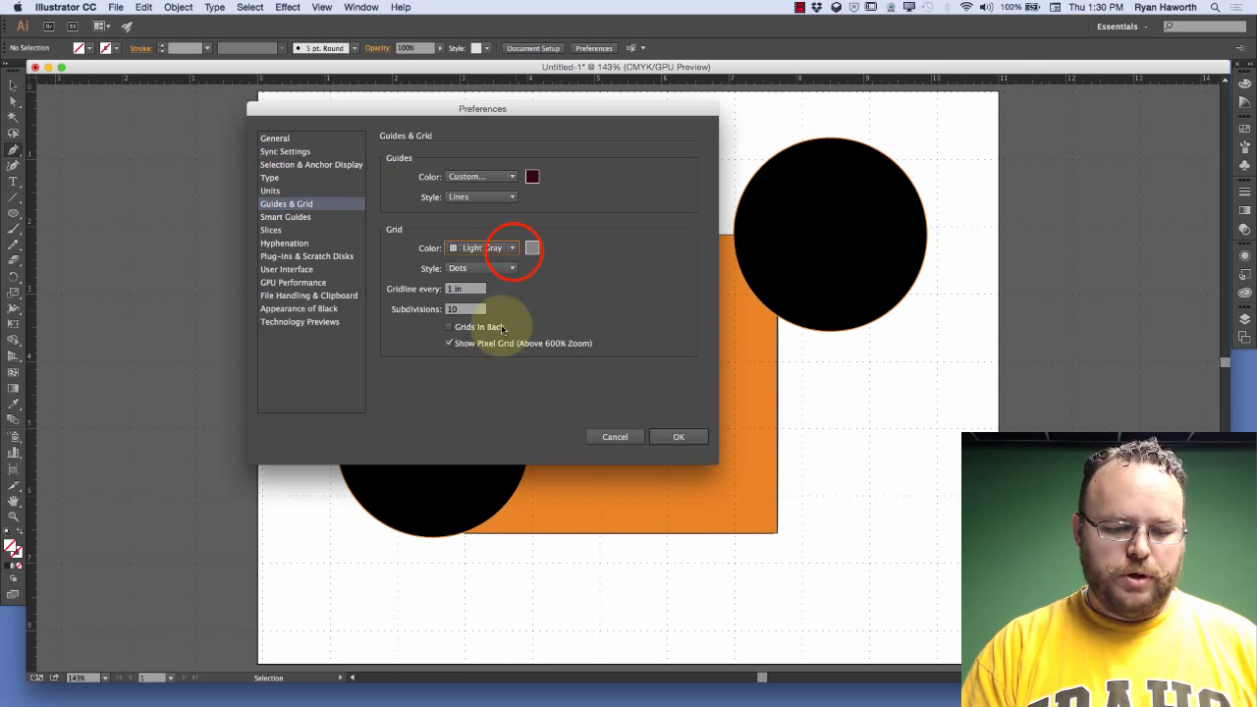
click(513, 250)
click(483, 393)
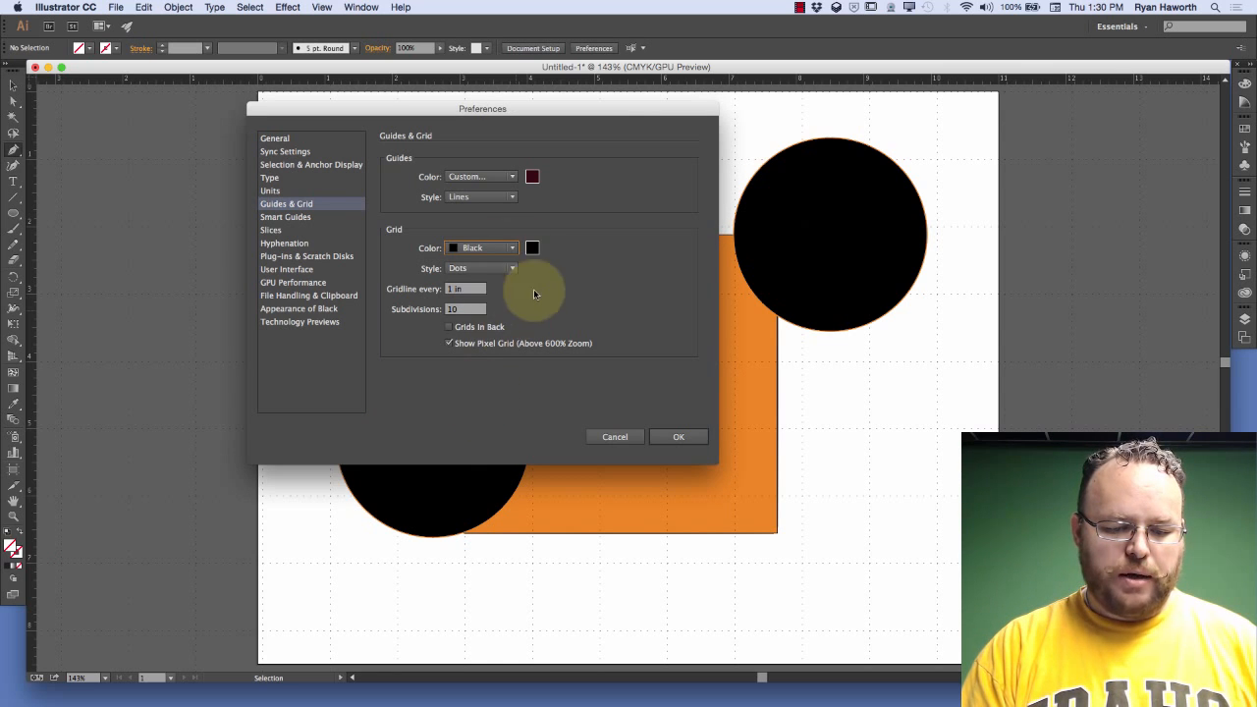
click(512, 268)
click(496, 276)
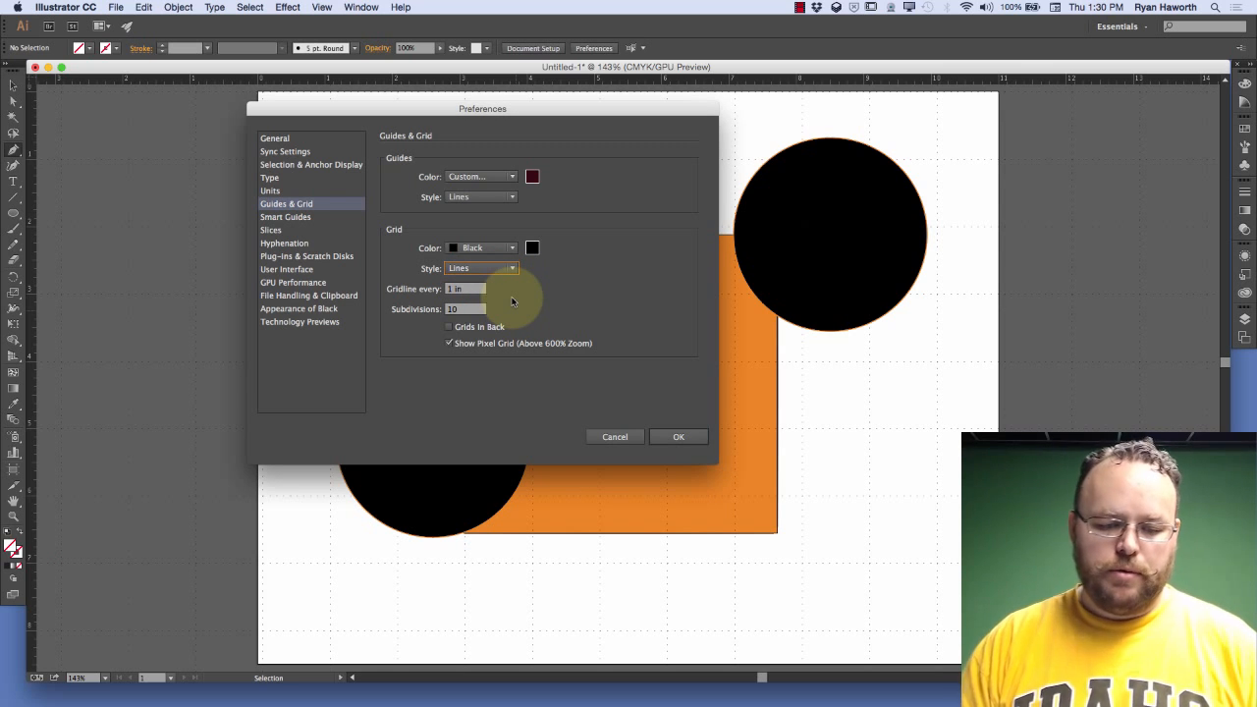
click(680, 438)
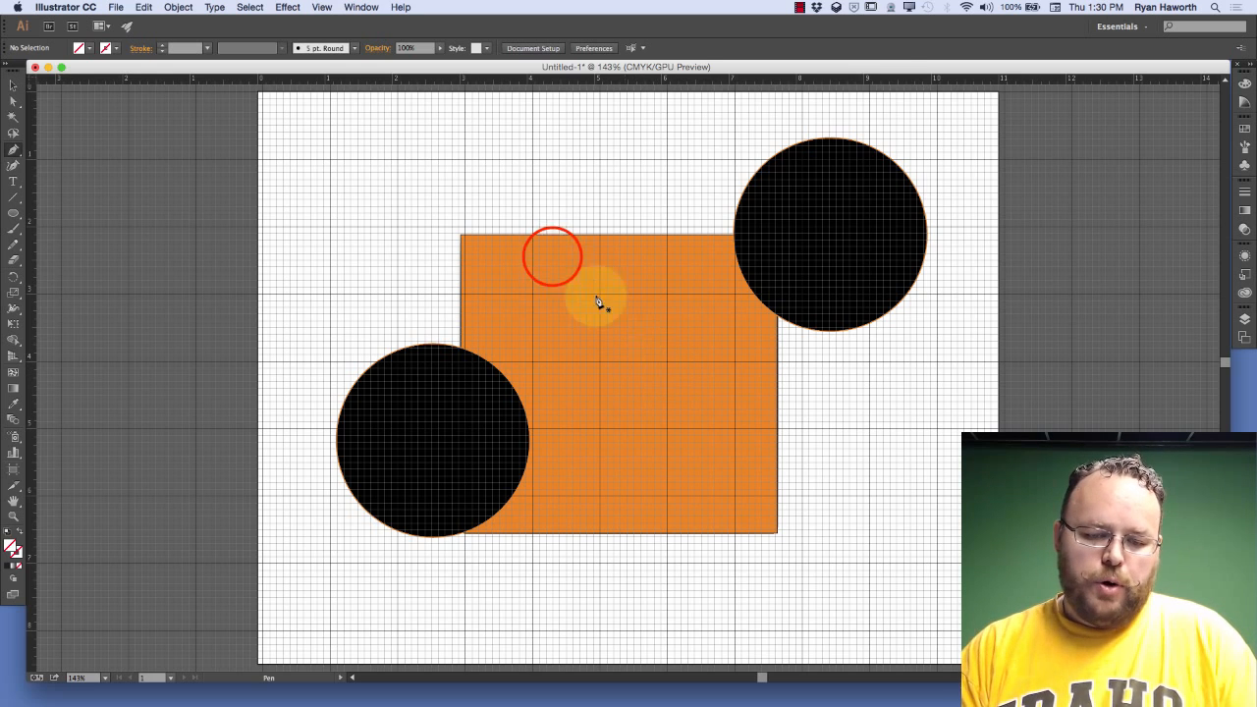
Draw a closed five-point Pen path snapped to gridlines inside the orange rectangle, starting at about X 4.39 in, Y 2.4 in
click(553, 253)
click(600, 362)
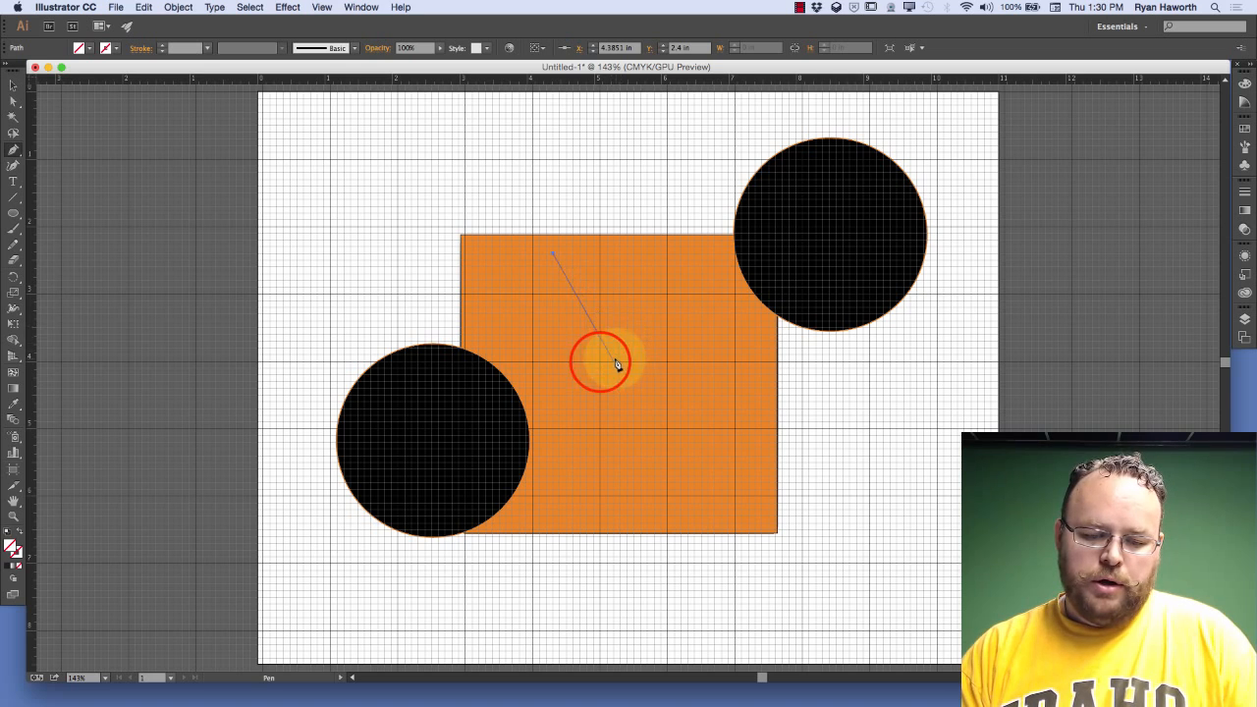
click(708, 389)
click(647, 468)
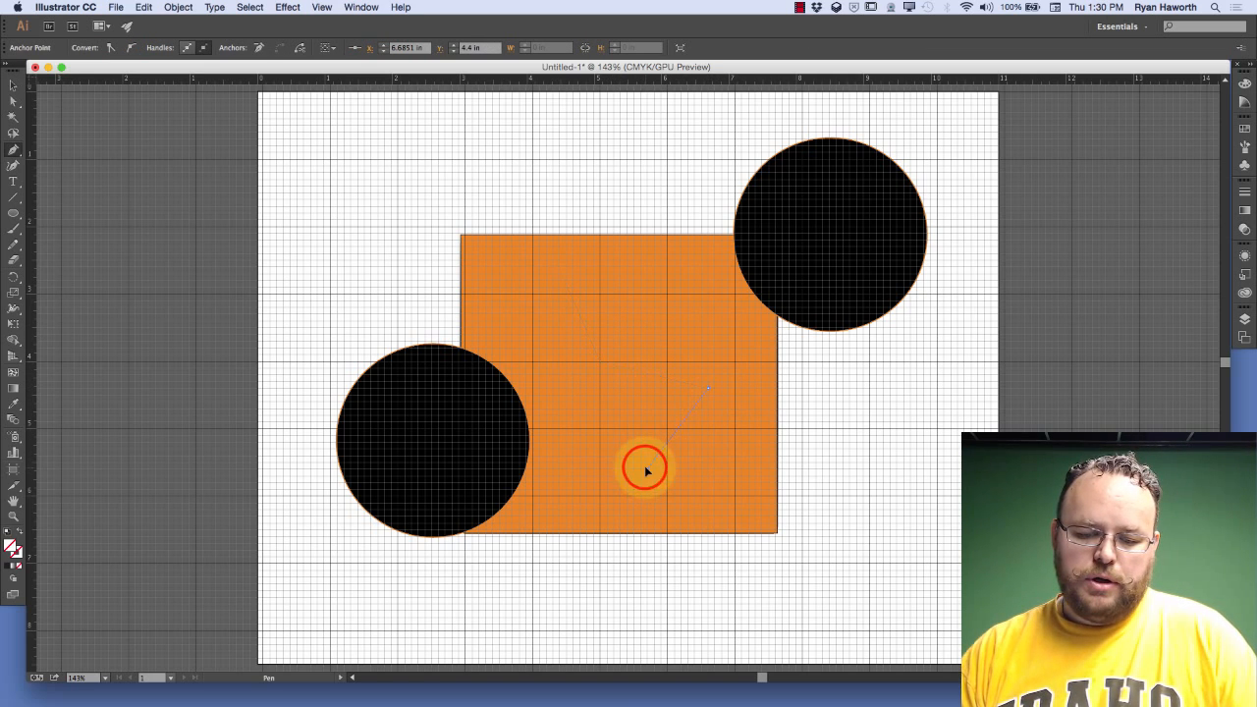
click(525, 286)
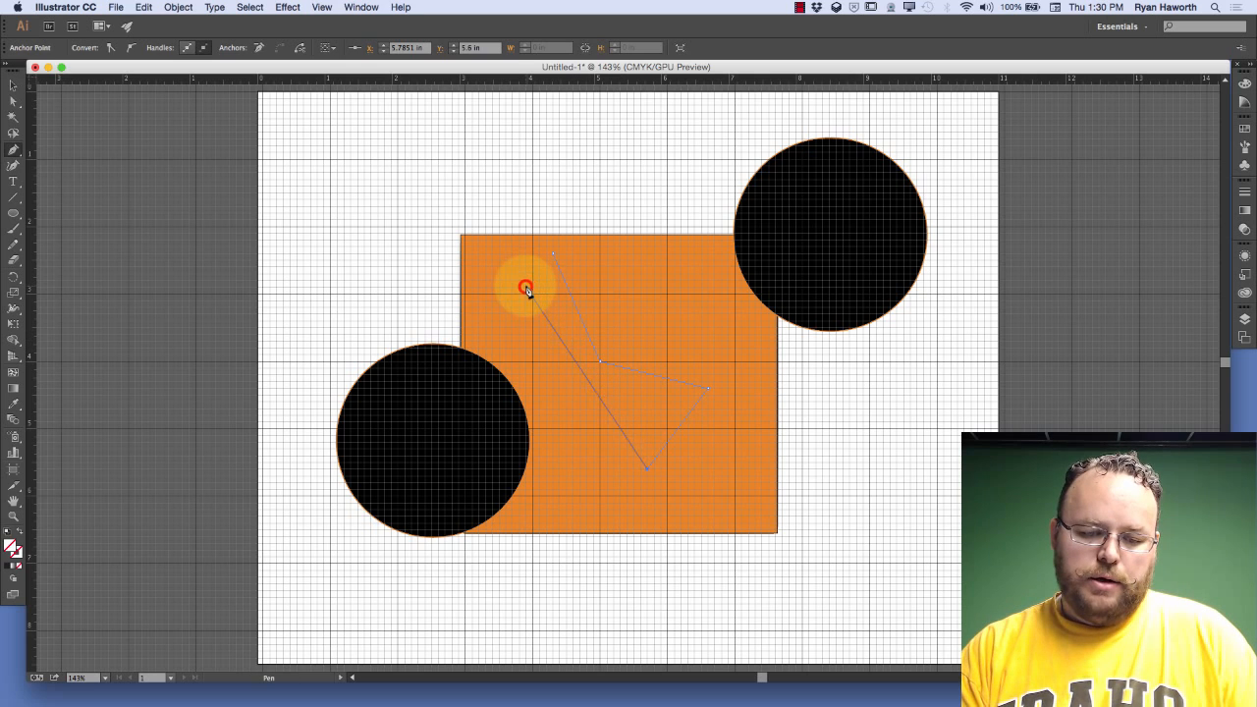
click(553, 254)
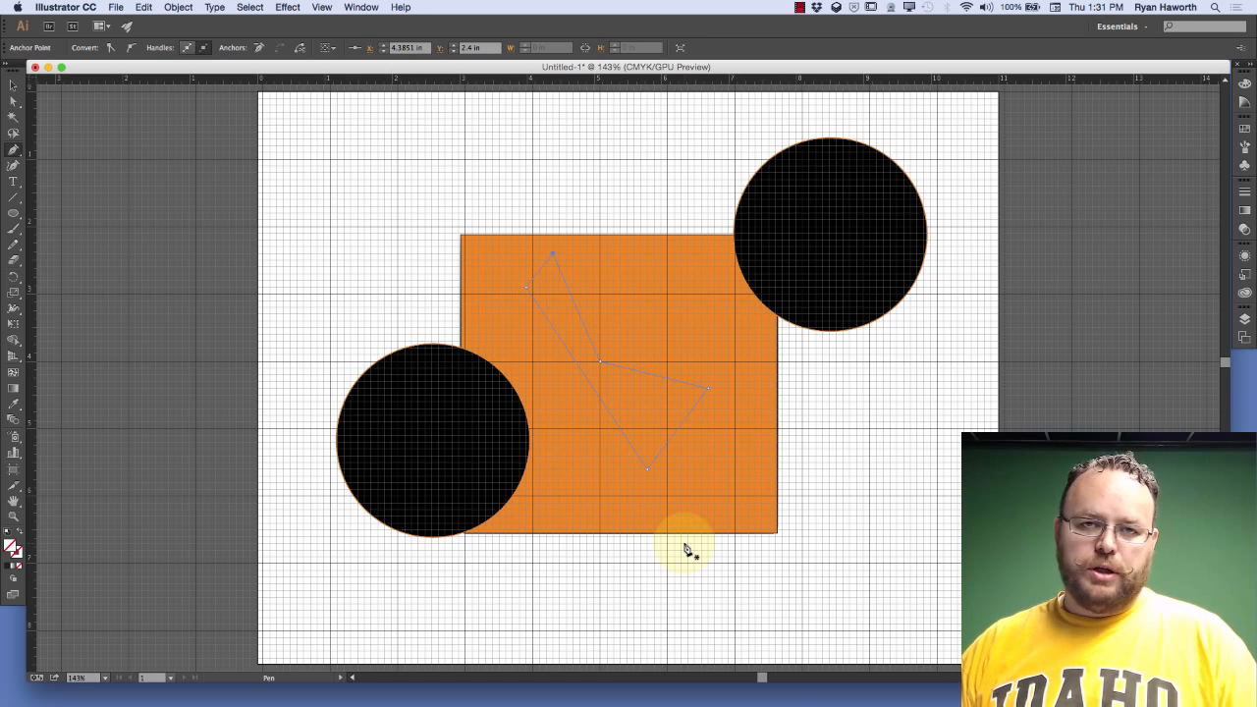
Move the ruler origin to a point just above and to the left of the orange rectangle's upper-left corner
drag(34, 79, 423, 222)
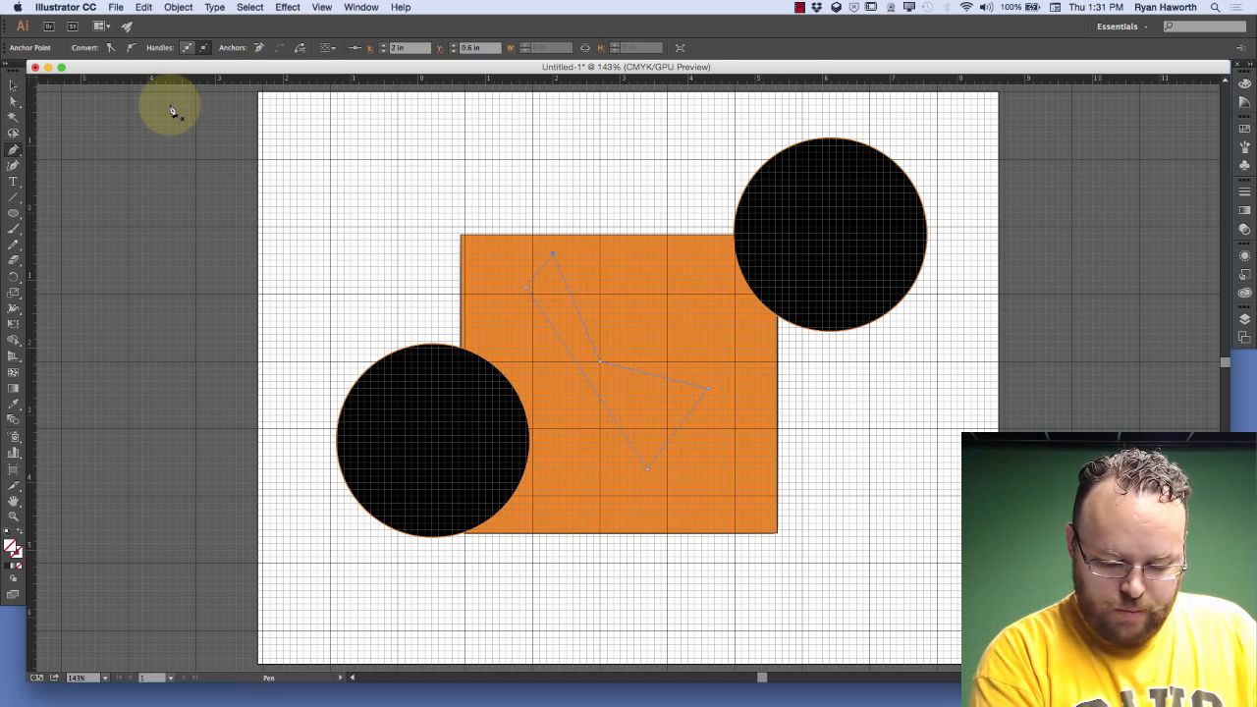
Align the artboard with the grid by setting its upper-left reference point to X 0 in, Y 0 in
key(shift+o)
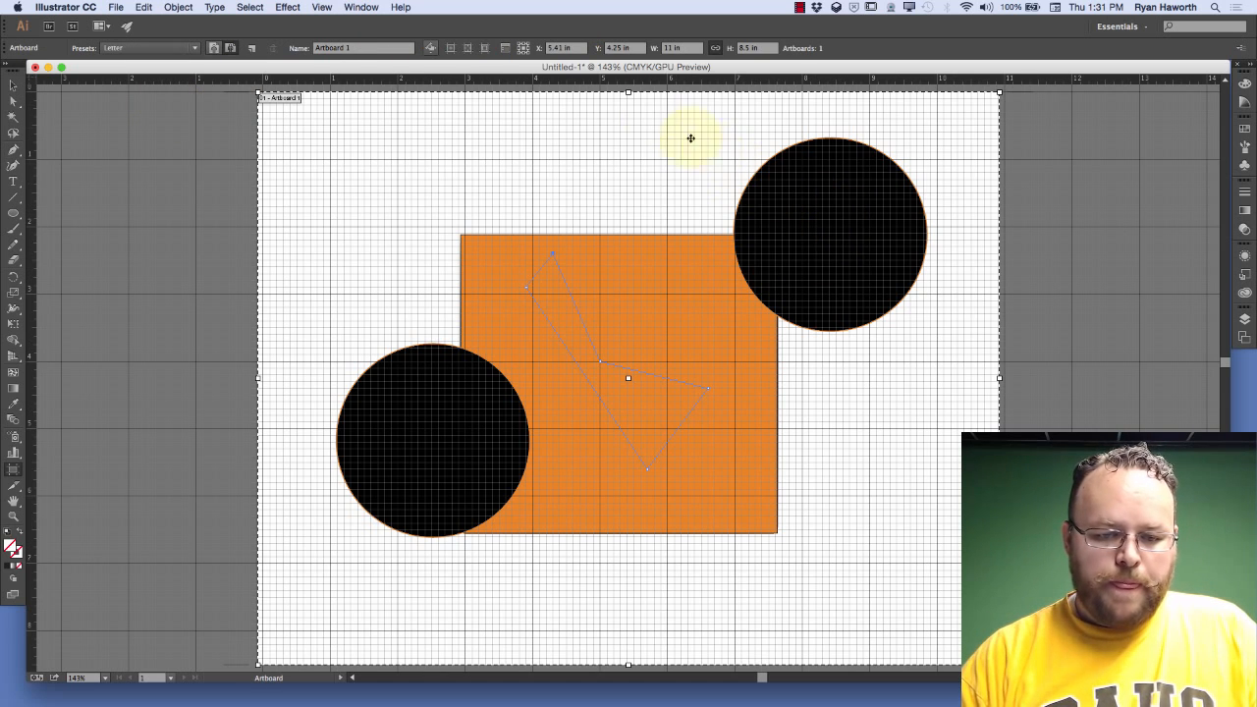
click(559, 49)
click(520, 44)
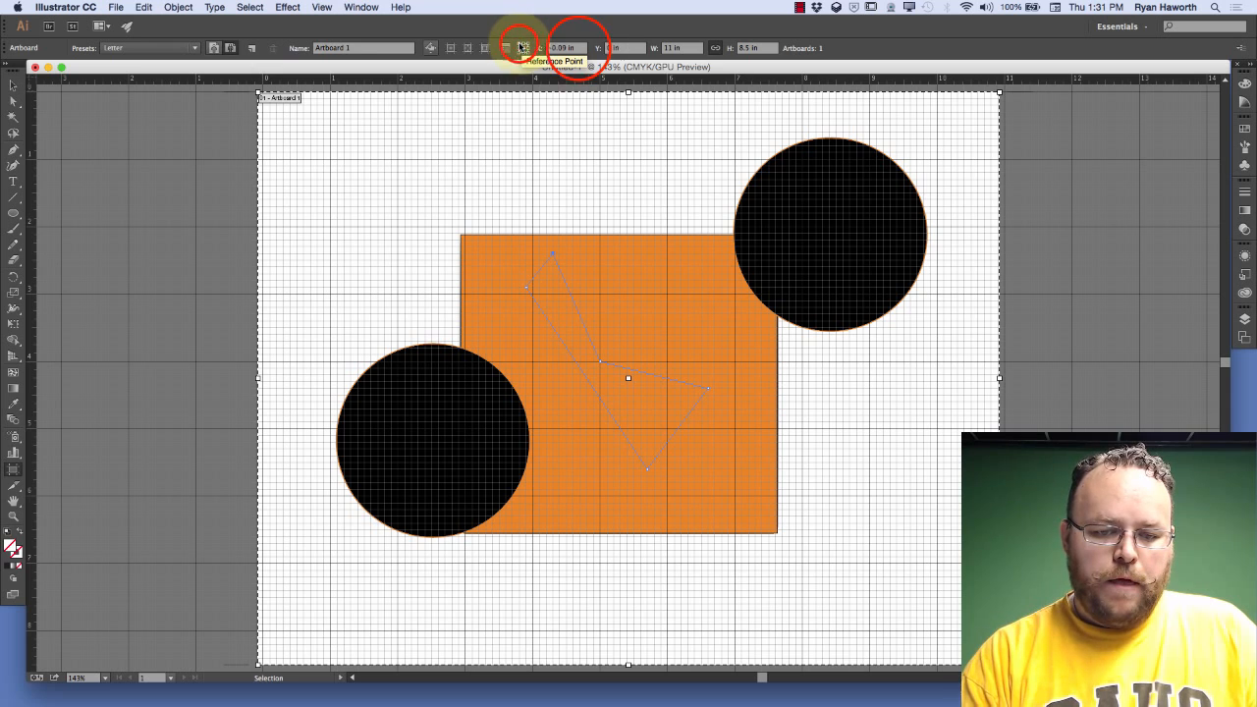
click(568, 49)
text(0)
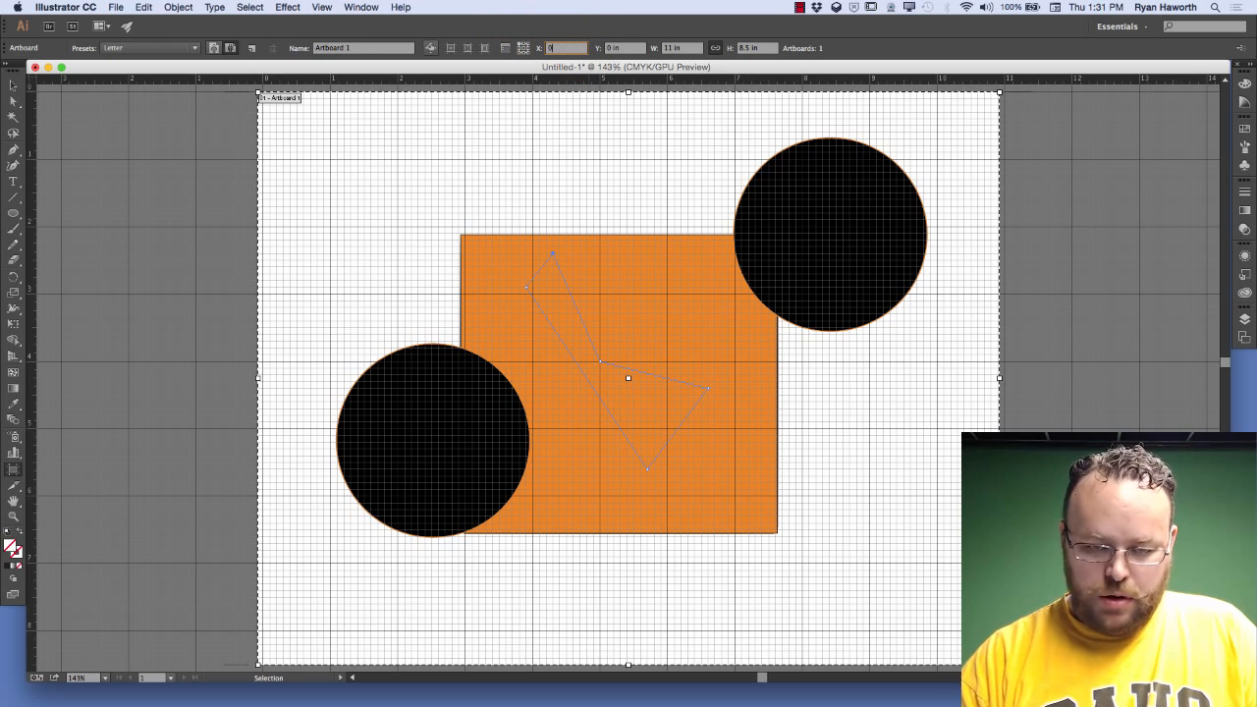
key(Tab)
text(0)
key(Return)
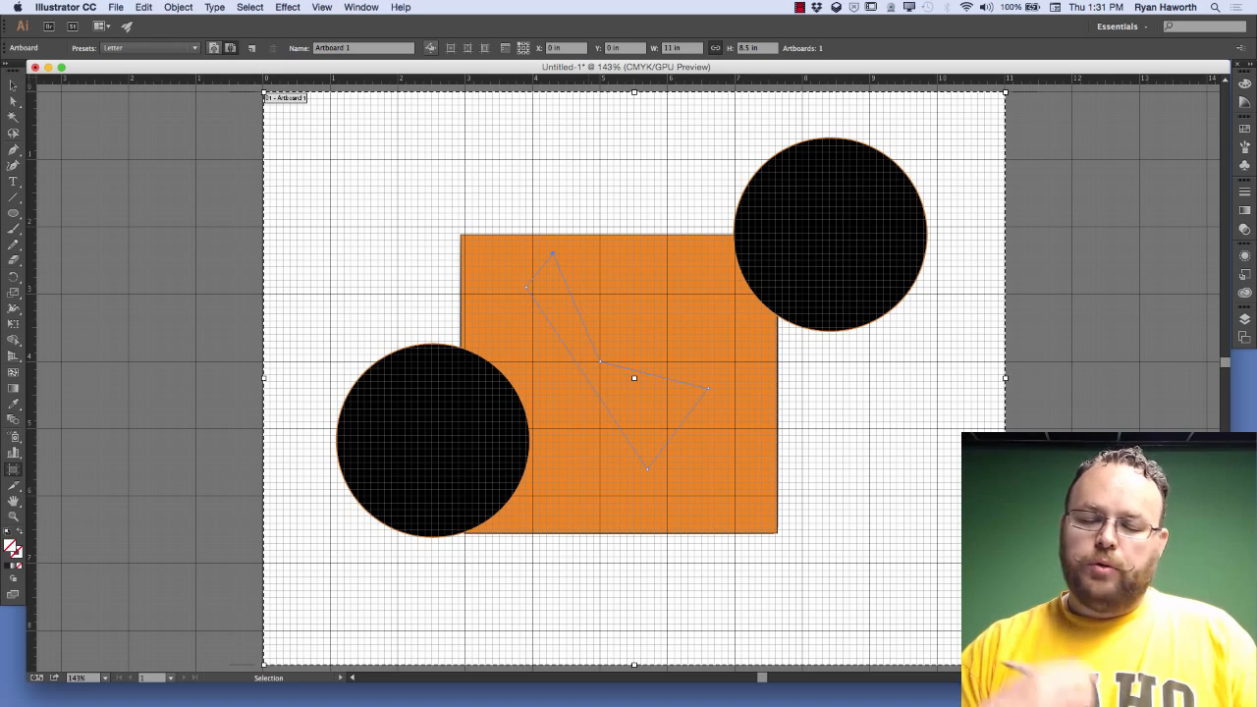